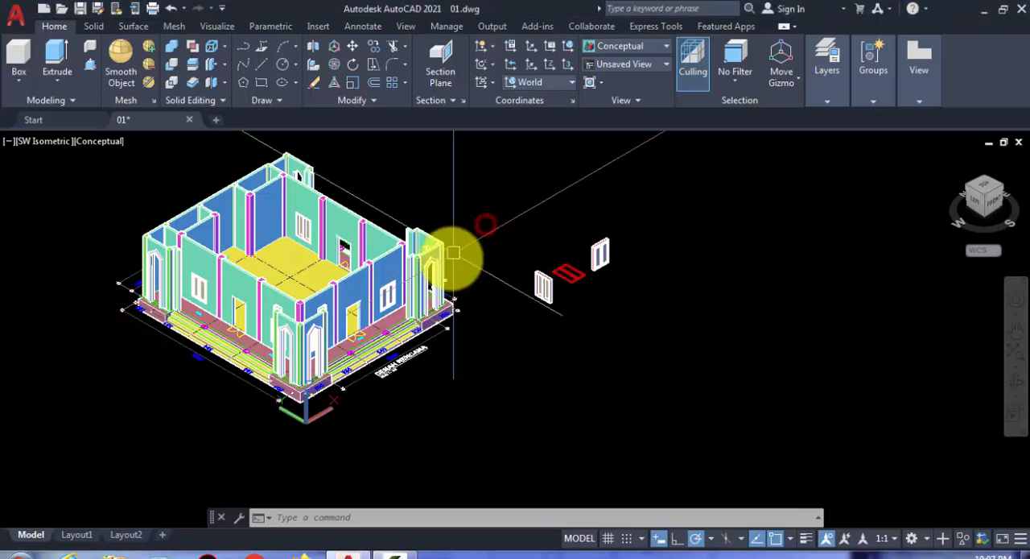
- Examine the finished windows in the outer walls of the 3D building model up close
scroll(422, 257, up, 2)
middle_drag(422, 257, 575, 312)
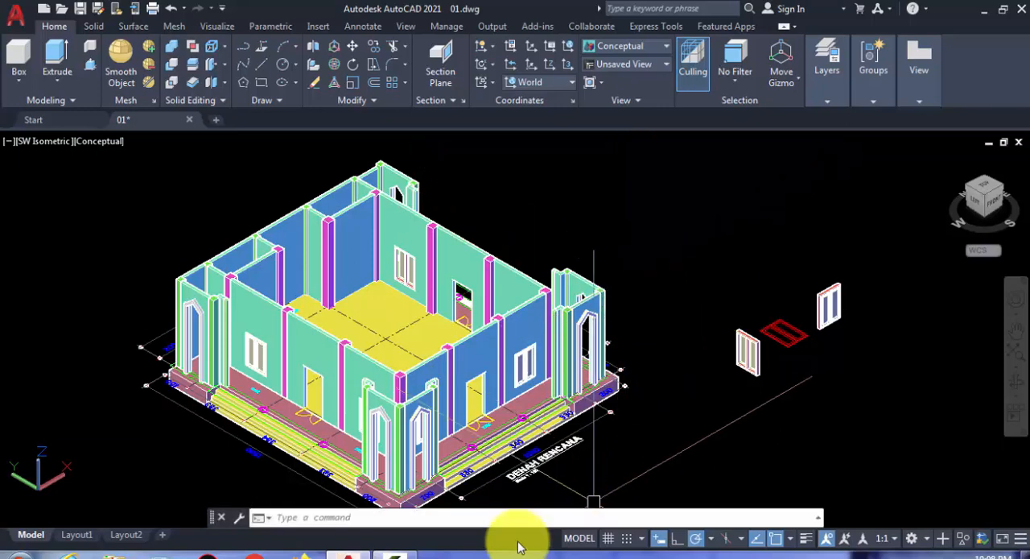
scroll(416, 409, up, 3)
middle_drag(416, 409, 655, 288)
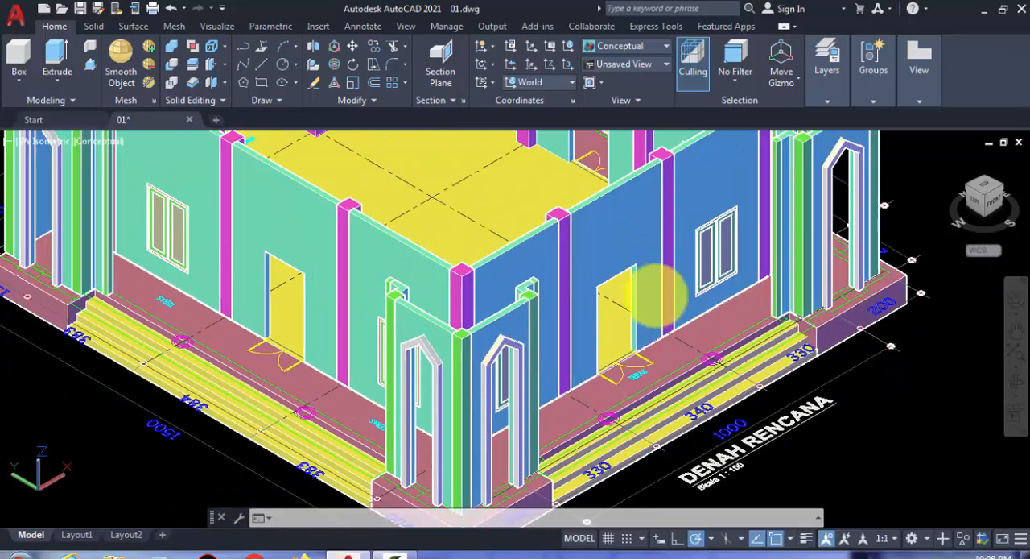
scroll(712, 243, up, 4)
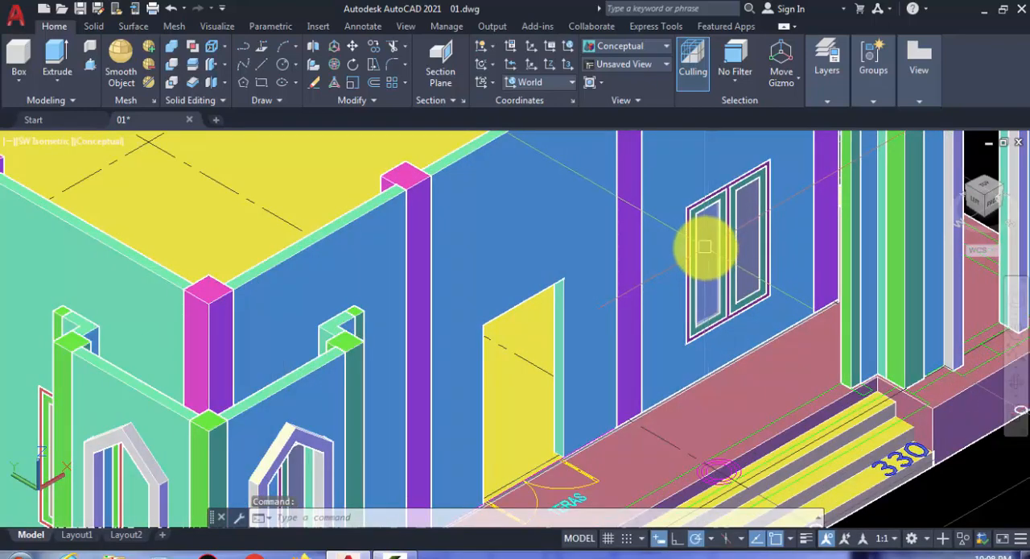
scroll(705, 246, down, 2)
scroll(691, 274, up, 3)
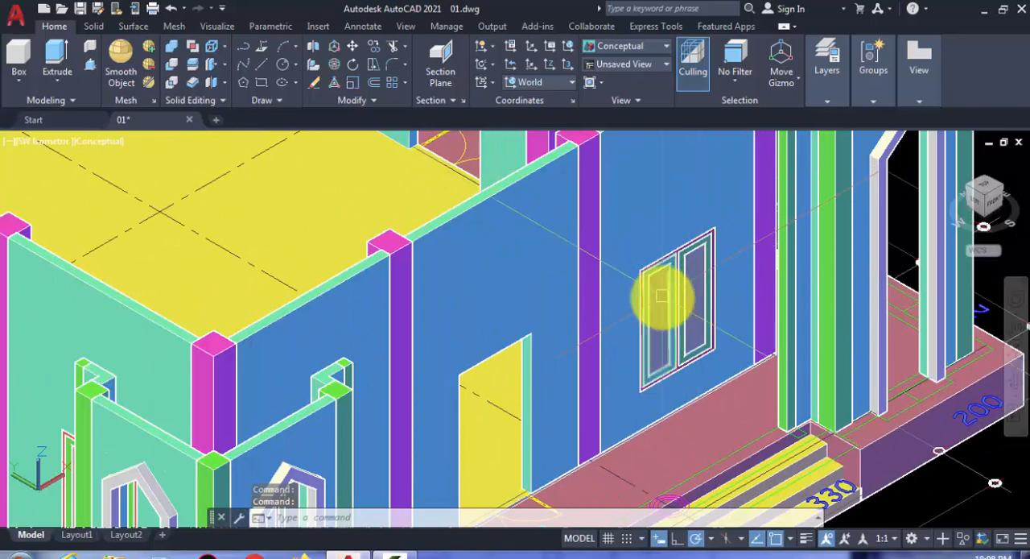
scroll(660, 303, down, 2)
middle_drag(671, 300, 708, 281)
- Inspect the empty door opening in the front wall and its plan door symbol on the terrace
middle_drag(421, 402, 386, 299)
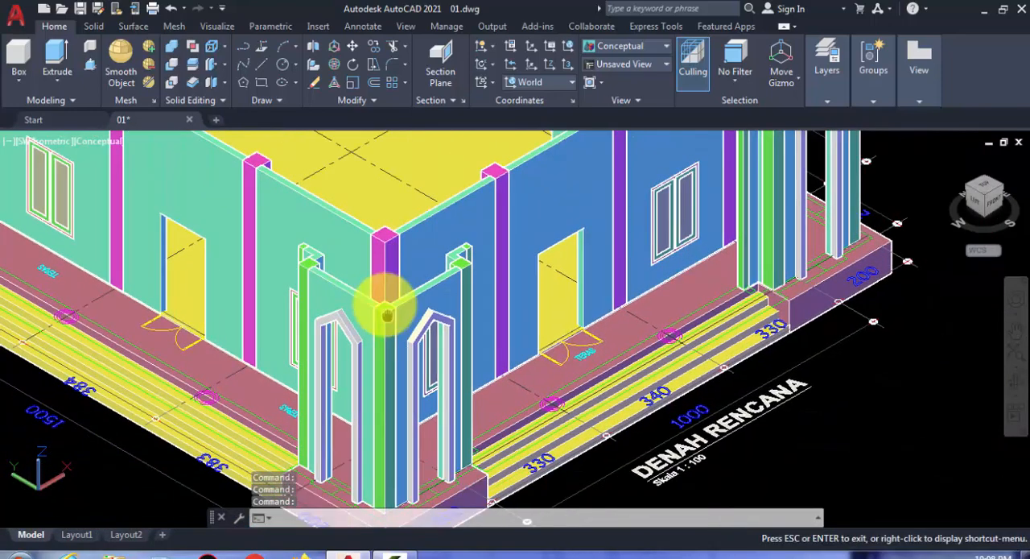
middle_drag(567, 344, 447, 362)
scroll(426, 378, up, 6)
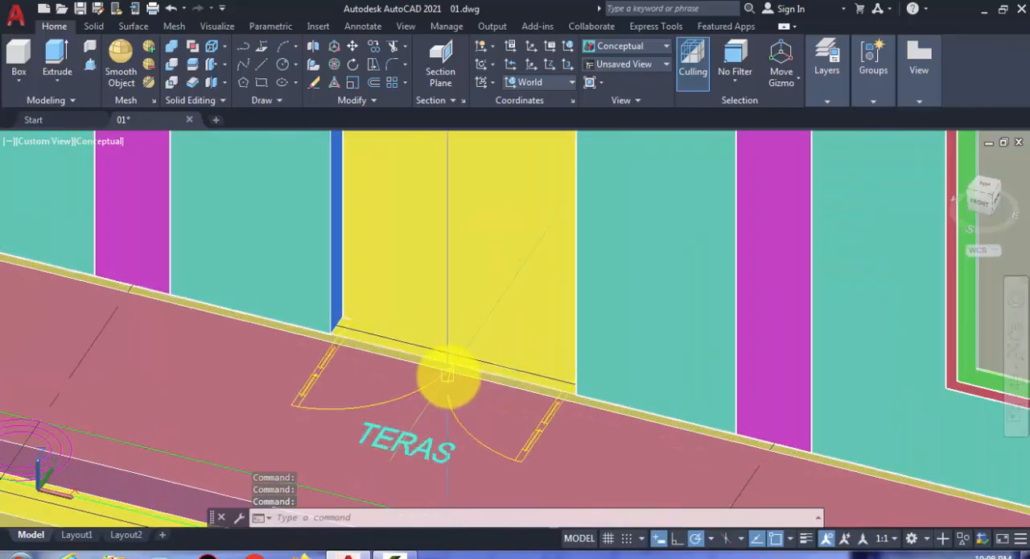
scroll(442, 378, up, 3)
scroll(446, 376, down, 5)
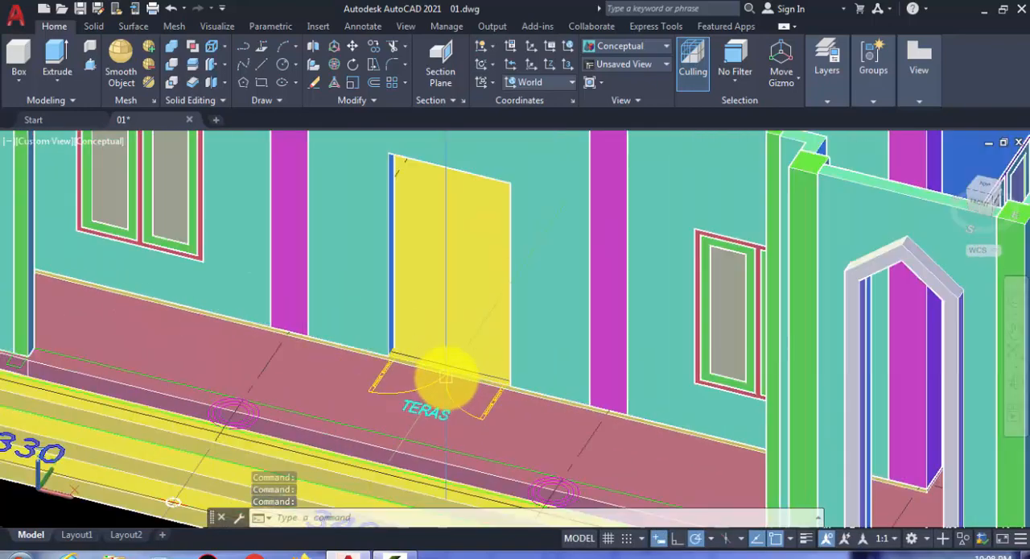
scroll(447, 378, down, 5)
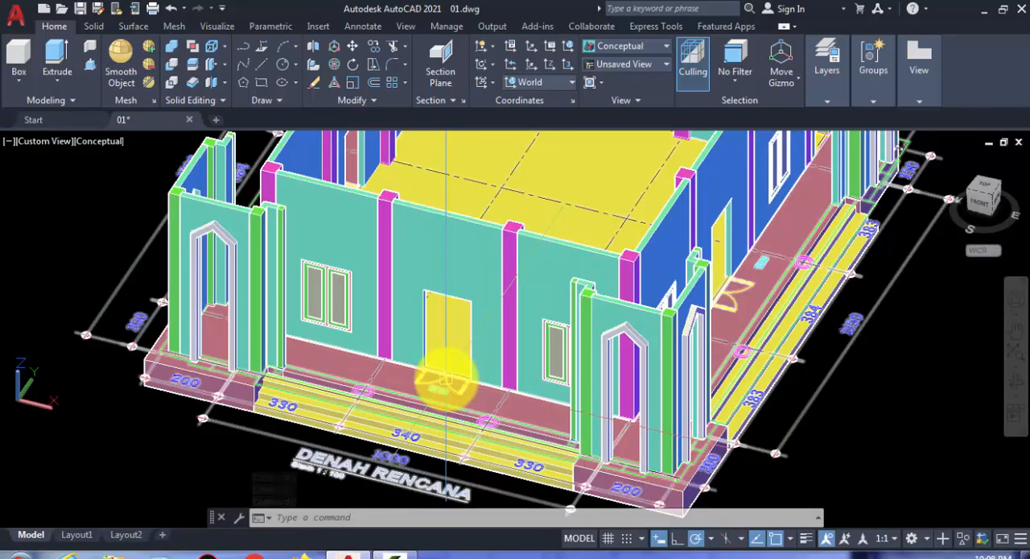
mouse_move(333, 379)
middle_down()
mouse_move(265, 368)
mouse_move(343, 363)
middle_up()
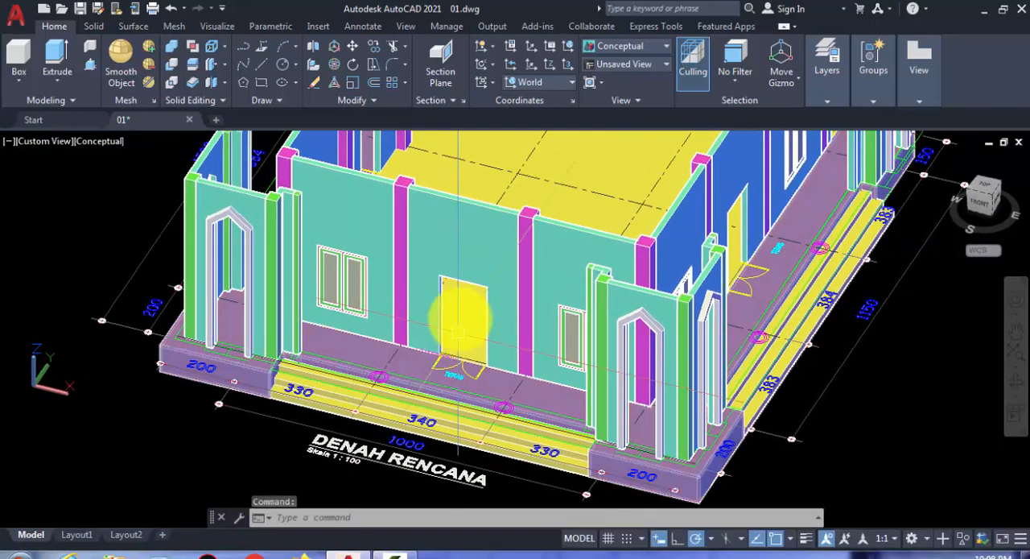
scroll(448, 275, up, 2)
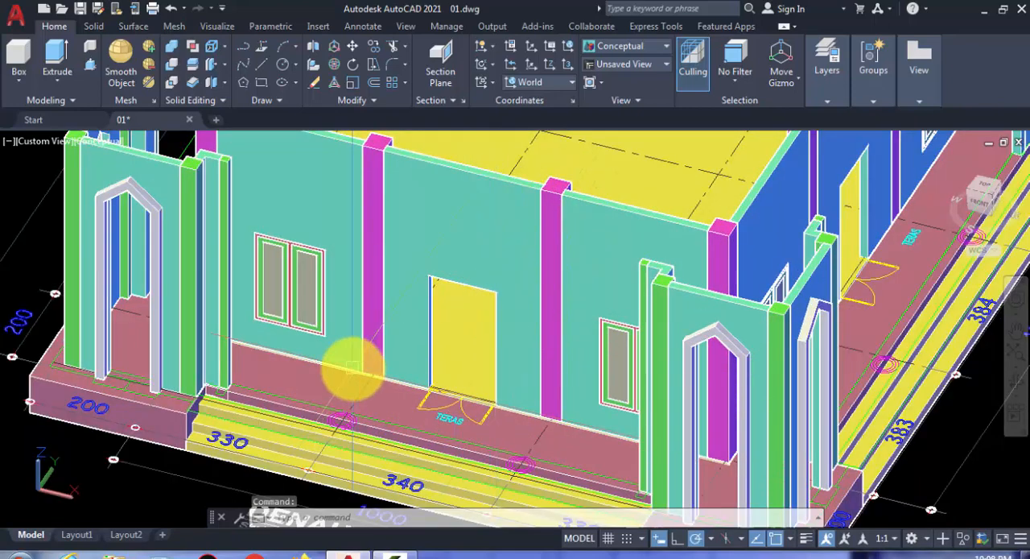
- Switch the model to the Front view to work on the front wall's door opening
click(32, 144)
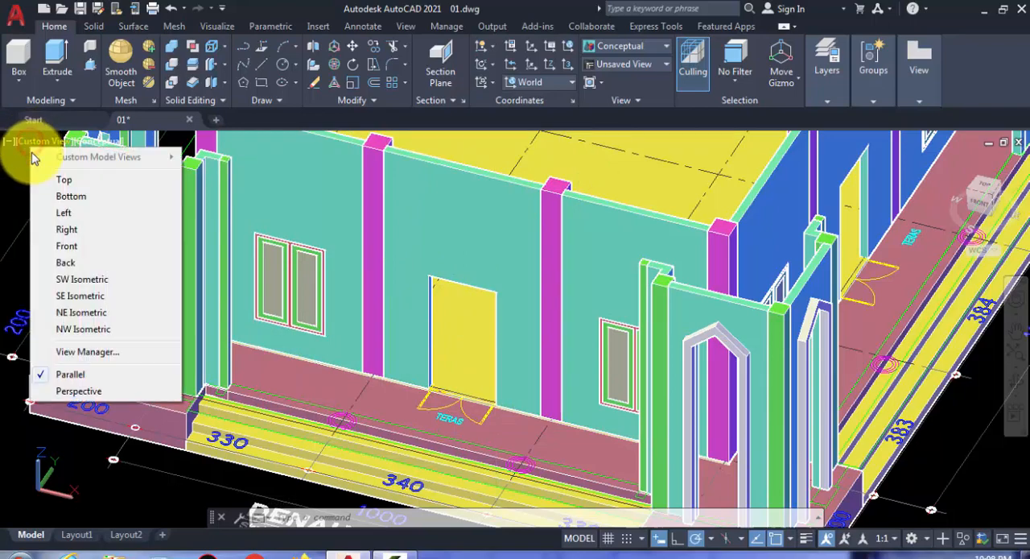
click(63, 246)
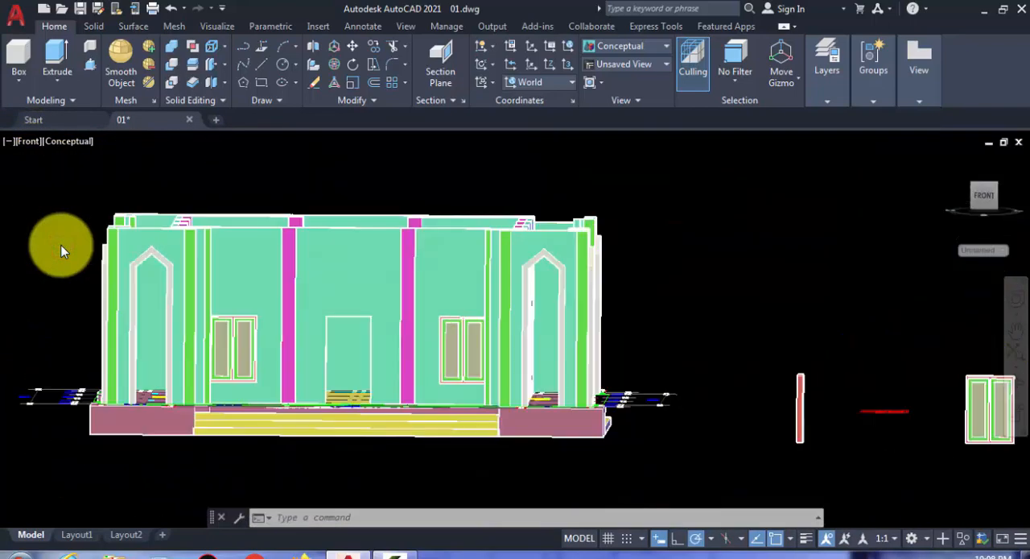
scroll(312, 376, up, 6)
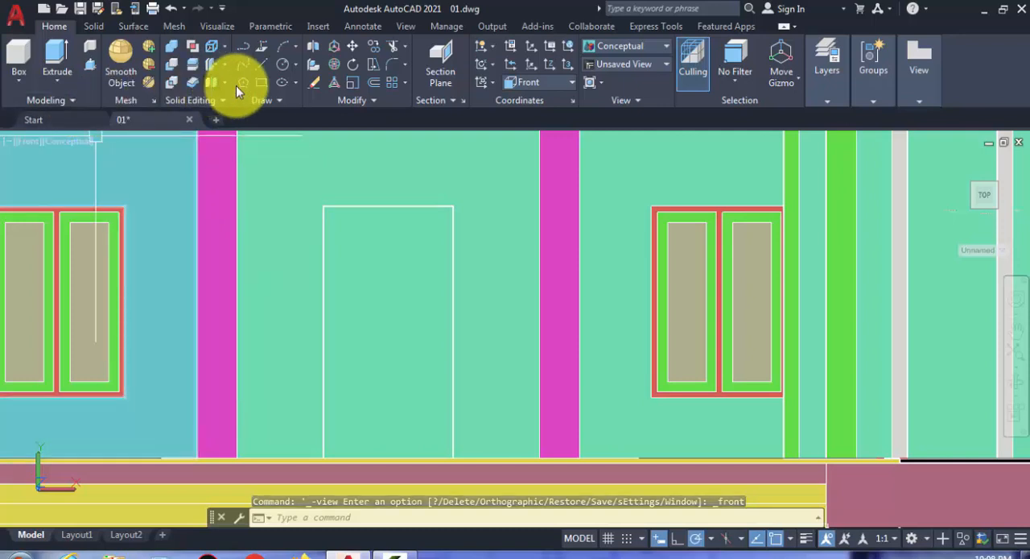
- Try to draw a rectangle over one half of the front door opening, from the top-edge midpoint down to the floor corner
click(263, 83)
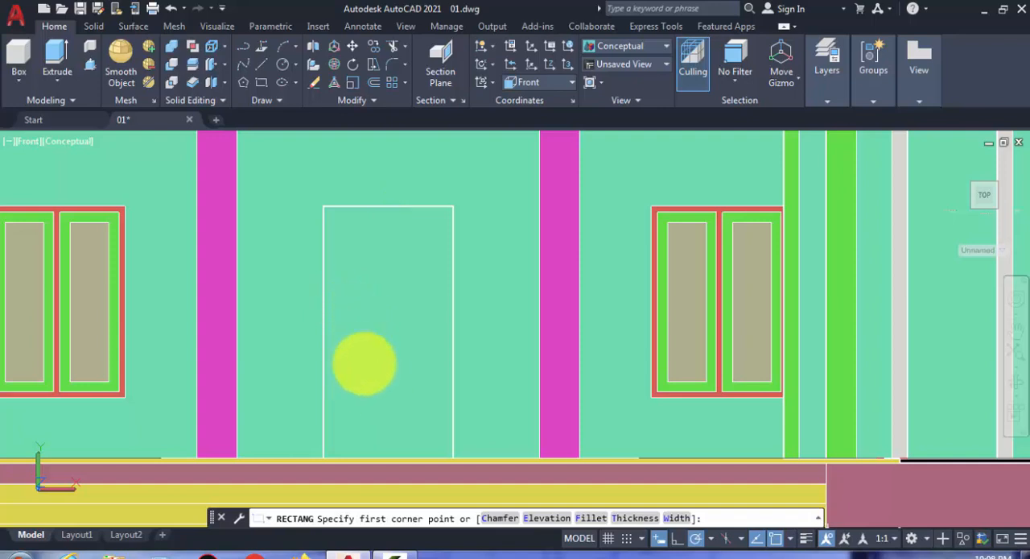
click(363, 383)
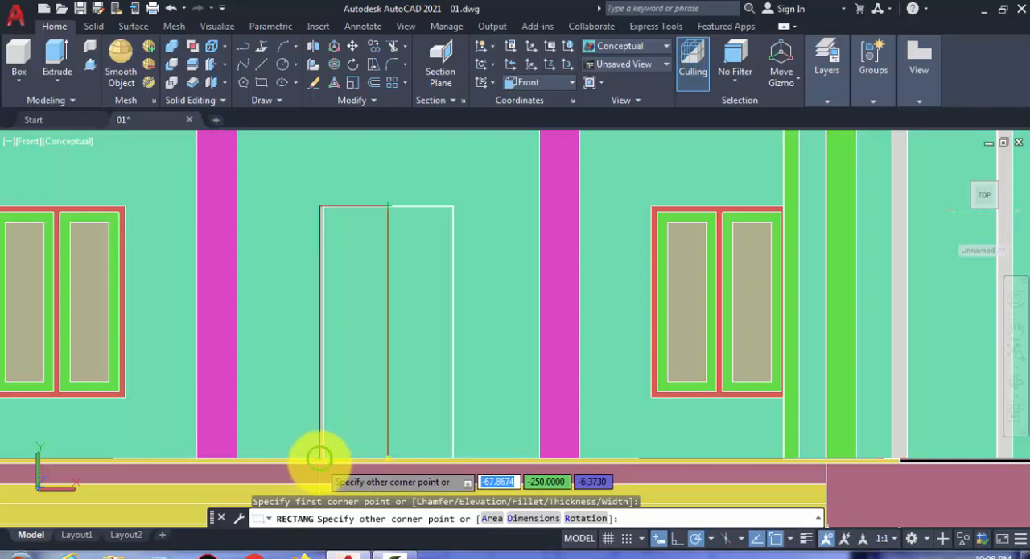
scroll(326, 459, up, 3)
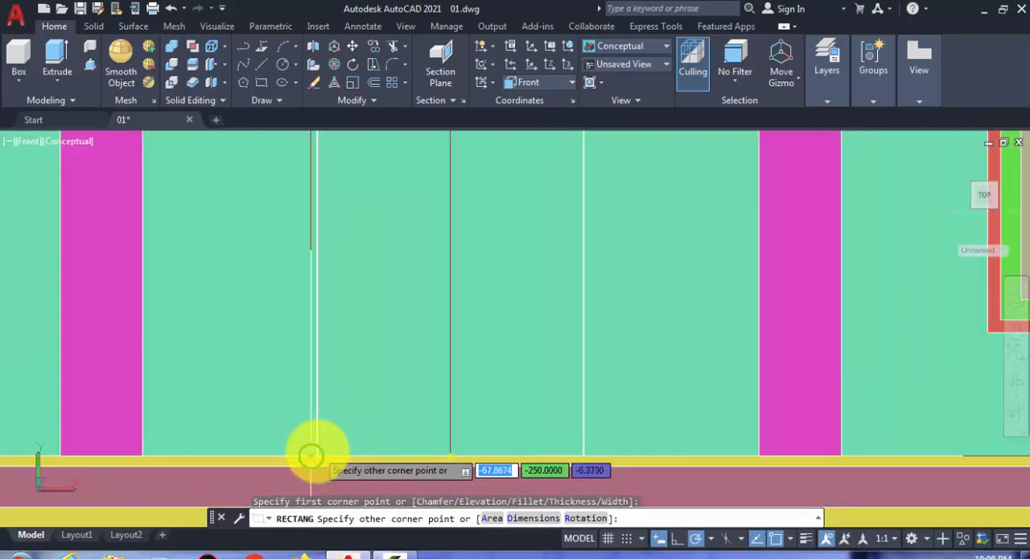
scroll(310, 456, up, 4)
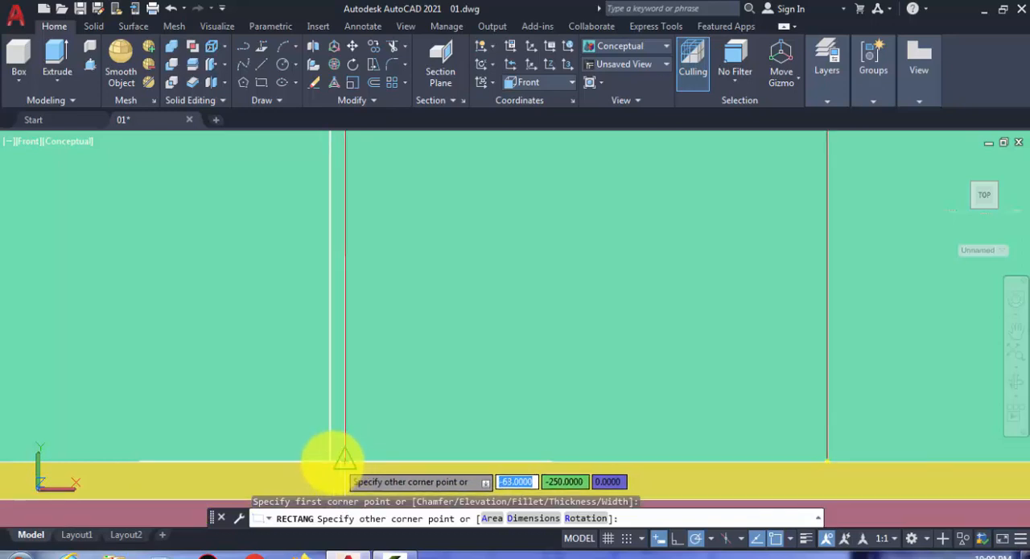
scroll(326, 459, down, 3)
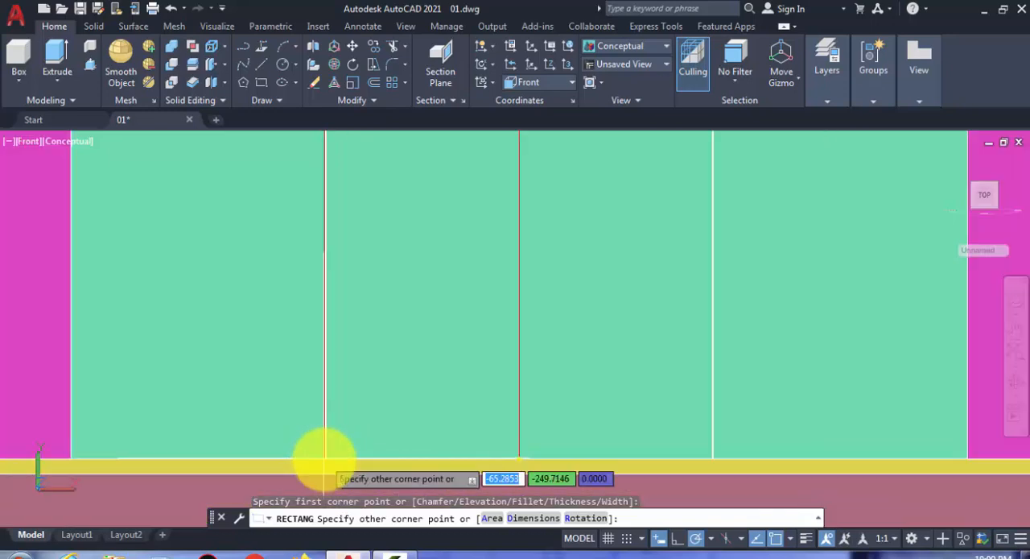
scroll(330, 457, down, 3)
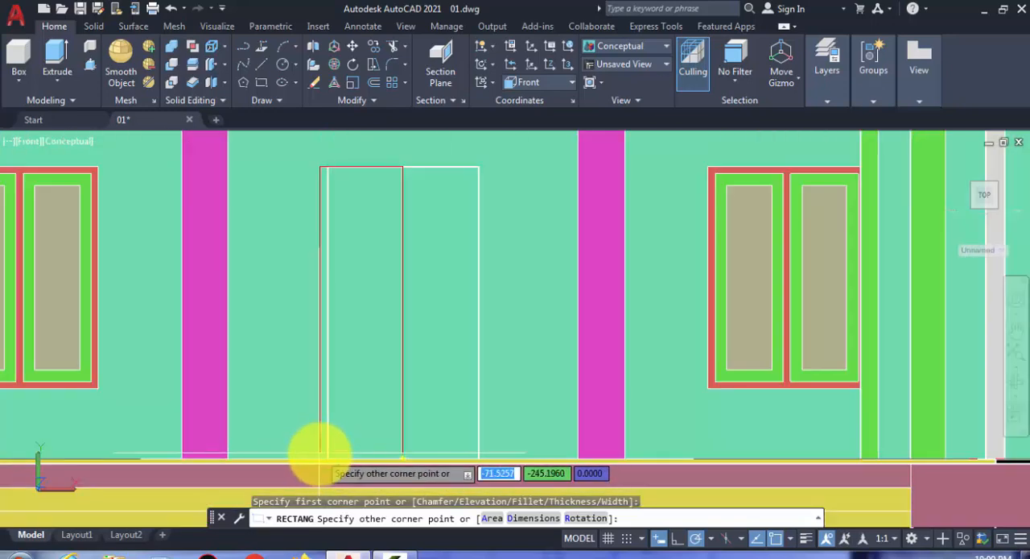
scroll(326, 457, down, 2)
scroll(324, 457, up, 3)
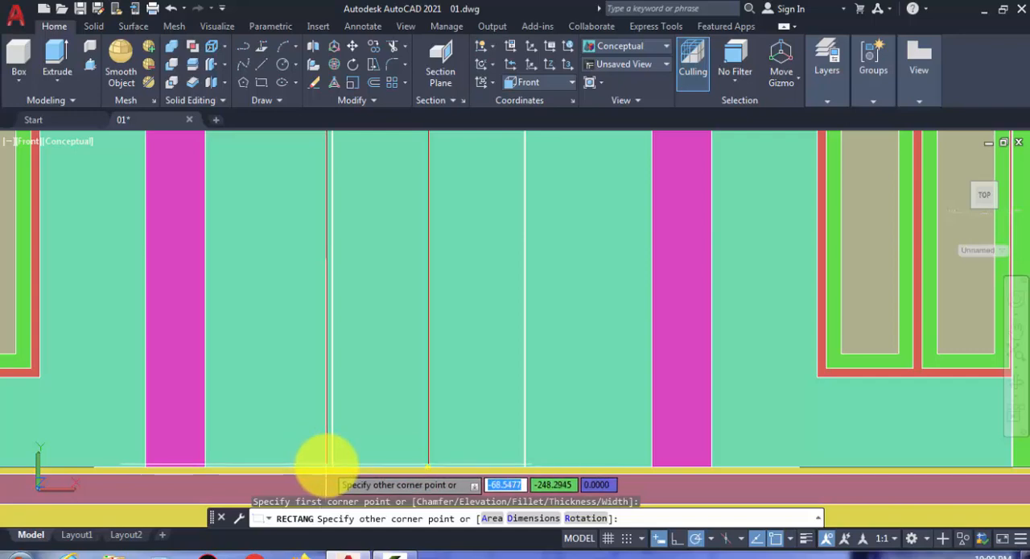
click(309, 466)
scroll(274, 451, down, 3)
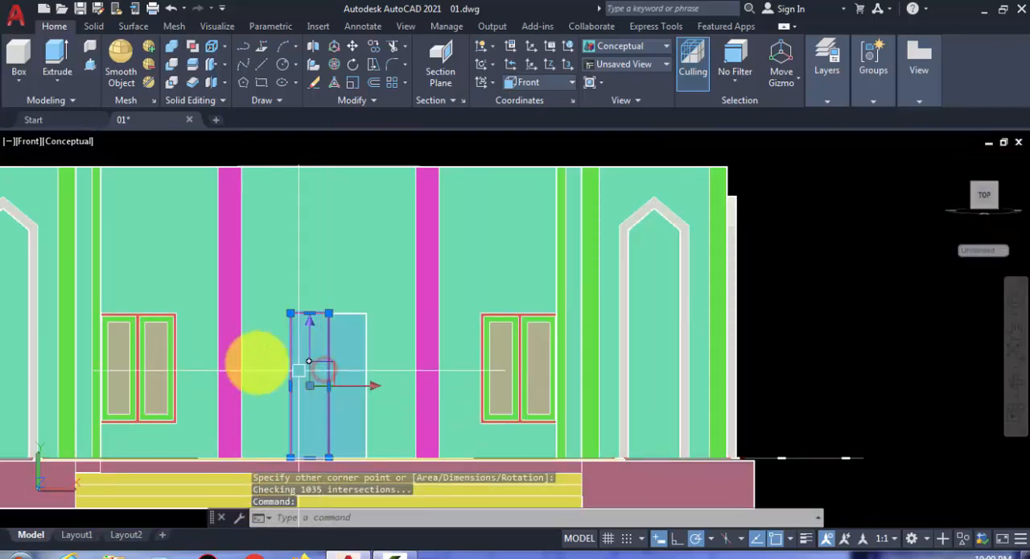
scroll(271, 352, down, 2)
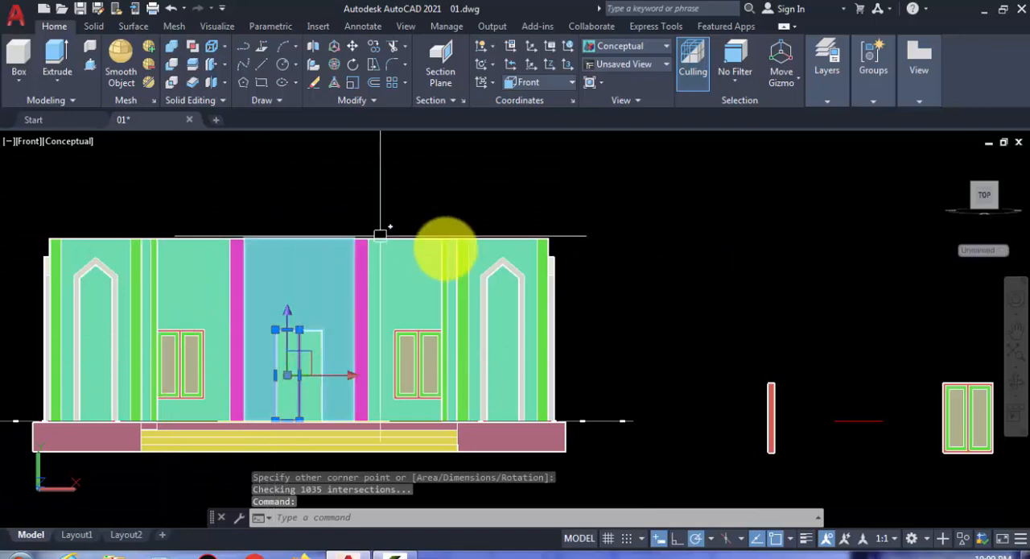
- Return to the SW Isometric view and erase the half-door rectangle at the front door opening
click(27, 141)
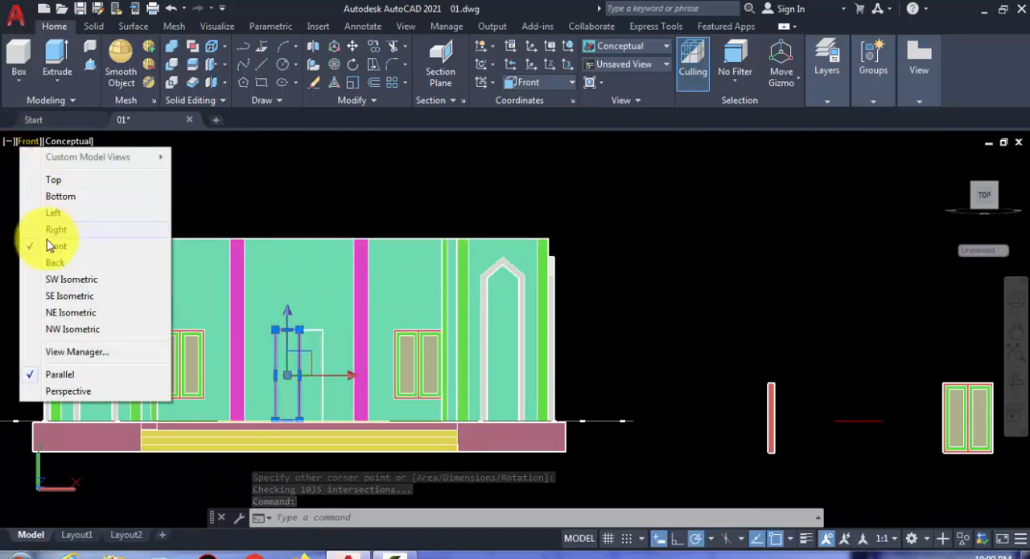
click(55, 280)
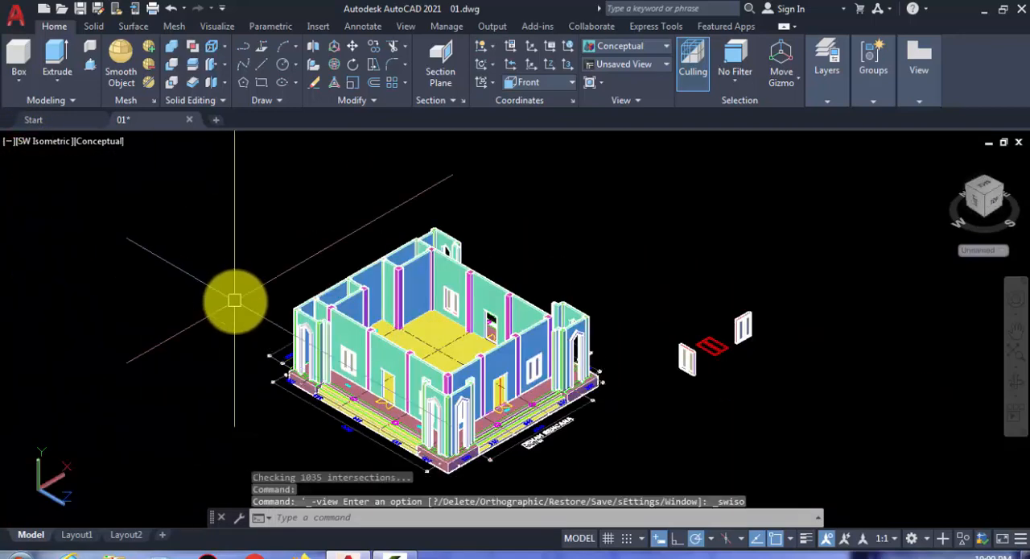
scroll(483, 400, up, 10)
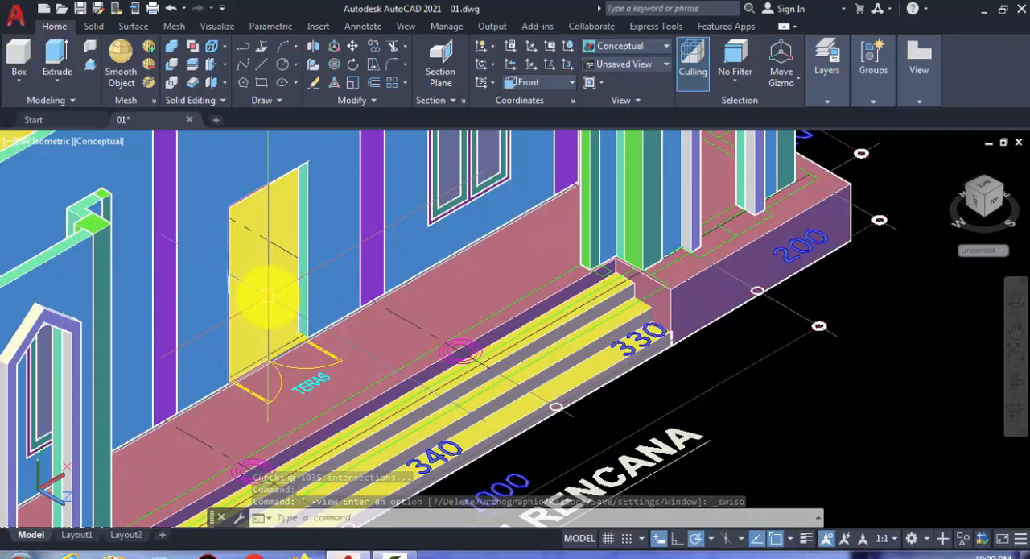
scroll(266, 299, up, 3)
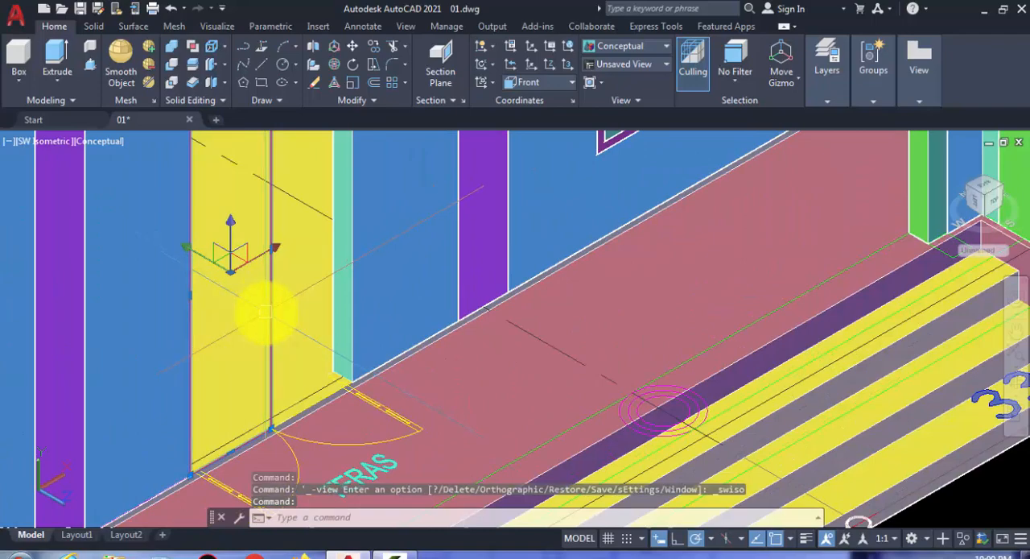
scroll(266, 302, down, 5)
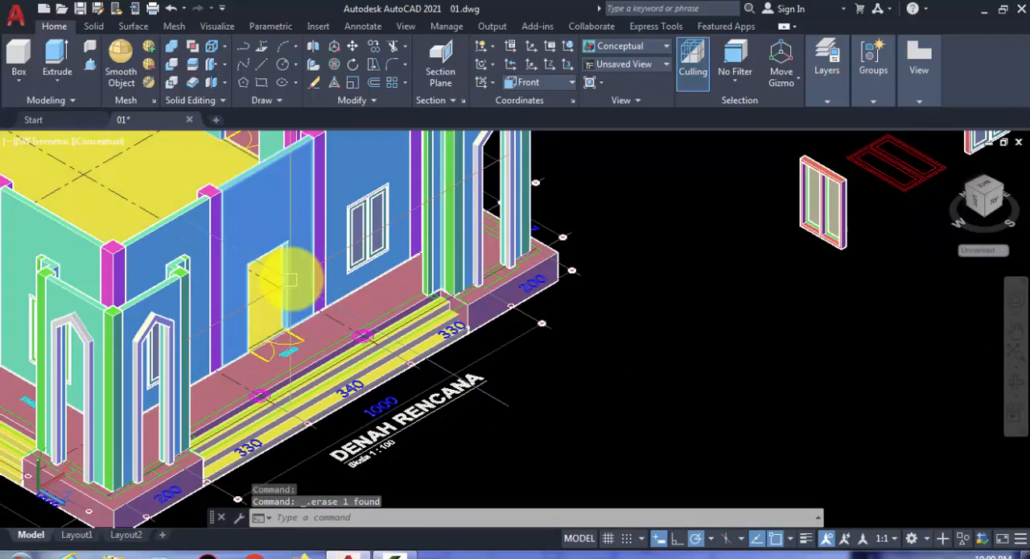
- Define a new UCS on the front wall beside the door opening, with X along the wall and Y vertical
scroll(283, 281, up, 1)
scroll(238, 366, up, 2)
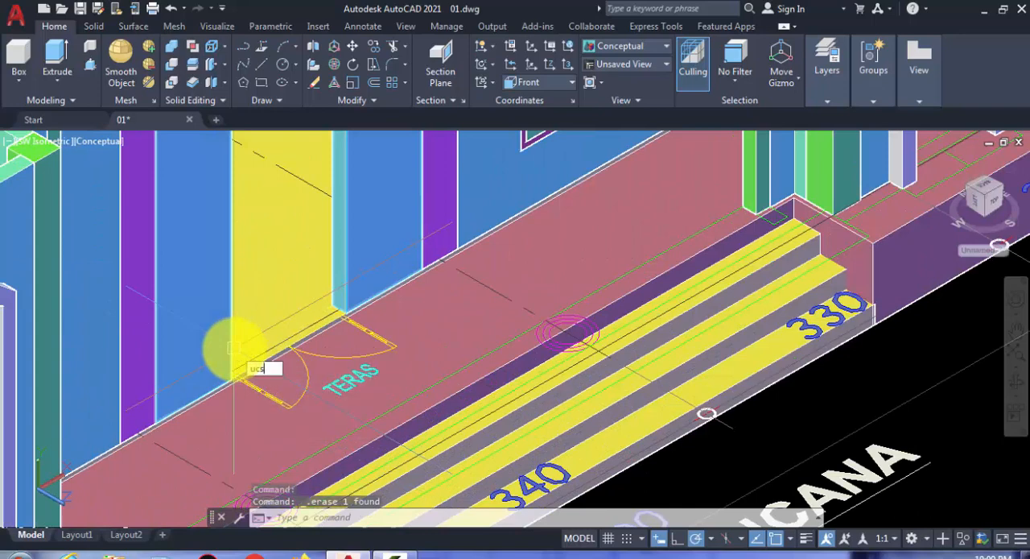
key(Return)
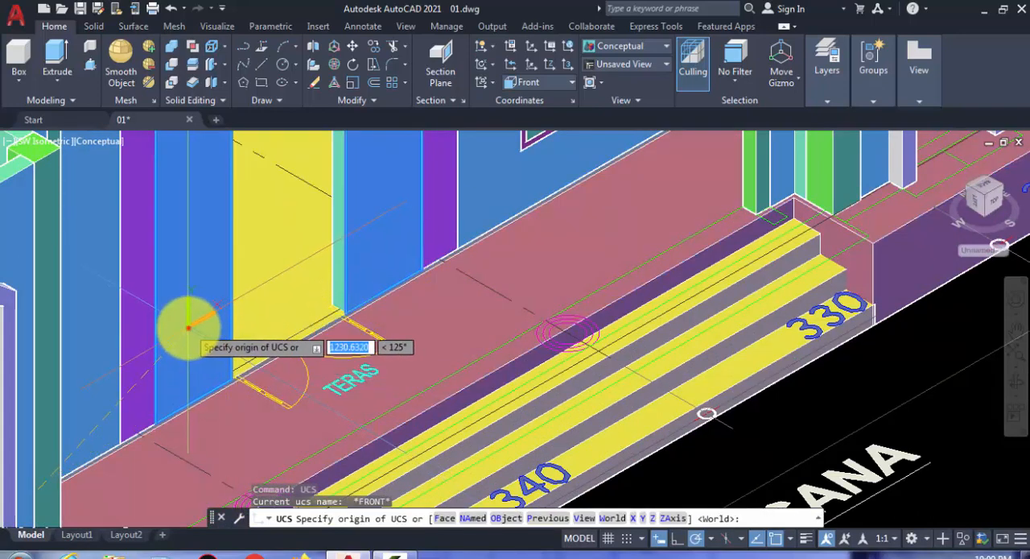
click(187, 328)
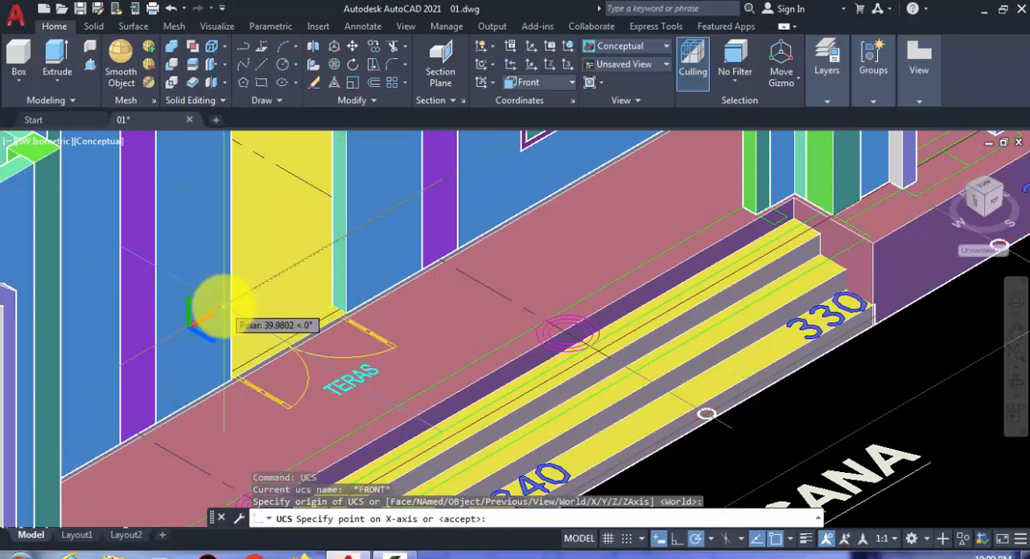
click(217, 304)
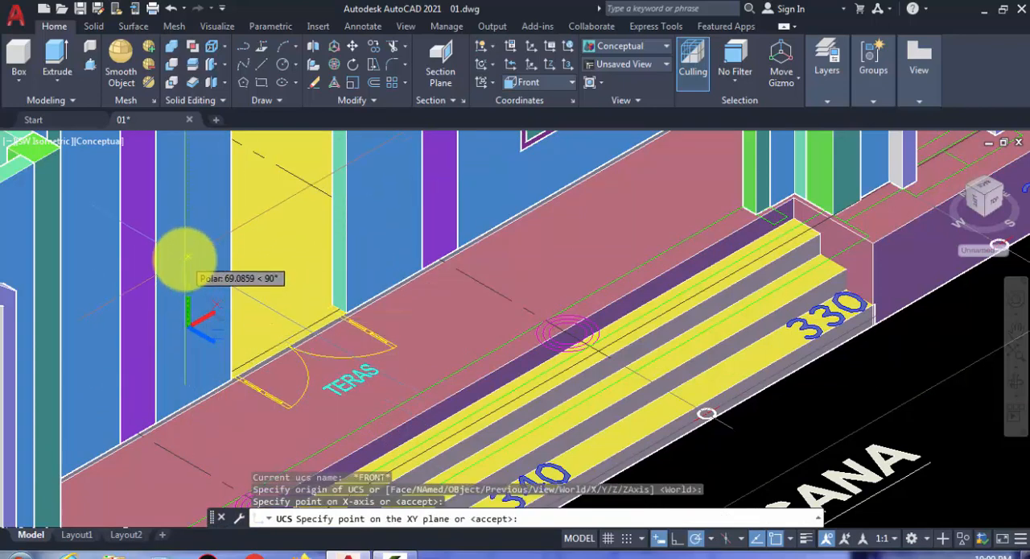
click(186, 259)
middle_drag(213, 289, 182, 379)
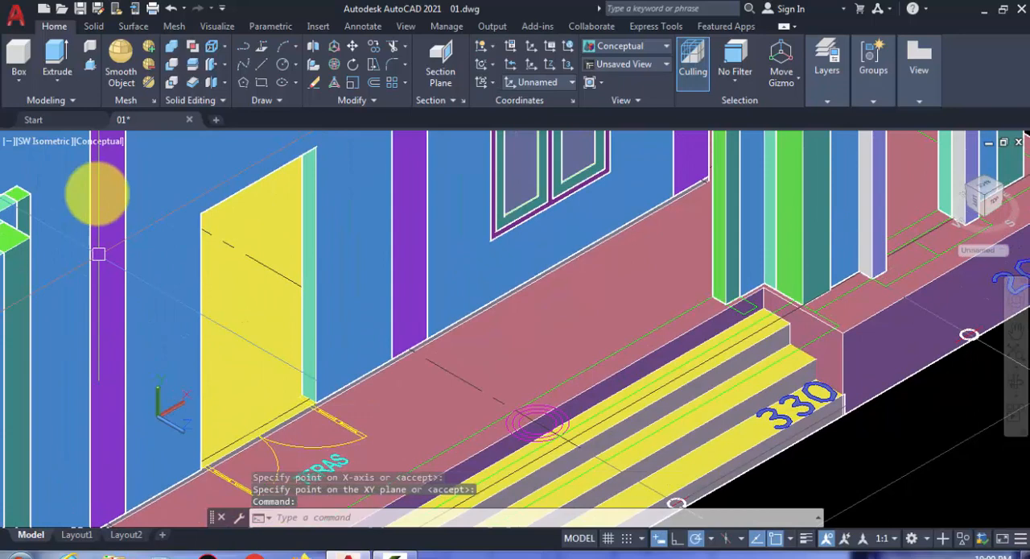
- Draw a 130 by 250 rectangle over the full front door opening, from its upper corner to the opposite floor corner
click(261, 84)
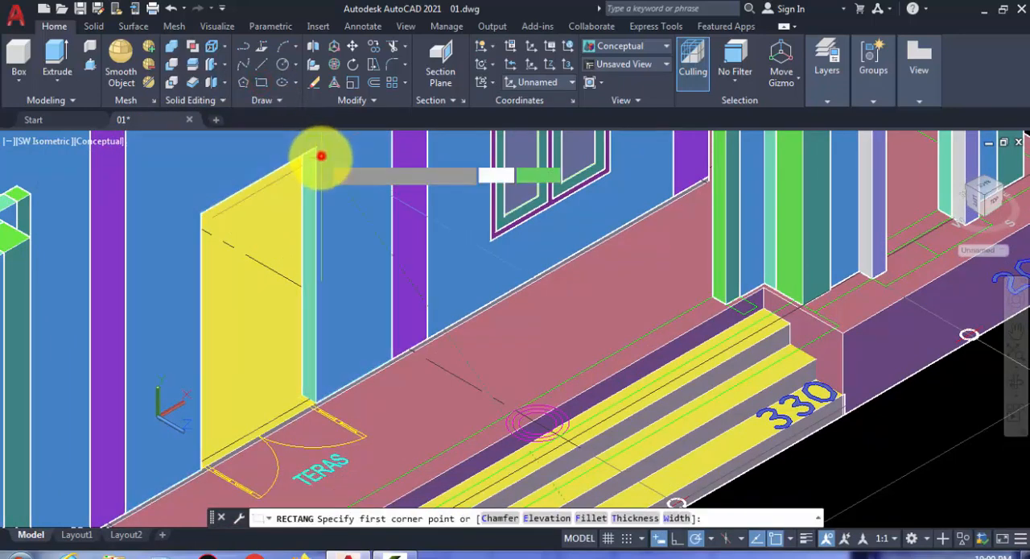
click(322, 156)
scroll(207, 471, up, 4)
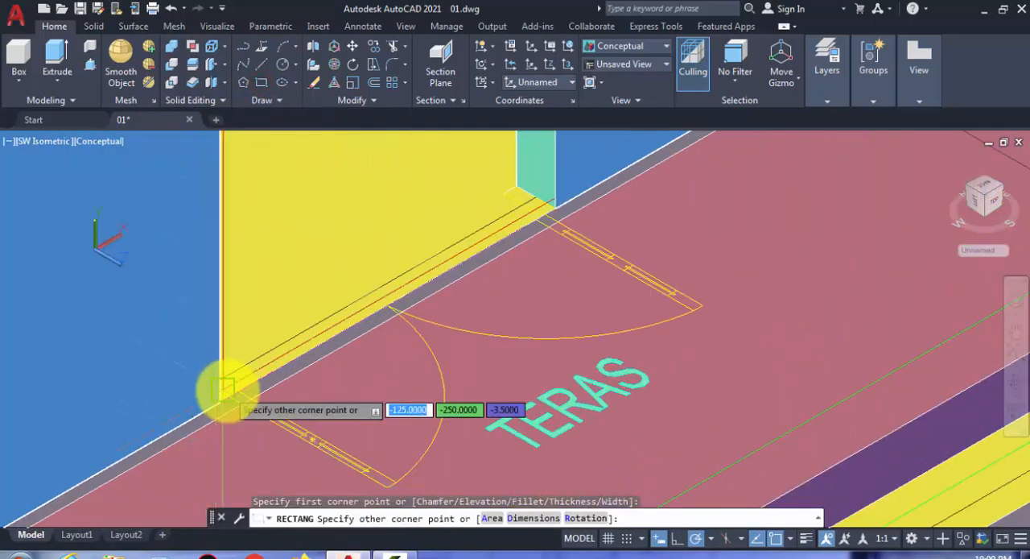
scroll(223, 391, up, 3)
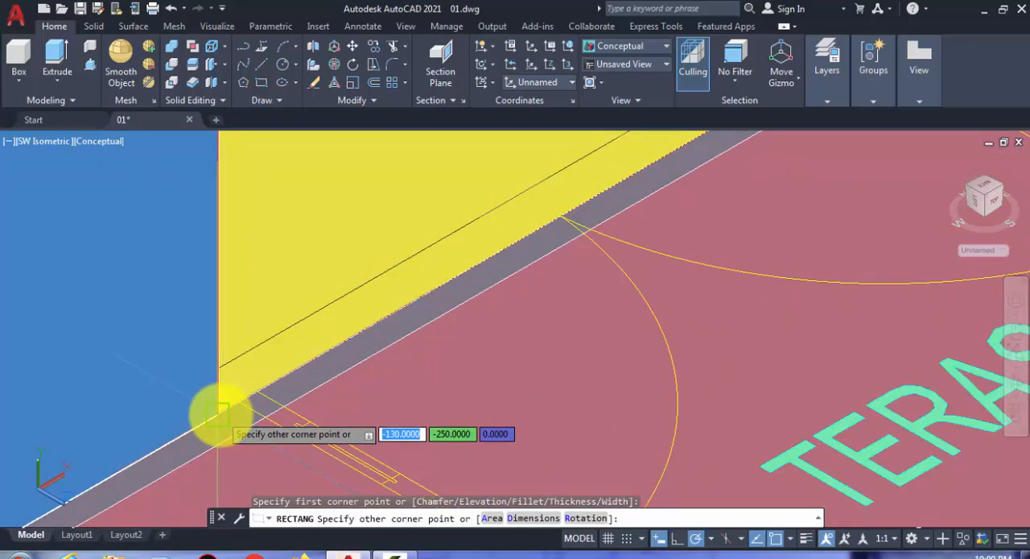
click(221, 415)
scroll(223, 375, down, 5)
scroll(242, 265, up, 5)
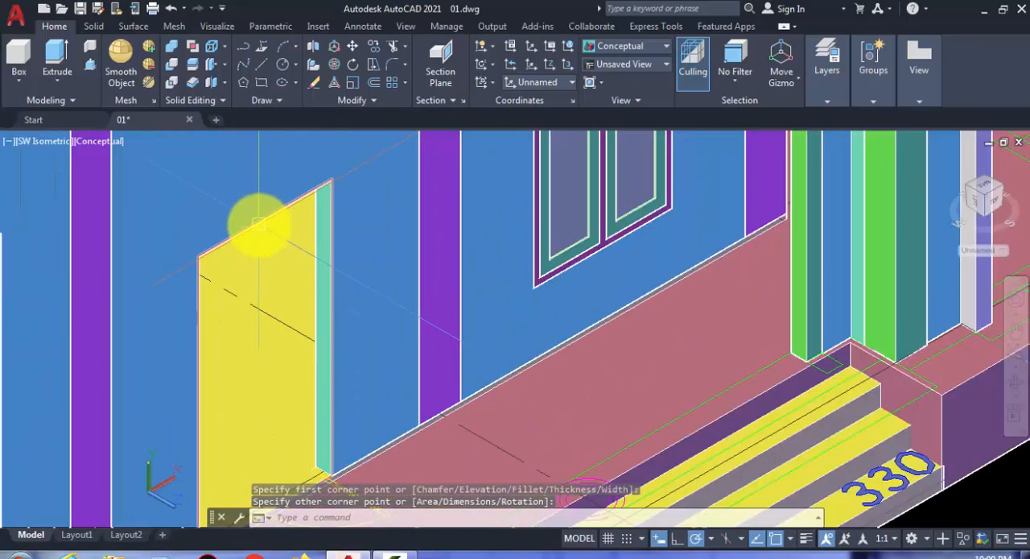
- Move the door rectangle straight out along the Z axis into the empty space in front of the building
click(258, 225)
scroll(254, 250, down, 4)
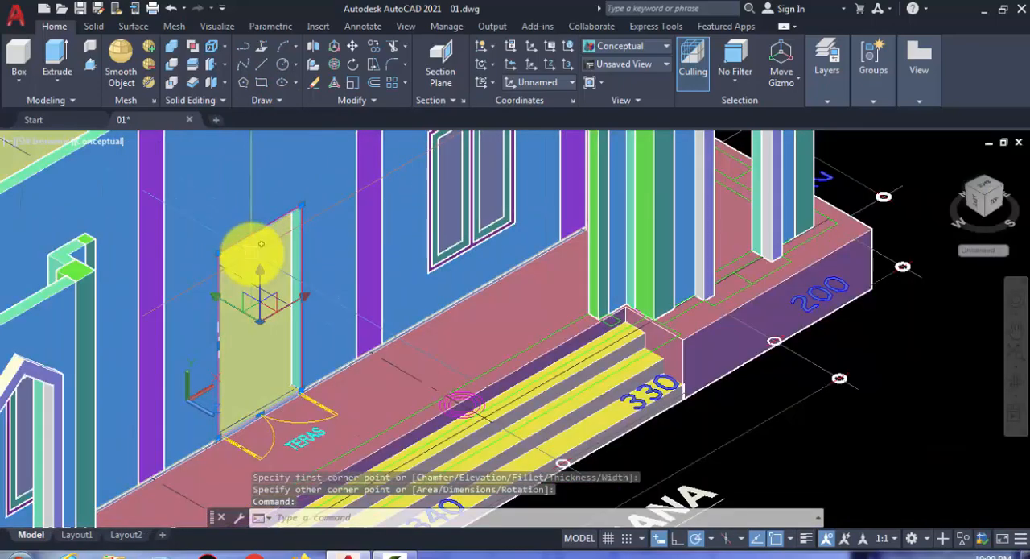
scroll(255, 256, down, 4)
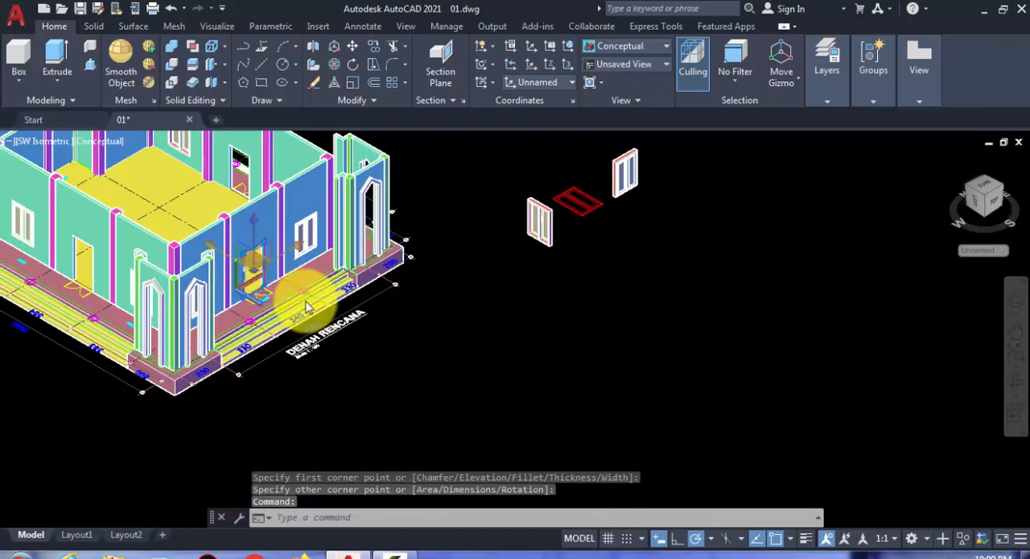
key(Return)
click(346, 402)
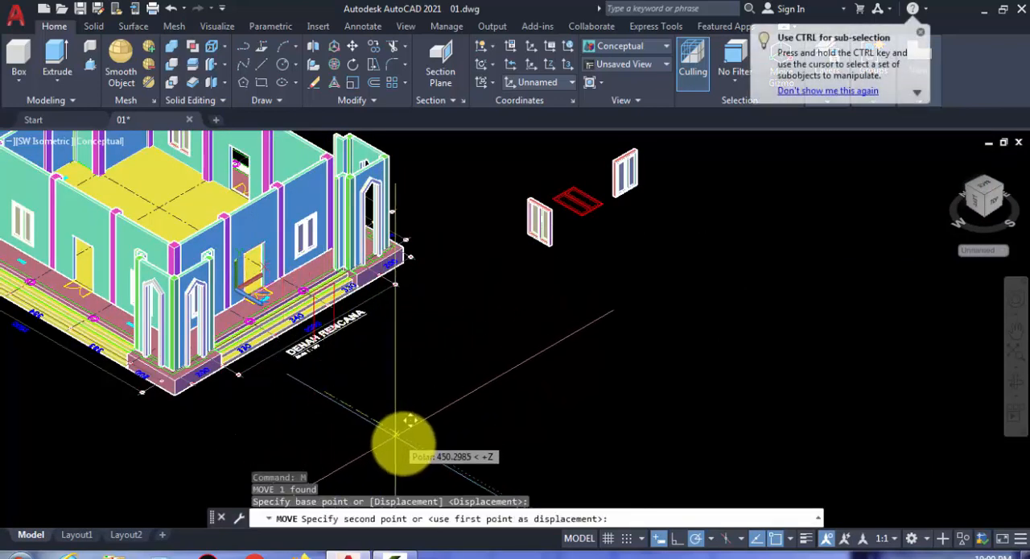
scroll(402, 368, up, 6)
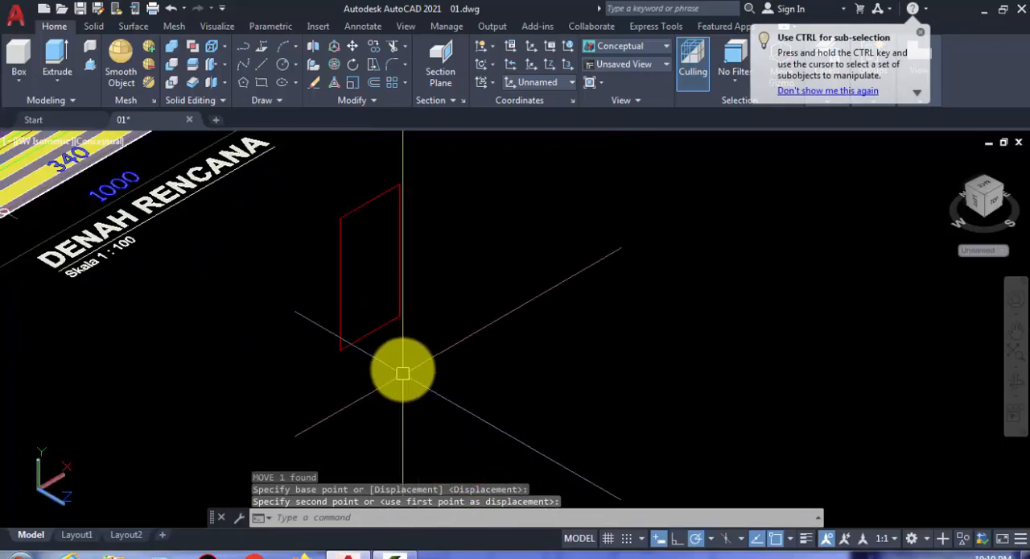
- Offset the door rectangle inward by 6 to outline the door frame
middle_drag(387, 338, 388, 425)
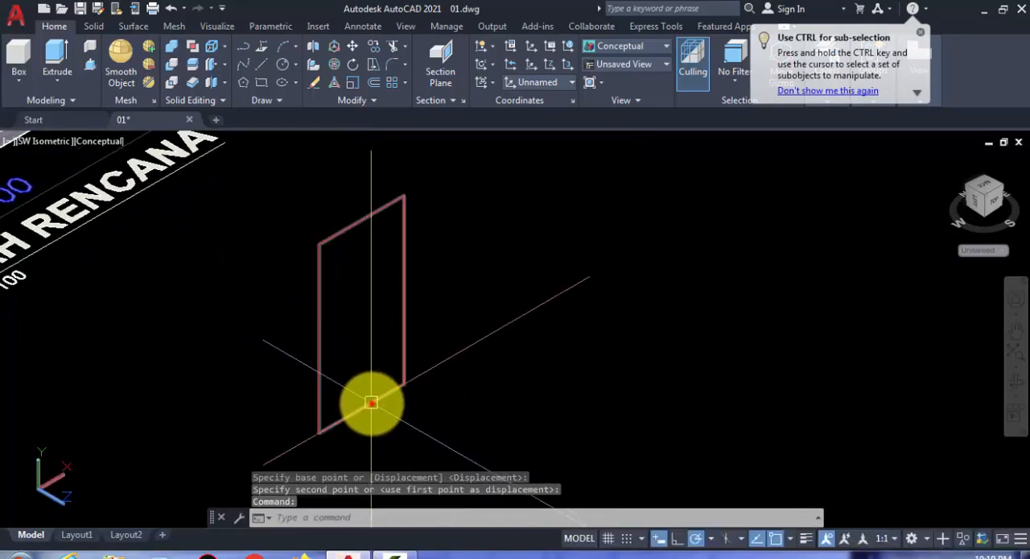
click(372, 404)
key(Escape)
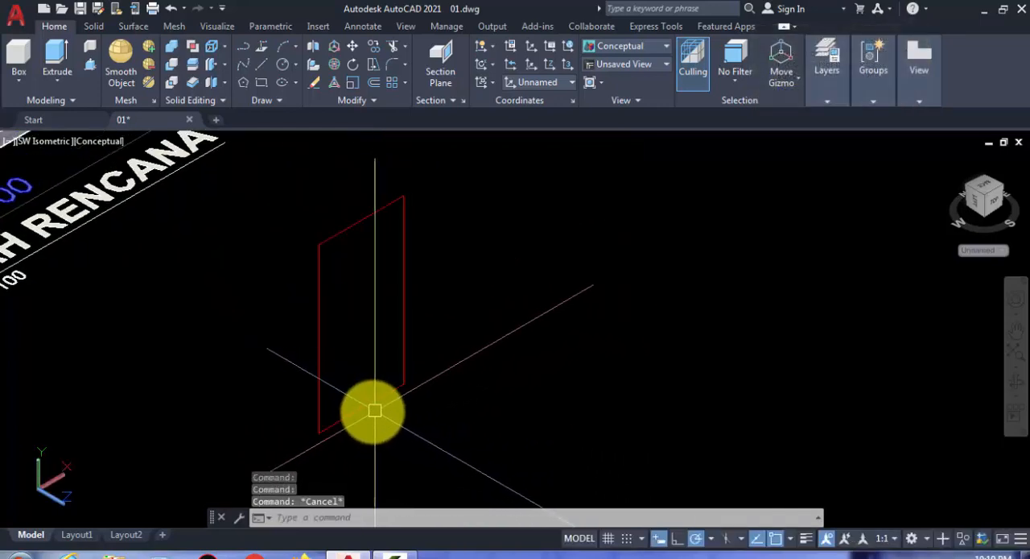
text(o)
key(Return)
text(6)
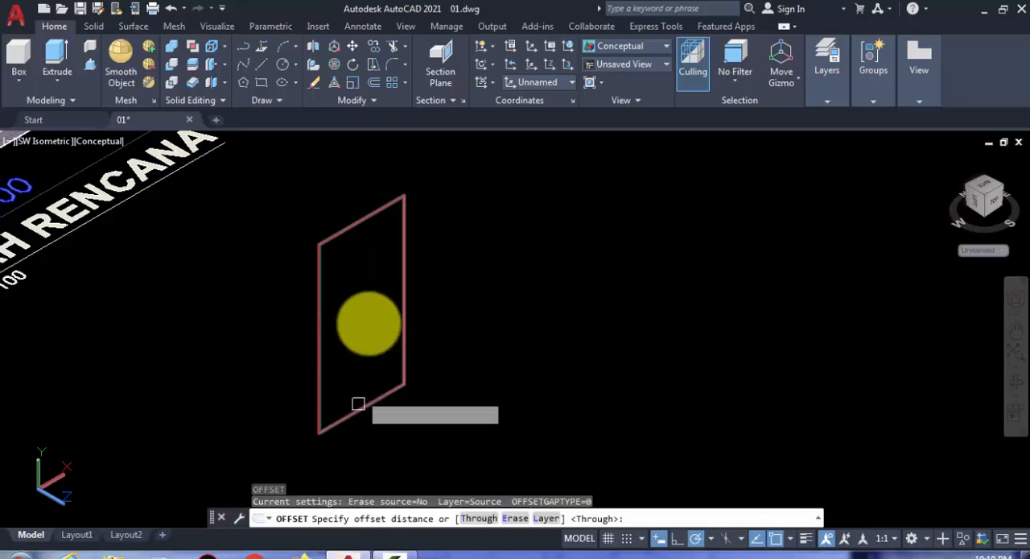
key(Return)
click(361, 221)
click(366, 300)
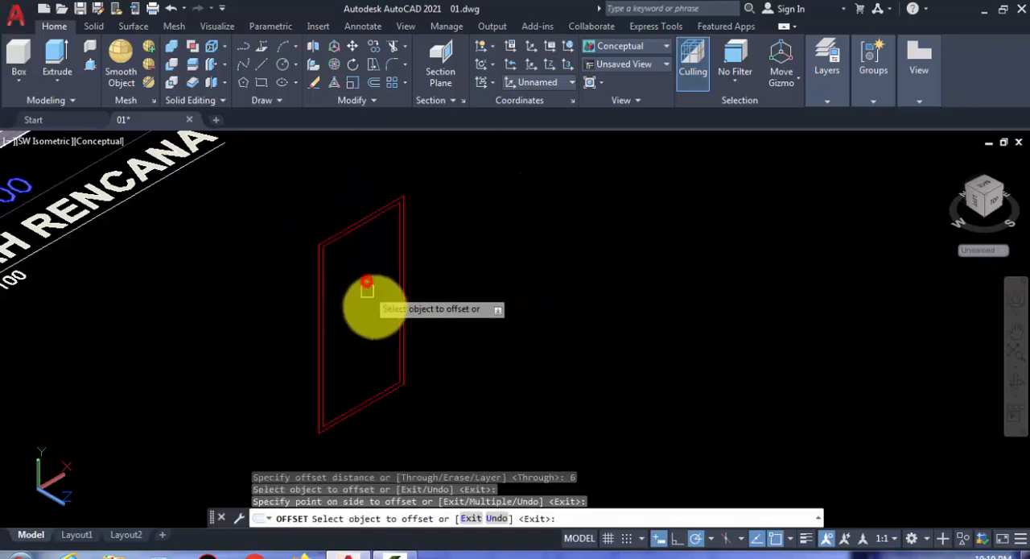
key(Escape)
- Stretch the inner rectangle's bottom edge from its midpoint down onto the outer rectangle's bottom edge
scroll(350, 411, up, 1)
click(350, 411)
scroll(363, 398, up, 1)
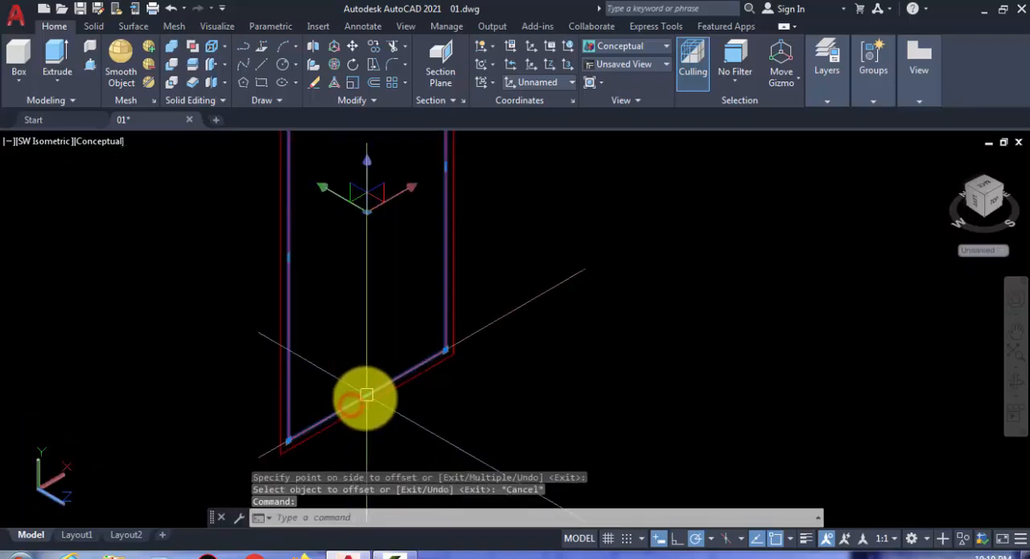
click(368, 397)
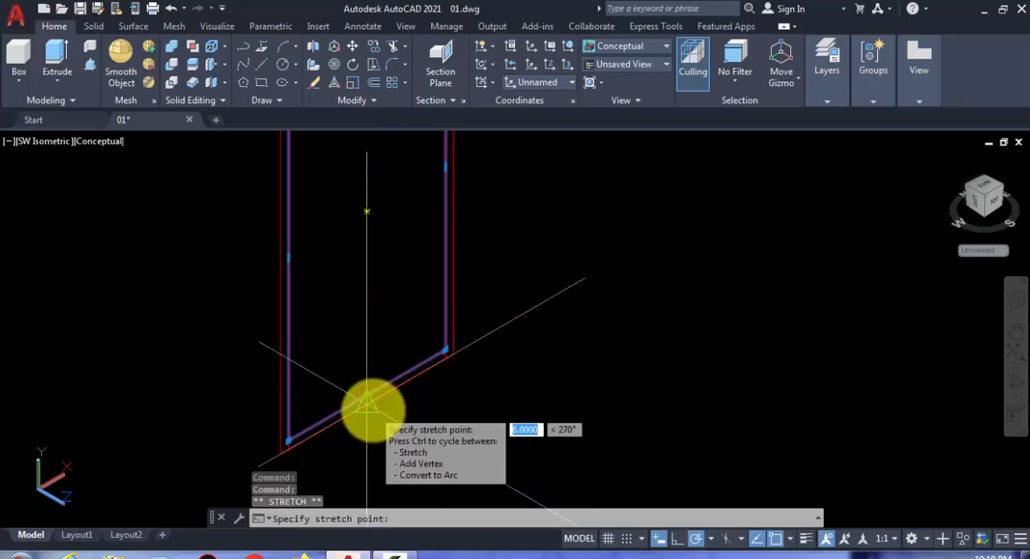
key(Escape)
key(Escape)
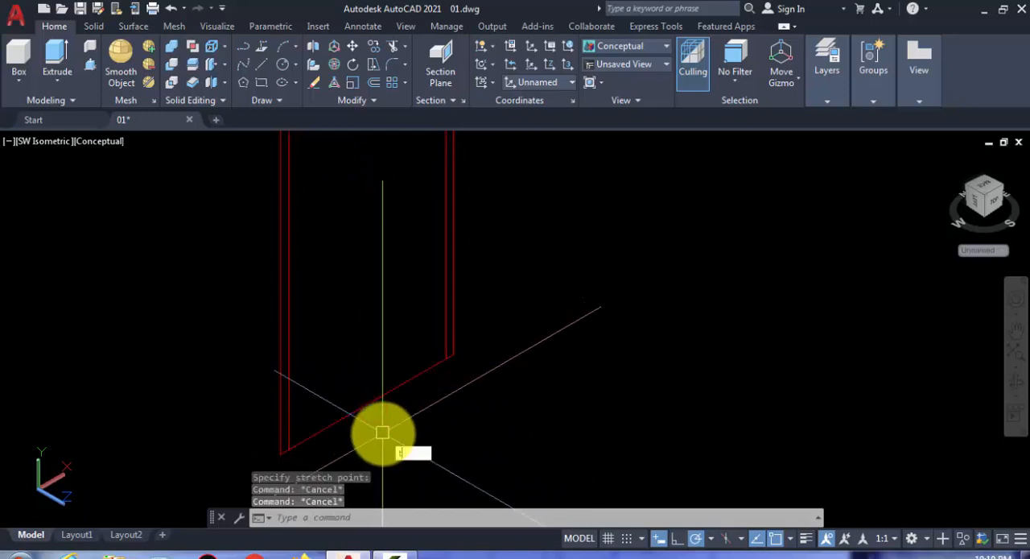
- Trim away the overlapping bottom edges between the two jambs so the frame outline is open at the floor
text(r)
key(Return)
key(Return)
click(370, 407)
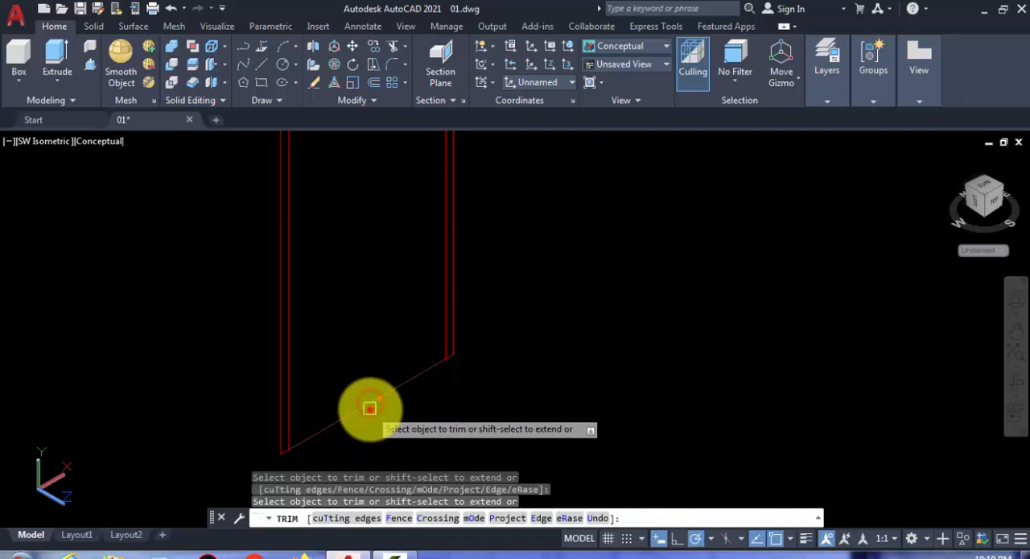
scroll(378, 406, down, 3)
key(Escape)
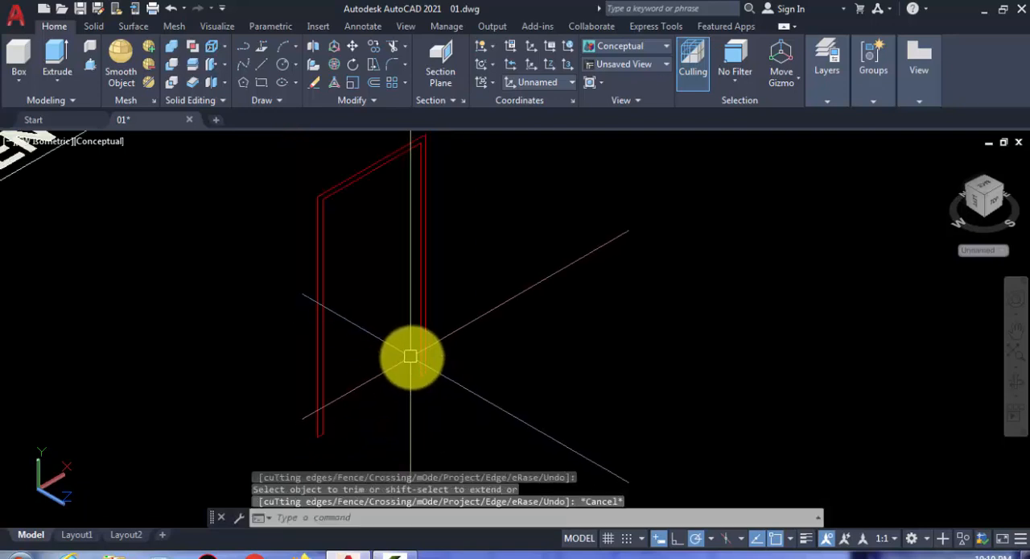
key(Escape)
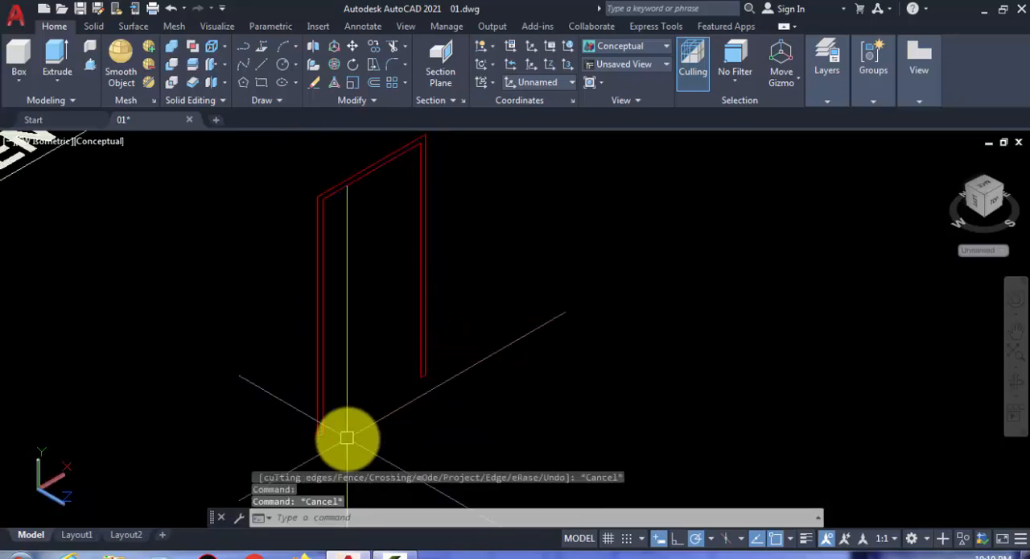
- Join the inner and outer frame outlines into a single closed polyline
scroll(349, 437, down, 2)
click(459, 440)
click(317, 241)
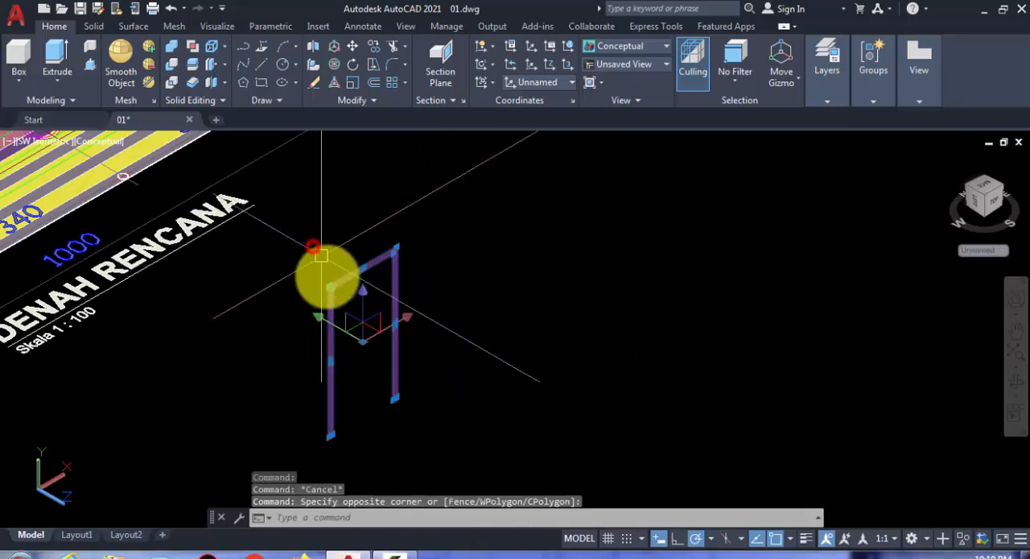
text(j)
key(Return)
scroll(332, 318, up, 2)
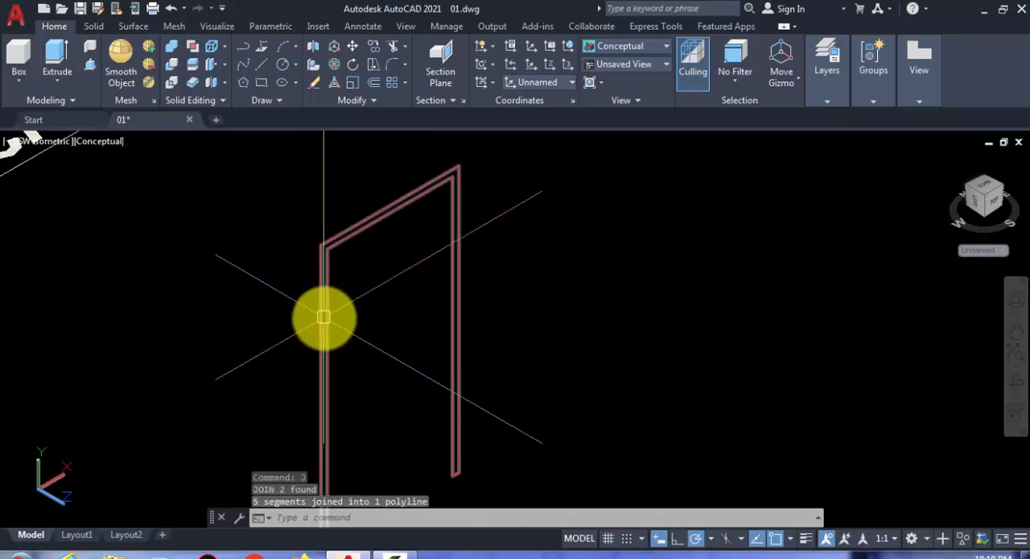
click(324, 318)
key(Escape)
- Draw a door-leaf rectangle from the midpoint of the frame's inner top edge to the jamb's inner bottom corner
scroll(340, 319, down, 4)
middle_drag(350, 324, 322, 263)
scroll(322, 264, up, 3)
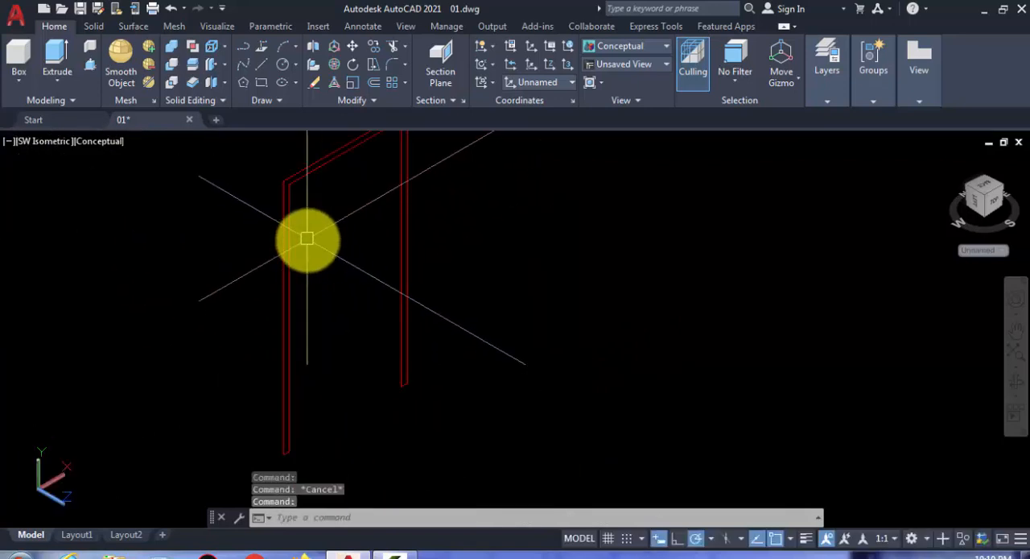
click(262, 87)
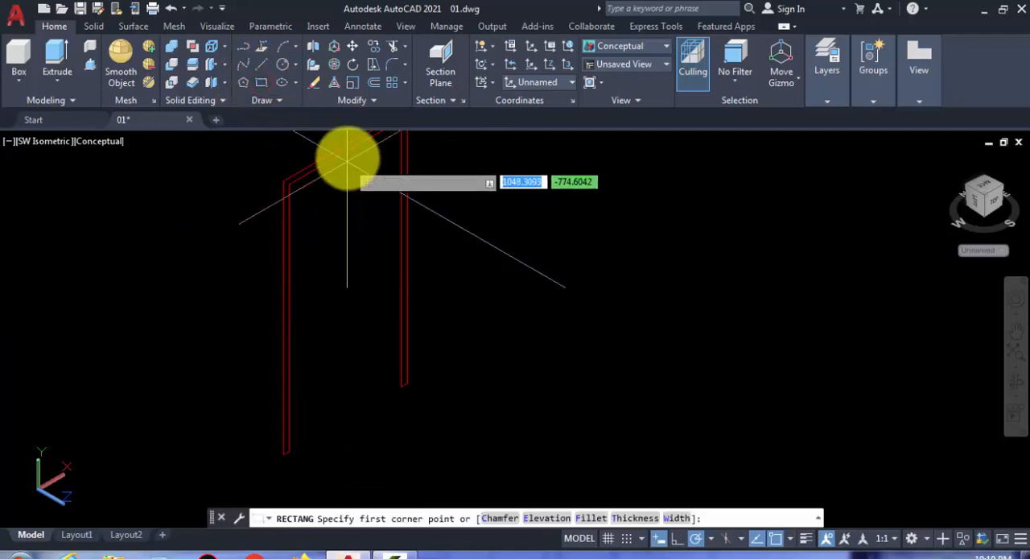
click(346, 157)
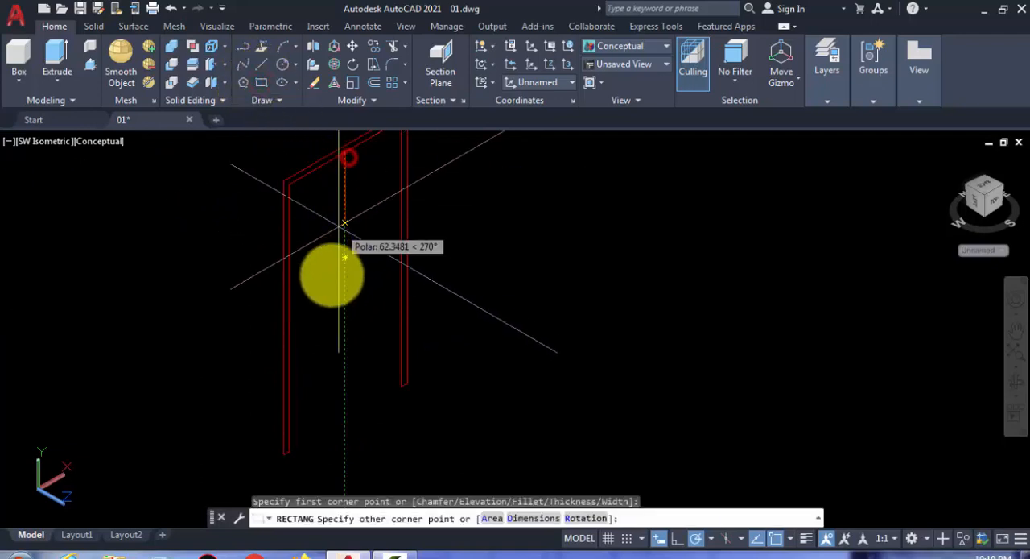
click(290, 453)
scroll(338, 388, down, 4)
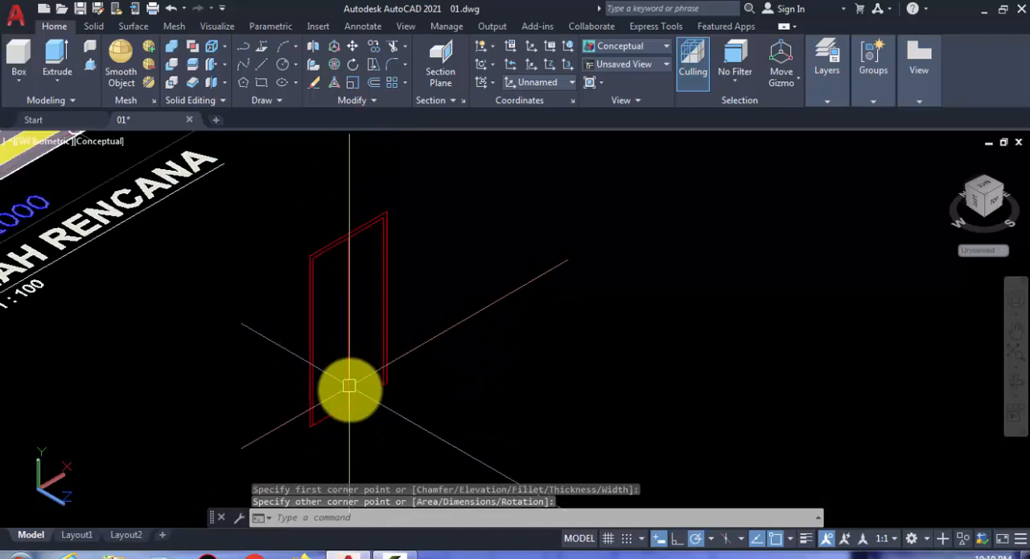
- Move the door-leaf rectangle out along the Z axis, clear of the frame, by about 204
click(338, 380)
text(m)
key(Return)
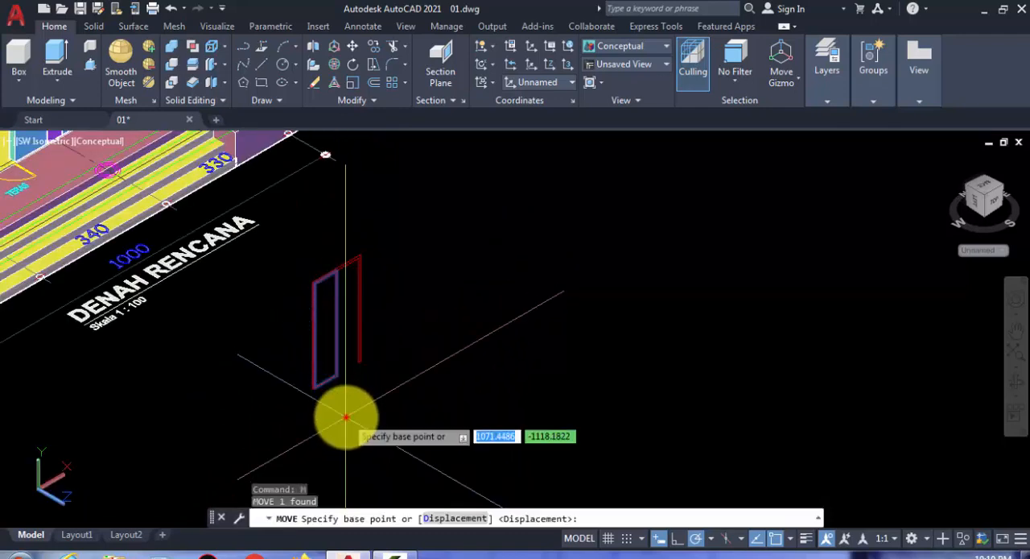
click(354, 423)
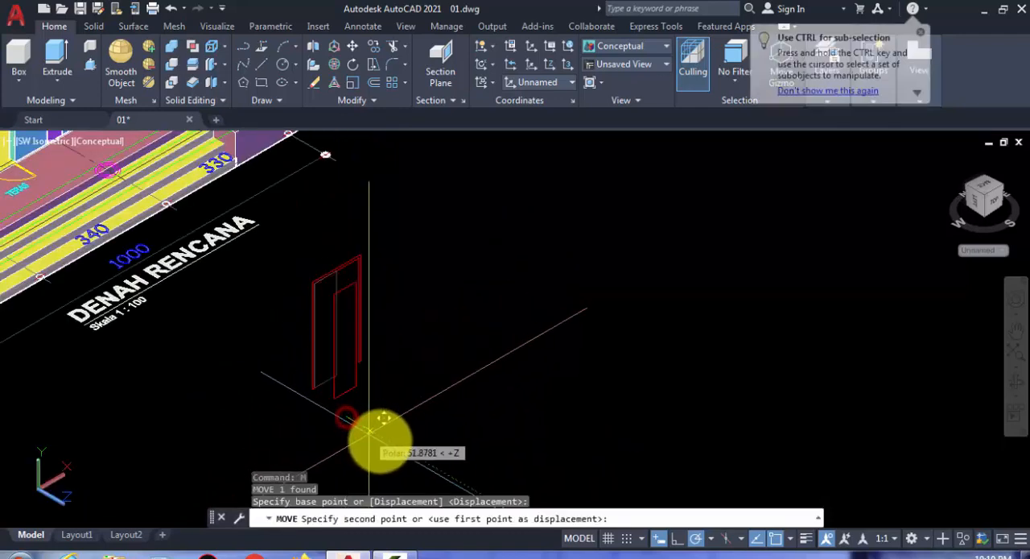
click(421, 460)
- Extrude the closed door frame profile by 15 toward the building
scroll(333, 278, up, 4)
middle_drag(327, 337, 292, 280)
middle_drag(288, 328, 321, 327)
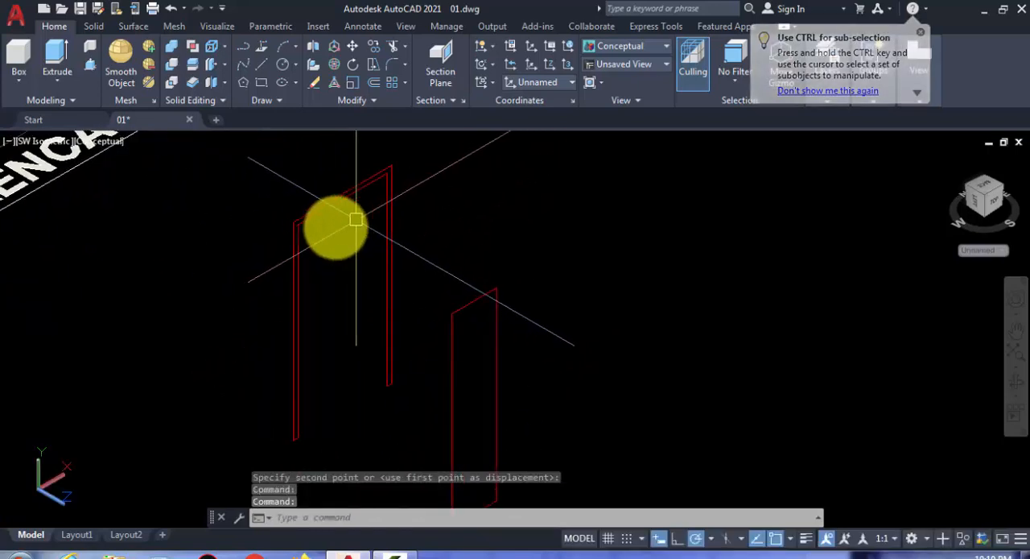
middle_drag(334, 281, 345, 294)
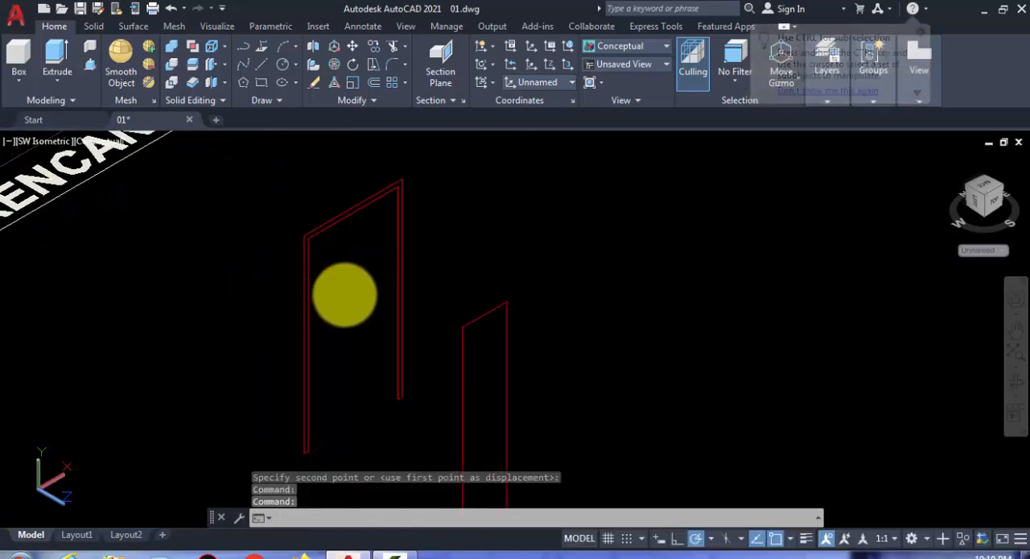
click(320, 377)
click(216, 287)
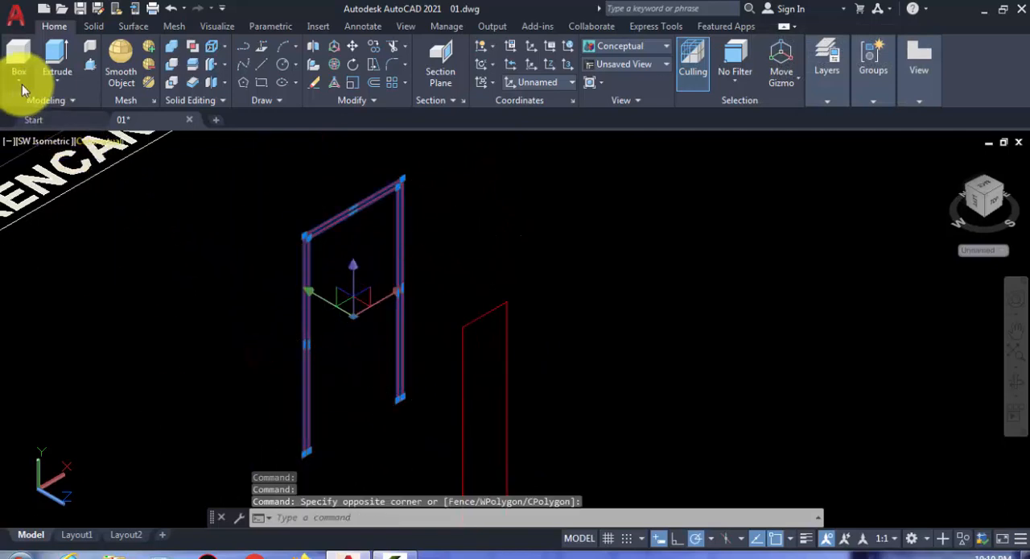
click(46, 88)
click(67, 115)
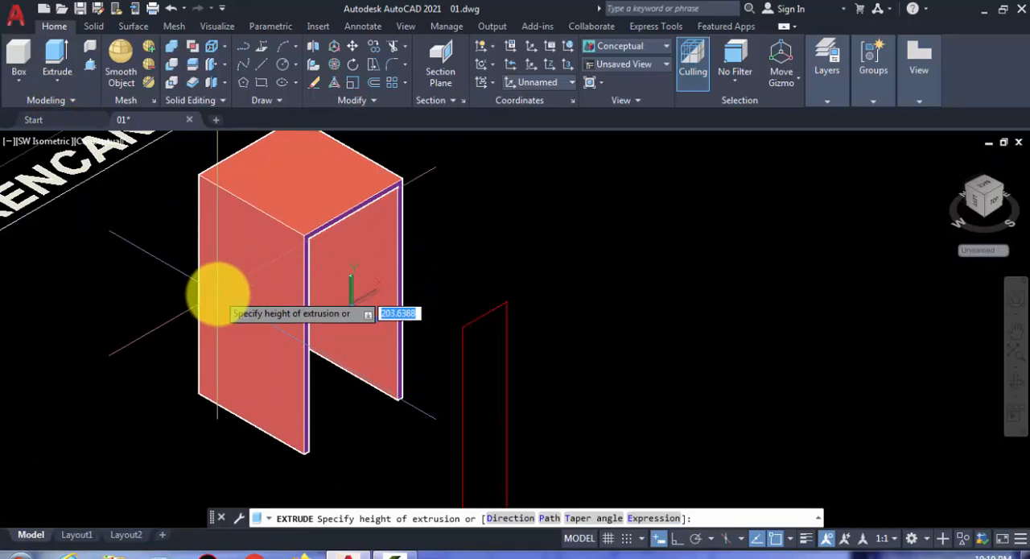
key(Return)
- Offset the door-leaf rectangle inward by 8
middle_drag(328, 315, 283, 253)
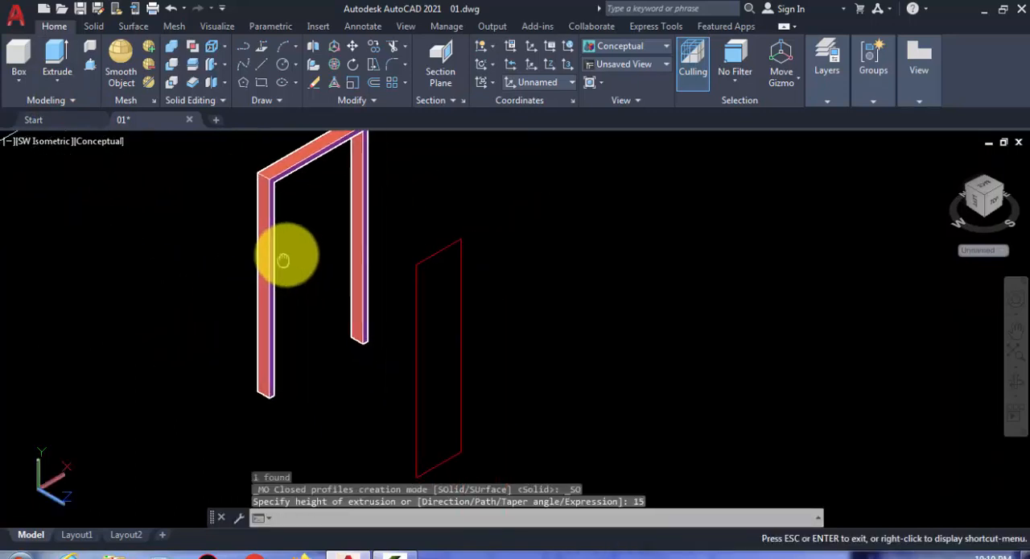
middle_drag(481, 385, 444, 310)
scroll(416, 370, up, 2)
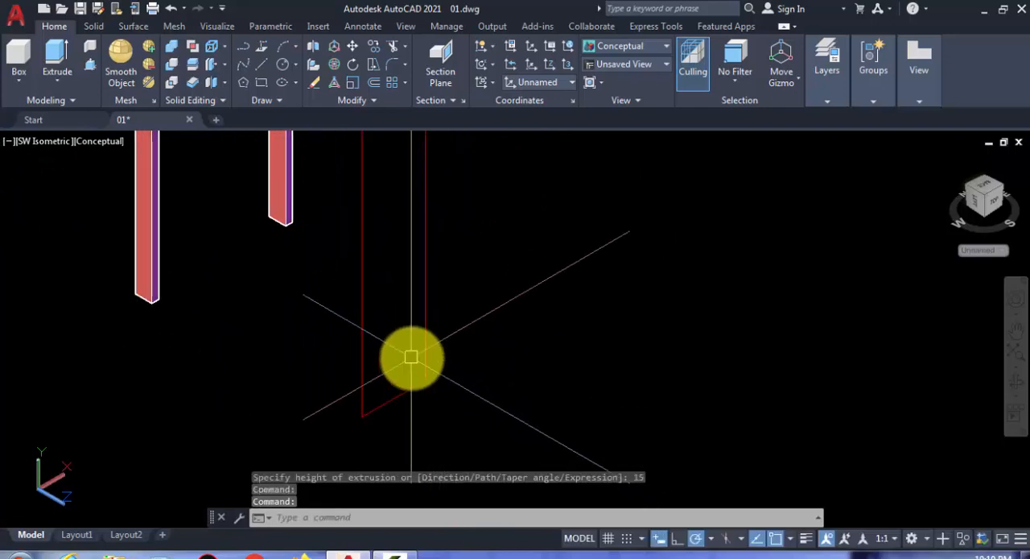
middle_drag(411, 358, 398, 407)
scroll(401, 395, down, 2)
key(Escape)
scroll(403, 322, up, 2)
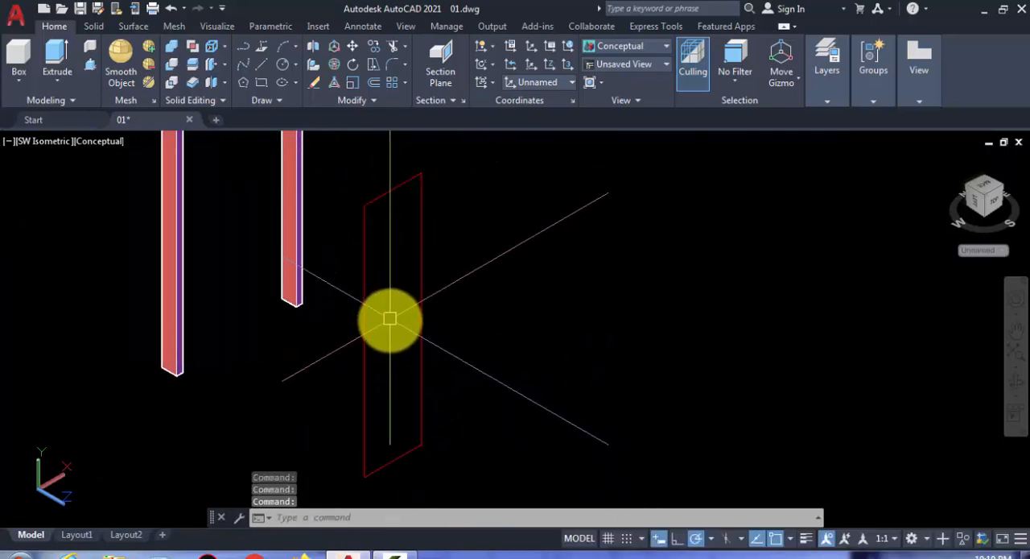
text(o)
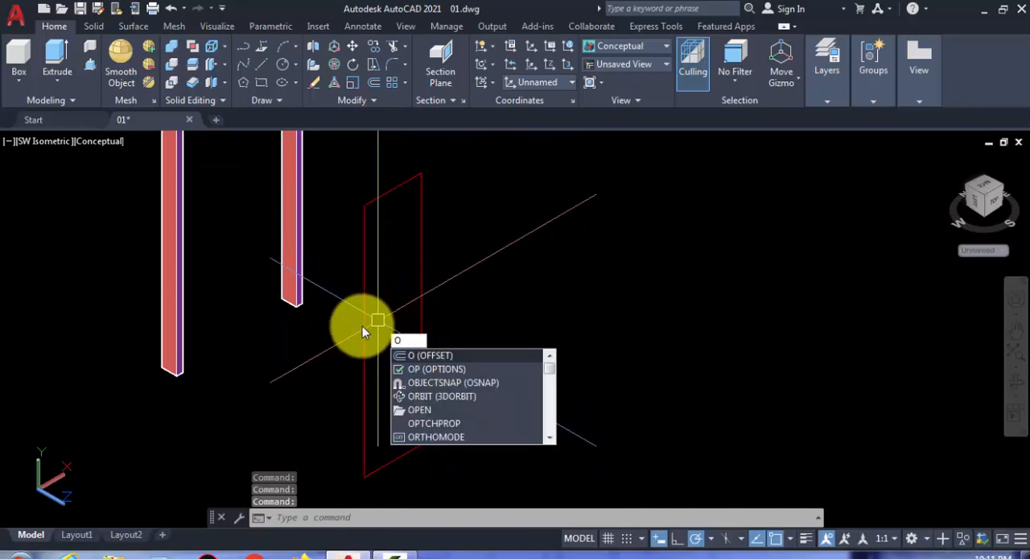
key(Return)
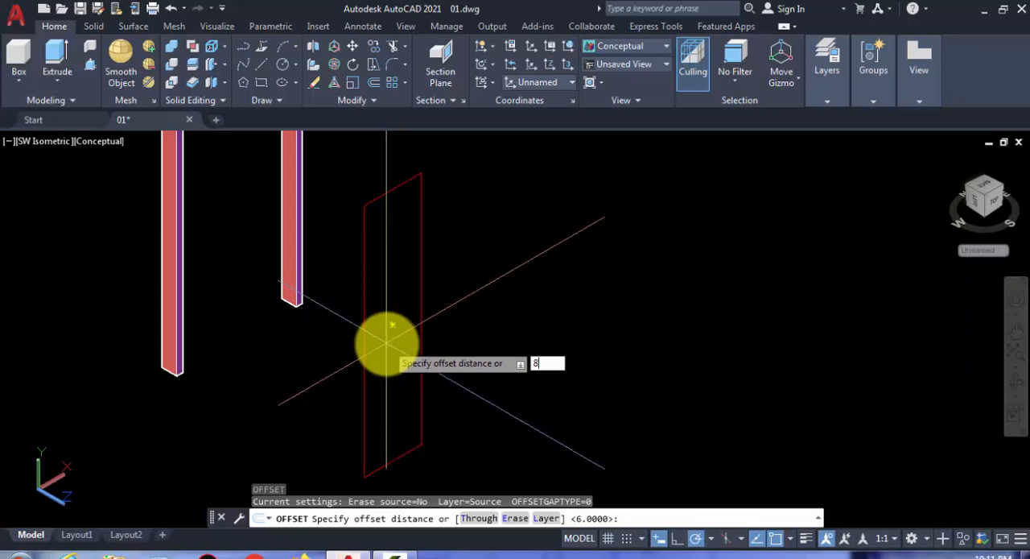
key(Return)
click(395, 190)
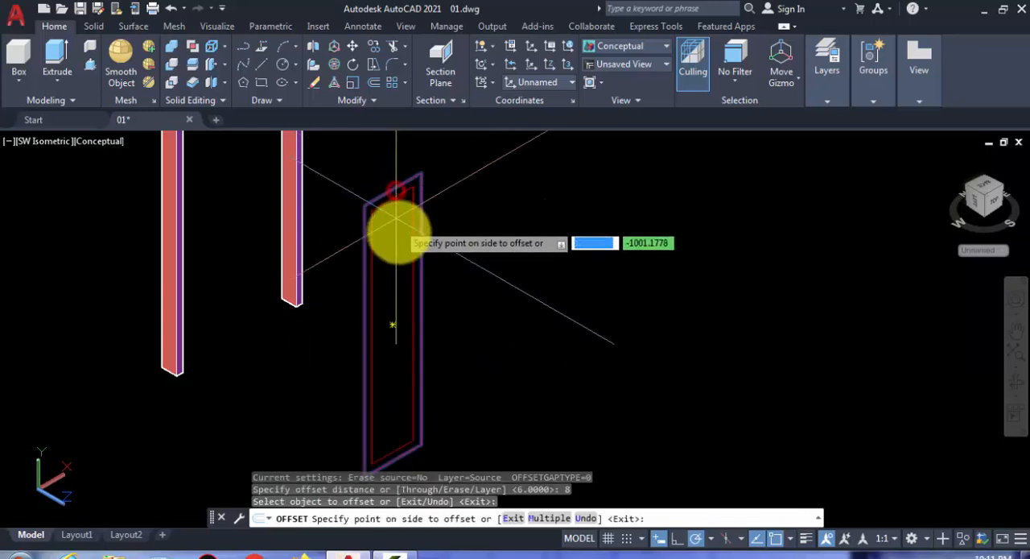
click(398, 261)
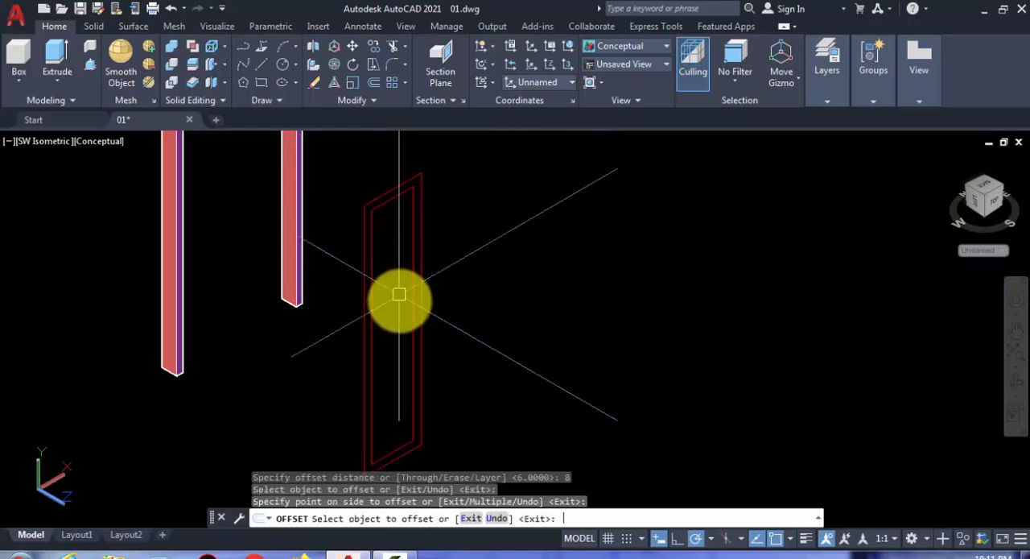
key(Return)
- Draw a line across the leaf's inner rectangle between the midpoints of its two long sides
scroll(383, 354, up, 2)
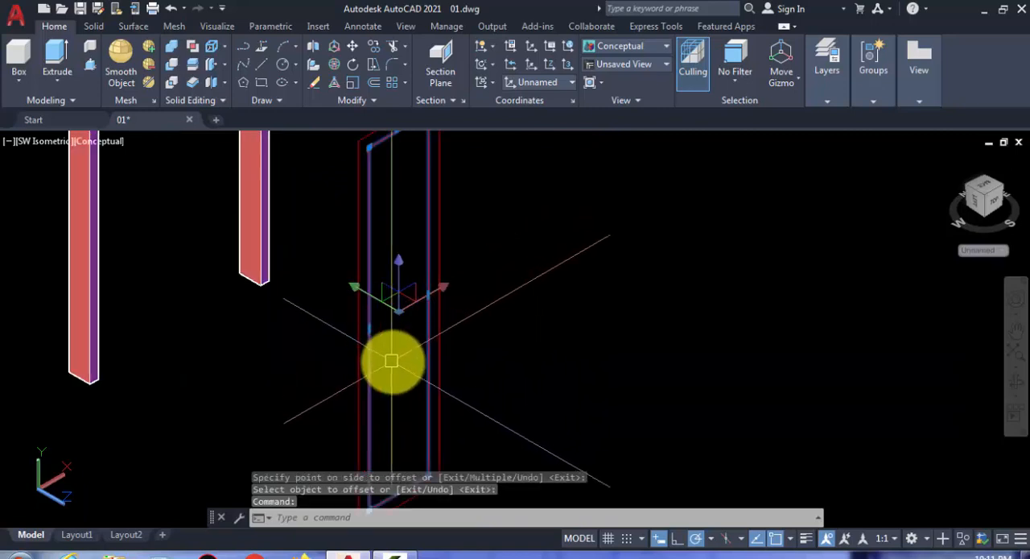
key(Escape)
text(l)
key(Return)
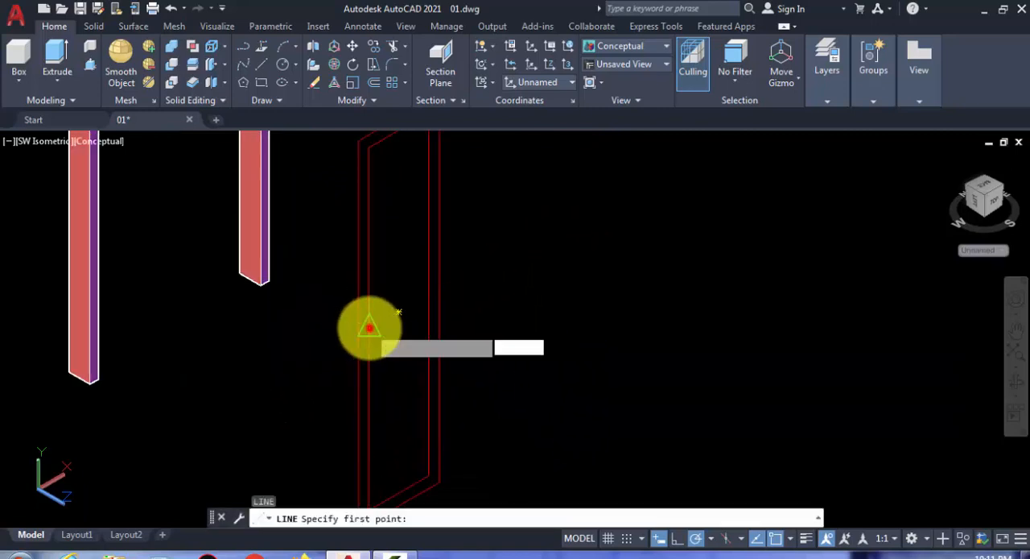
click(430, 295)
key(Return)
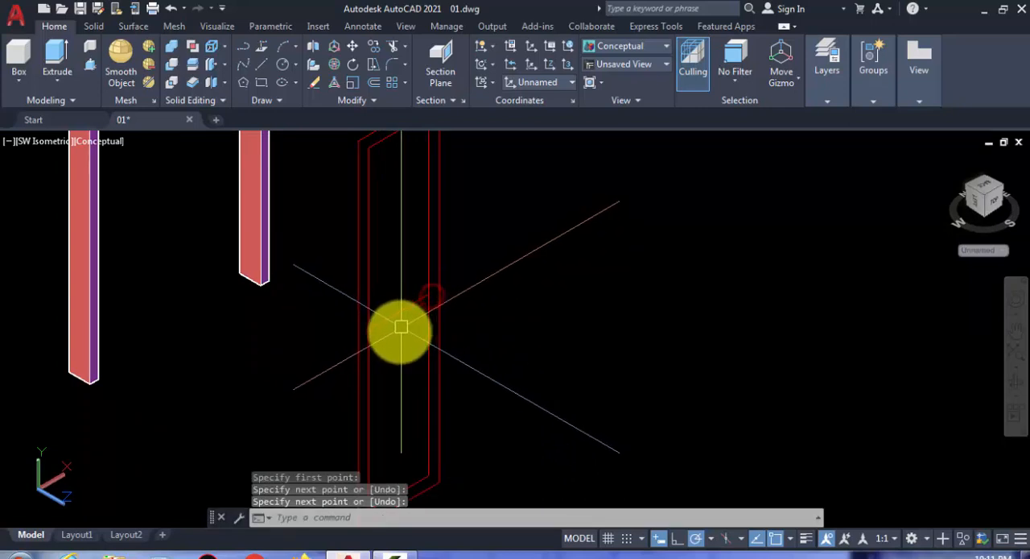
- Offset the leaf's middle crossline by 3 both upward and downward
middle_drag(402, 329, 395, 357)
scroll(393, 355, up, 2)
text(o)
key(Return)
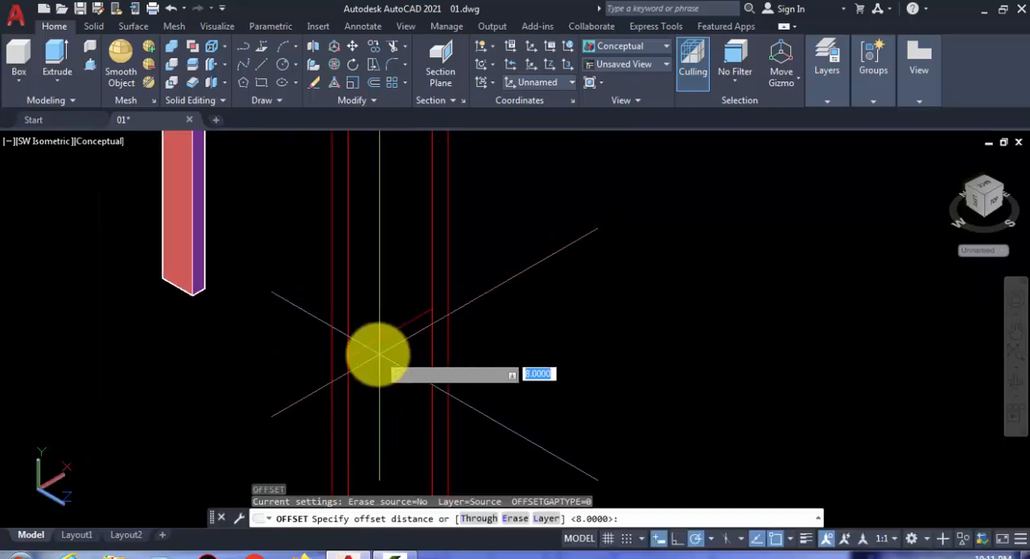
text(3)
key(Return)
click(375, 341)
click(373, 287)
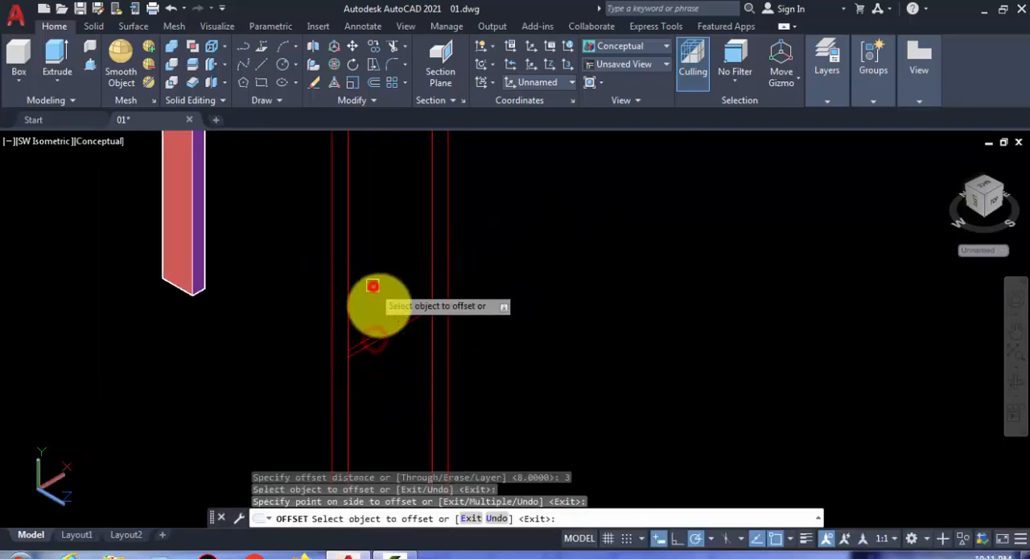
scroll(378, 336, up, 2)
click(378, 332)
click(387, 384)
key(Return)
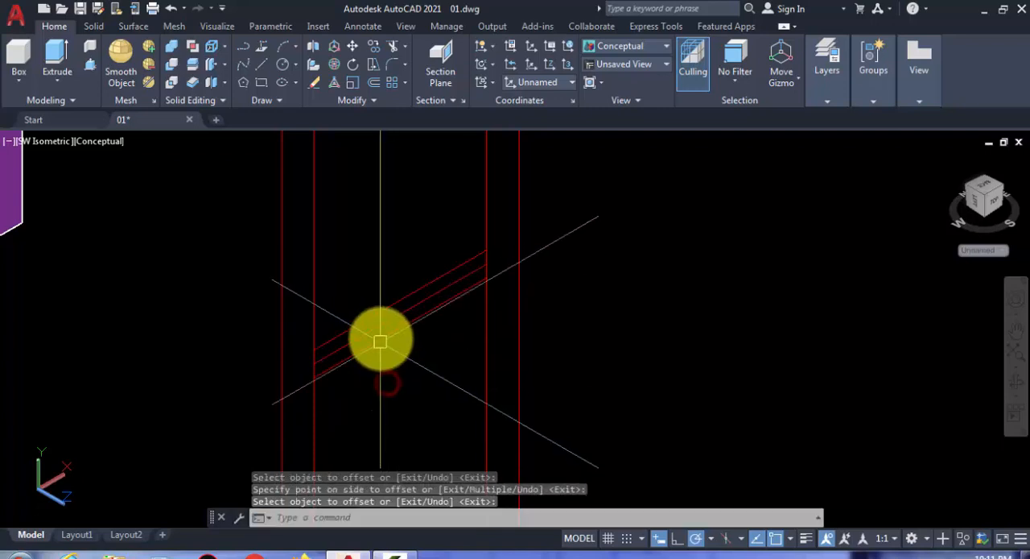
- Erase the original middle crossline and trim the inner rectangle's sides between the two offset lines
text(e)
key(Return)
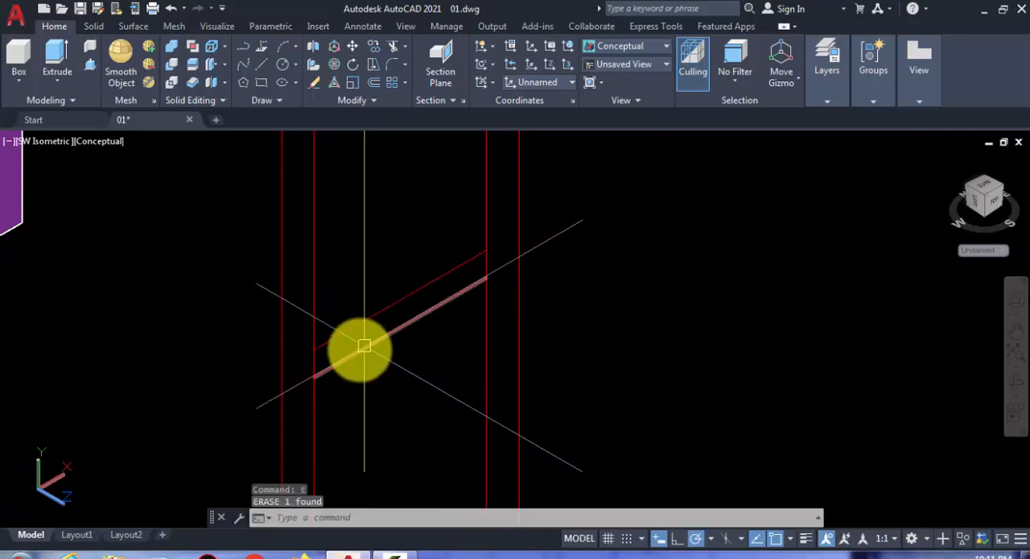
text(tr)
key(Return)
key(Return)
click(318, 361)
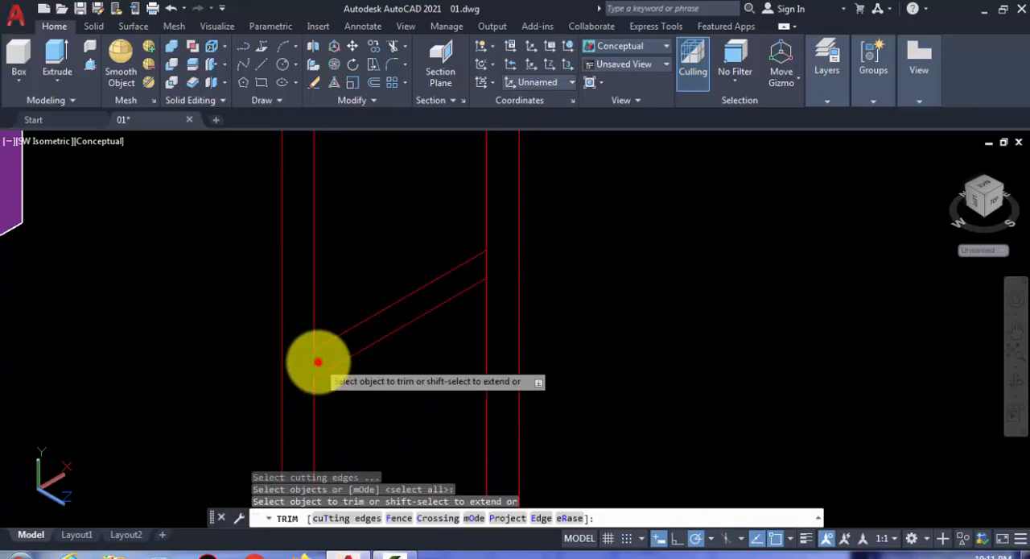
scroll(487, 268, down, 5)
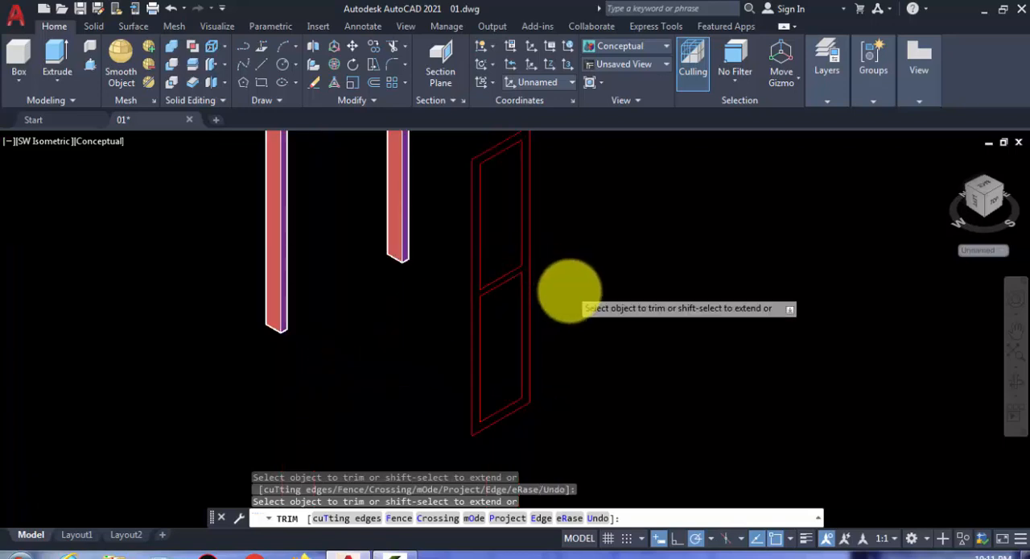
key(Escape)
- Join the door leaf's inner segments and crosslines into closed upper and lower panel outlines
click(587, 408)
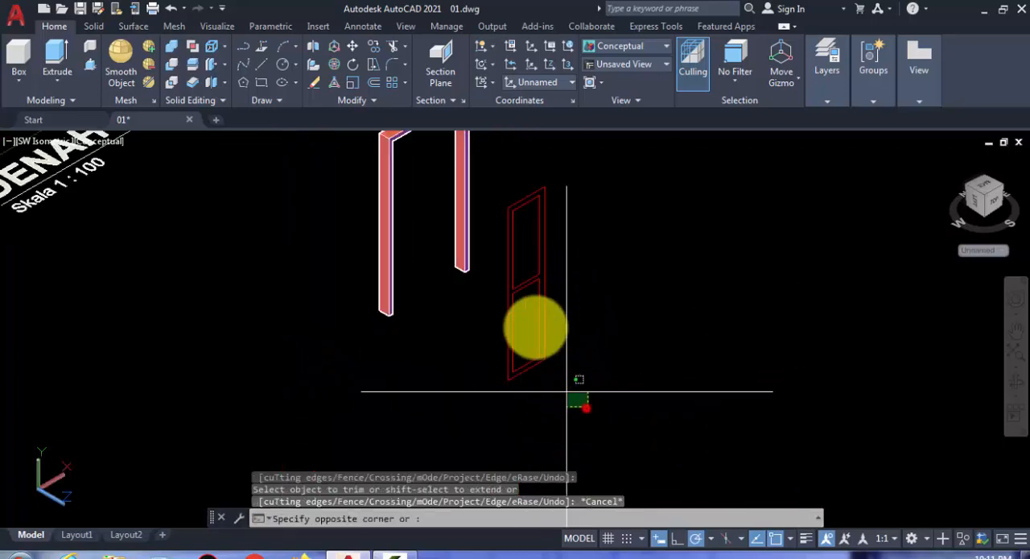
click(502, 177)
scroll(548, 314, up, 3)
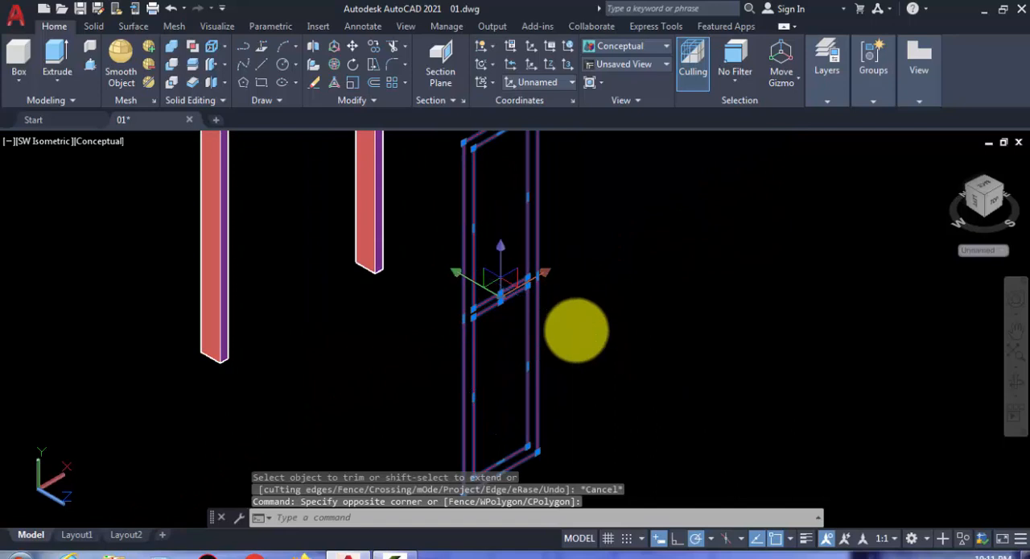
text(j)
key(Return)
- Offset the upper and lower panel outlines inward by 7
scroll(505, 287, up, 2)
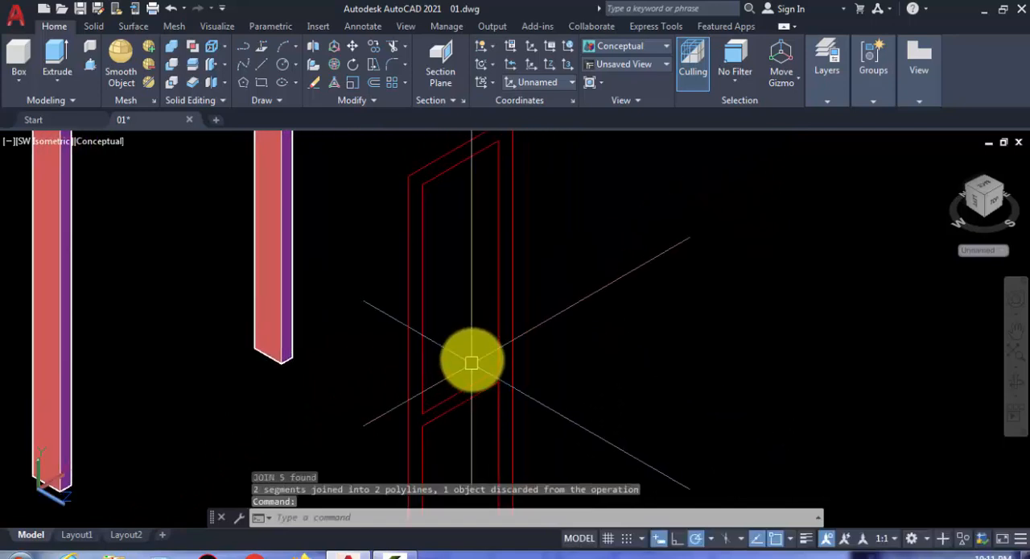
text(o)
key(Return)
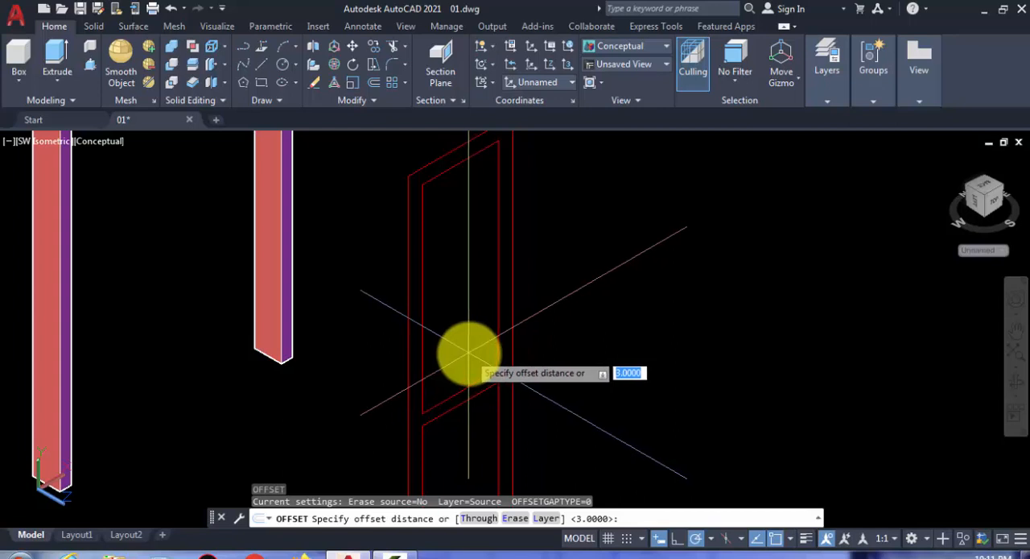
text(7)
key(Return)
click(454, 168)
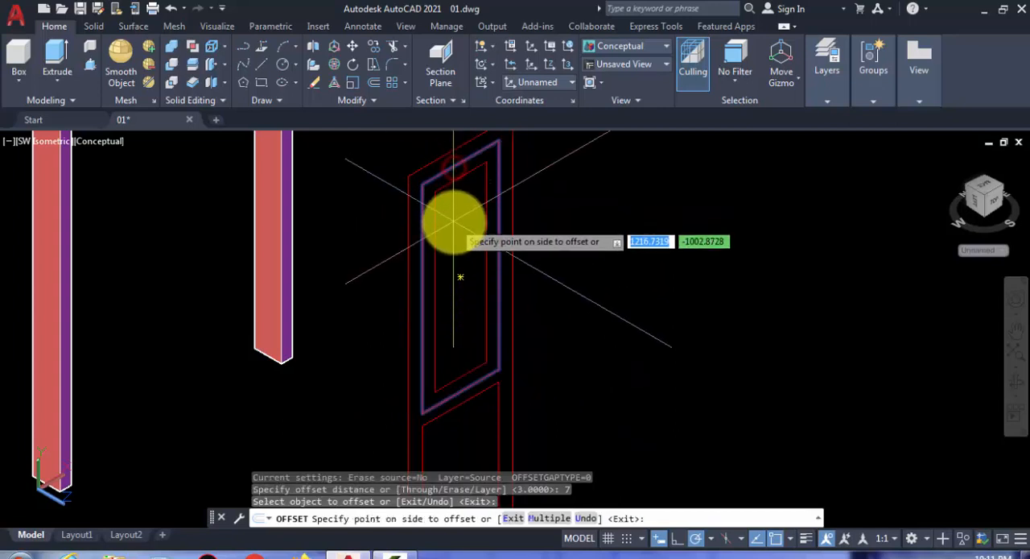
click(454, 225)
scroll(506, 302, down, 2)
middle_drag(506, 303, 476, 212)
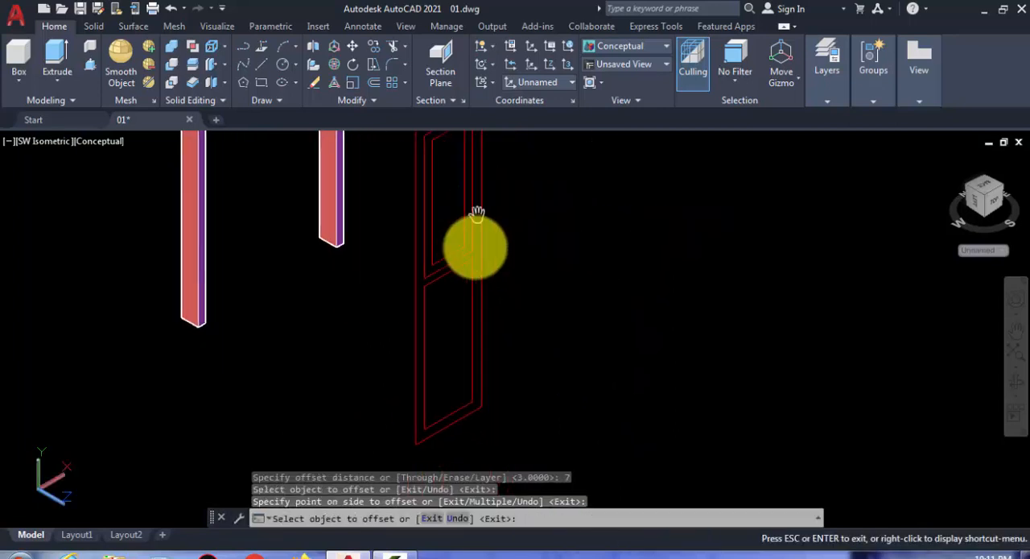
click(448, 277)
click(453, 327)
middle_drag(532, 338, 410, 369)
key(Return)
scroll(403, 331, down, 5)
middle_drag(418, 319, 391, 275)
scroll(454, 305, up, 2)
scroll(451, 306, up, 2)
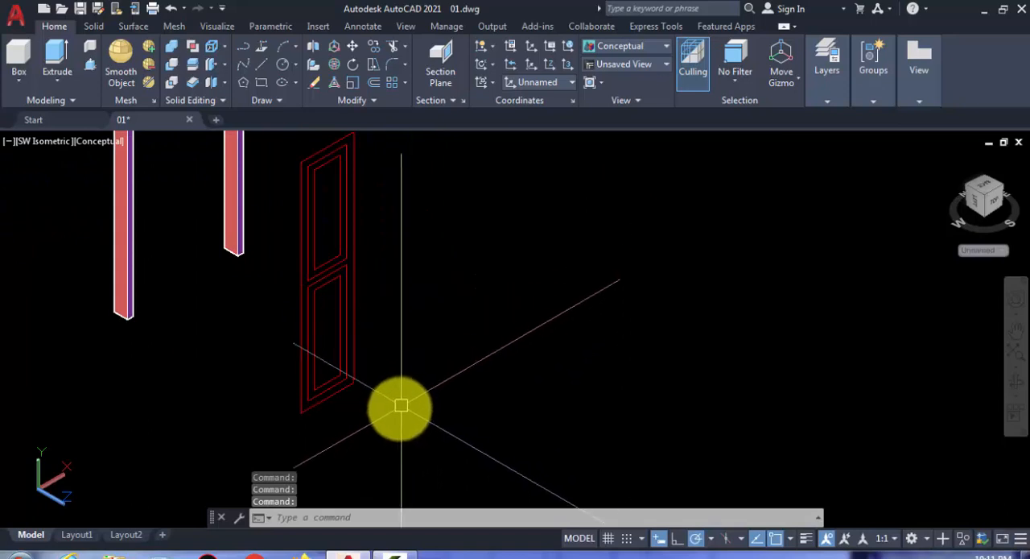
scroll(378, 365, up, 2)
click(322, 341)
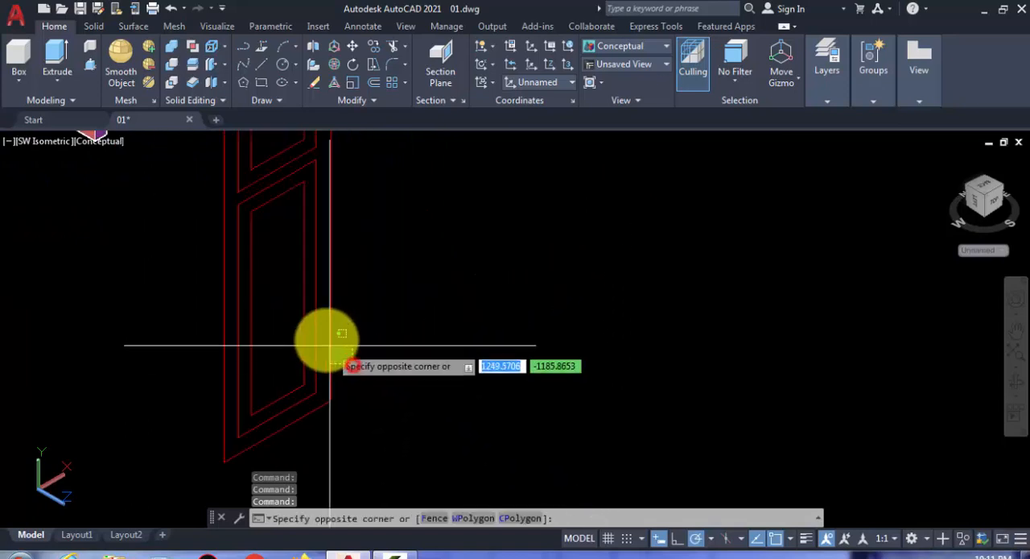
middle_drag(342, 239, 322, 392)
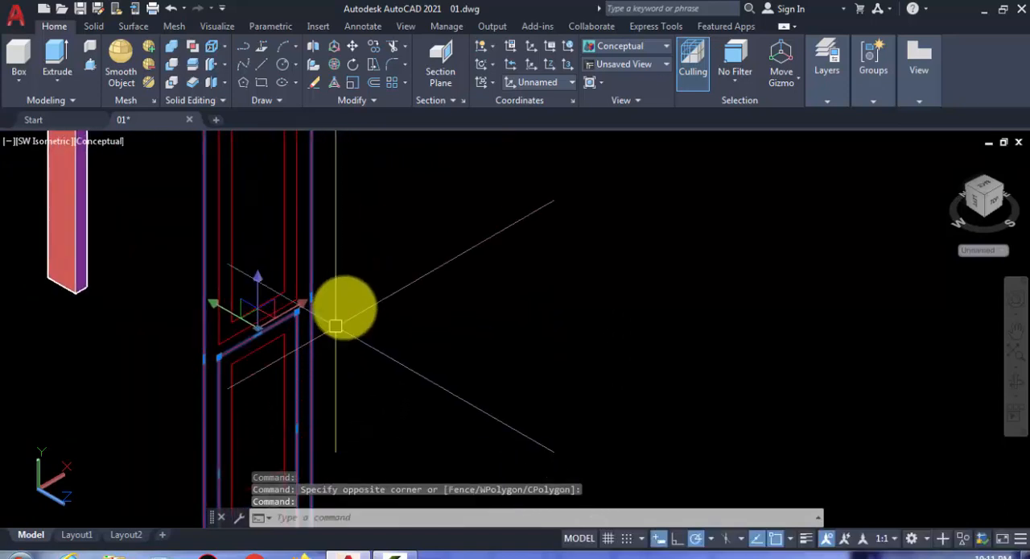
click(345, 285)
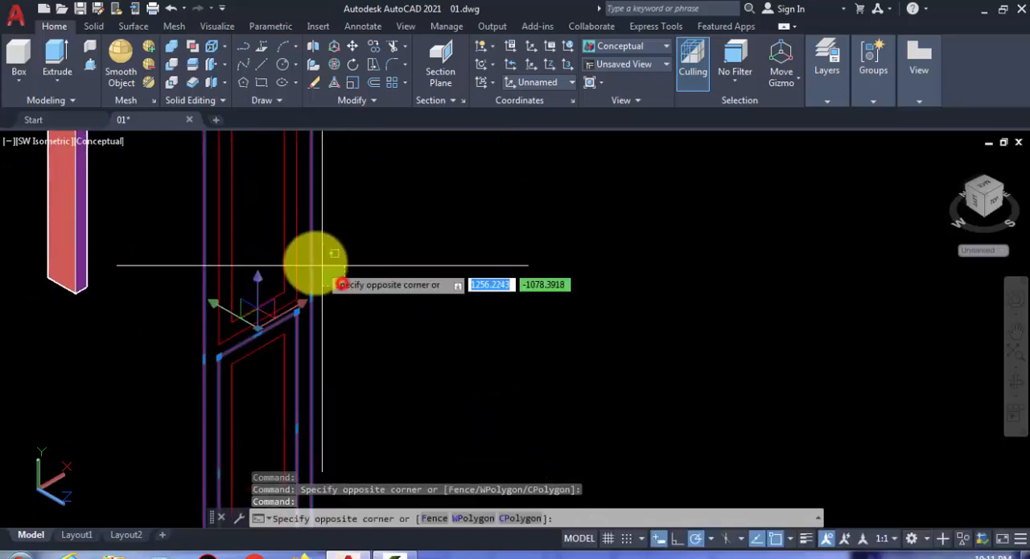
click(272, 251)
scroll(321, 277, down, 4)
key(Escape)
scroll(320, 301, up, 5)
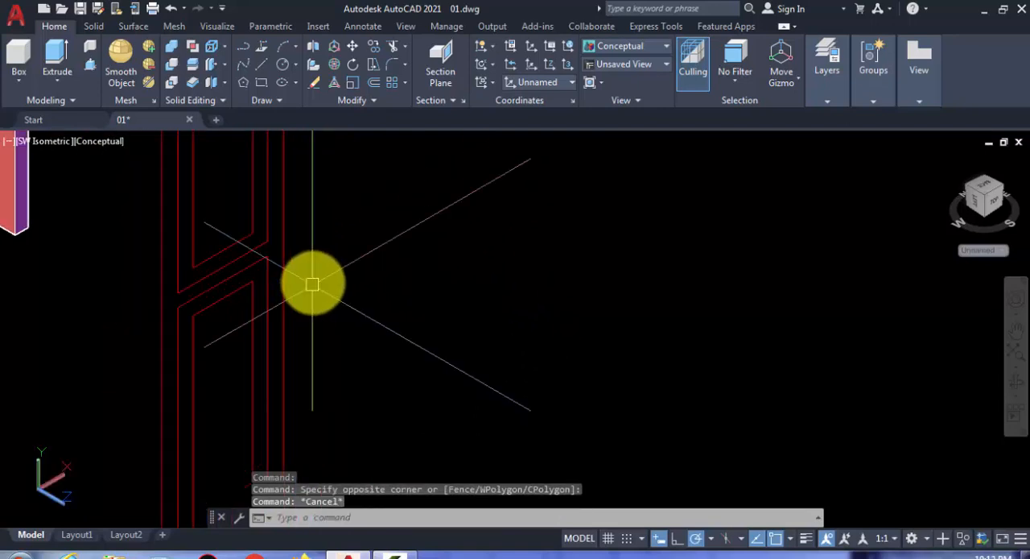
click(266, 240)
scroll(276, 260, down, 5)
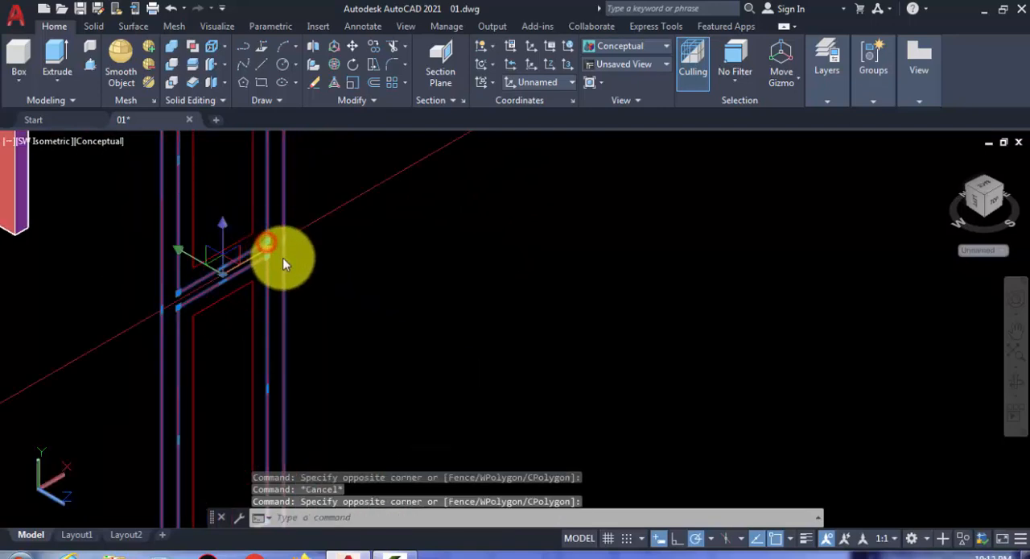
key(Escape)
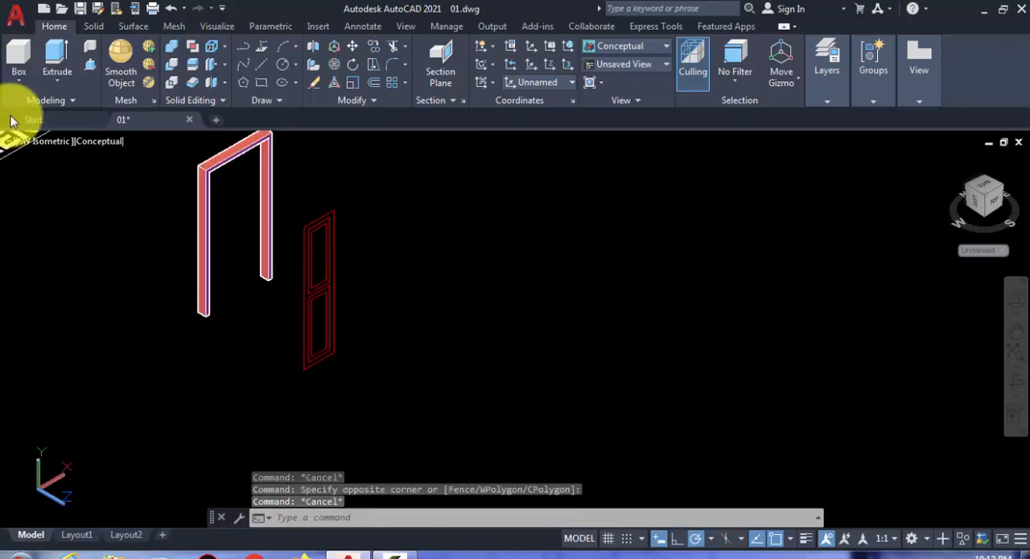
scroll(463, 326, down, 3)
middle_drag(488, 333, 558, 373)
scroll(559, 373, down, 5)
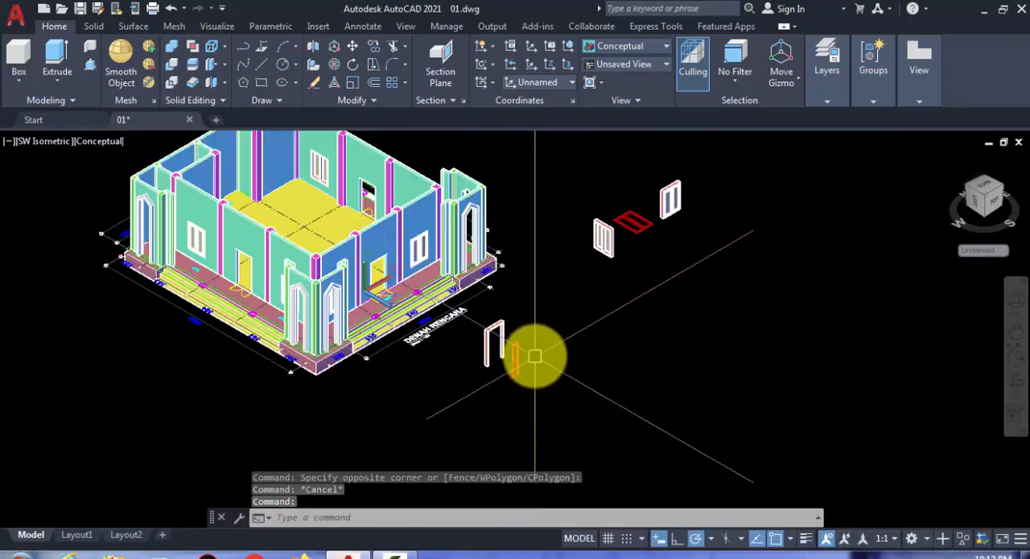
scroll(527, 360, up, 4)
scroll(514, 374, up, 6)
middle_drag(496, 379, 490, 299)
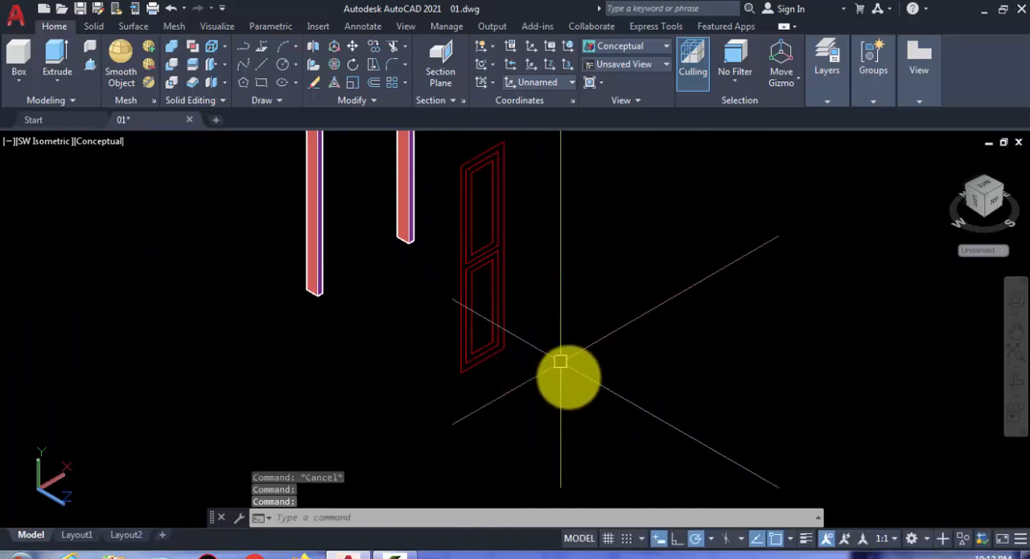
middle_drag(494, 354, 411, 369)
- Copy the door leaf's outer rectangle and the upper and lower panel outlines to a free spot in front of the leaf
scroll(390, 366, up, 2)
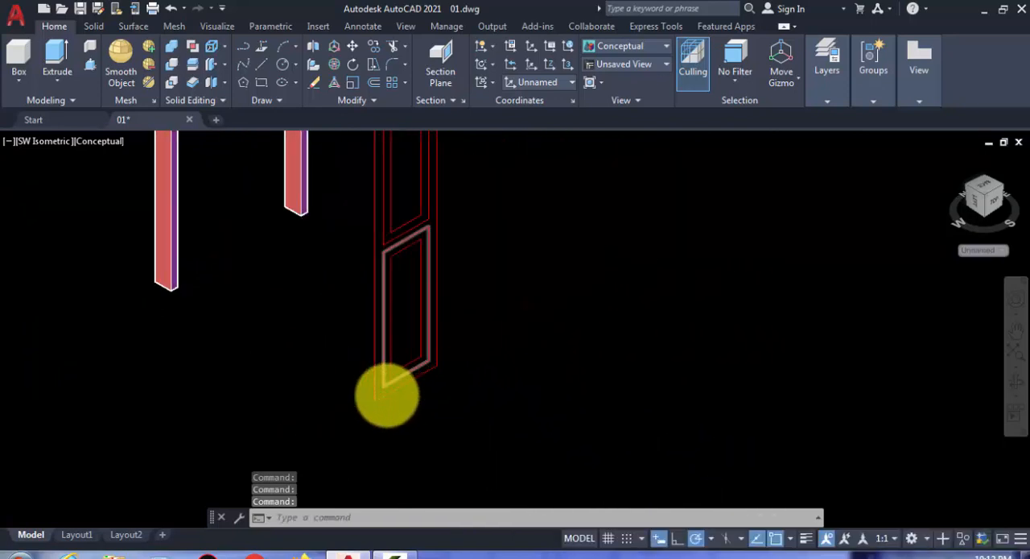
scroll(387, 395, up, 3)
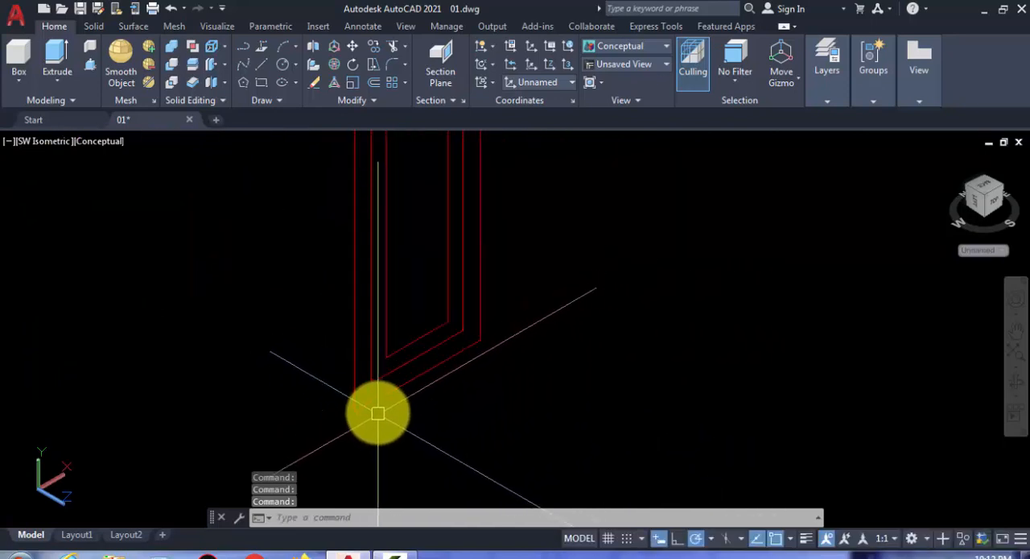
scroll(383, 400, down, 4)
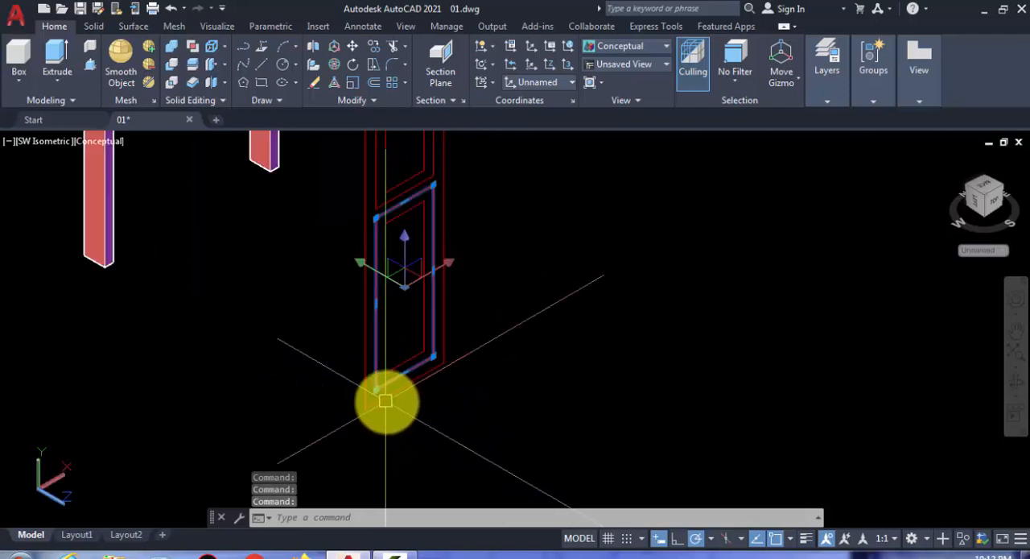
scroll(386, 423, up, 3)
click(376, 411)
click(350, 353)
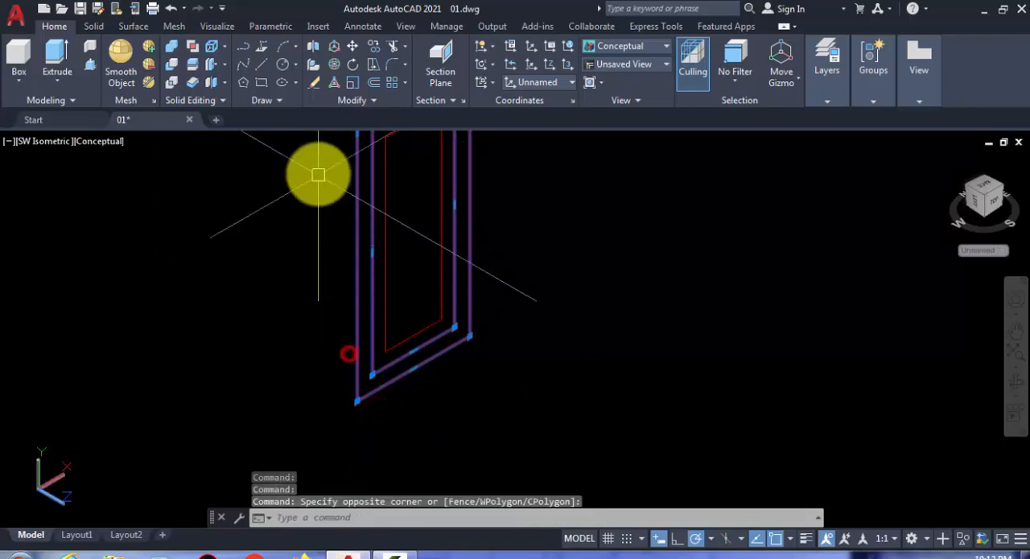
middle_drag(317, 175, 319, 338)
scroll(352, 347, up, 2)
scroll(316, 405, up, 2)
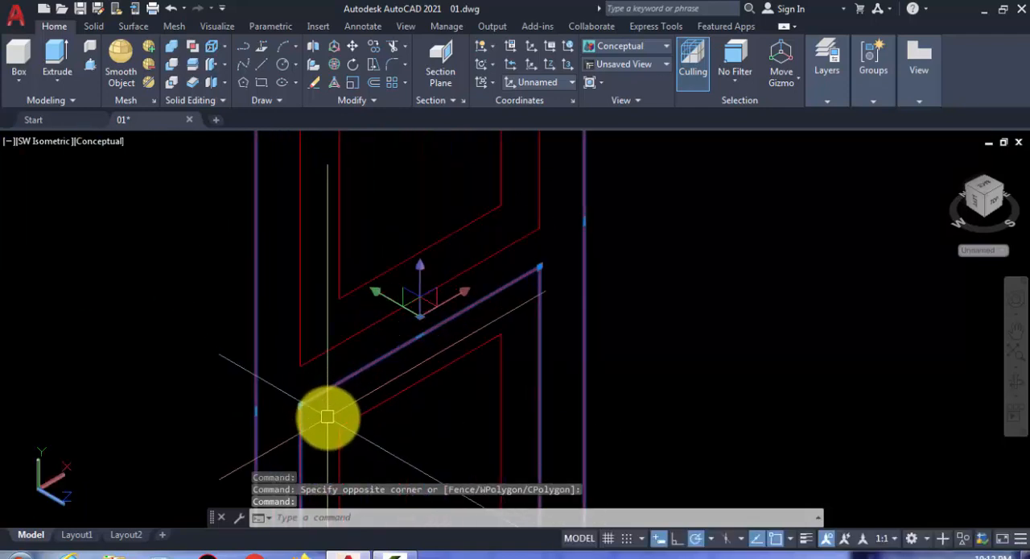
click(327, 413)
click(288, 299)
scroll(435, 301, down, 3)
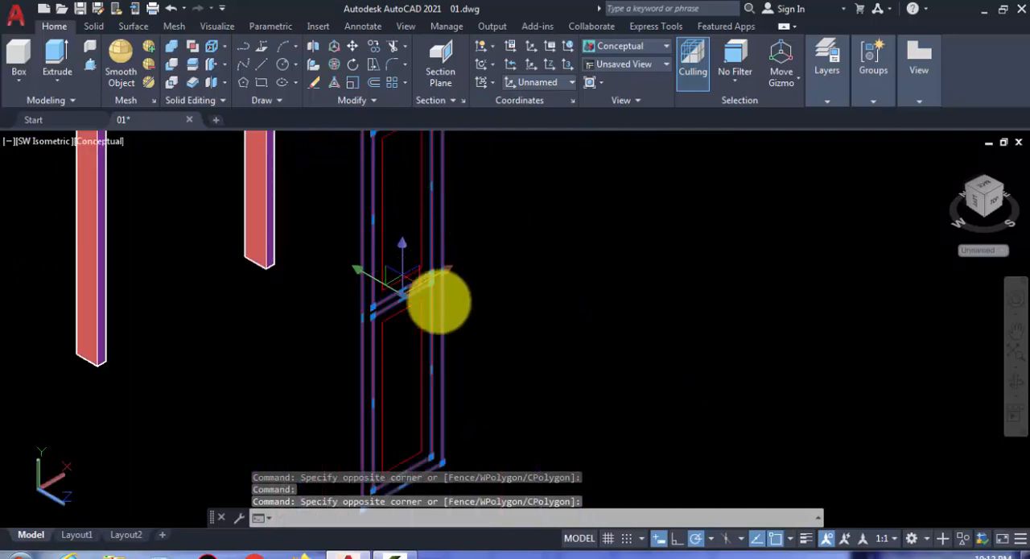
scroll(439, 302, down, 2)
text(c)
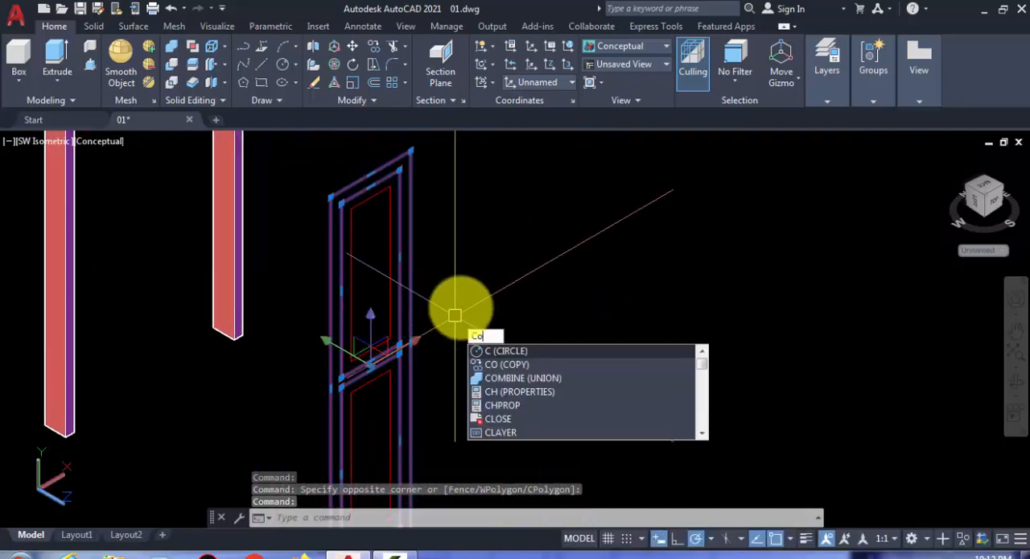
text(o)
key(Return)
scroll(457, 298, down, 3)
click(469, 417)
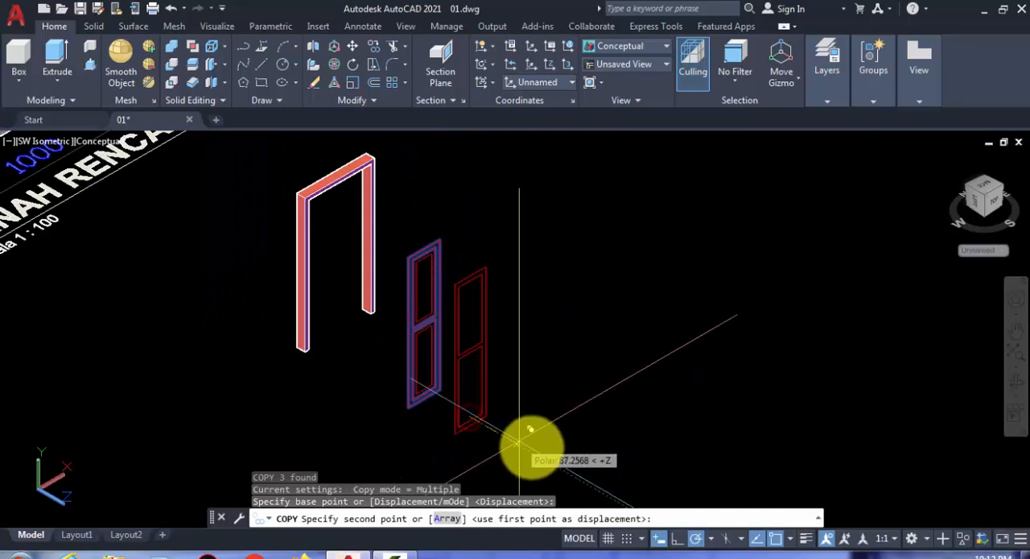
key(Return)
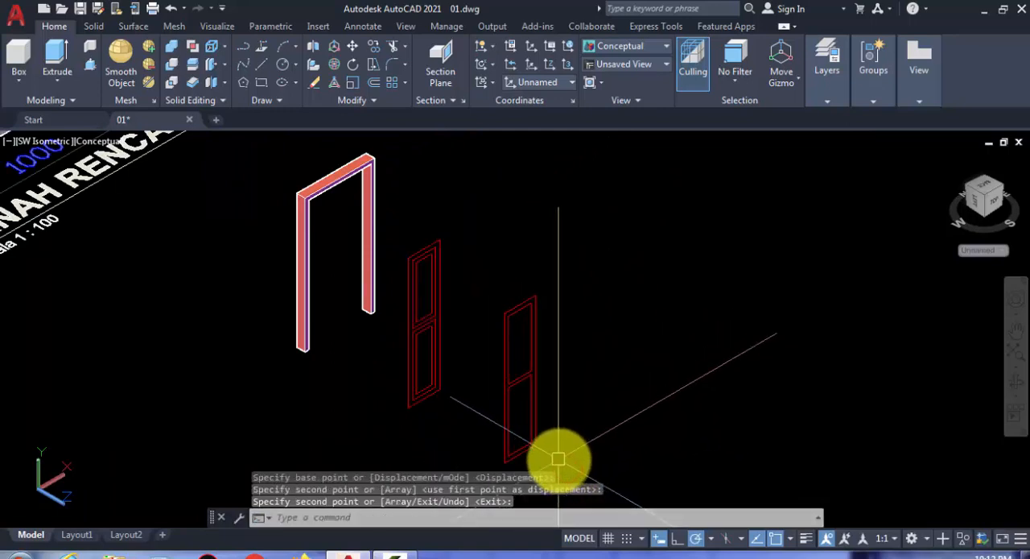
- Extrude the copied outer rectangle and both panel outlines by 3
scroll(559, 459, up, 2)
middle_drag(559, 459, 529, 389)
click(529, 397)
click(419, 216)
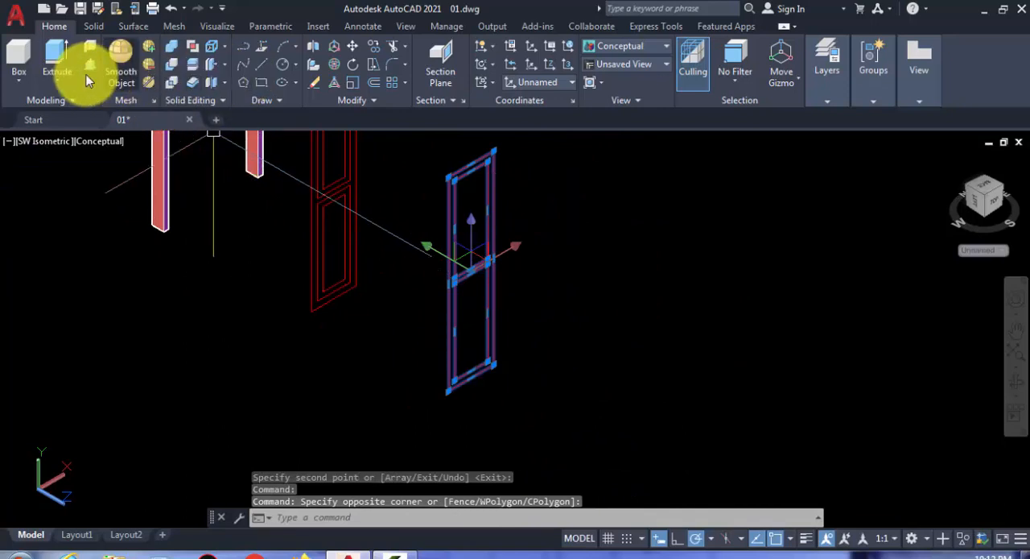
click(59, 81)
click(66, 112)
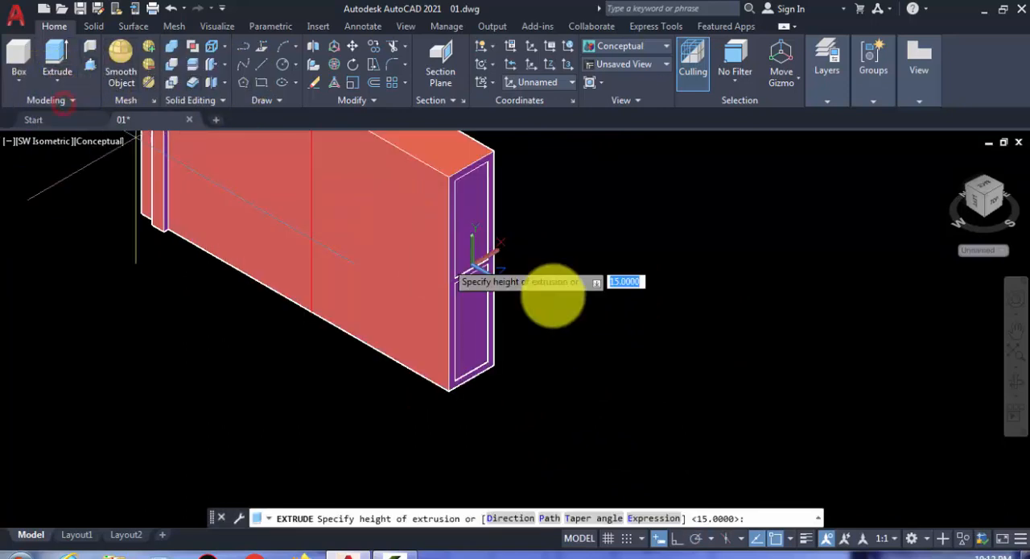
text(3)
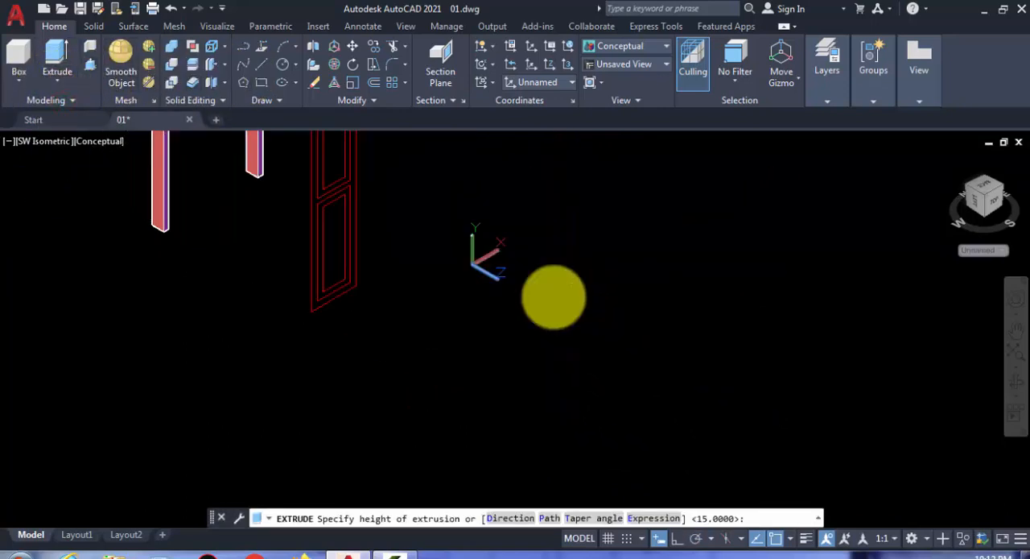
key(Return)
- Subtract the two extruded panel solids from the outer leaf solid to form an open leaf frame
scroll(493, 330, up, 3)
text(s)
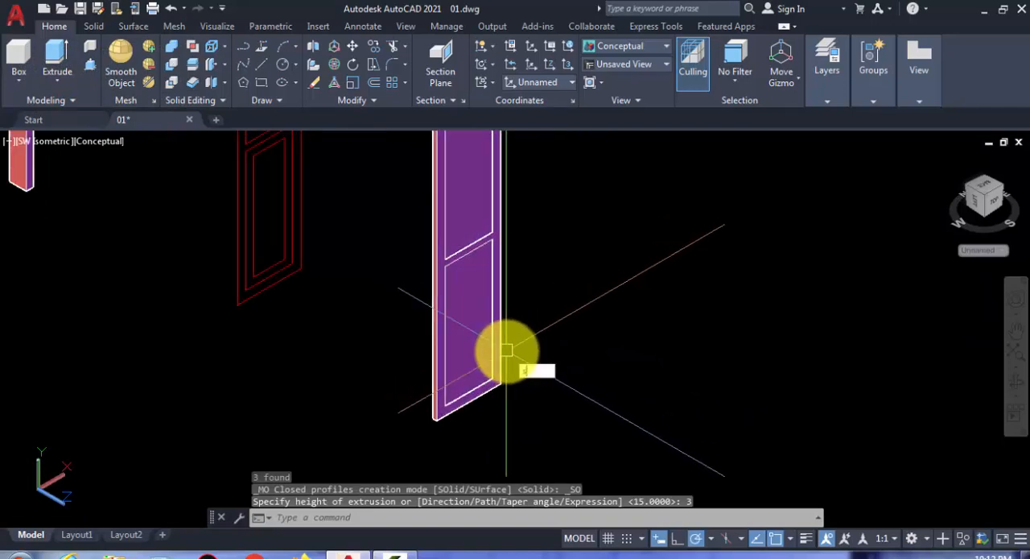
text(u)
key(Return)
scroll(507, 354, up, 1)
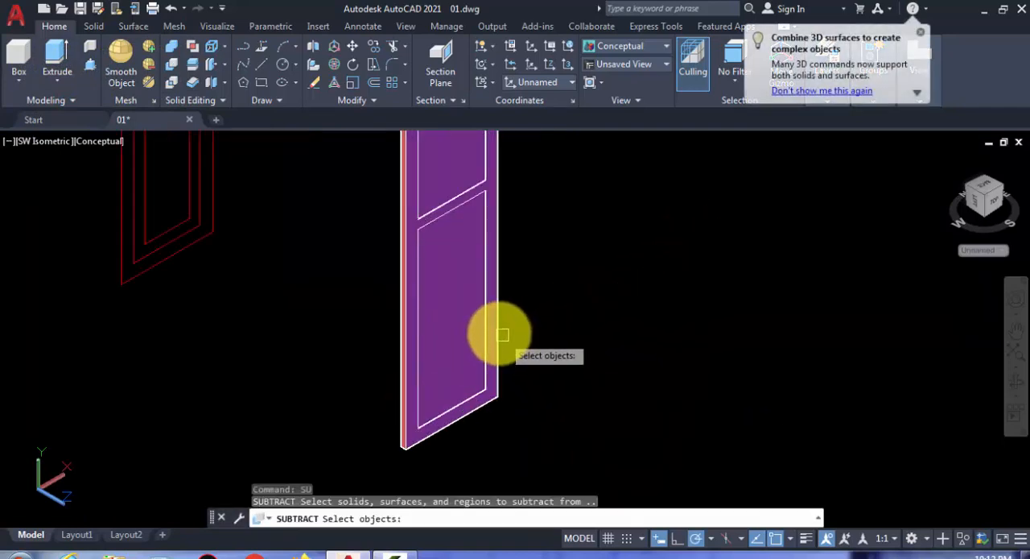
click(493, 322)
key(Return)
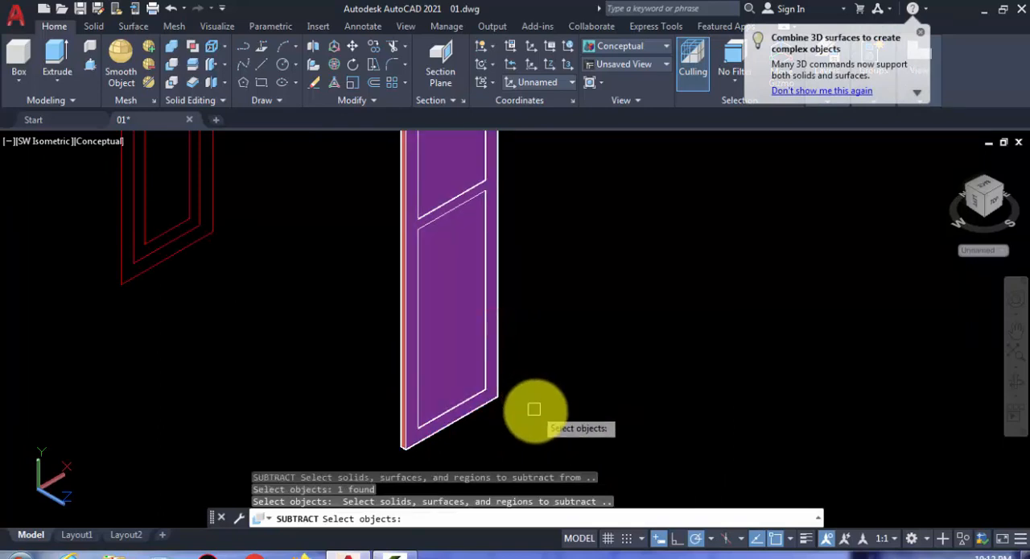
click(534, 409)
click(444, 172)
scroll(543, 266, down, 2)
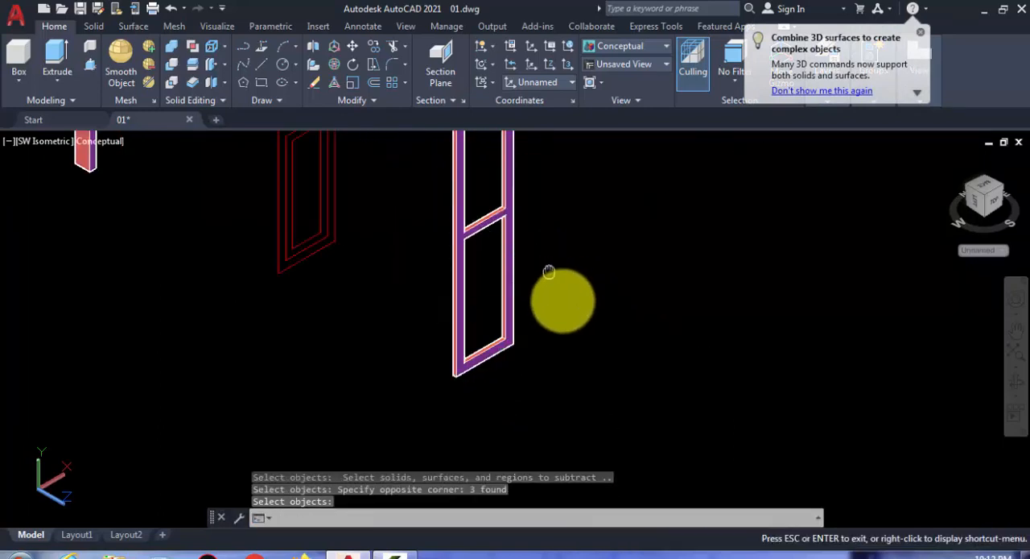
middle_drag(548, 272, 569, 306)
key(Return)
scroll(311, 281, up, 2)
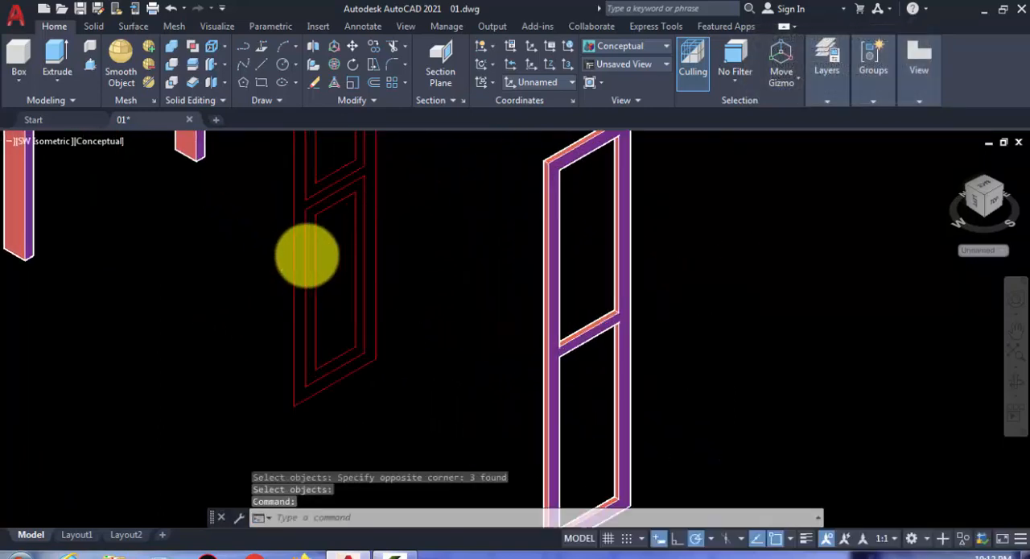
click(324, 255)
click(309, 250)
scroll(325, 137, up, 1)
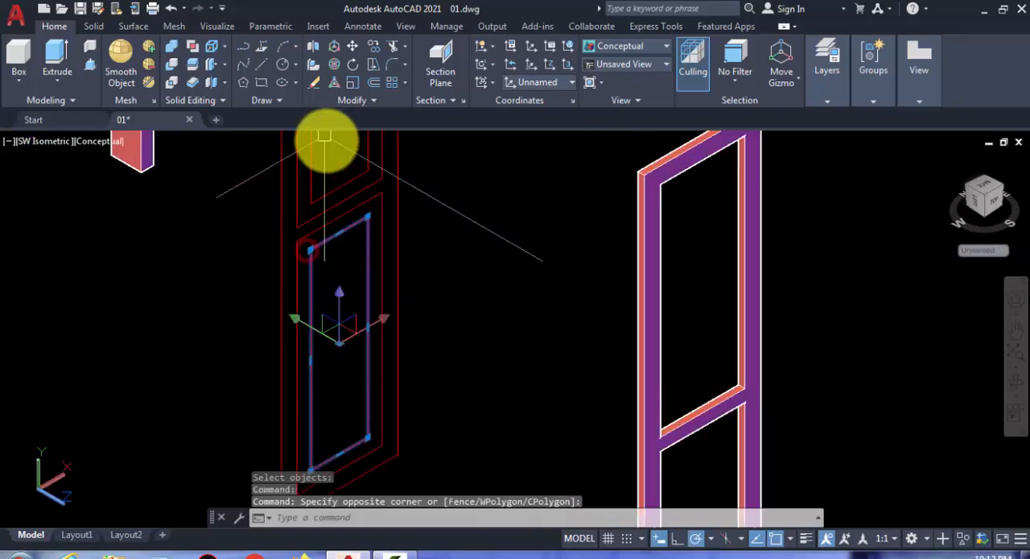
key(Escape)
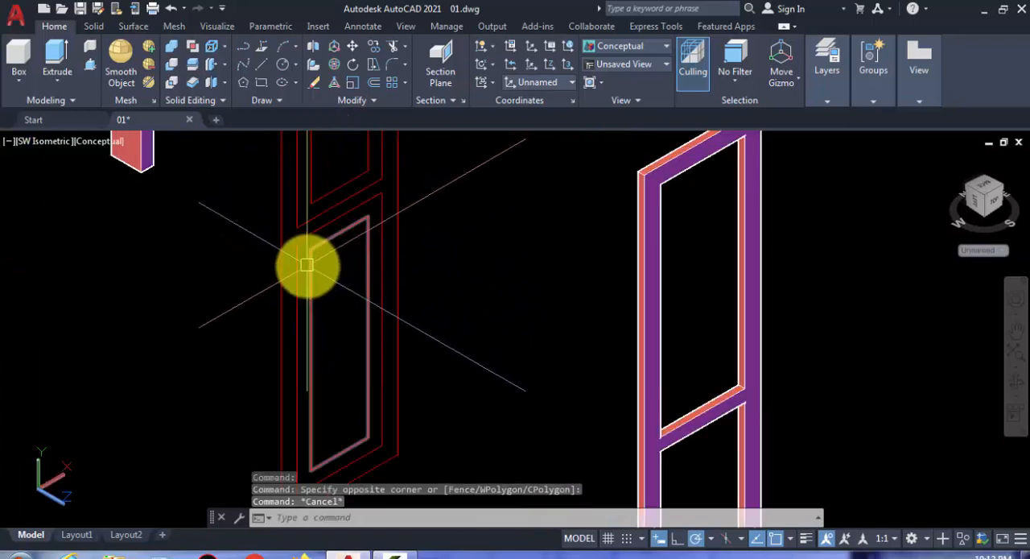
- Copy the original leaf's upper and lower panel outlines with their inner offset rectangles to a free spot in front of the leaf frame
click(298, 270)
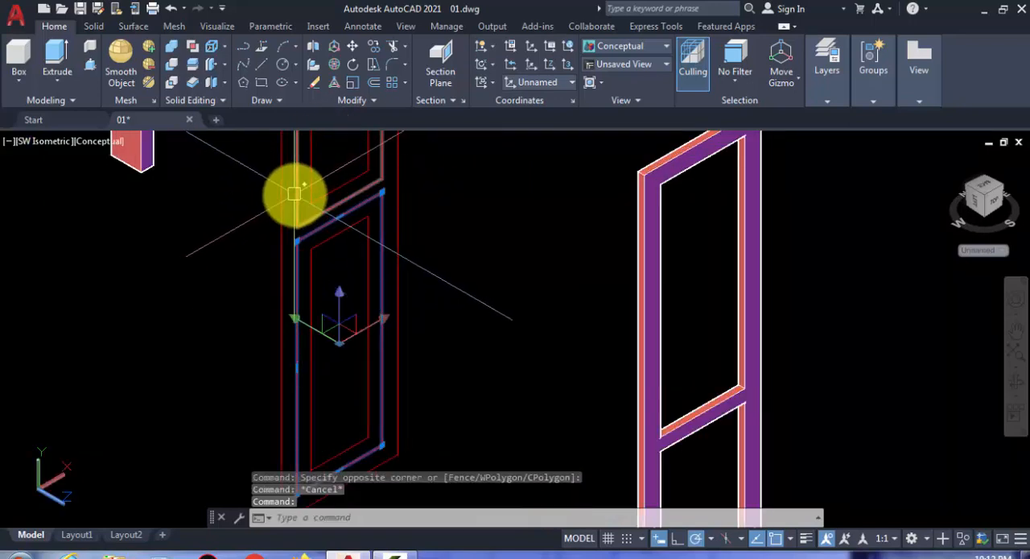
click(296, 194)
click(314, 267)
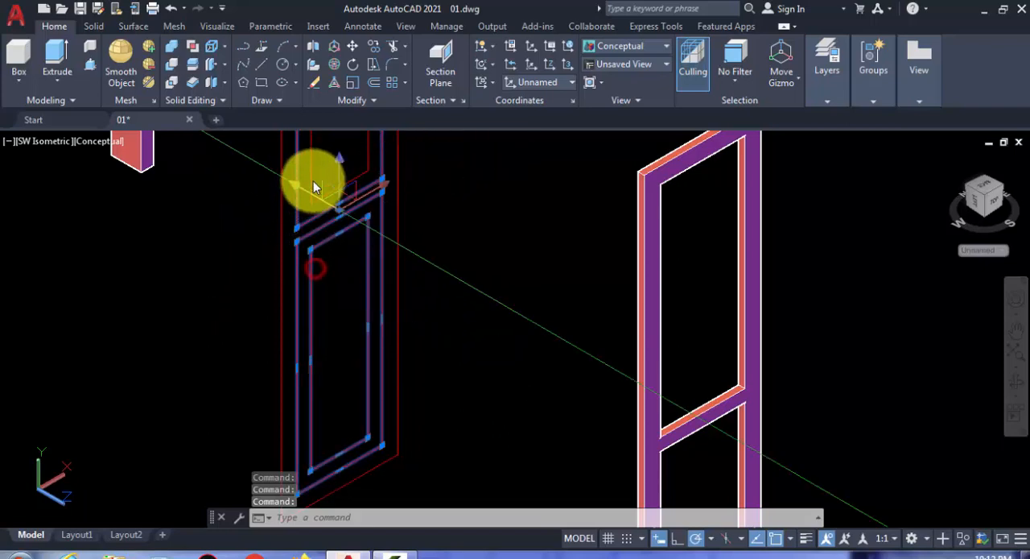
scroll(338, 210, down, 4)
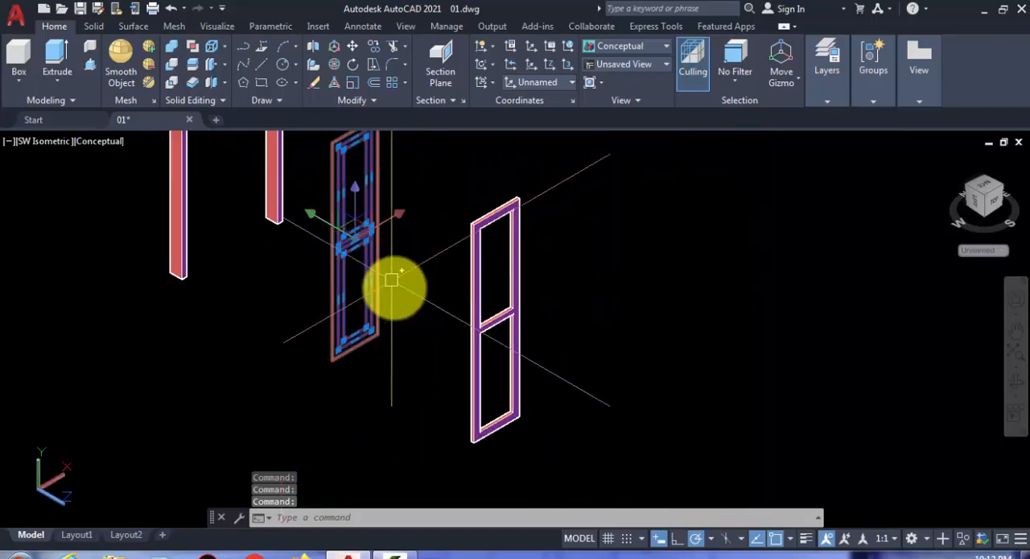
key(Return)
scroll(394, 322, down, 3)
click(401, 382)
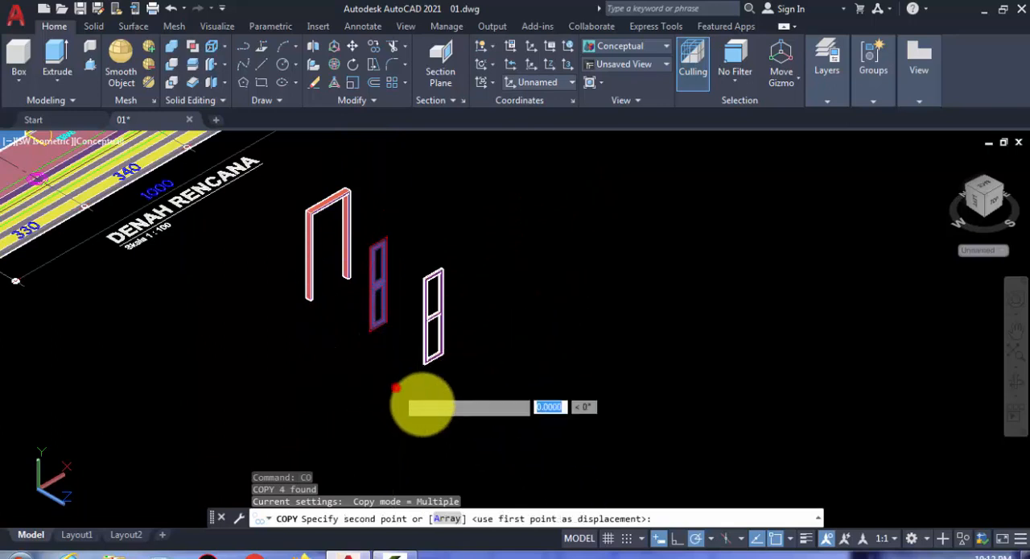
click(499, 441)
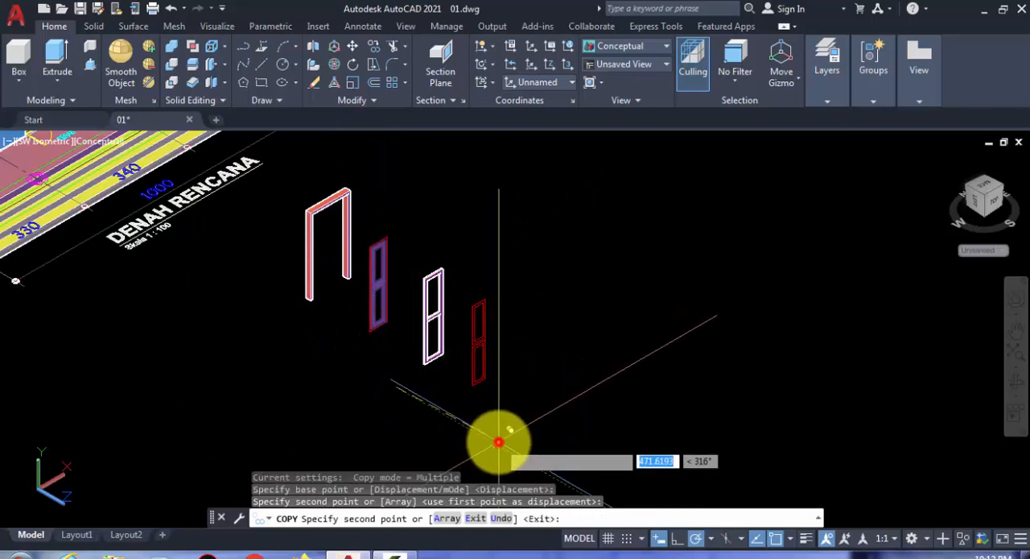
scroll(491, 383, up, 3)
key(Return)
- Extrude the four copied panel rectangles by 1.5
click(499, 413)
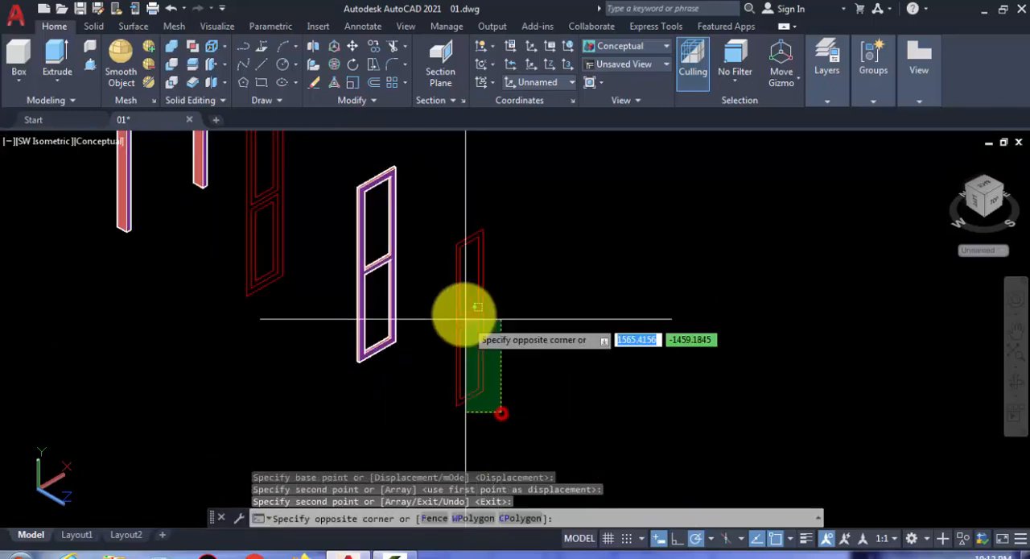
click(438, 281)
scroll(438, 282, up, 3)
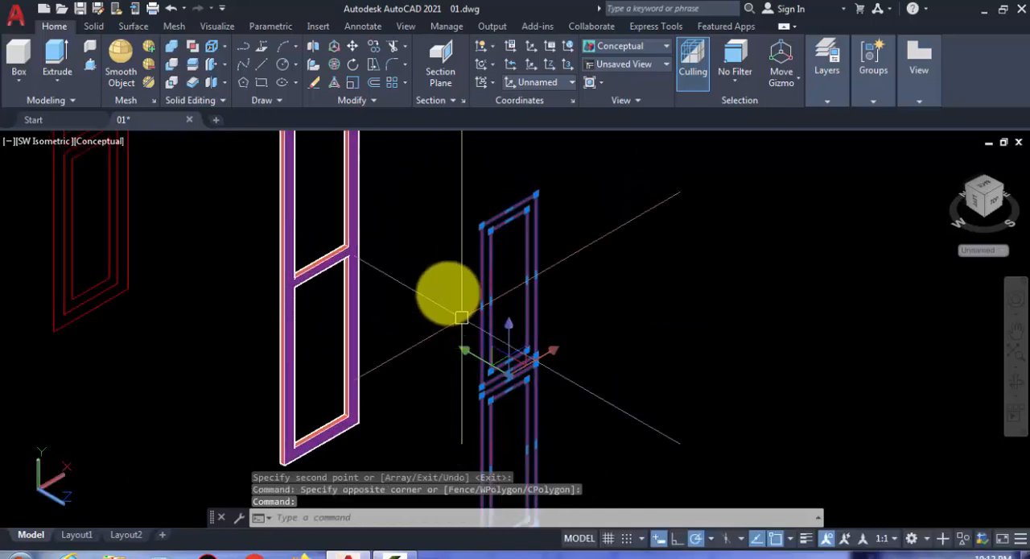
click(51, 74)
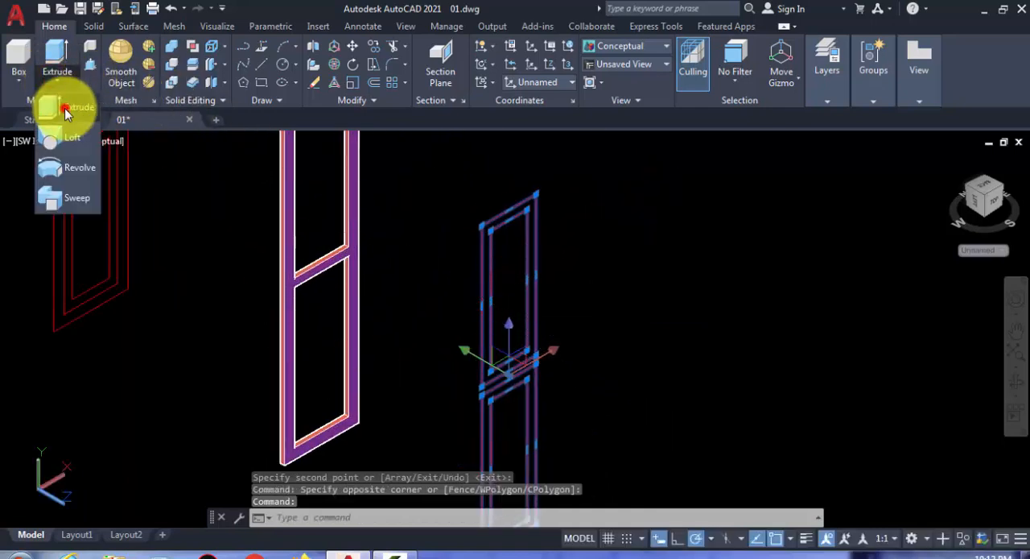
click(65, 108)
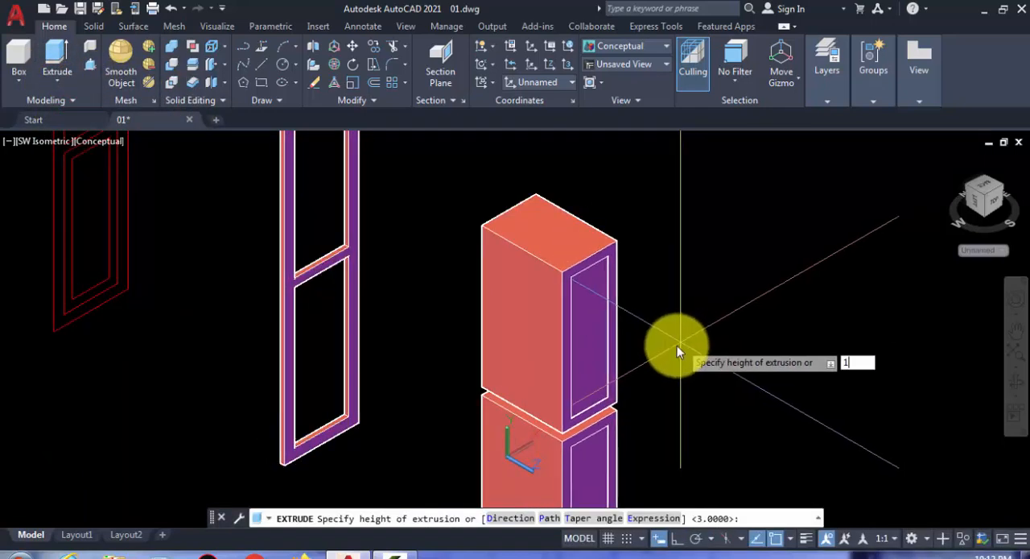
text(1.)
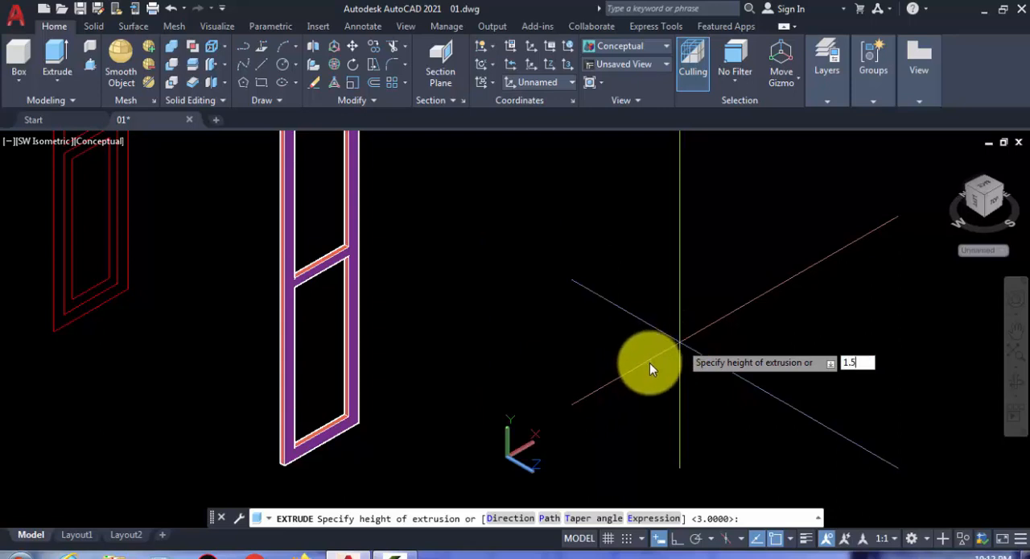
text(5)
key(Return)
- Subtract the two inner rectangle solids from the outer panel solids to form hollow upper and lower panel frames
middle_drag(617, 317, 588, 272)
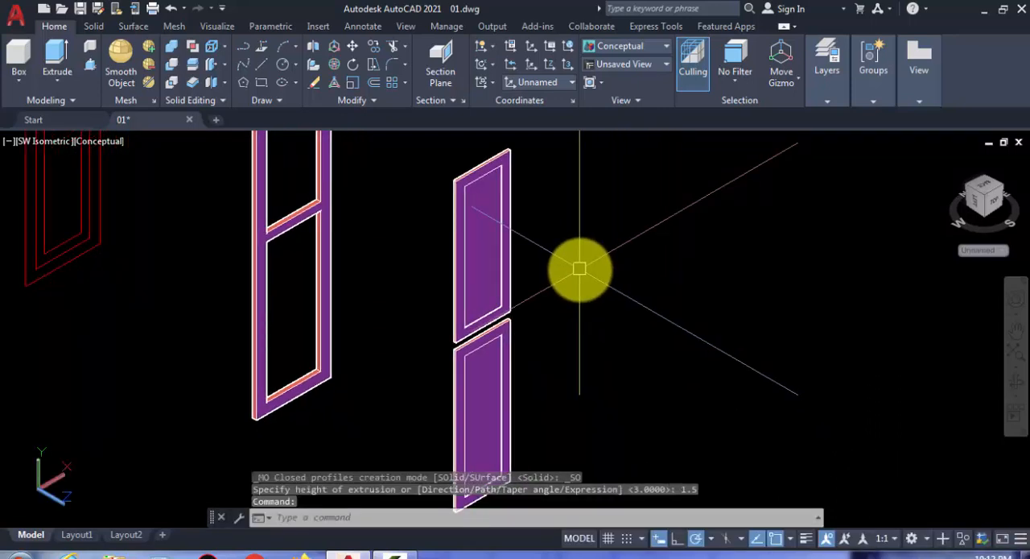
text(su)
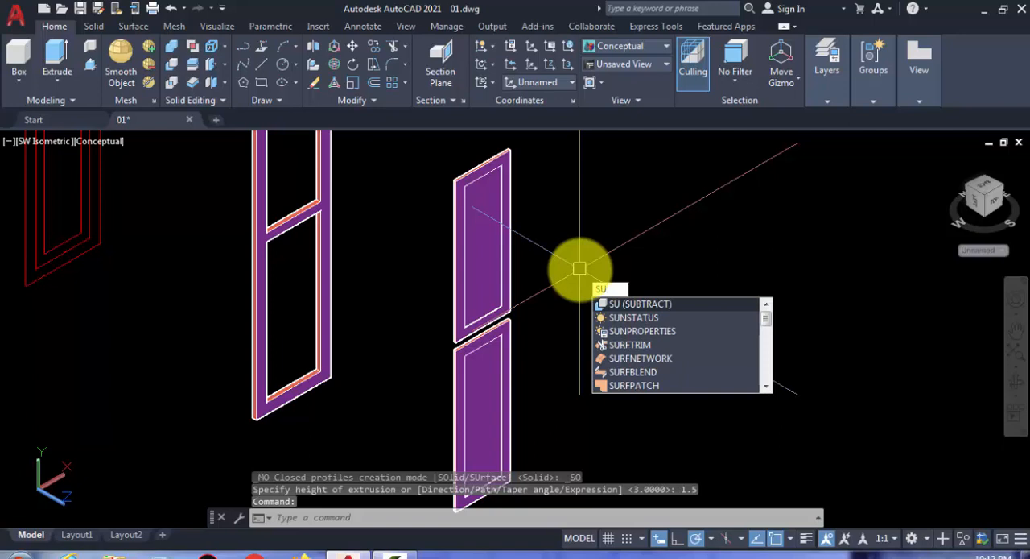
key(Return)
scroll(510, 290, up, 2)
click(514, 299)
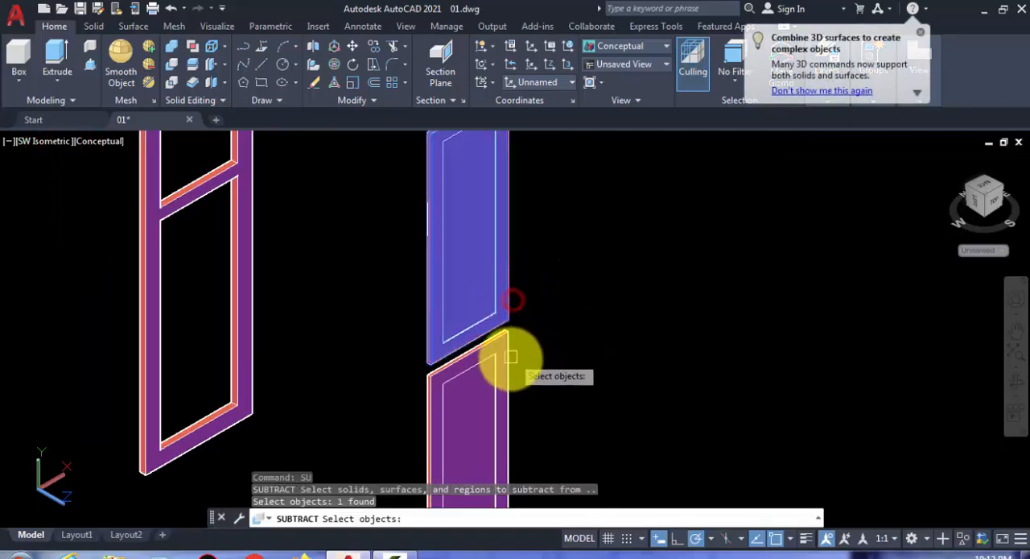
click(510, 356)
key(Return)
click(559, 386)
click(463, 290)
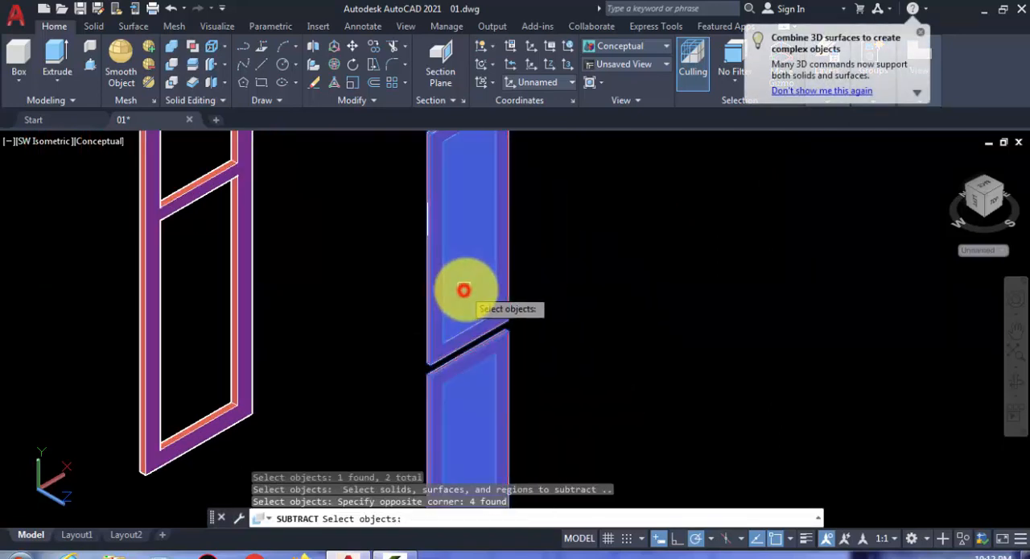
scroll(464, 289, down, 3)
middle_drag(518, 295, 594, 298)
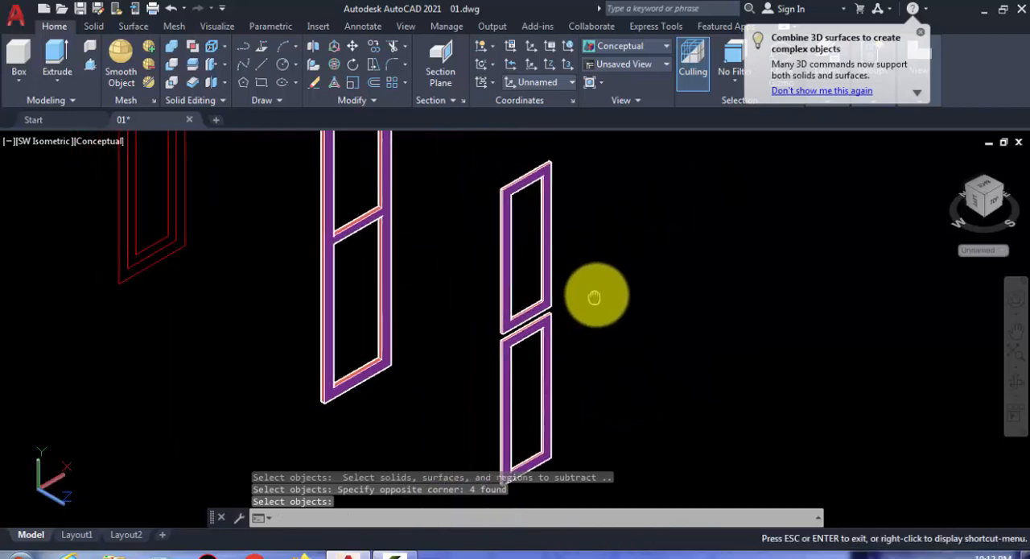
key(Return)
key(Return)
- Copy the innermost upper and lower panel rectangles of the original leaf outline to a free spot in front of the panel frames
scroll(230, 345, up, 4)
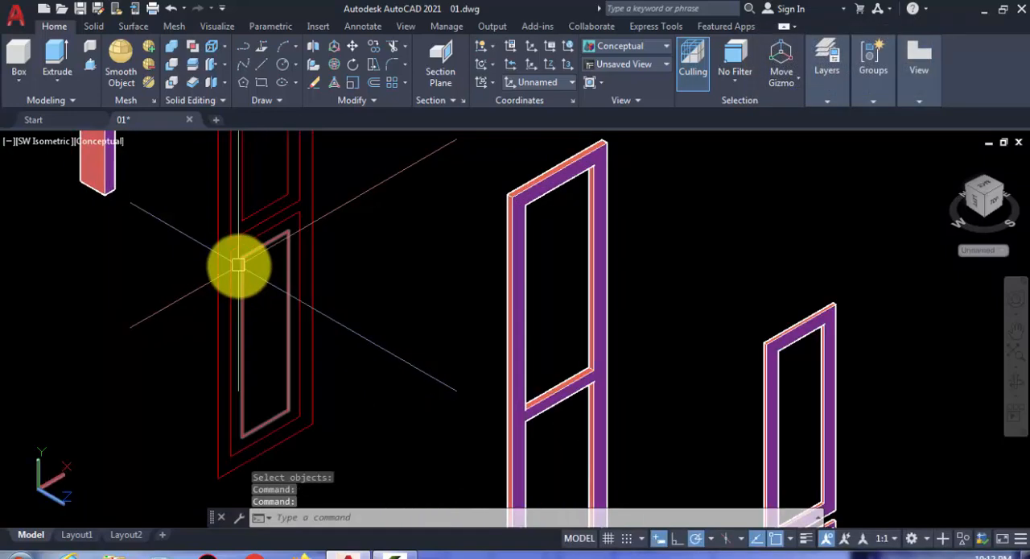
click(239, 264)
scroll(233, 197, down, 6)
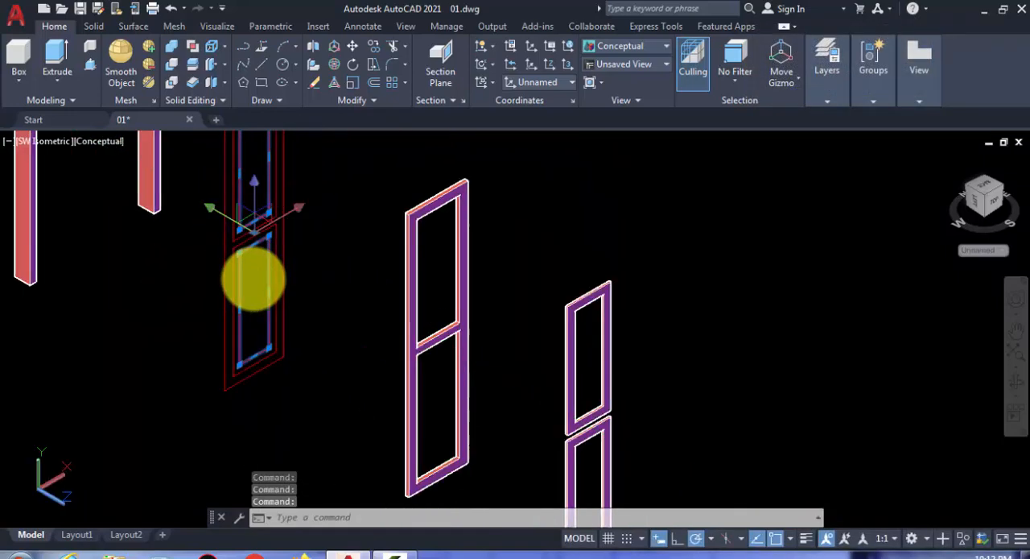
text(co)
key(Return)
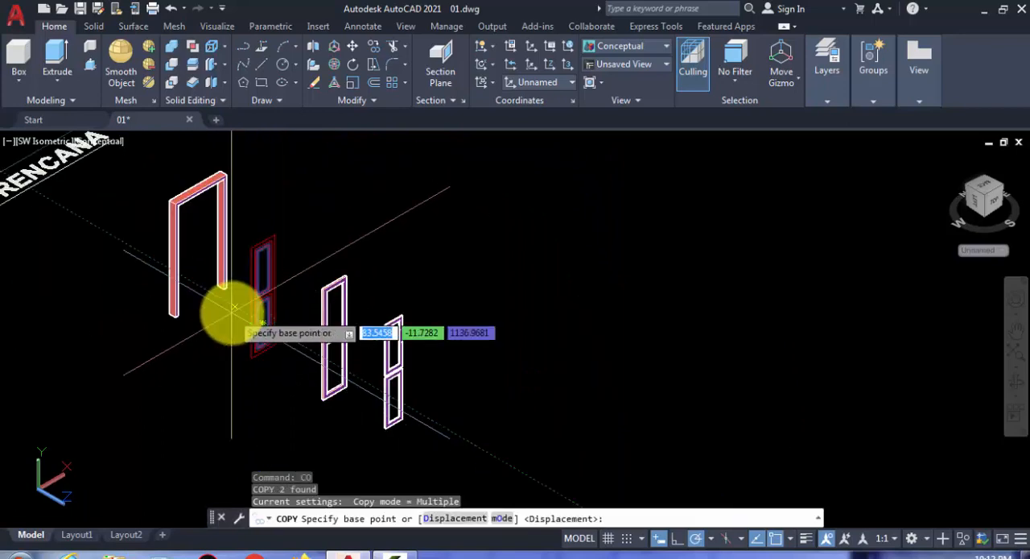
scroll(241, 346, down, 3)
click(260, 386)
middle_drag(315, 414, 264, 310)
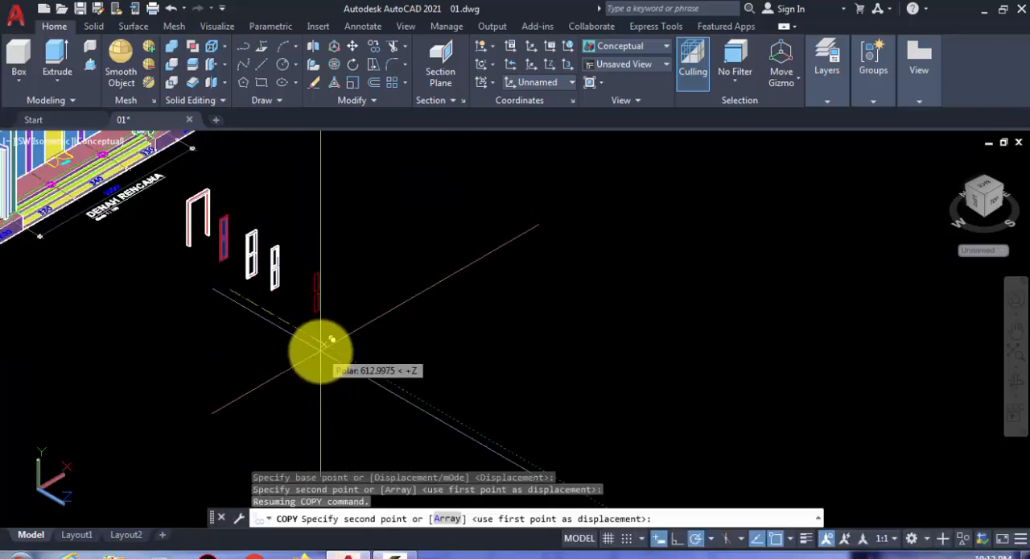
click(304, 335)
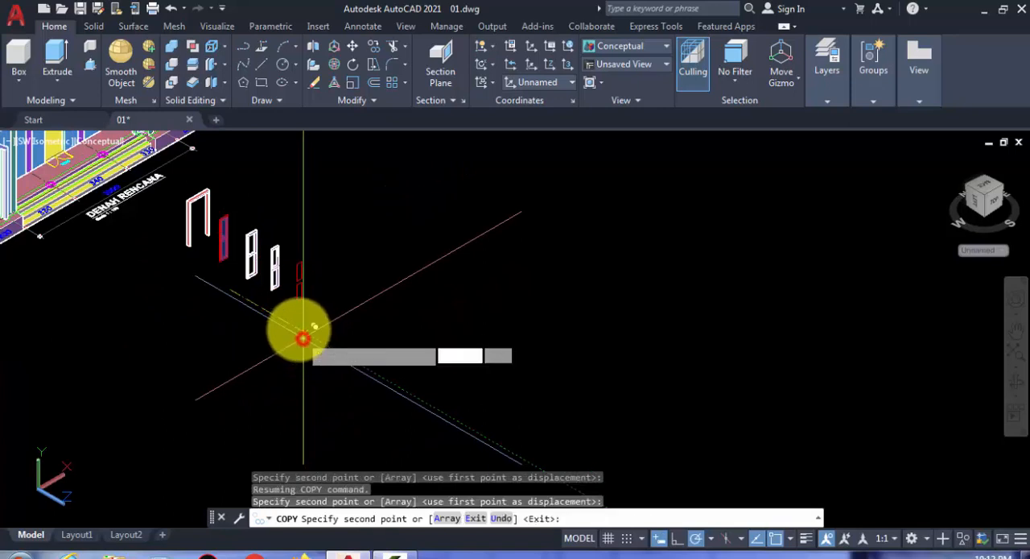
key(Return)
- Extrude the two copied innermost panel rectangles by 3
scroll(283, 272, up, 5)
scroll(456, 377, up, 3)
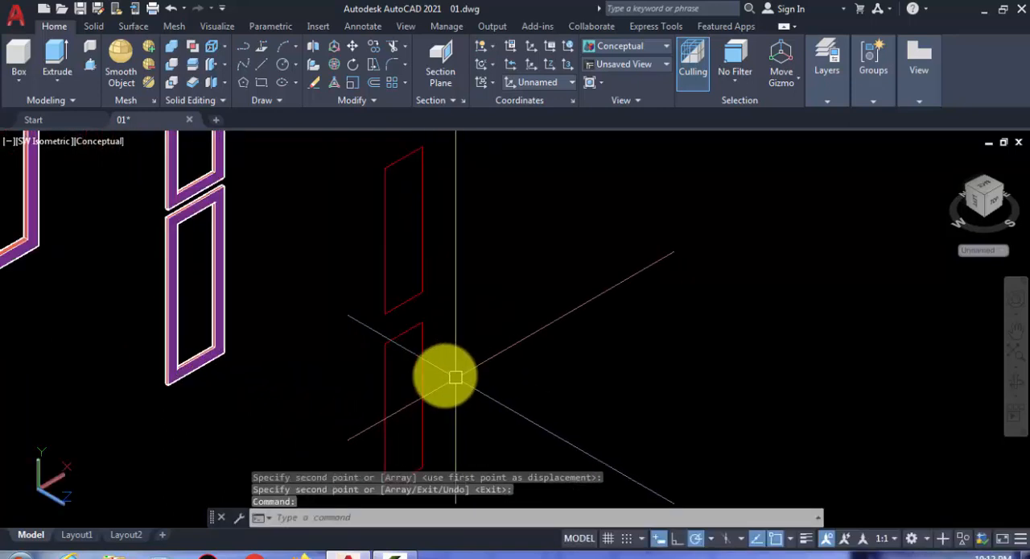
click(385, 289)
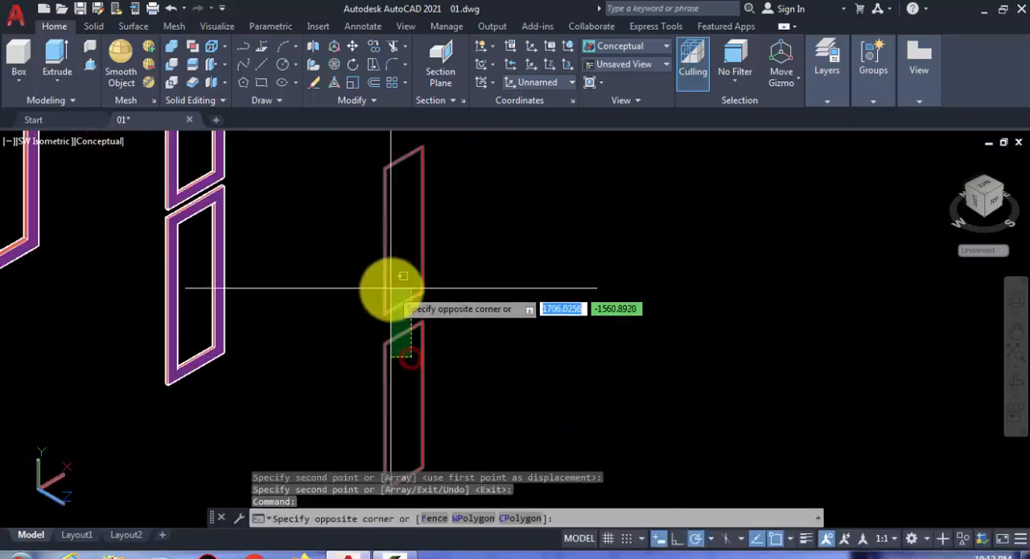
click(68, 81)
click(72, 108)
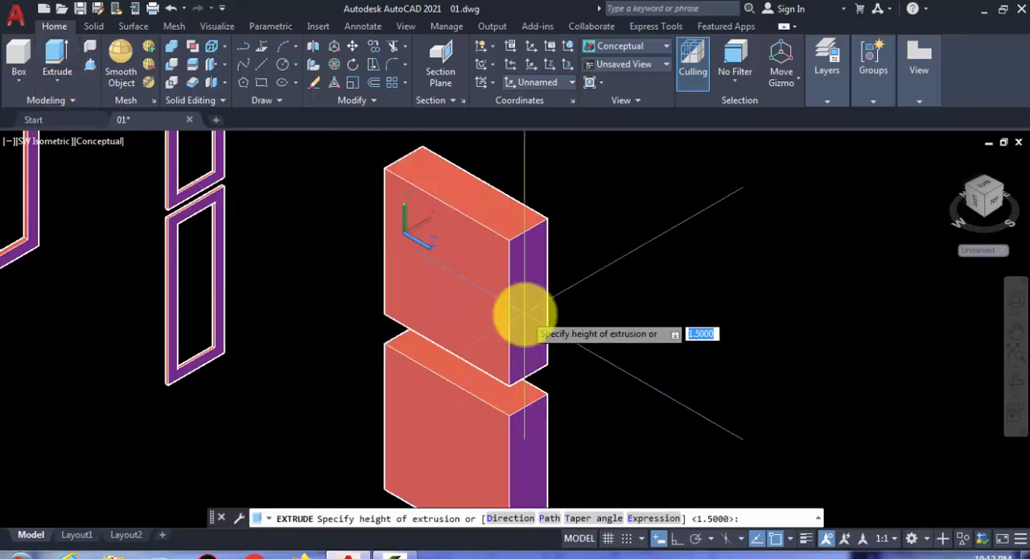
text(3)
key(Return)
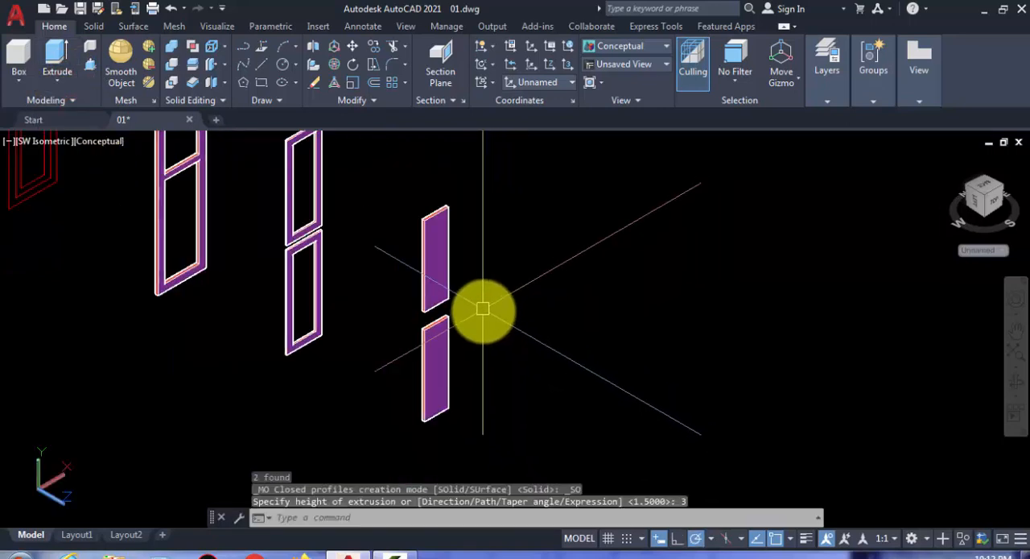
- Move the two extruded inner panels into the panel frame openings, snapping the upper panel's top corner to the frame's inner corner
click(485, 378)
click(395, 209)
scroll(380, 281, up, 3)
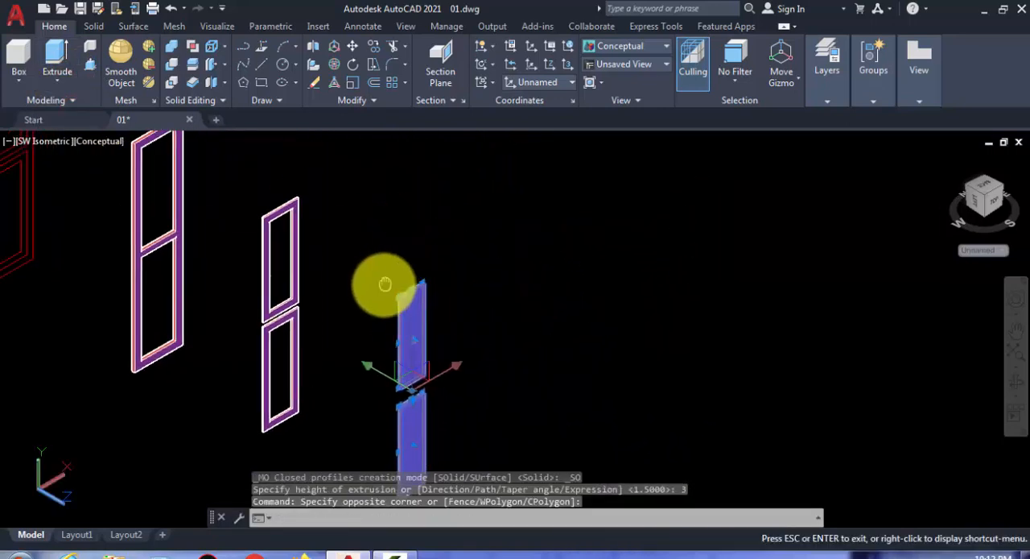
scroll(300, 255, up, 2)
text(m)
key(Return)
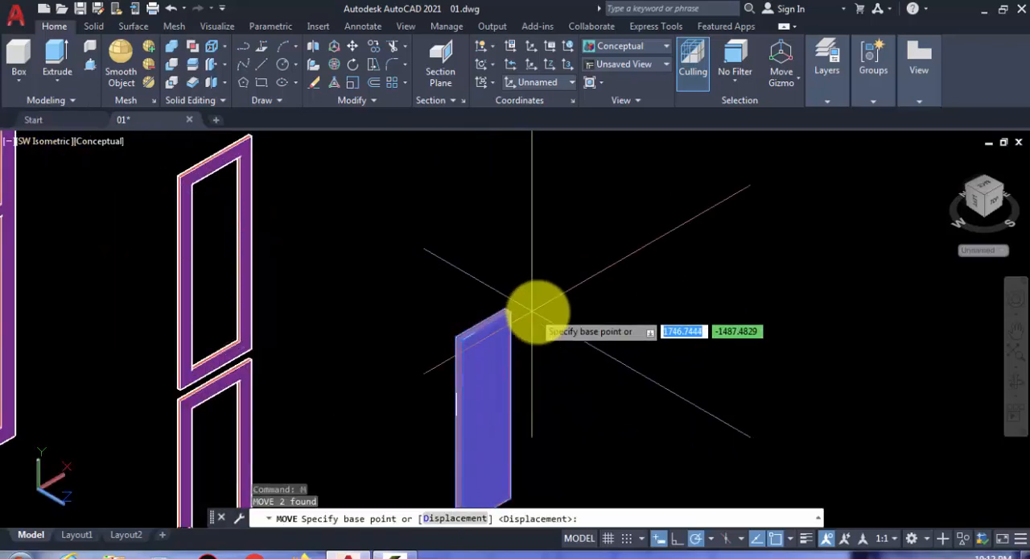
scroll(507, 315, up, 4)
click(448, 305)
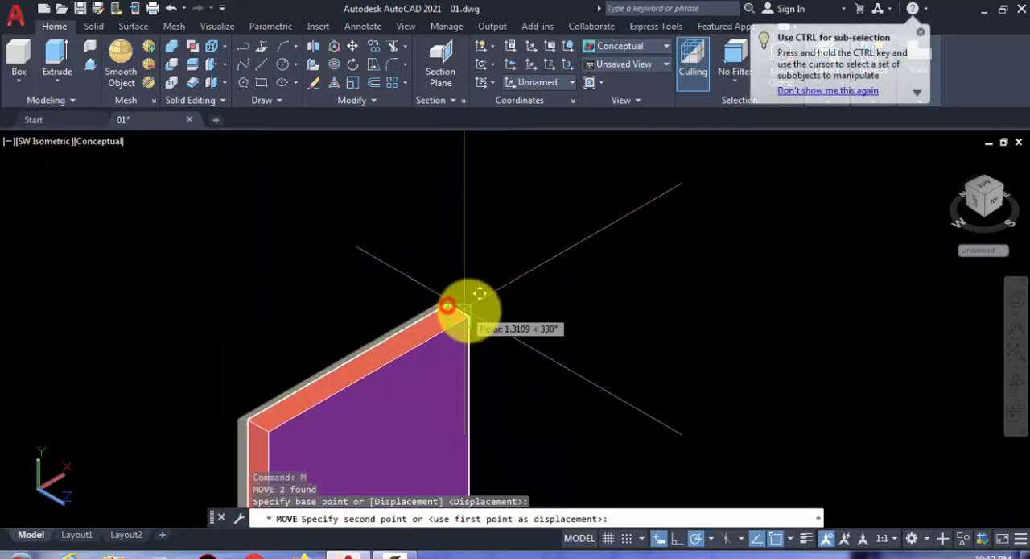
scroll(435, 298, down, 3)
scroll(206, 145, up, 4)
scroll(206, 144, up, 2)
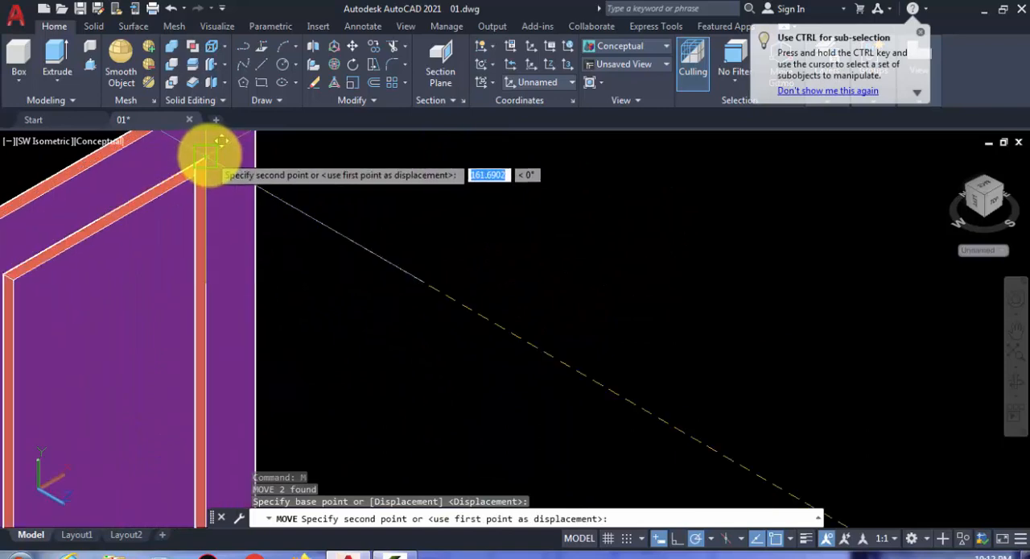
click(202, 152)
scroll(340, 212, down, 5)
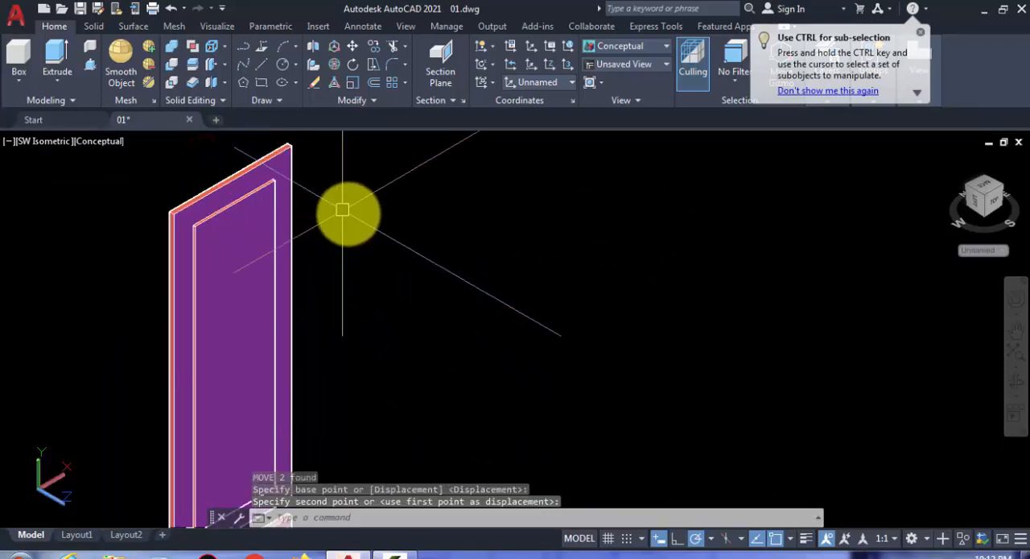
- Move the panel frames with their inner panels into the leaf frame, snapping their top corner to the upper opening's inner corner
click(373, 386)
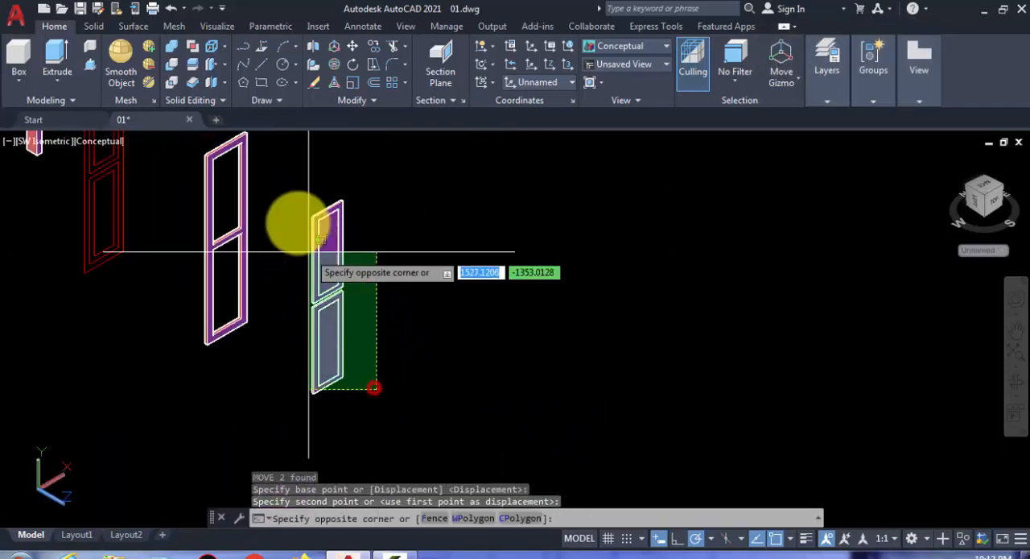
click(277, 184)
scroll(354, 262, up, 3)
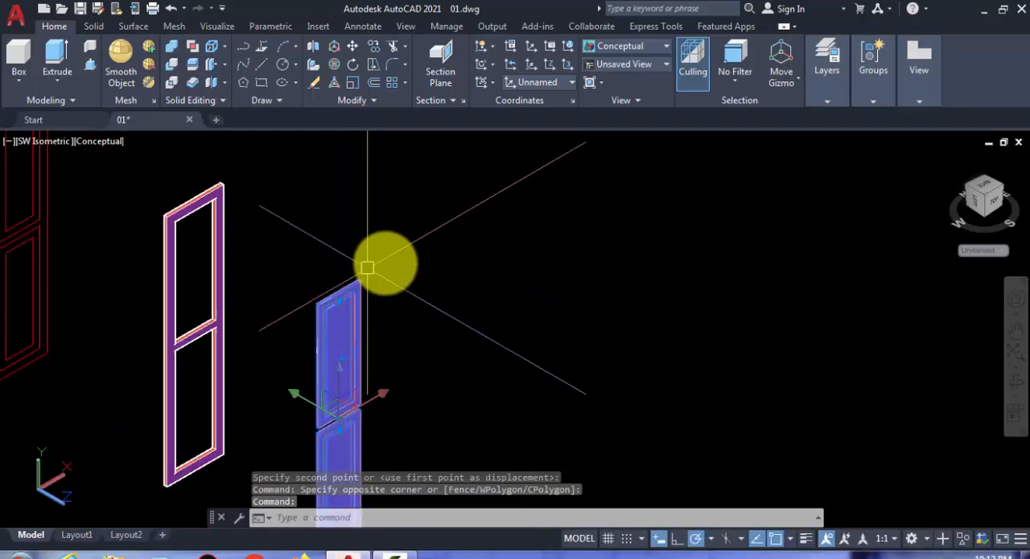
text(m)
key(Return)
scroll(377, 269, up, 4)
scroll(378, 269, up, 4)
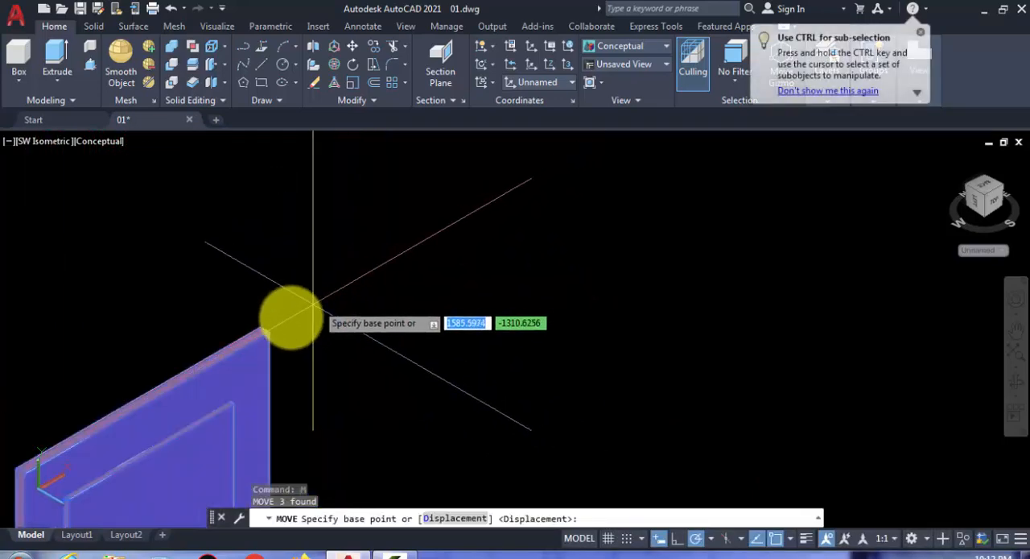
click(245, 340)
scroll(285, 322, down, 4)
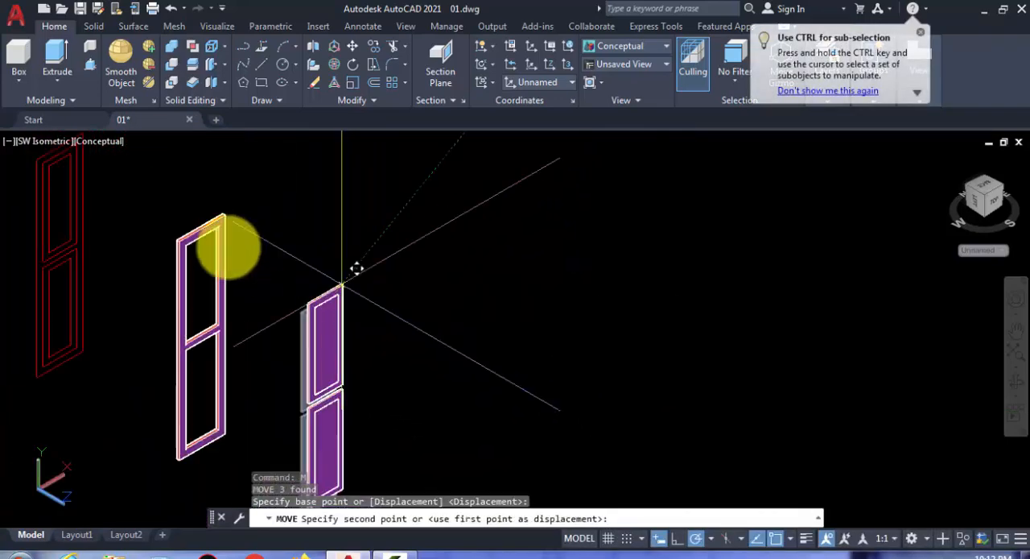
scroll(207, 230, up, 4)
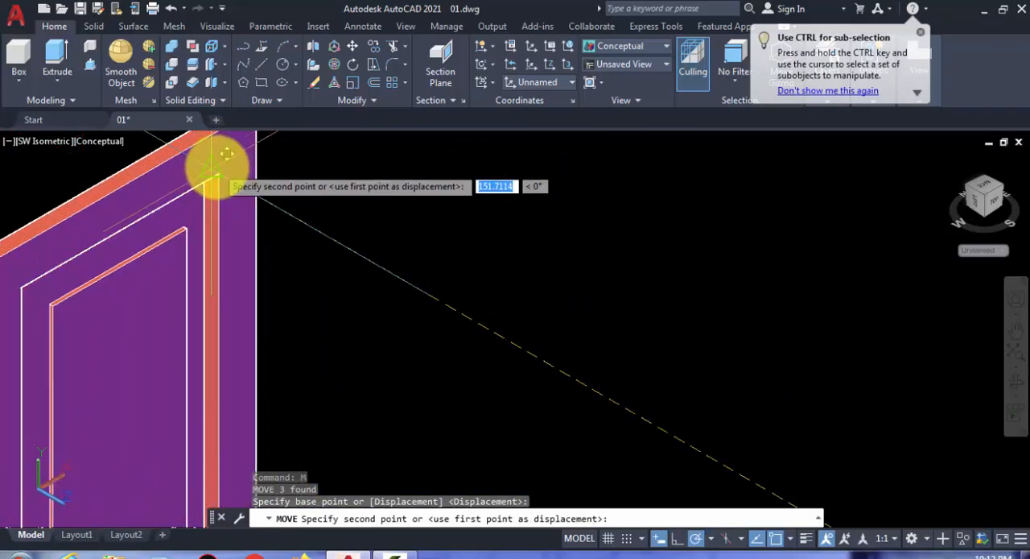
click(216, 168)
- Group the leaf frame, panel frames and inner panels into one door leaf
scroll(371, 201, down, 3)
scroll(371, 201, down, 4)
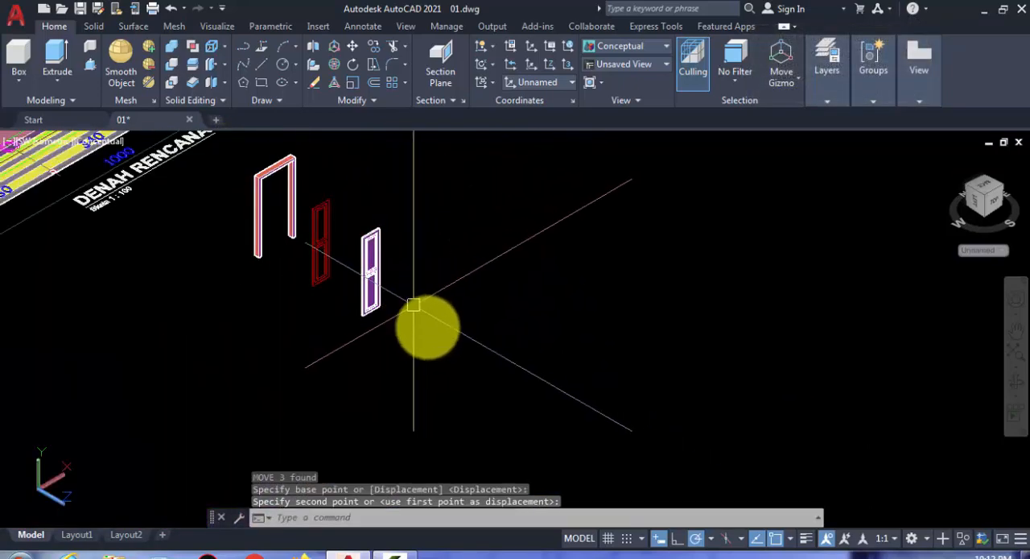
click(506, 447)
click(377, 203)
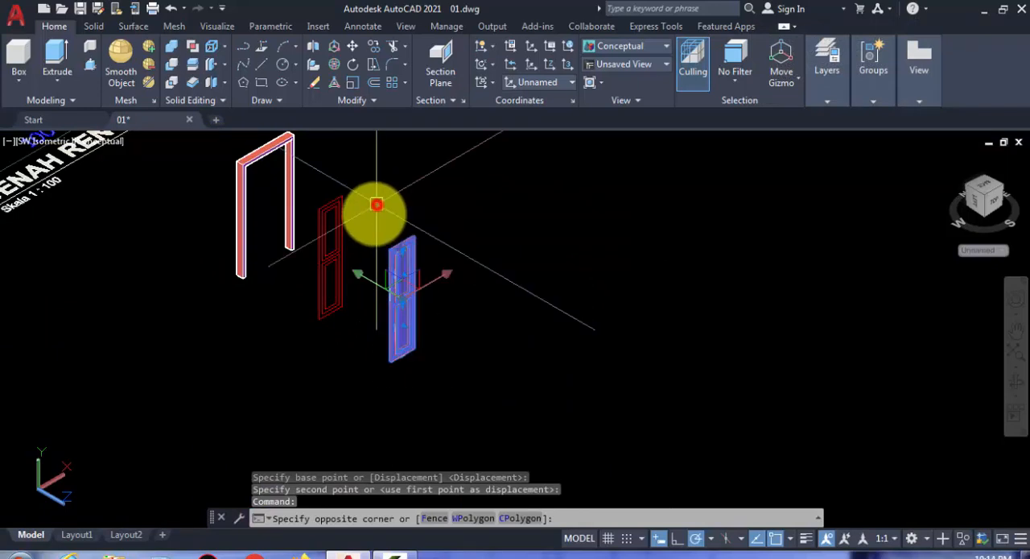
scroll(377, 204, up, 2)
middle_drag(490, 403, 534, 368)
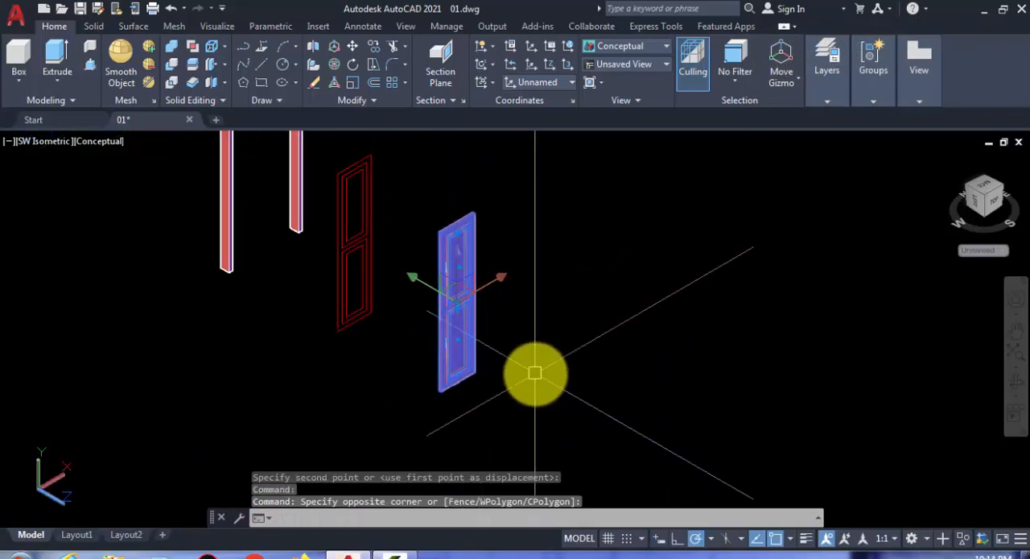
key(Return)
- Move the grouped door leaf into the door frame opening, snapping its bottom corner to the inner bottom corner of the jamb
scroll(491, 368, up, 3)
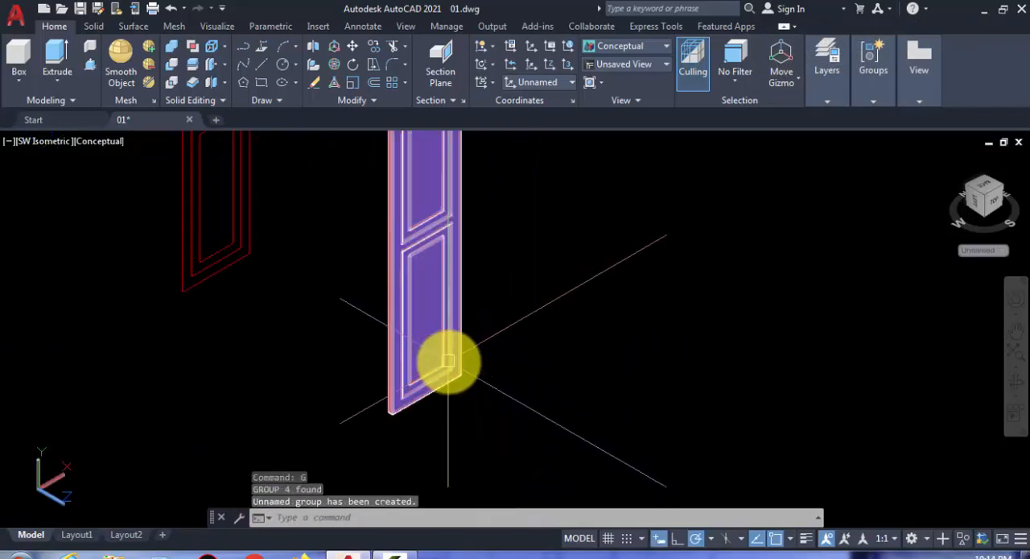
click(450, 363)
scroll(489, 375, down, 4)
scroll(453, 415, up, 3)
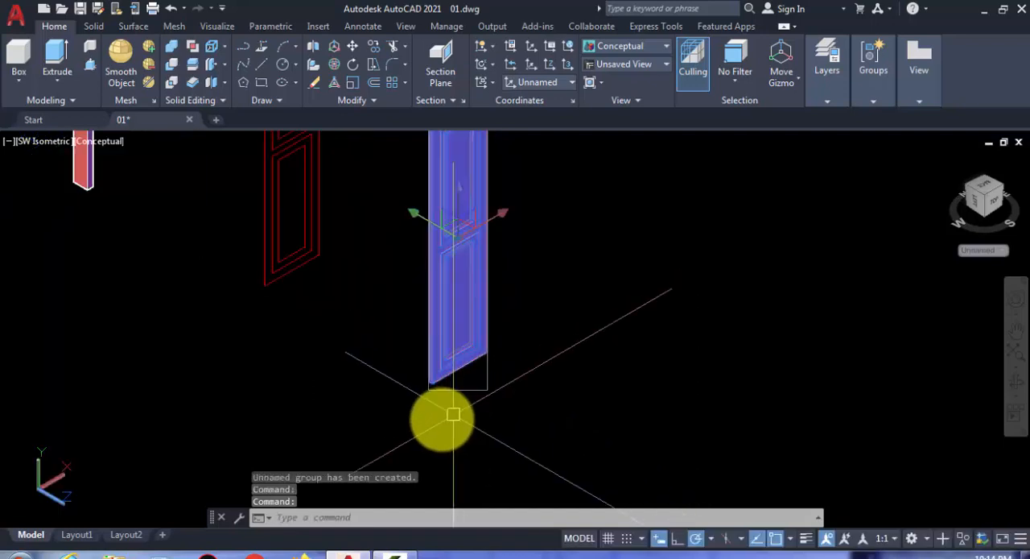
text(m)
key(Return)
scroll(435, 378, up, 3)
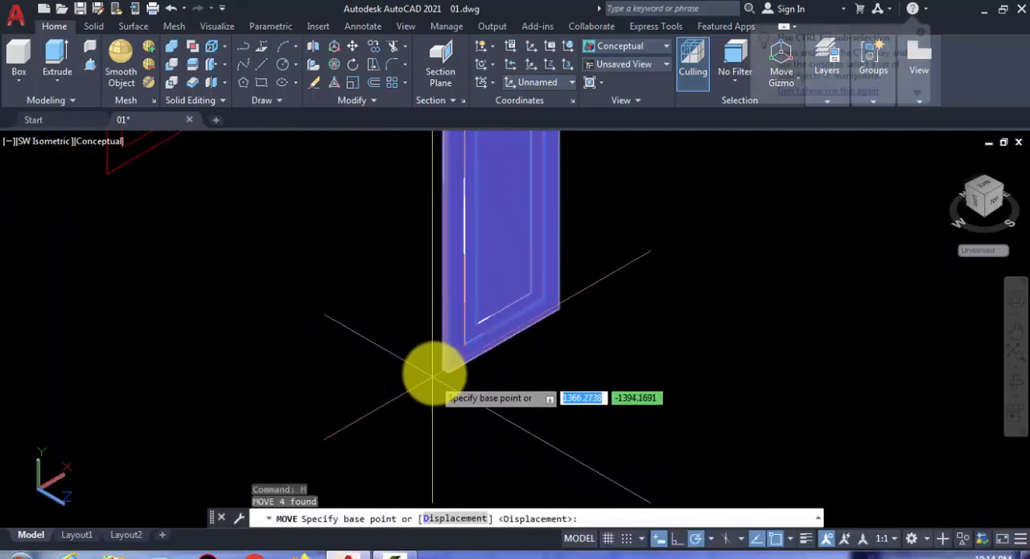
click(442, 372)
scroll(418, 367, down, 3)
scroll(161, 226, up, 4)
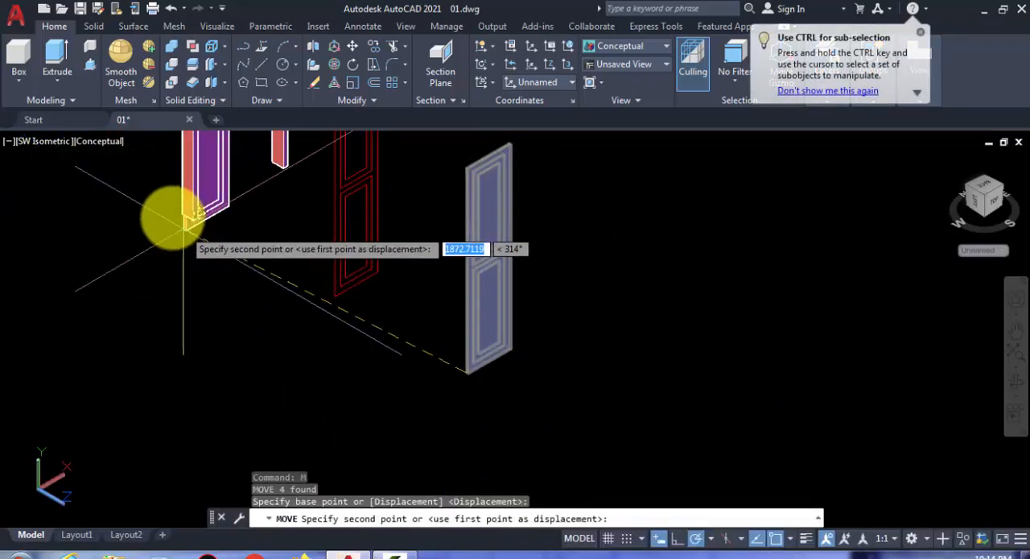
shift+middle_drag(161, 237, 306, 289)
scroll(219, 475, up, 3)
shift+middle_drag(227, 483, 166, 419)
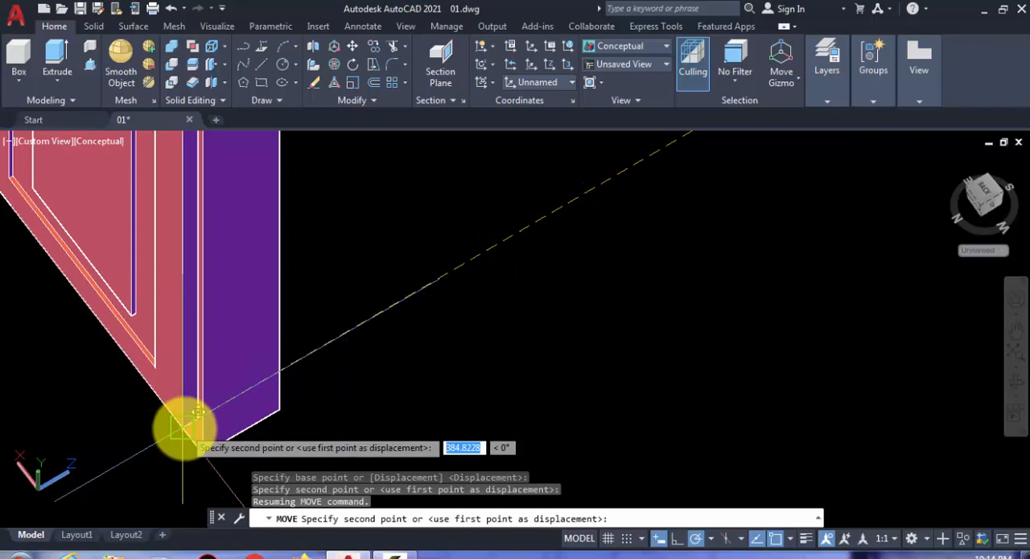
click(184, 427)
- Copy the door leaf into the empty half of the frame, snapping its outer bottom corner to the first leaf's inner bottom corner
scroll(241, 413, down, 3)
scroll(220, 393, up, 2)
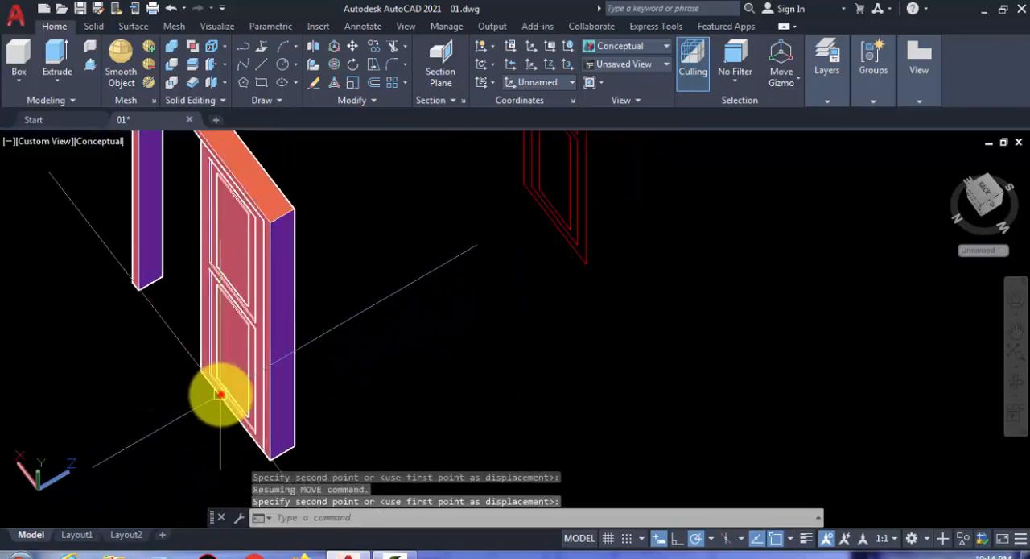
click(220, 394)
text(co)
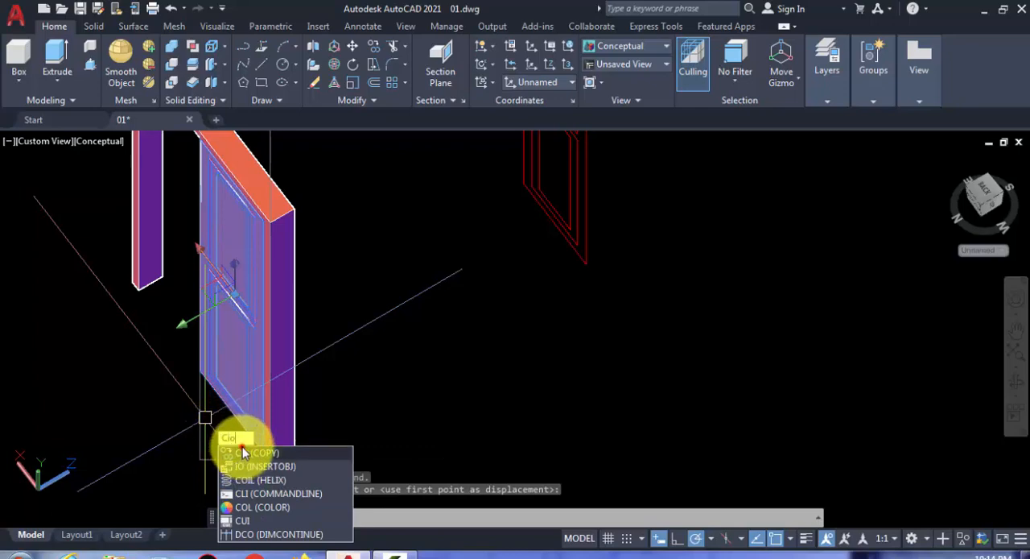
key(Return)
scroll(241, 451, up, 3)
click(308, 440)
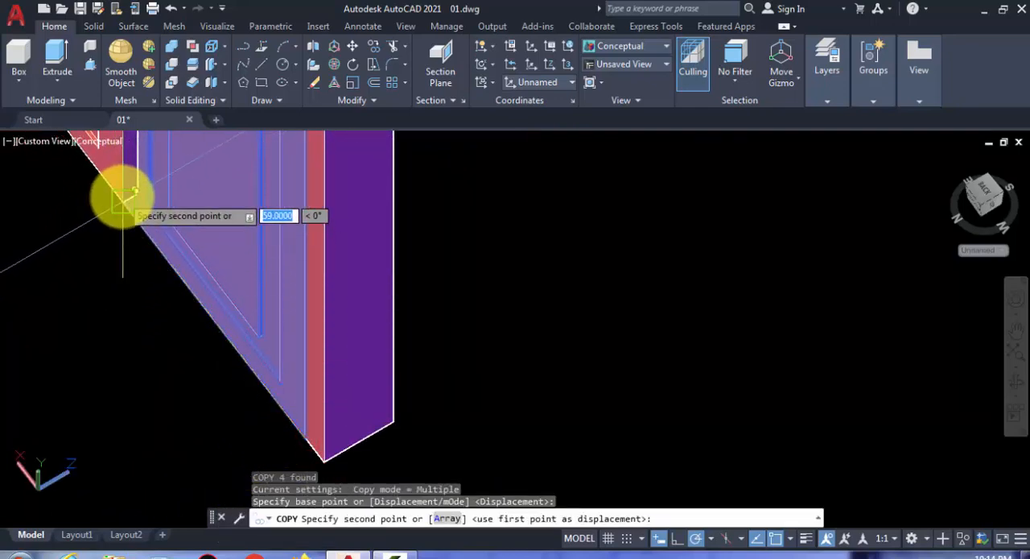
click(122, 198)
scroll(330, 300, down, 3)
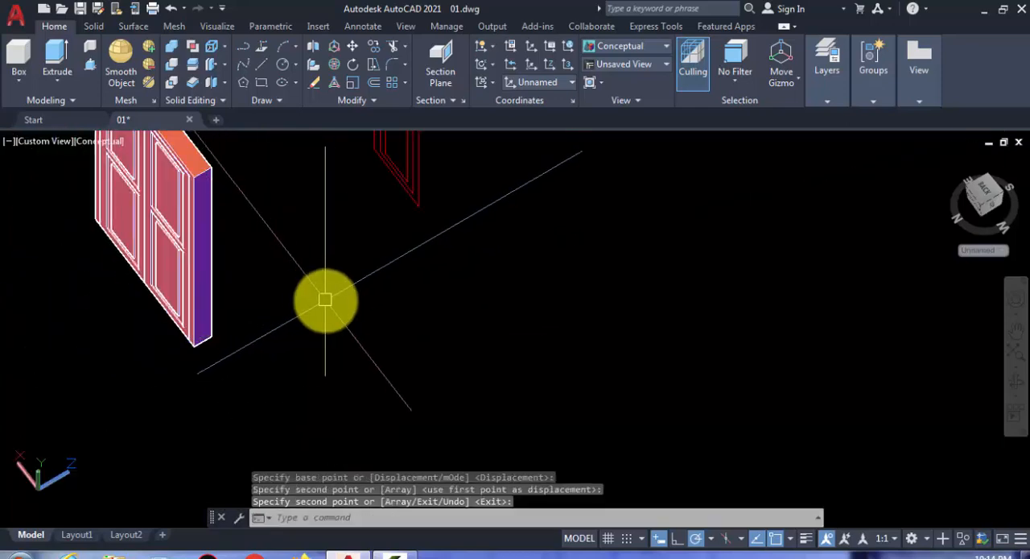
- Erase the leftover red 2D leaf and panel outlines beside the assembled door
shift+middle_drag(310, 301, 30, 288)
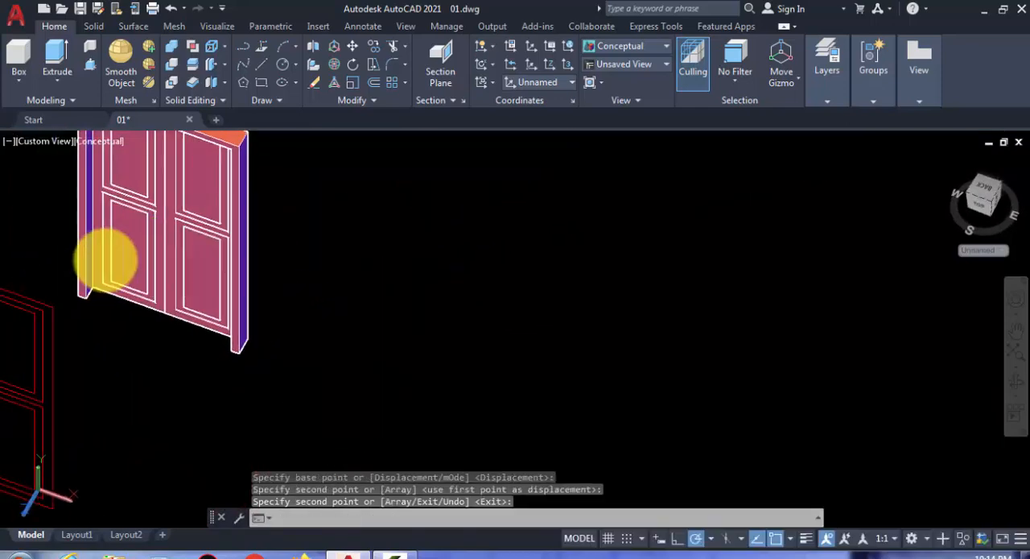
scroll(173, 234, up, 3)
scroll(182, 227, up, 2)
scroll(340, 295, down, 5)
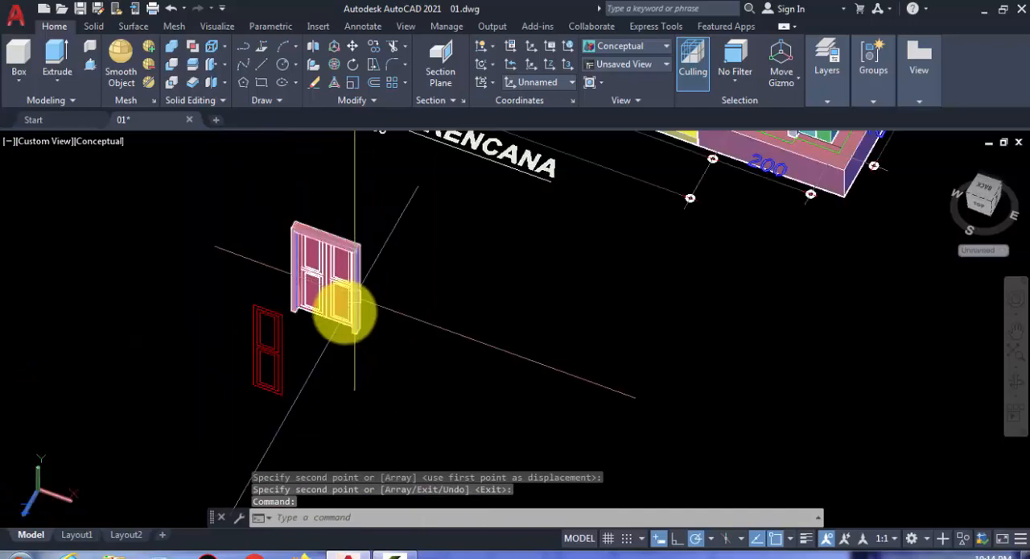
scroll(291, 361, up, 2)
click(309, 396)
click(232, 363)
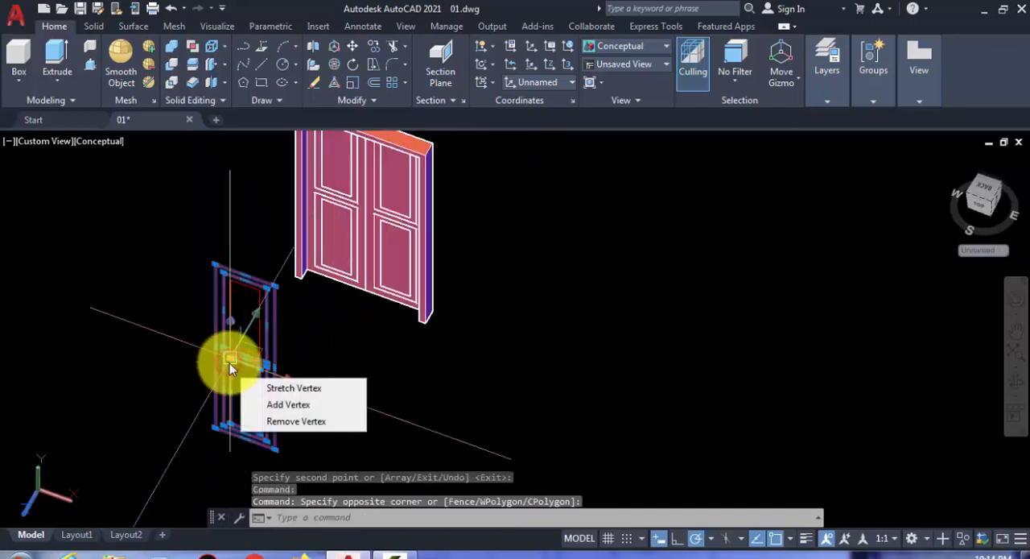
key(space)
click(242, 320)
click(193, 296)
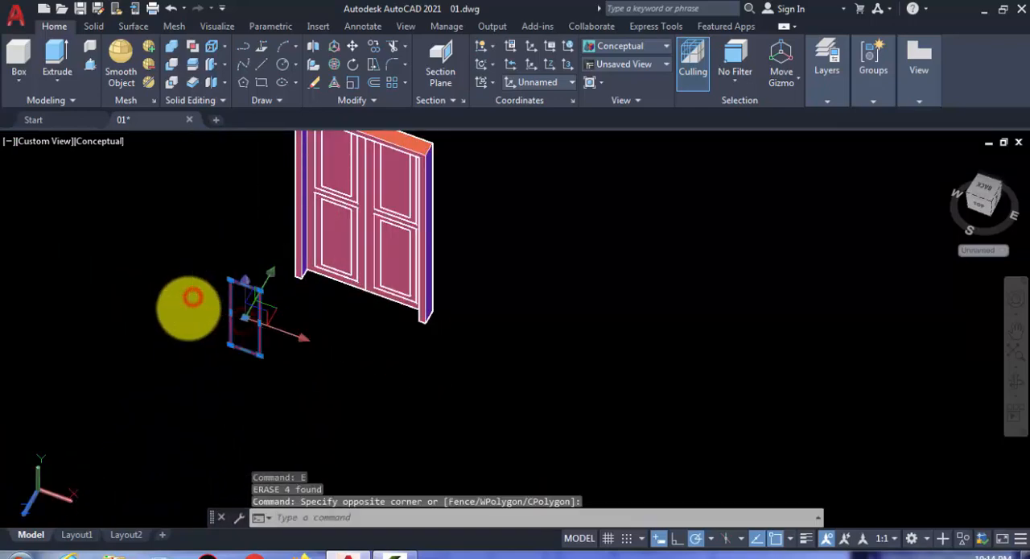
key(space)
- Group both door leaves and the surrounding frame into one complete double door
scroll(320, 336, down, 2)
shift+middle_drag(321, 336, 485, 355)
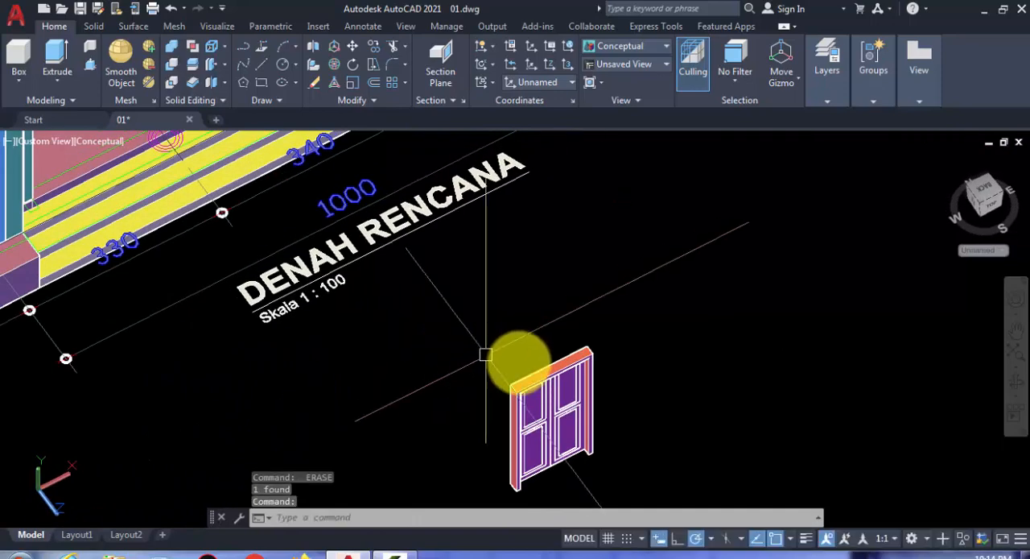
middle_drag(565, 405, 465, 327)
scroll(463, 326, up, 3)
click(461, 328)
click(396, 348)
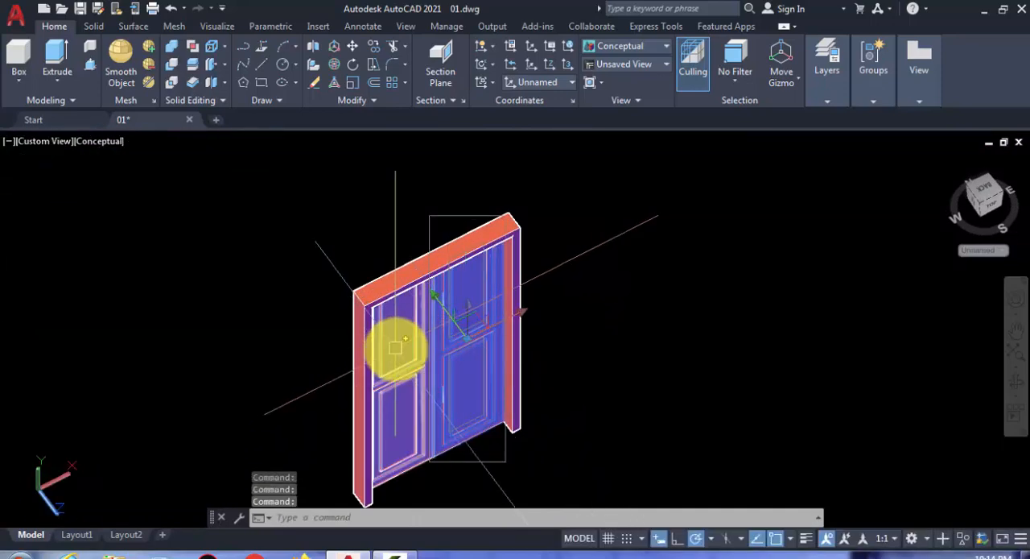
click(452, 339)
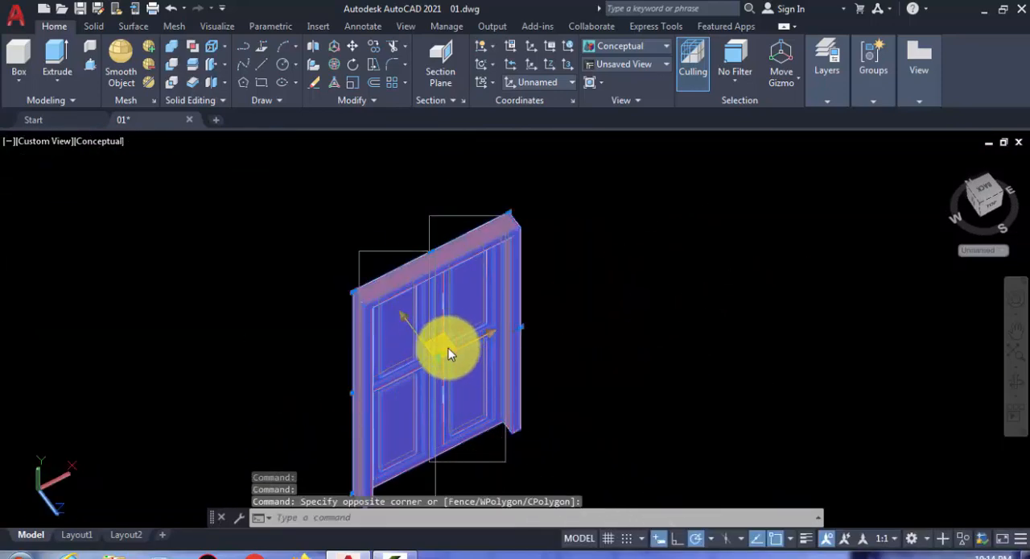
key(Return)
- Copy the grouped double door into the front wall's door opening, snapping its top corner to the opening's top corner
scroll(516, 362, up, 2)
click(520, 361)
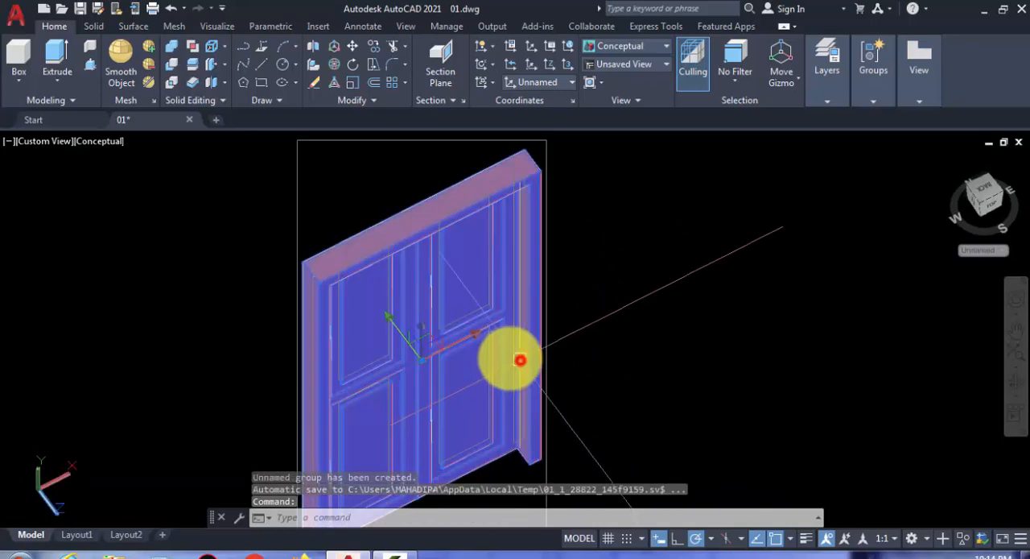
scroll(510, 352, down, 5)
scroll(491, 344, down, 4)
scroll(472, 317, up, 3)
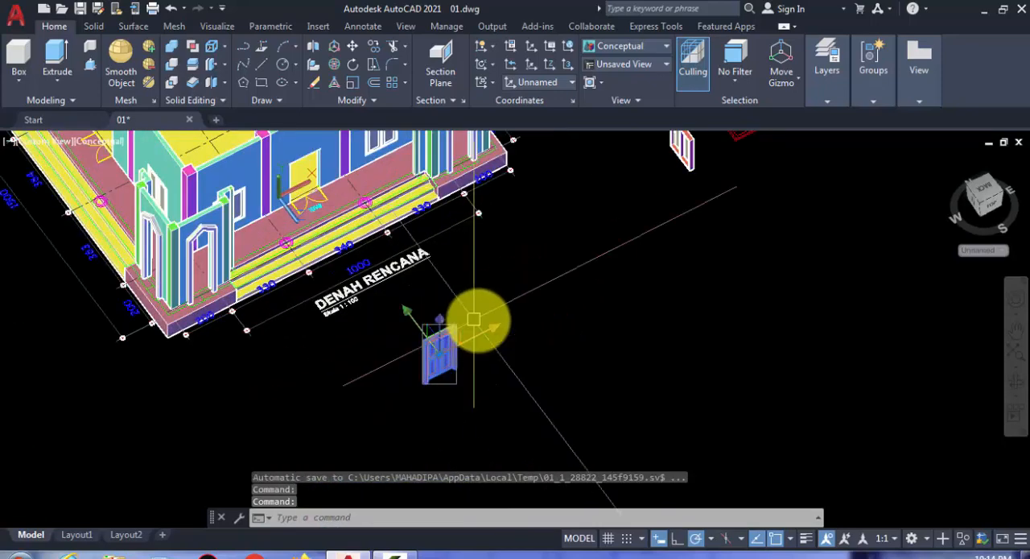
scroll(452, 326, up, 2)
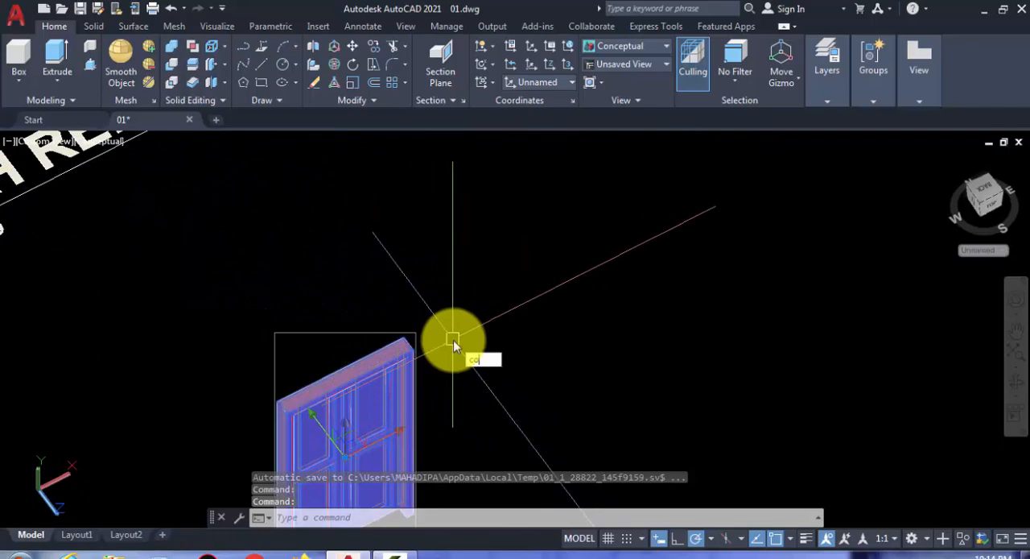
text(co)
key(Return)
scroll(411, 354, down, 3)
click(409, 354)
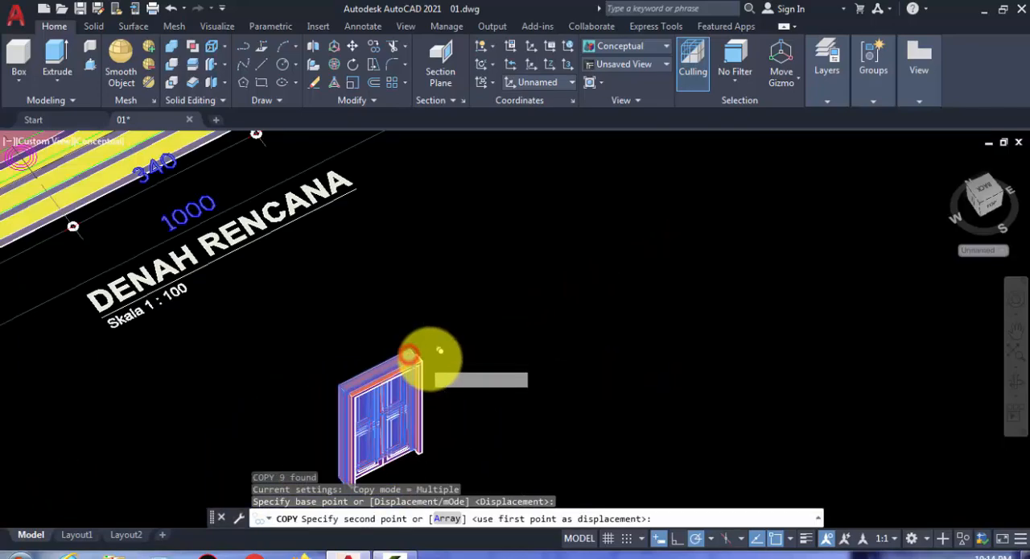
scroll(403, 330, down, 3)
scroll(271, 188, up, 4)
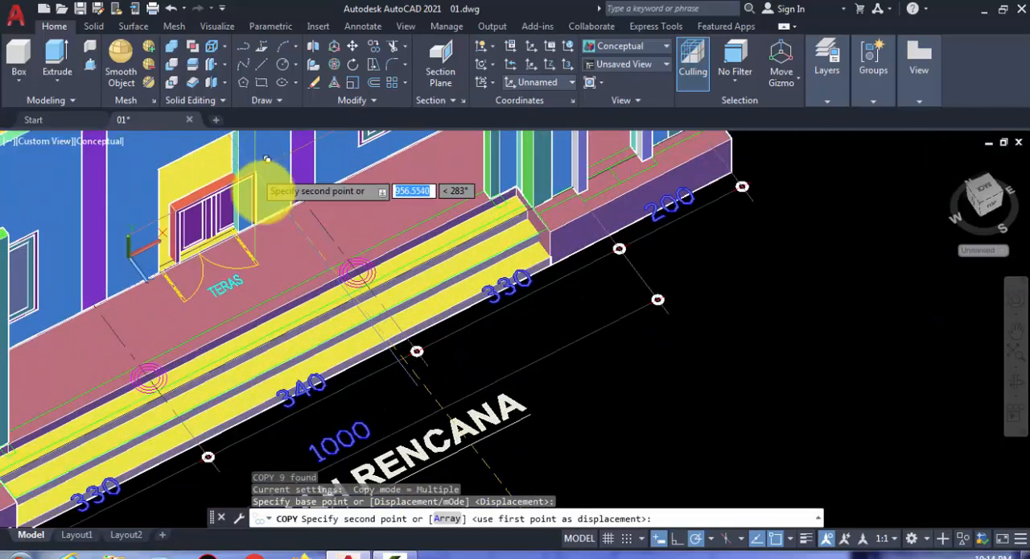
scroll(269, 169, up, 3)
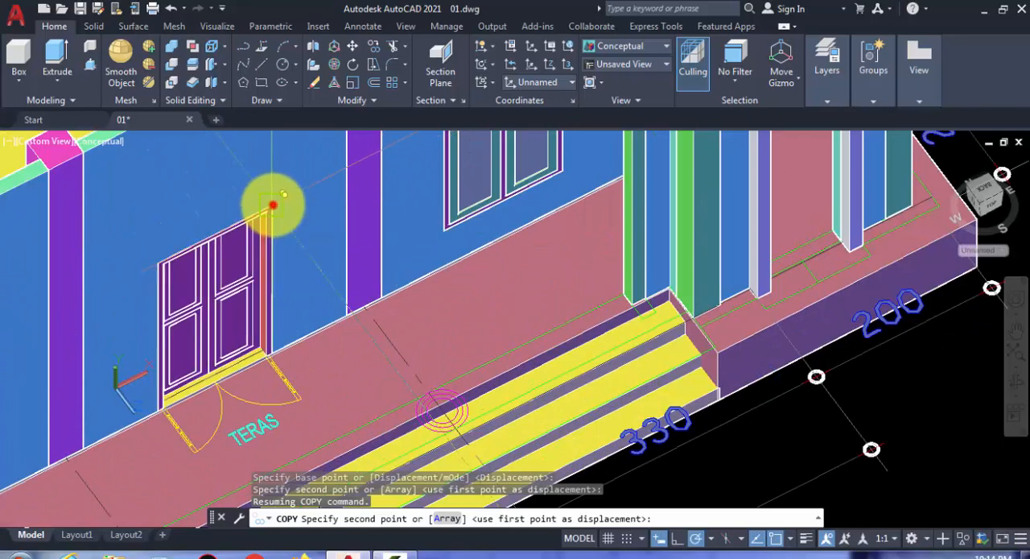
click(273, 204)
- Place another copy of the double door on the side terrace in front of the side wall's door opening
scroll(273, 205, down, 5)
scroll(411, 322, up, 3)
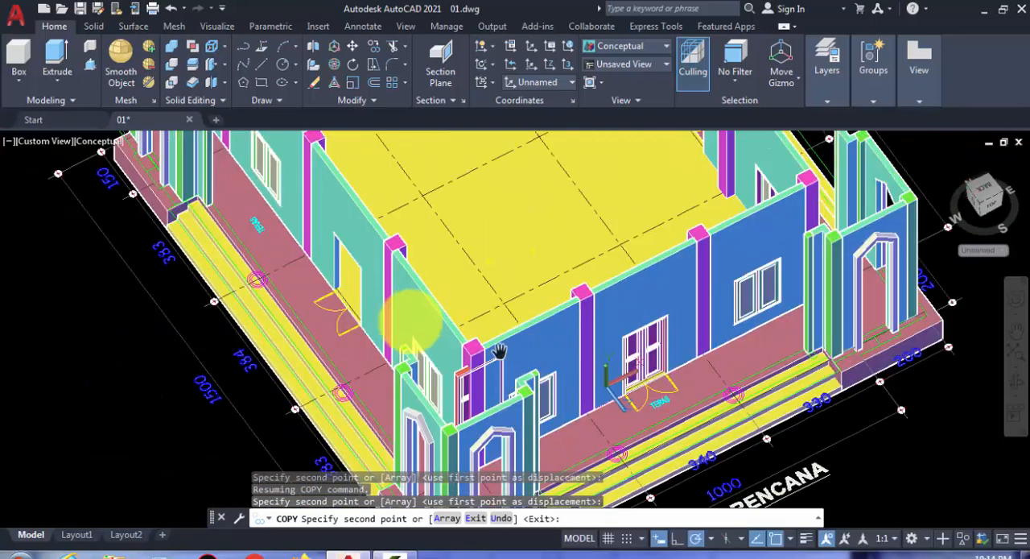
scroll(411, 322, up, 2)
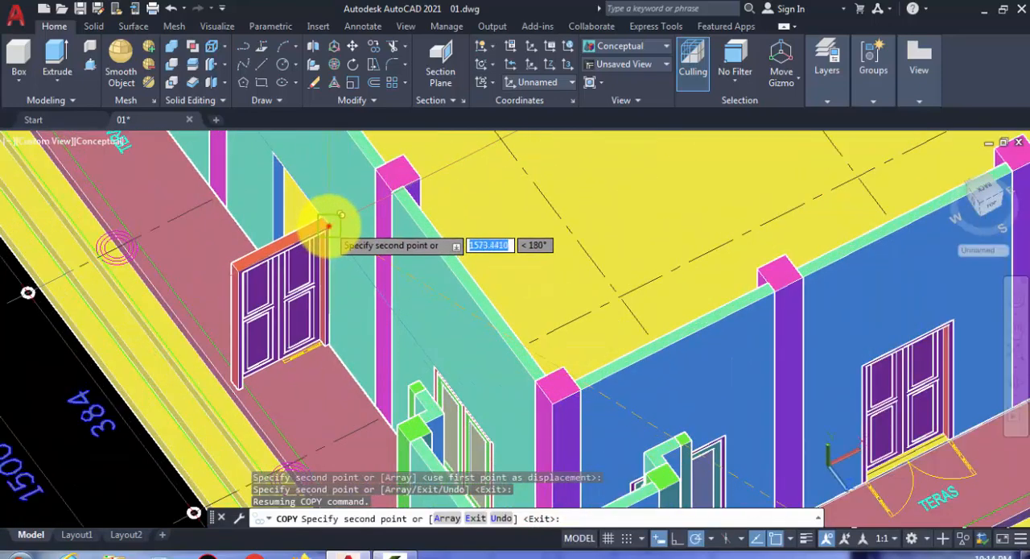
click(328, 226)
key(Return)
- Rotate the side terrace door copy 90 degrees about the vertical axis with 3D Rotate, parallel to the side wall
click(285, 238)
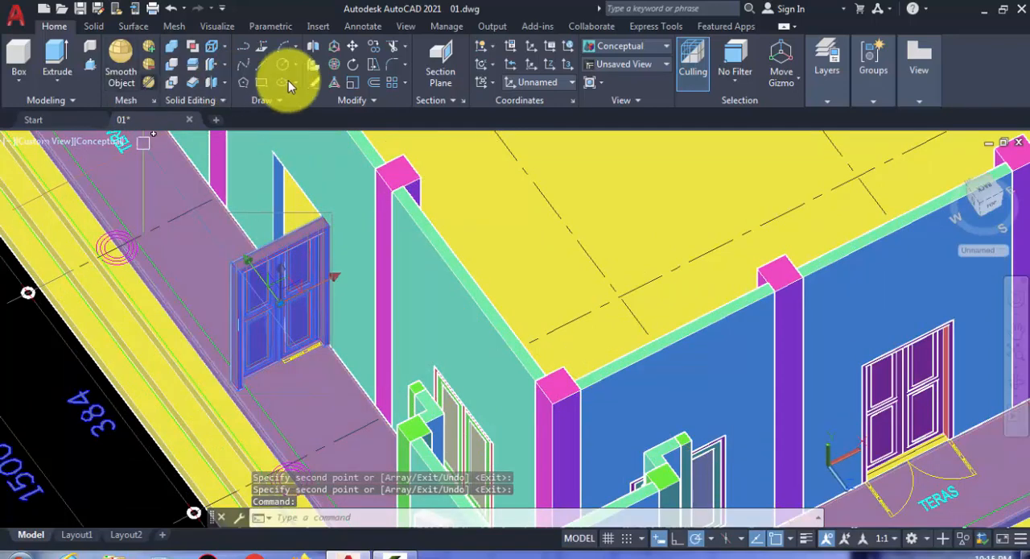
click(334, 69)
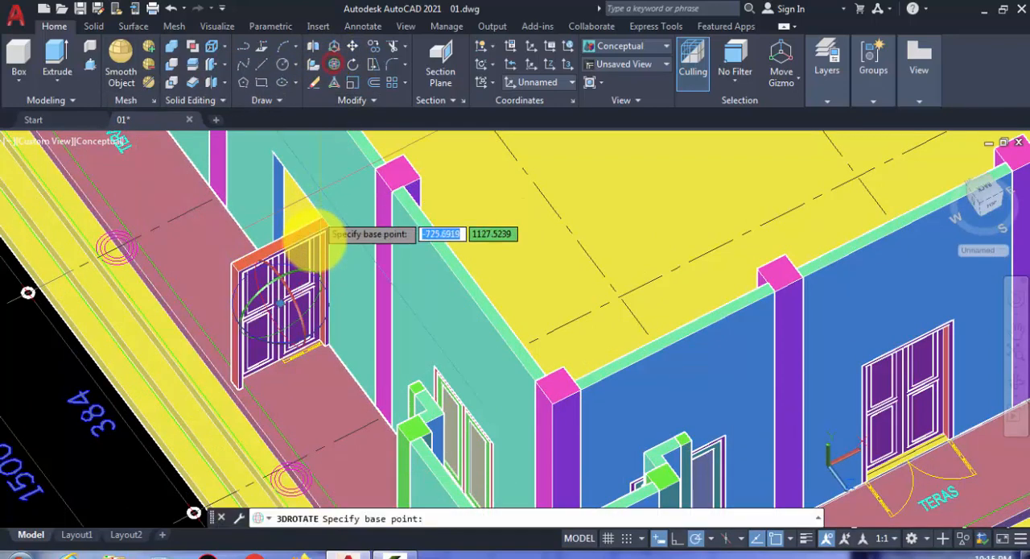
click(322, 328)
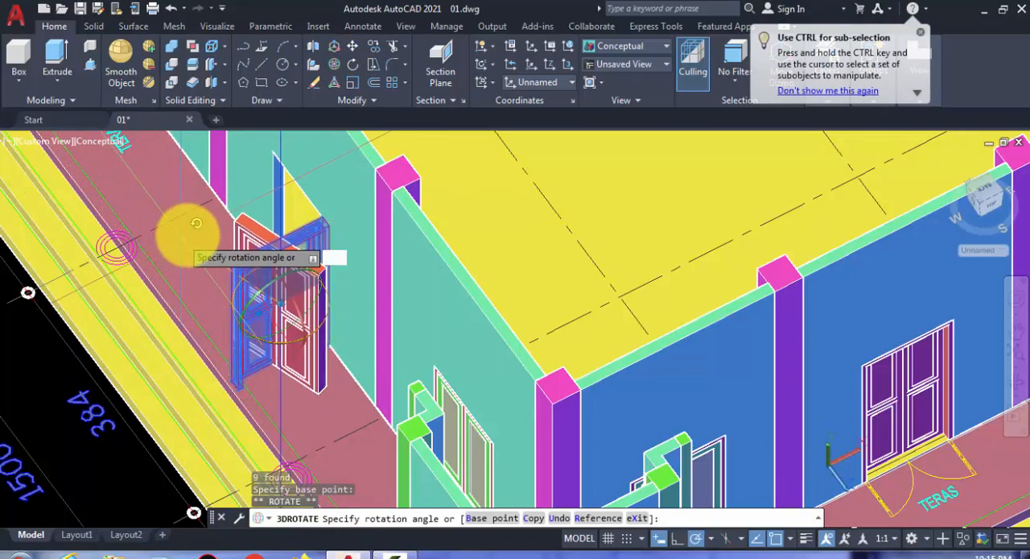
scroll(179, 211, down, 2)
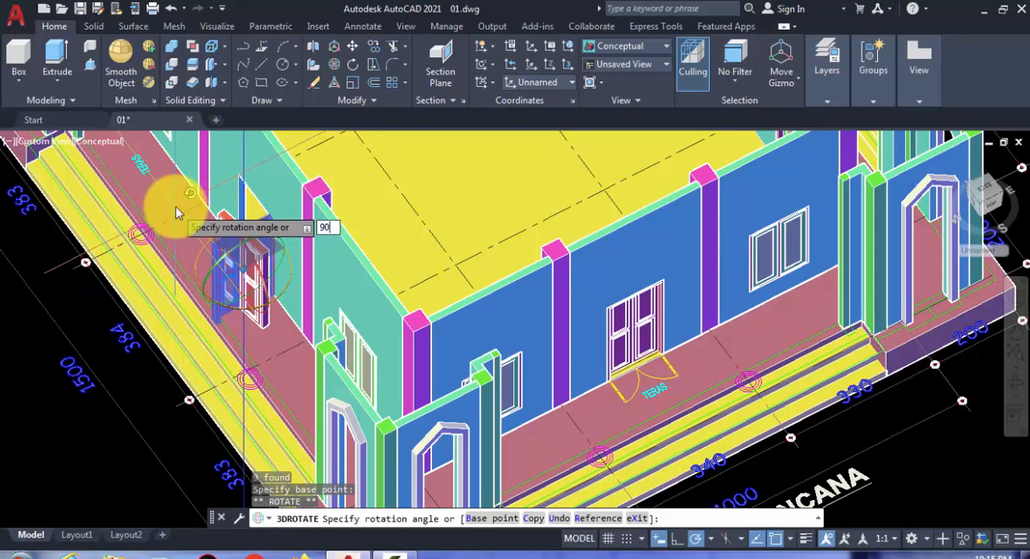
key(Return)
scroll(236, 253, up, 4)
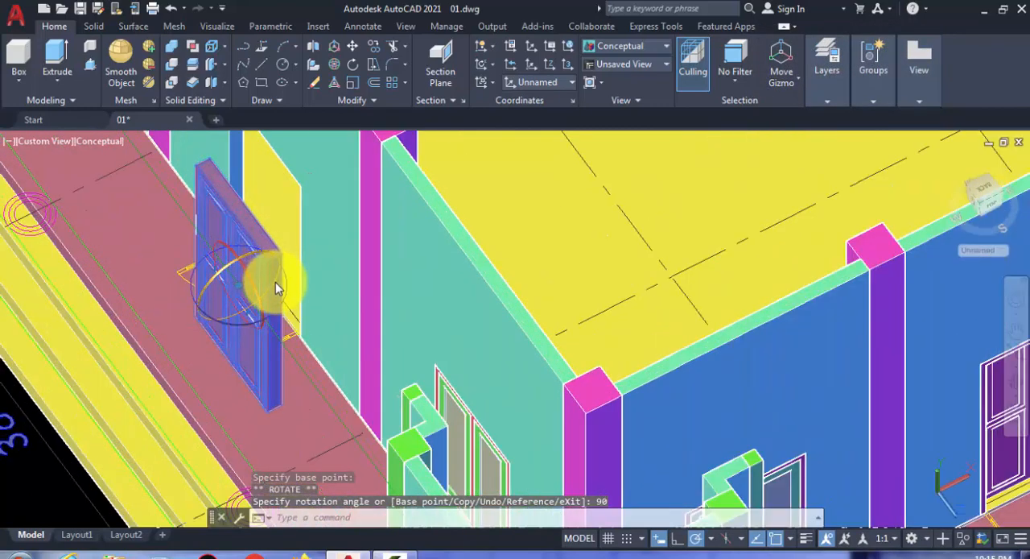
key(Escape)
- Copy the rotated double door into the opposite side wall's opening, snapping its top corner to the opening's top corner
scroll(257, 273, up, 2)
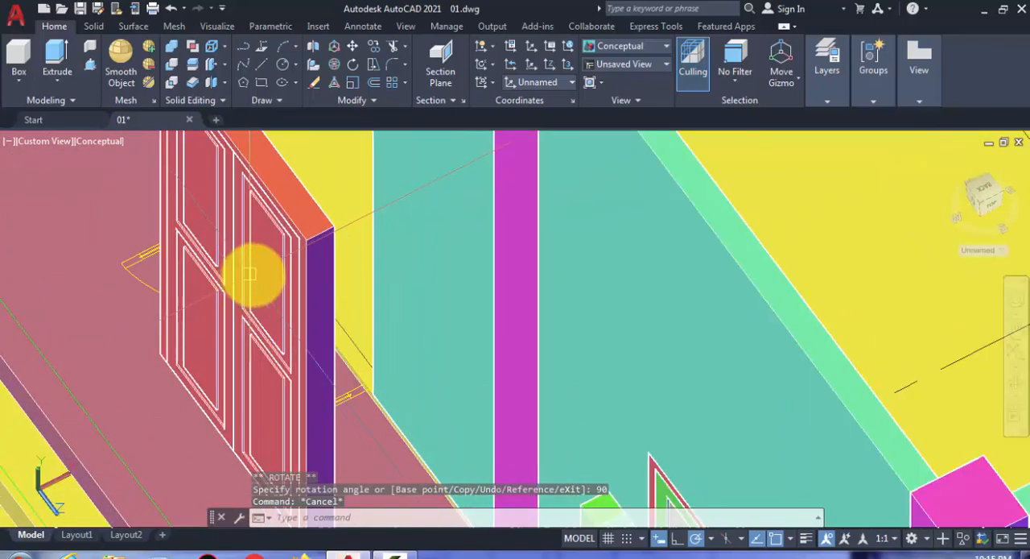
scroll(272, 279, down, 1)
scroll(273, 279, down, 2)
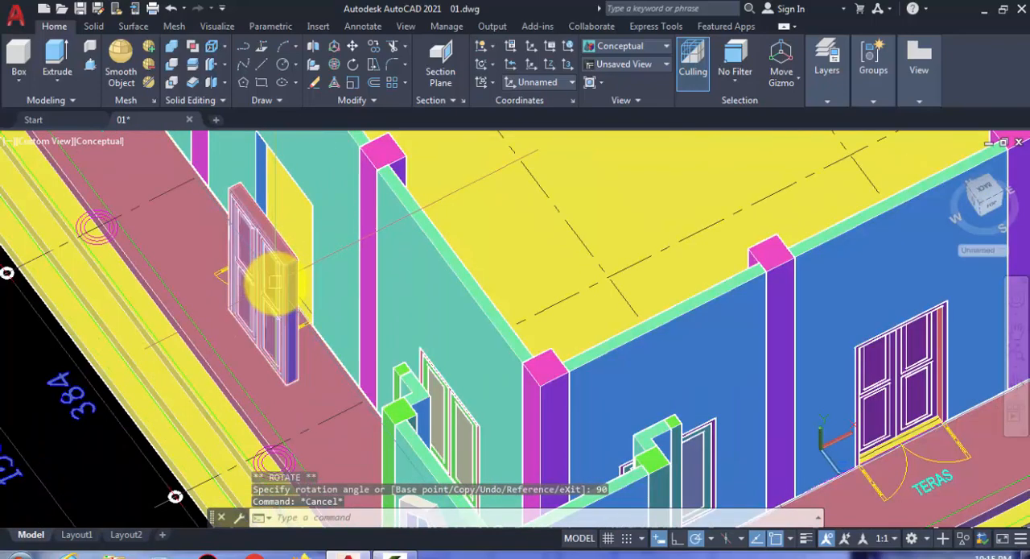
click(275, 284)
text(co)
key(Return)
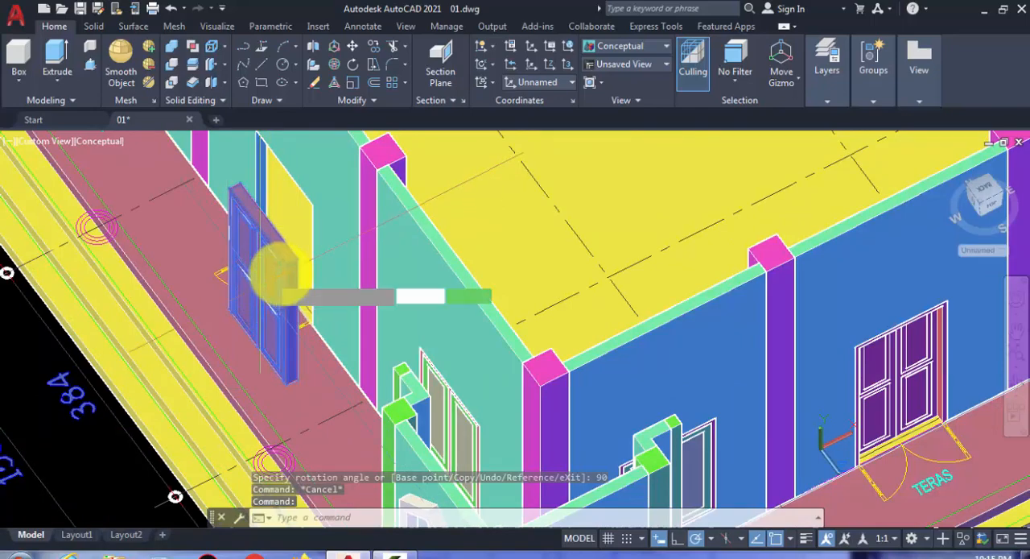
scroll(274, 269, up, 3)
scroll(283, 263, up, 2)
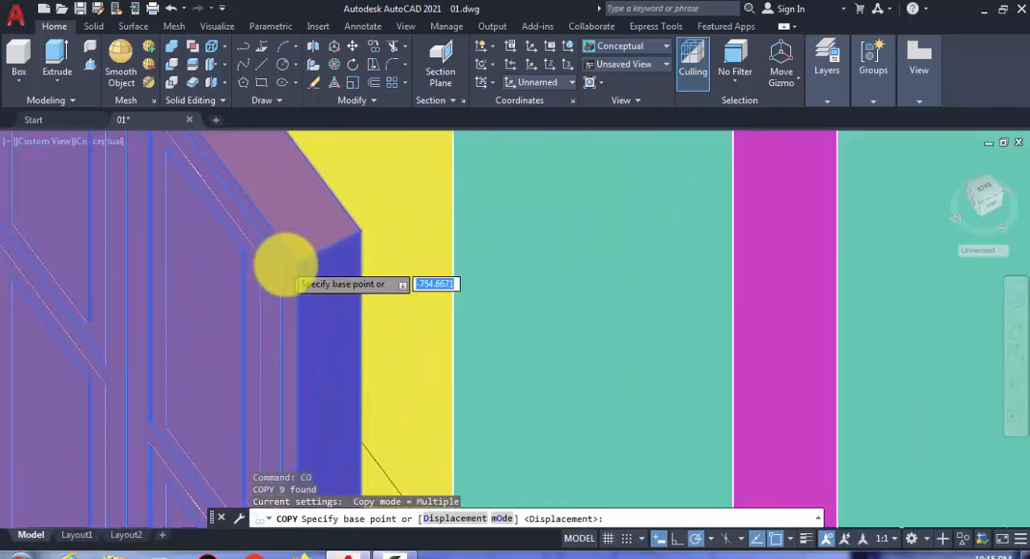
click(298, 261)
scroll(202, 298, down, 6)
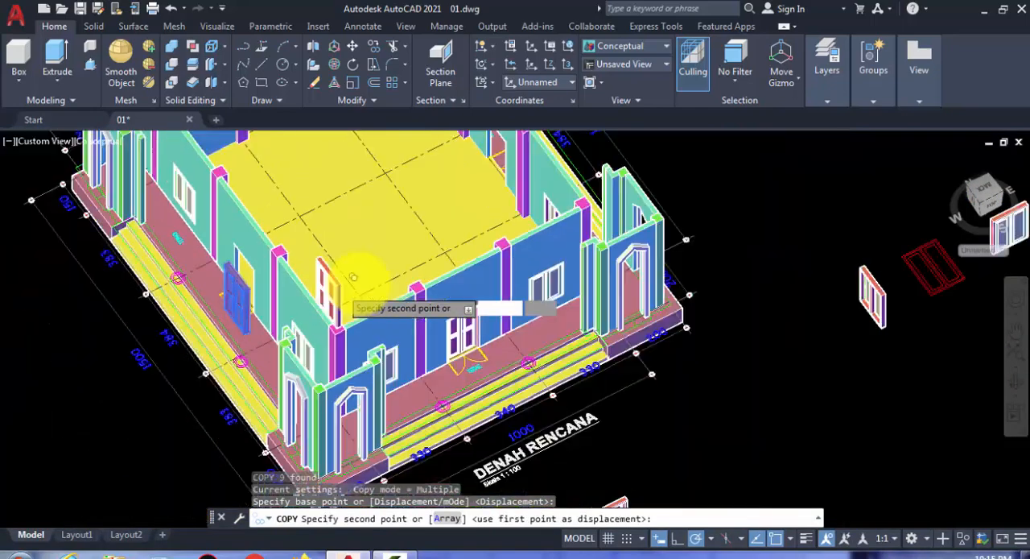
scroll(471, 181, up, 8)
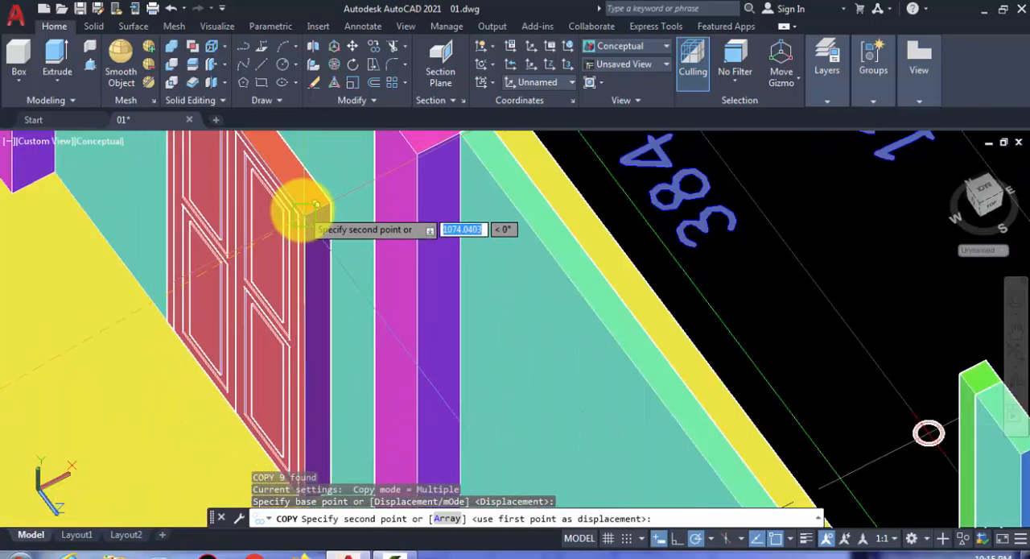
click(306, 206)
scroll(233, 299, down, 5)
key(Escape)
scroll(192, 339, down, 4)
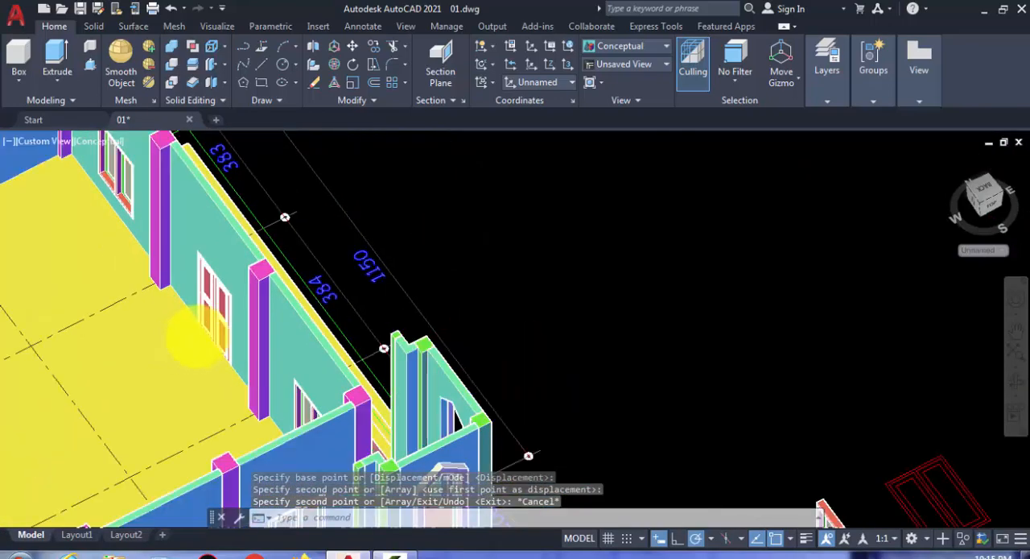
middle_drag(218, 326, 564, 257)
scroll(325, 415, up, 5)
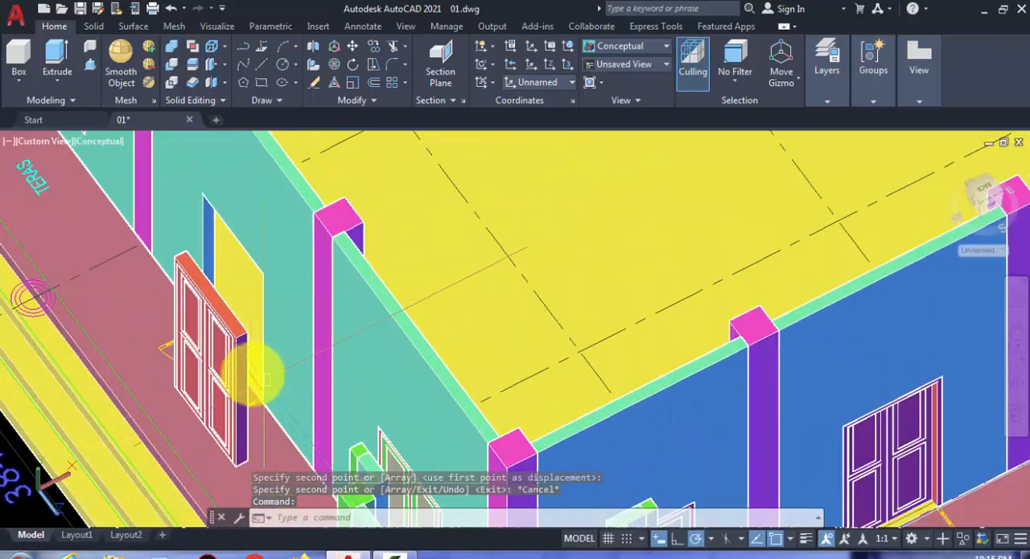
click(335, 68)
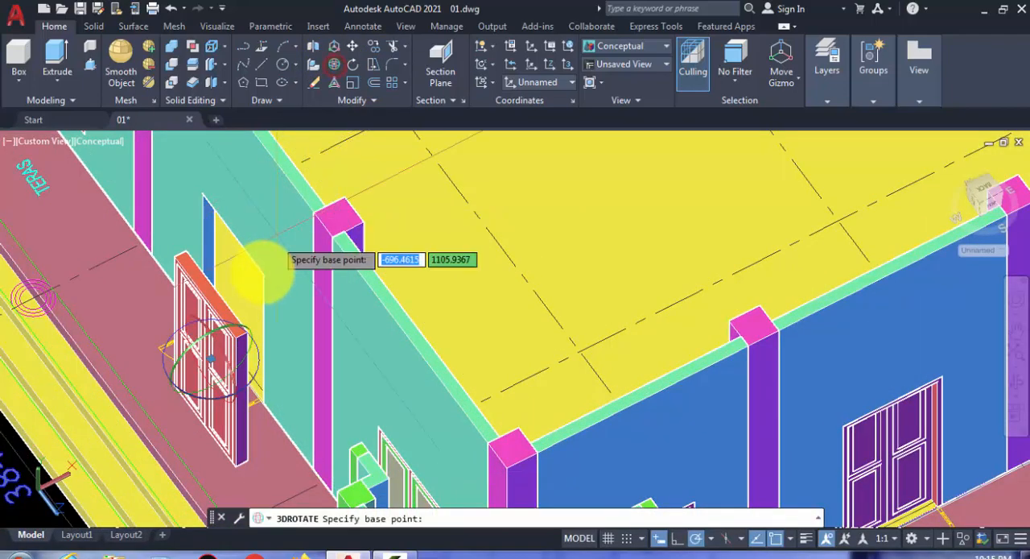
click(258, 366)
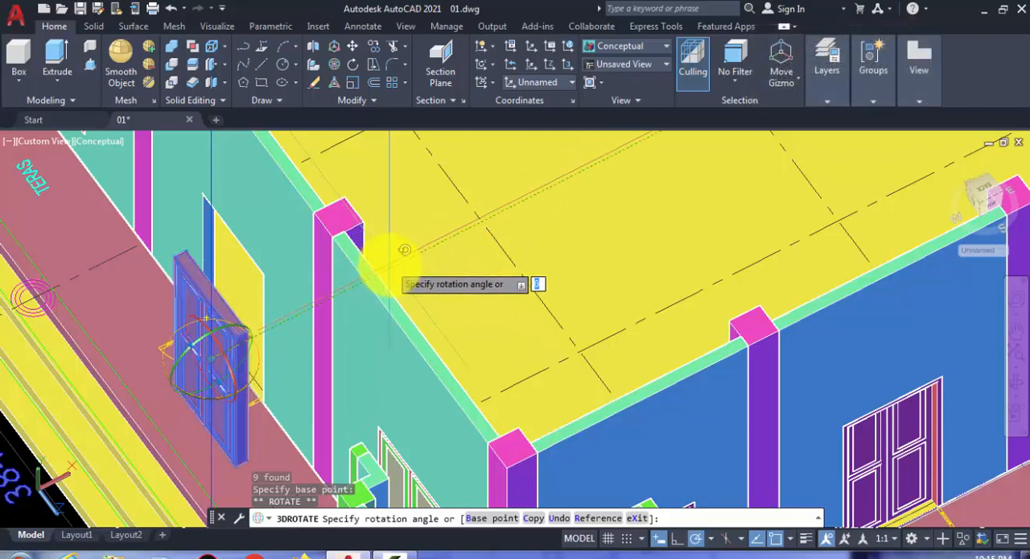
key(Escape)
scroll(229, 372, up, 5)
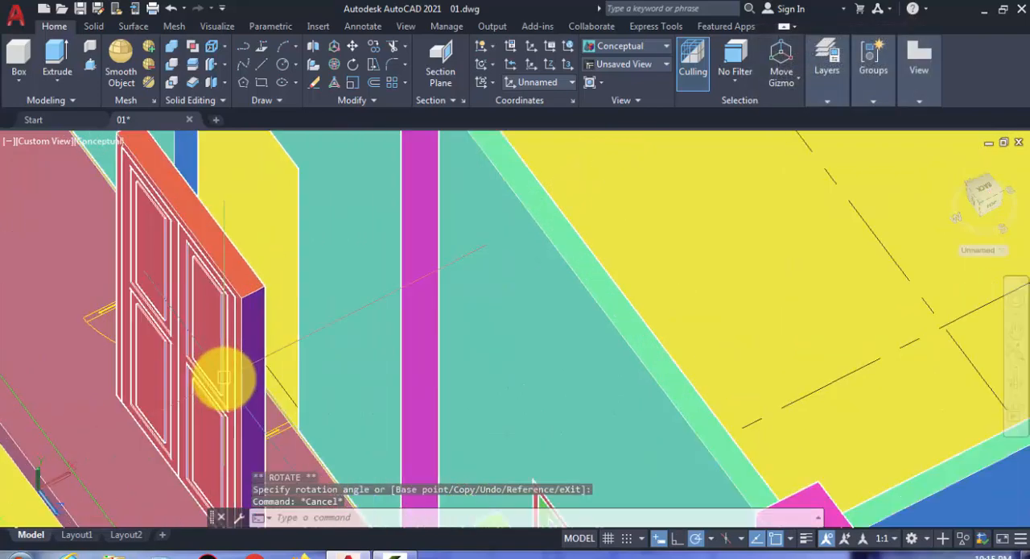
- Move the rotated door copy off the side terrace to the empty area beside the building
scroll(259, 367, down, 5)
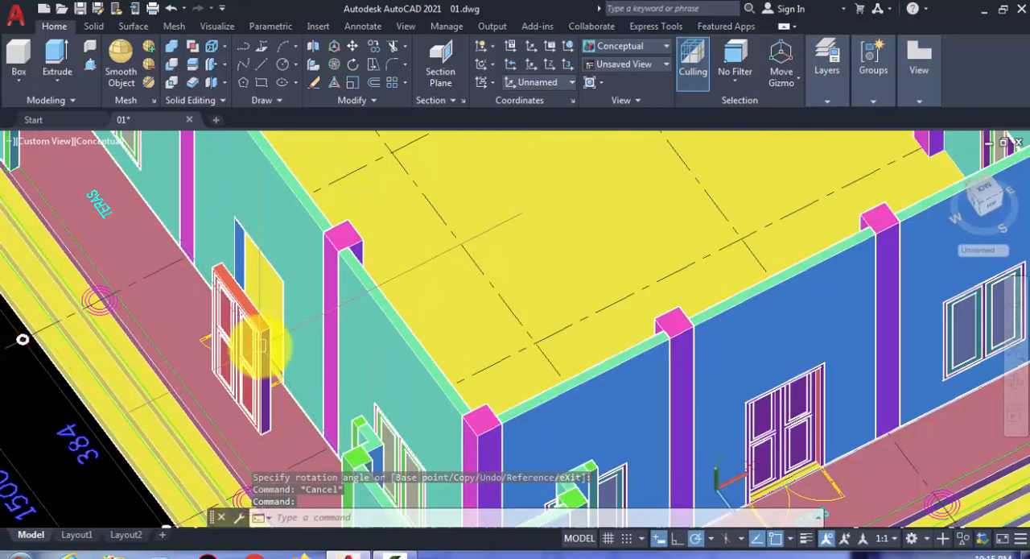
scroll(250, 342, down, 2)
middle_drag(277, 295, 395, 174)
text(m)
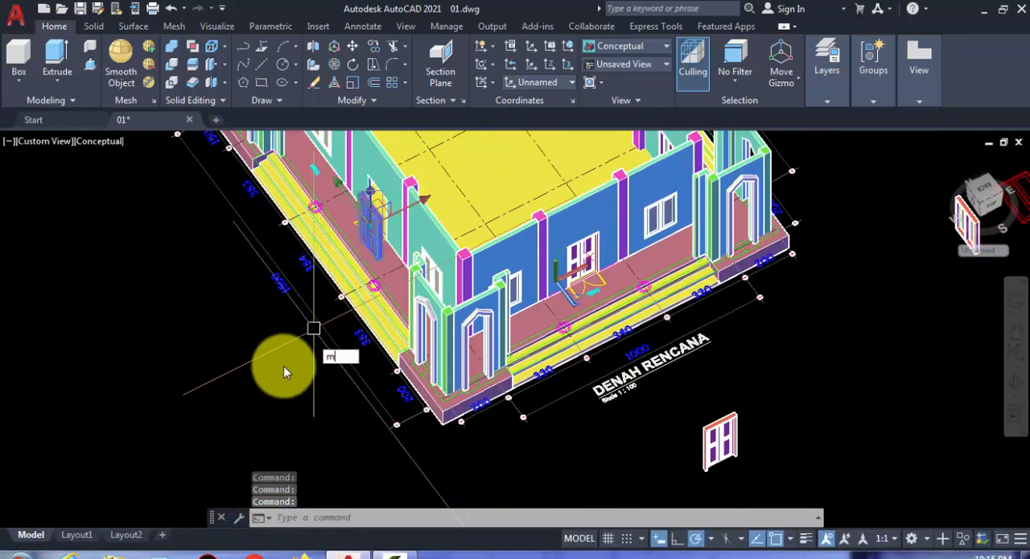
key(Return)
click(271, 374)
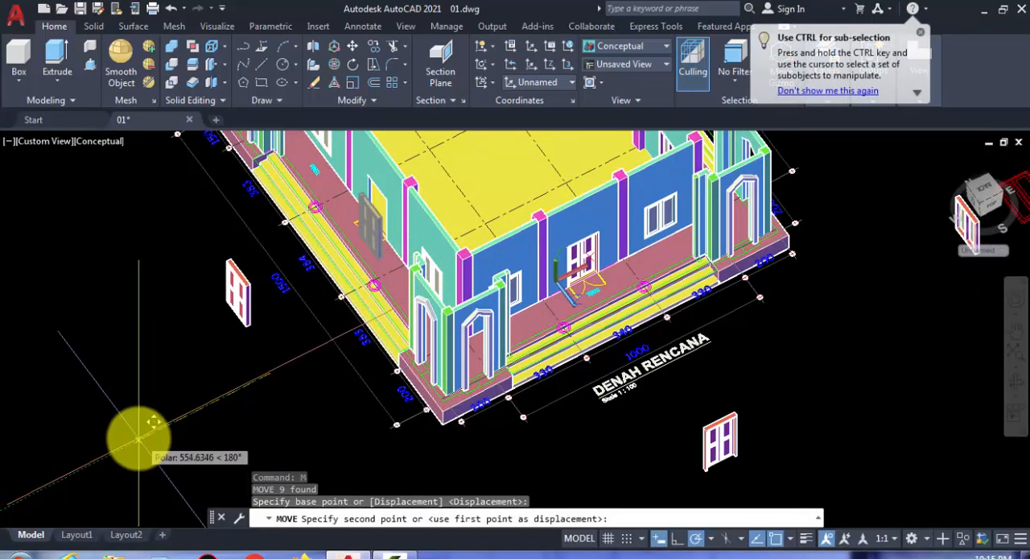
click(139, 430)
- Turn the moved door copy about its vertical axis with 3D Rotate so that it faces the opposite way
scroll(234, 305, up, 3)
click(233, 305)
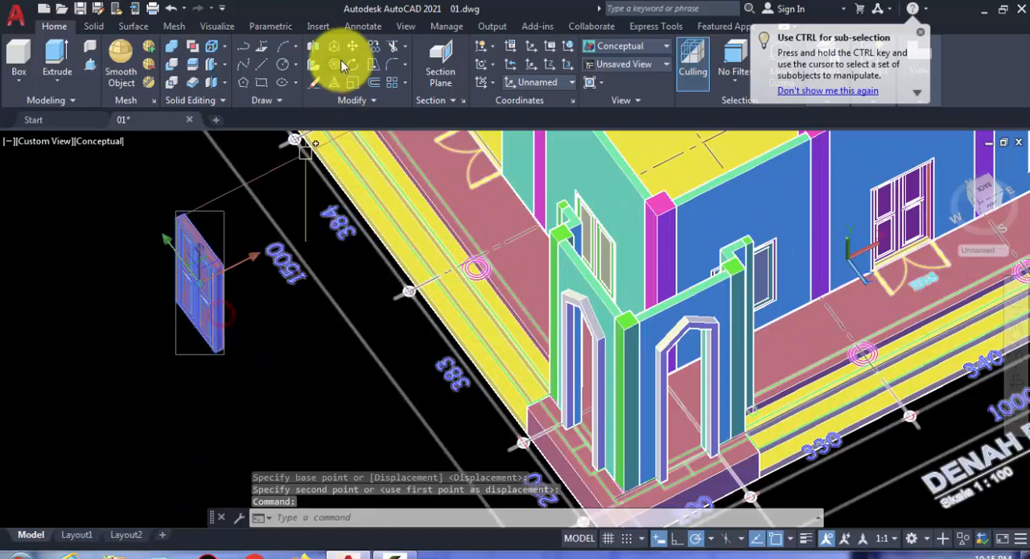
scroll(233, 298, up, 3)
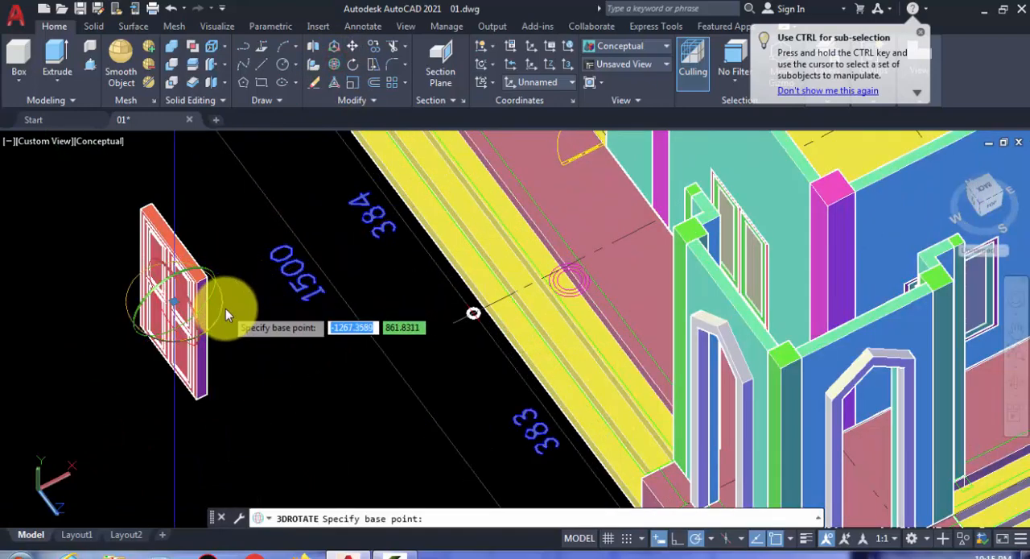
click(174, 305)
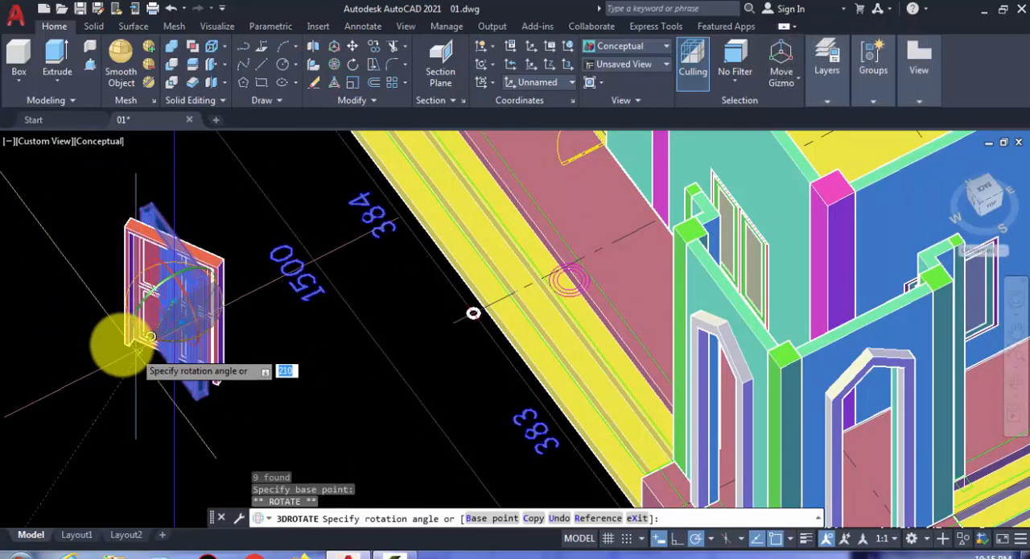
click(112, 330)
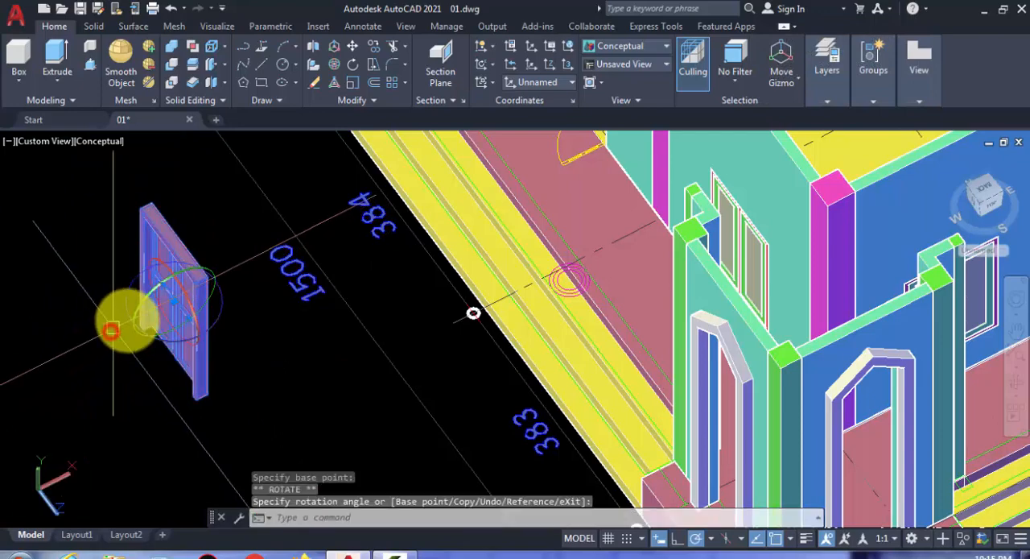
key(Escape)
- Move the turned double door into the side wall's door opening, snapping its top corner to the opening's top corner
scroll(161, 322, up, 2)
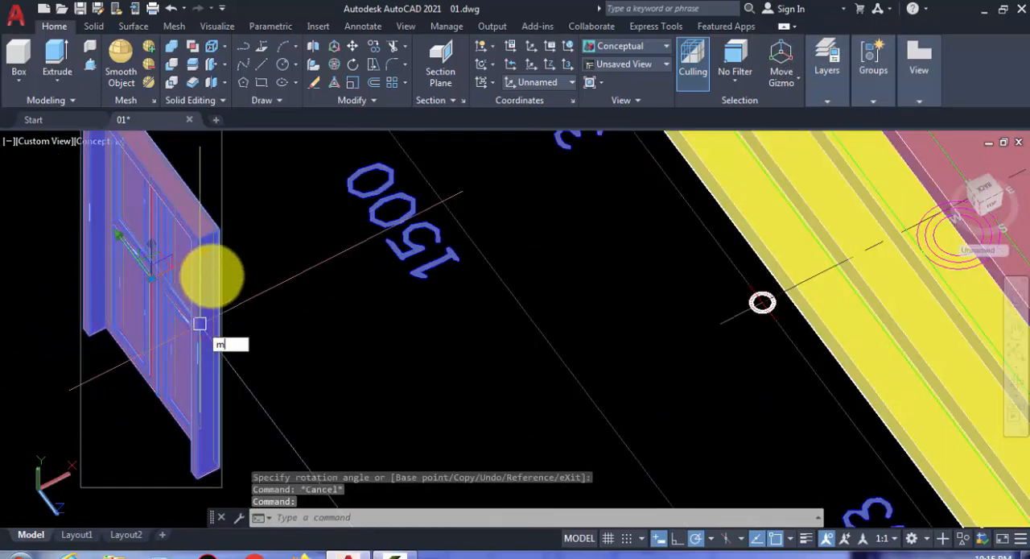
text(m)
key(Return)
click(195, 238)
scroll(173, 284, down, 2)
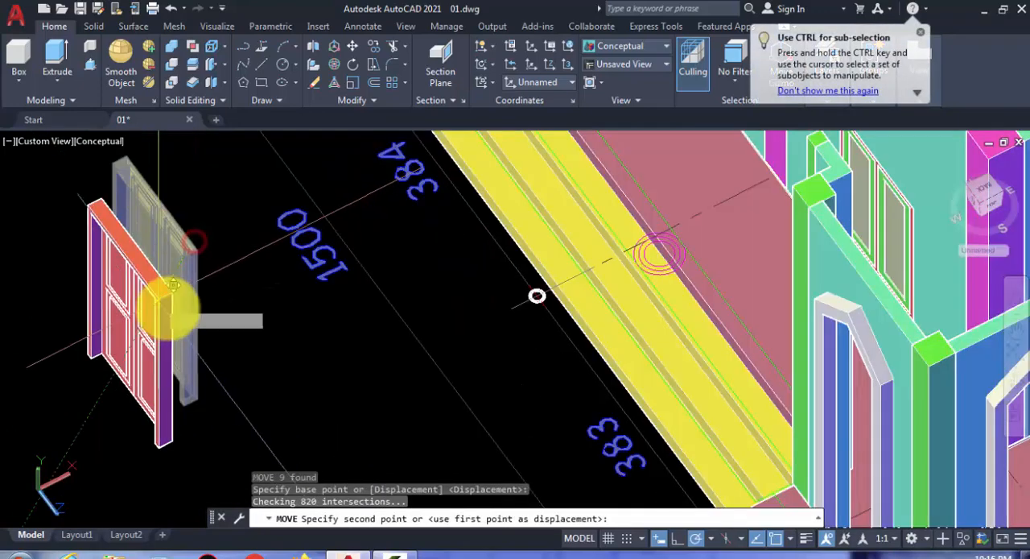
scroll(173, 284, down, 4)
scroll(223, 251, up, 5)
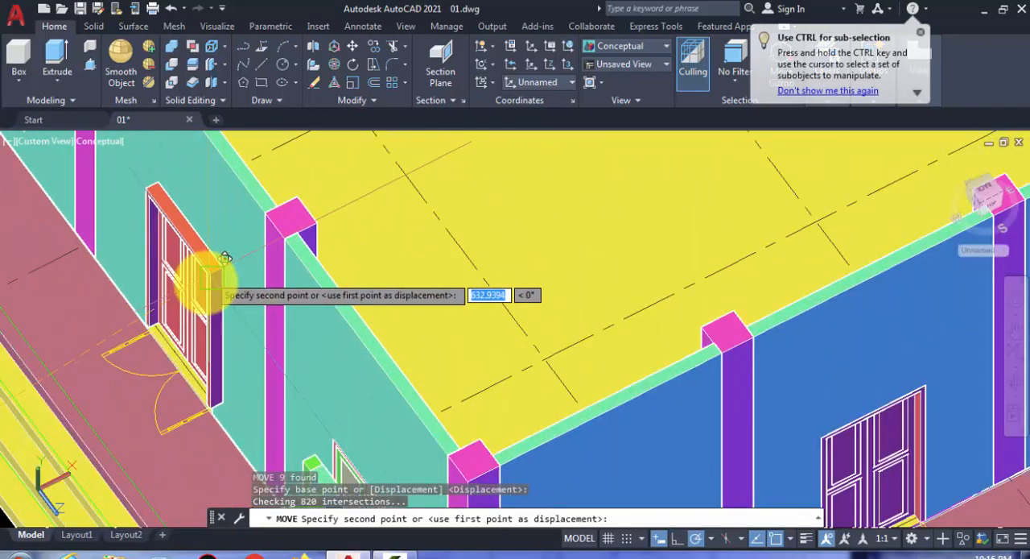
click(208, 282)
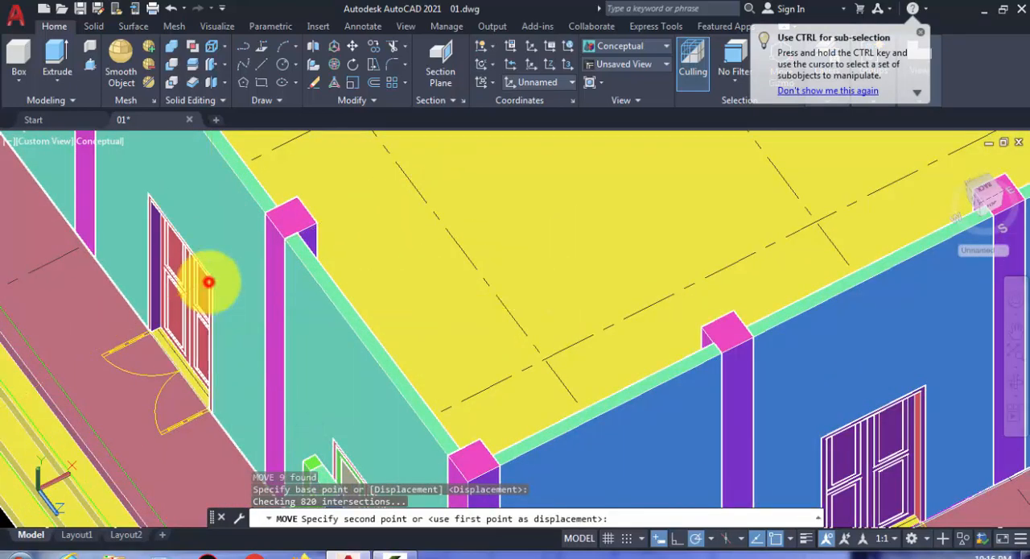
- Set the viewport's visual style to Realistic and inspect the building's front with its doors
scroll(172, 317, down, 5)
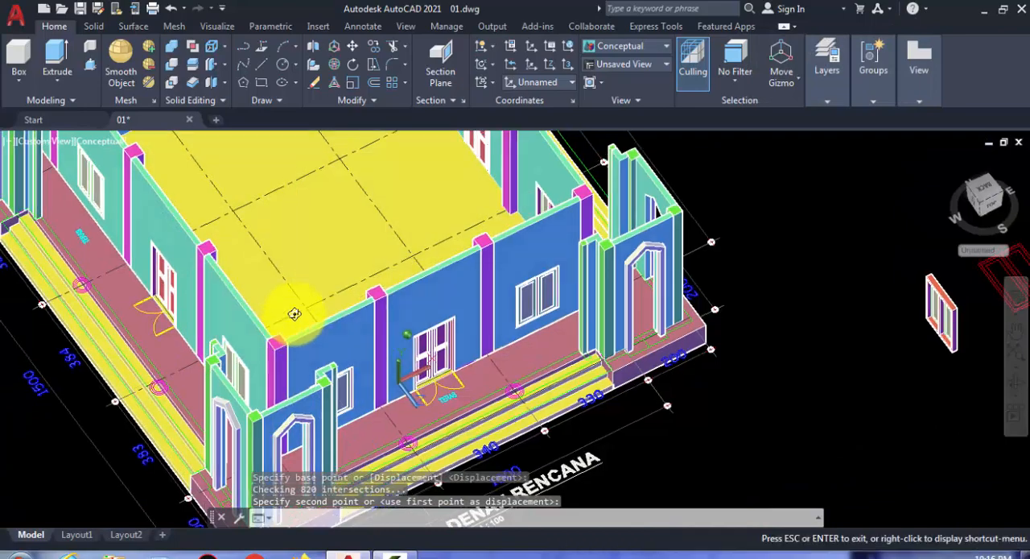
mouse_move(295, 314)
shift+middle_down()
mouse_move(306, 287)
mouse_move(202, 277)
mouse_move(295, 296)
shift+middle_up()
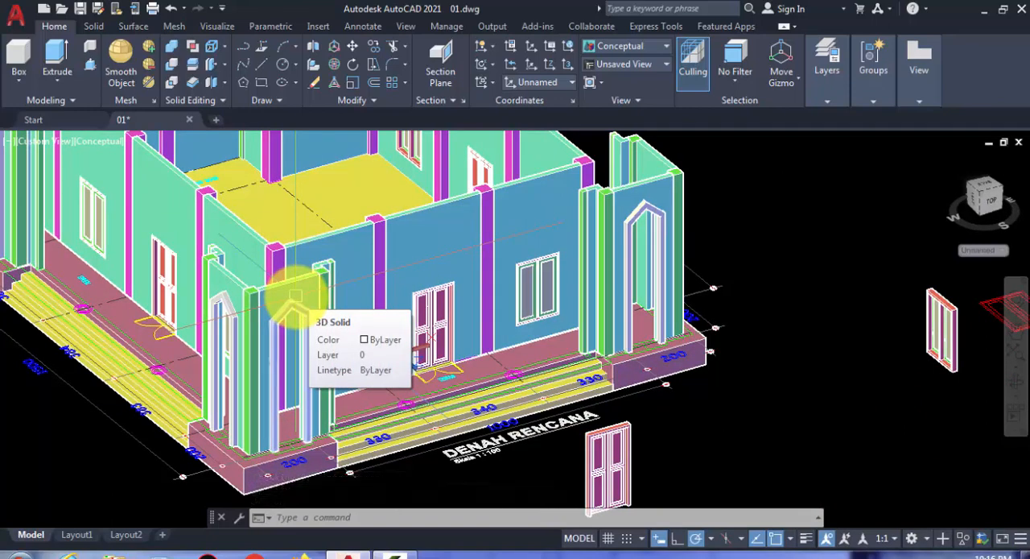
click(75, 139)
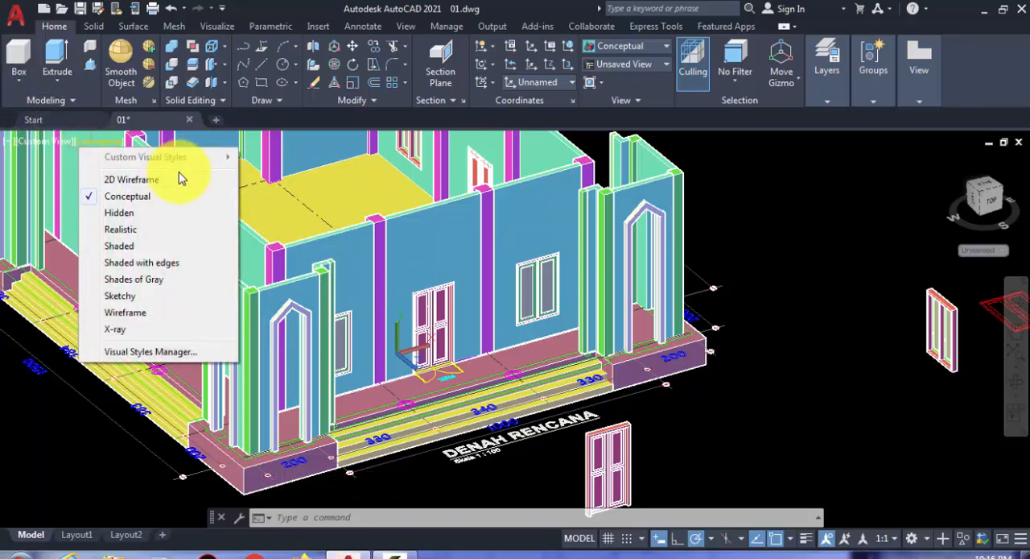
click(133, 230)
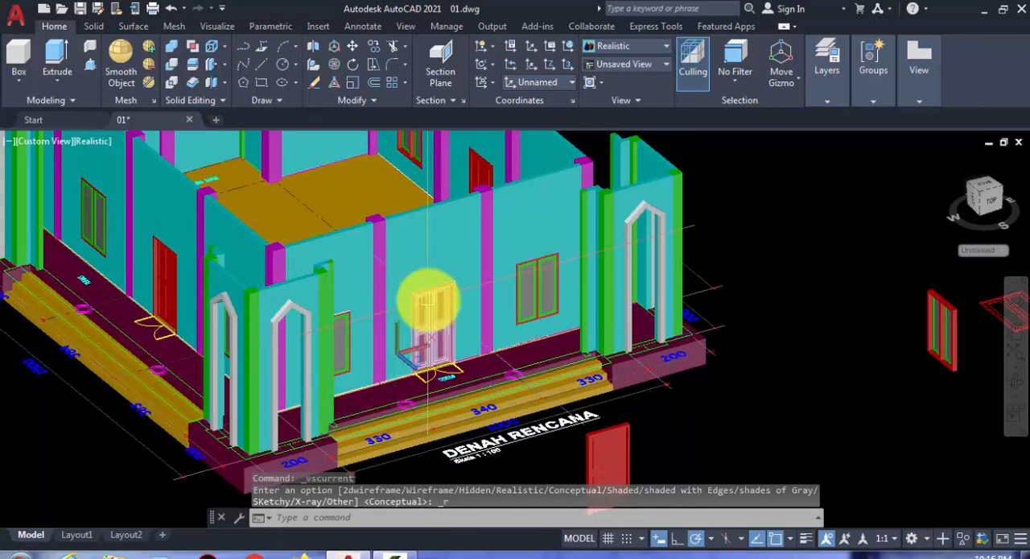
scroll(479, 302, up, 2)
scroll(586, 283, up, 4)
middle_drag(288, 334, 486, 275)
scroll(393, 317, down, 5)
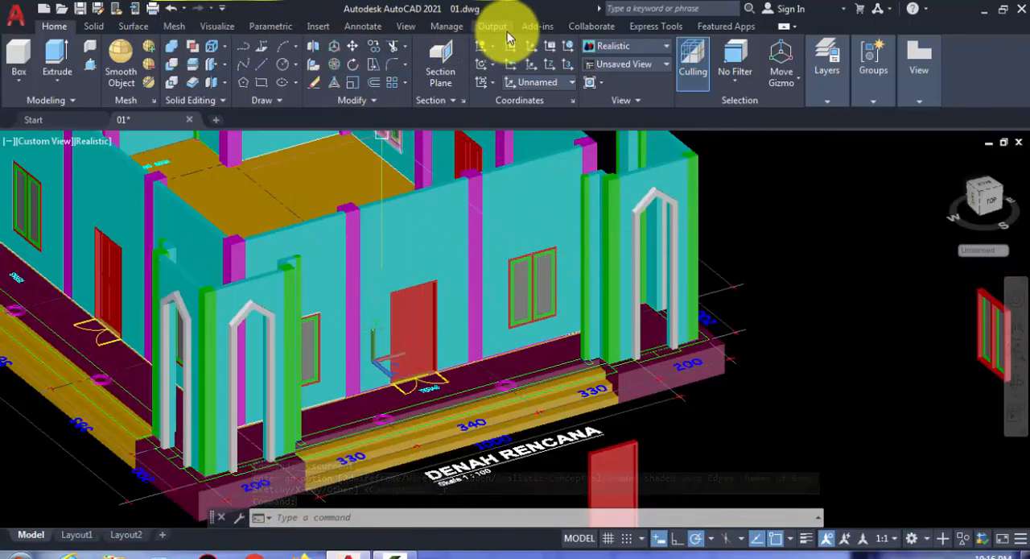
- Open the Materials Browser and browse the Autodesk Library's Wall Paint materials
click(363, 27)
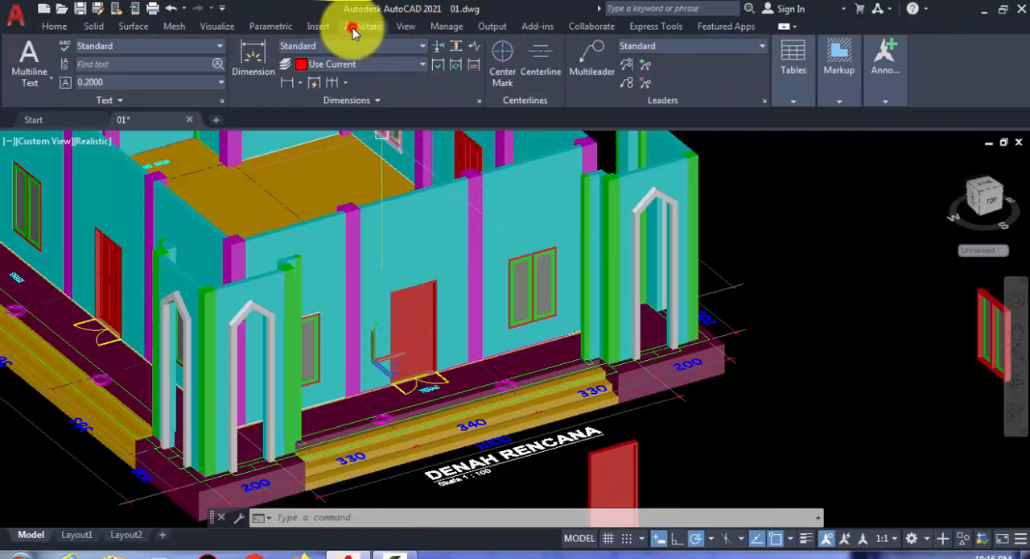
click(214, 28)
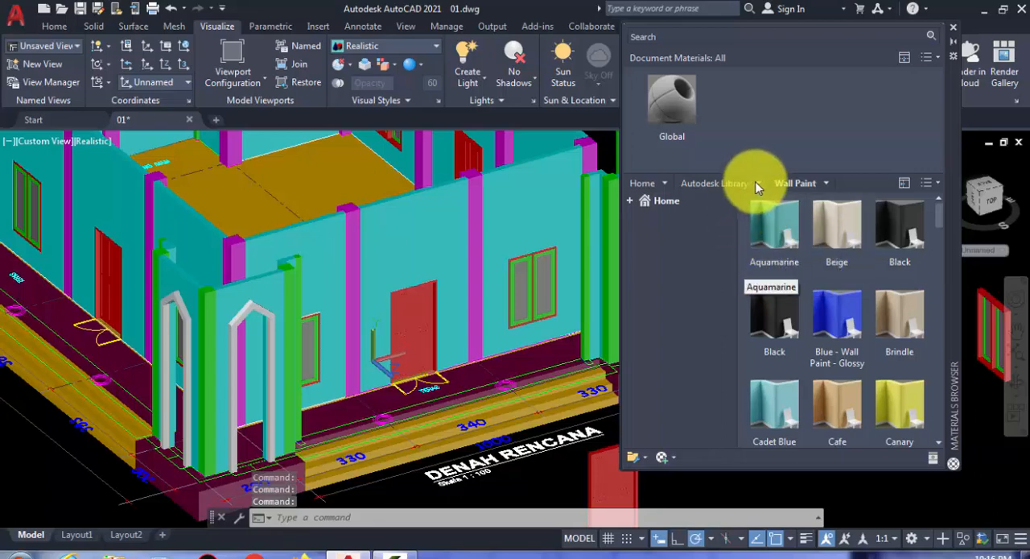
click(758, 183)
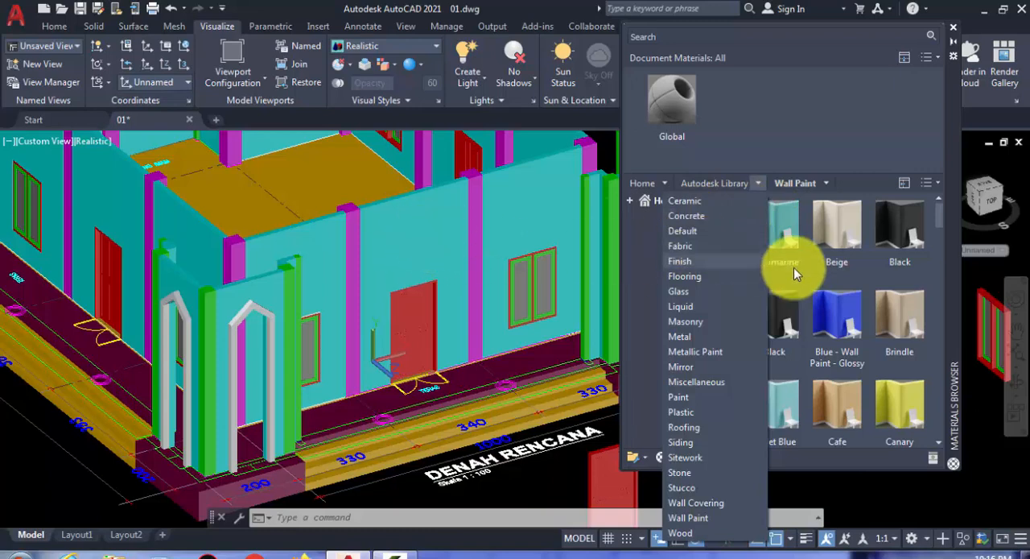
click(934, 212)
drag(935, 212, 934, 229)
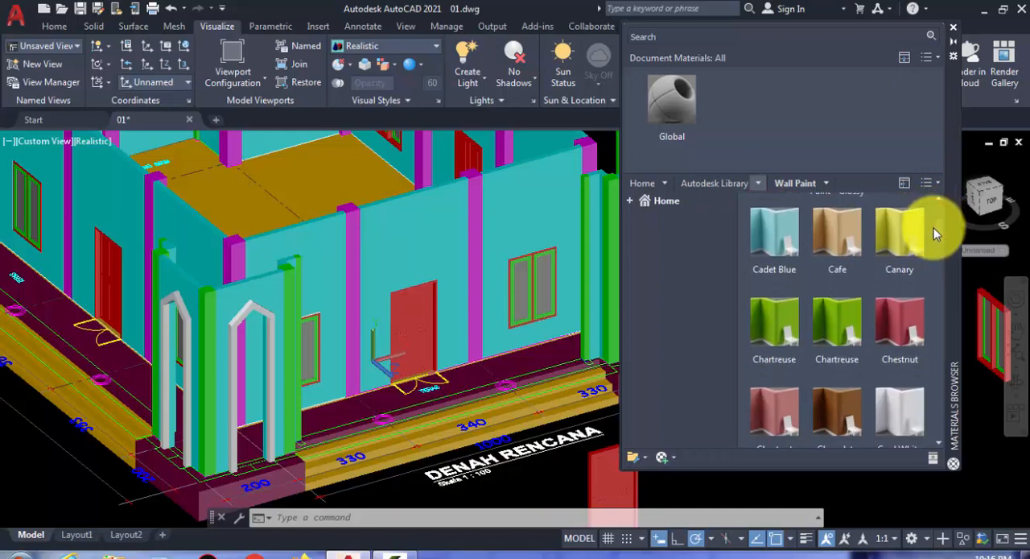
- Add the Cadet Blue wall paint to the document and apply it to the front wall sections around the door
click(771, 284)
drag(770, 277, 464, 189)
scroll(464, 185, up, 2)
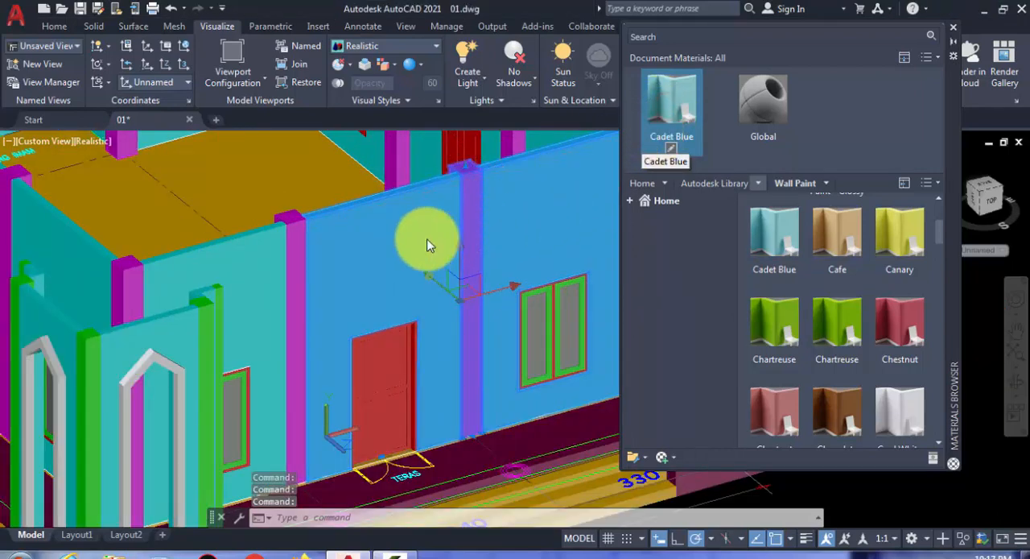
scroll(429, 243, down, 3)
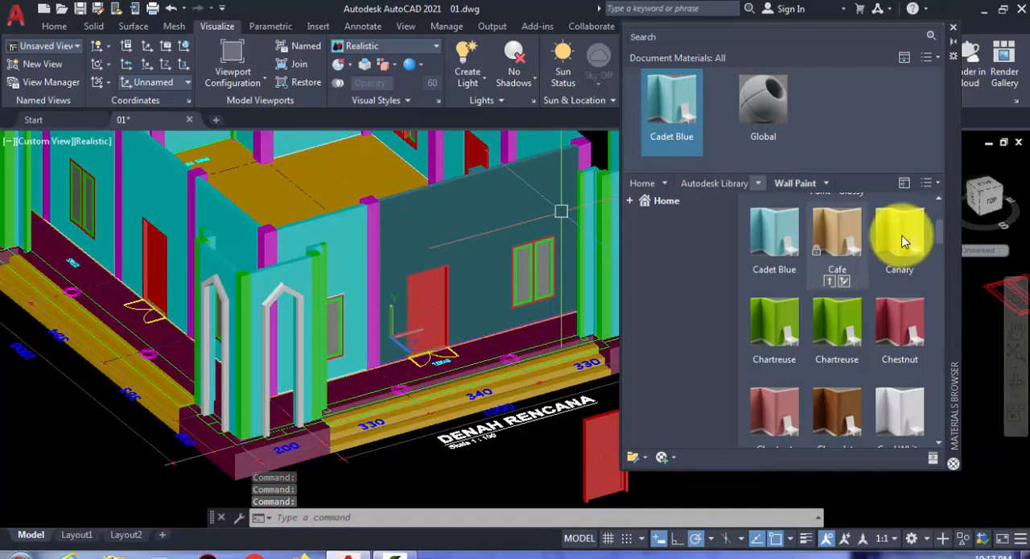
- Add the Cool White wall paint to the document and apply it to all three front wall sections
middle_drag(452, 279, 471, 299)
scroll(470, 300, up, 2)
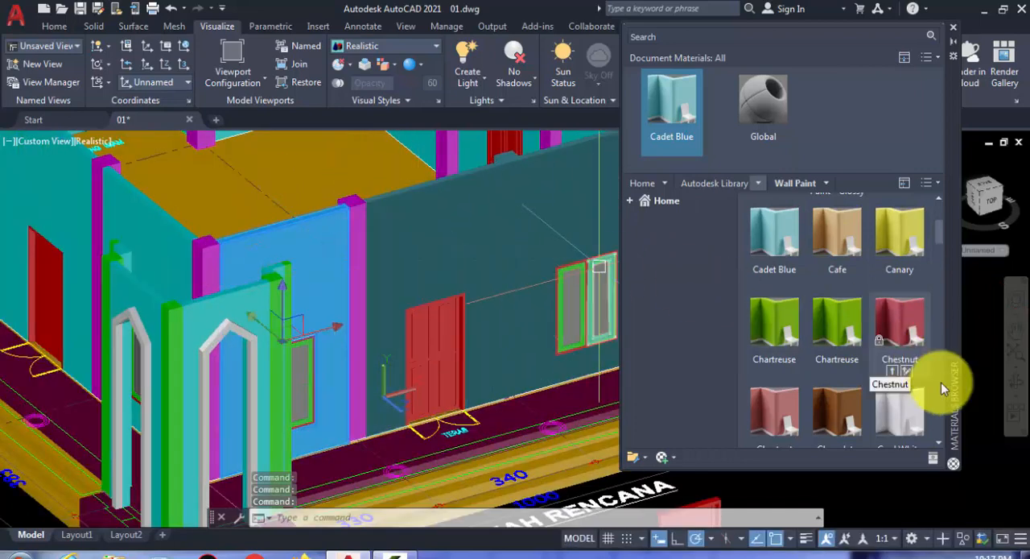
scroll(874, 419, down, 1)
click(890, 437)
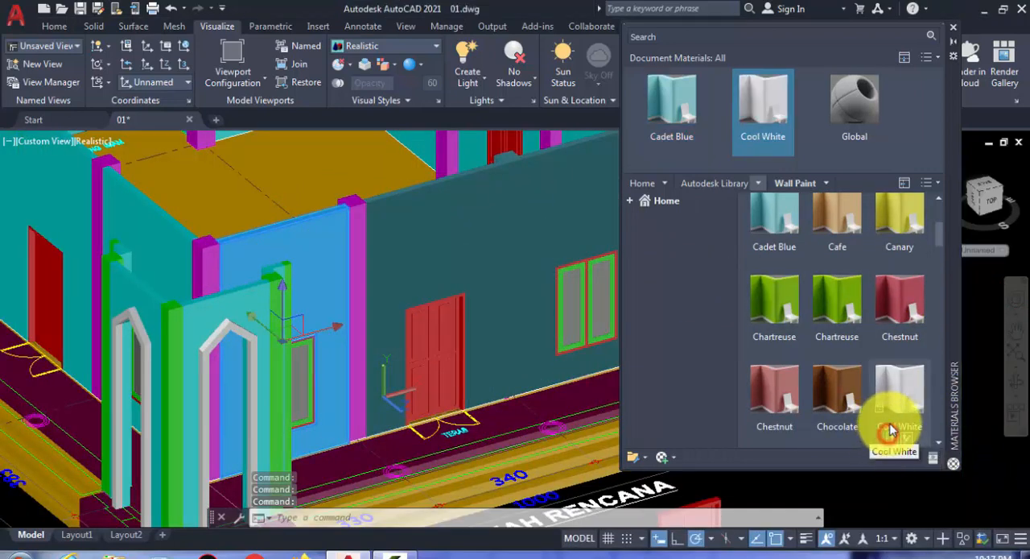
click(422, 237)
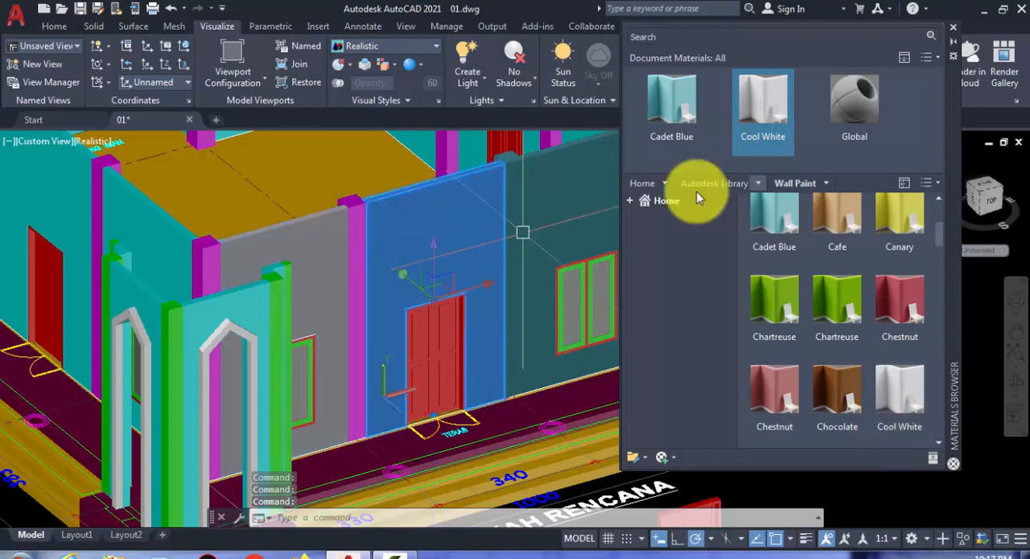
drag(765, 113, 570, 180)
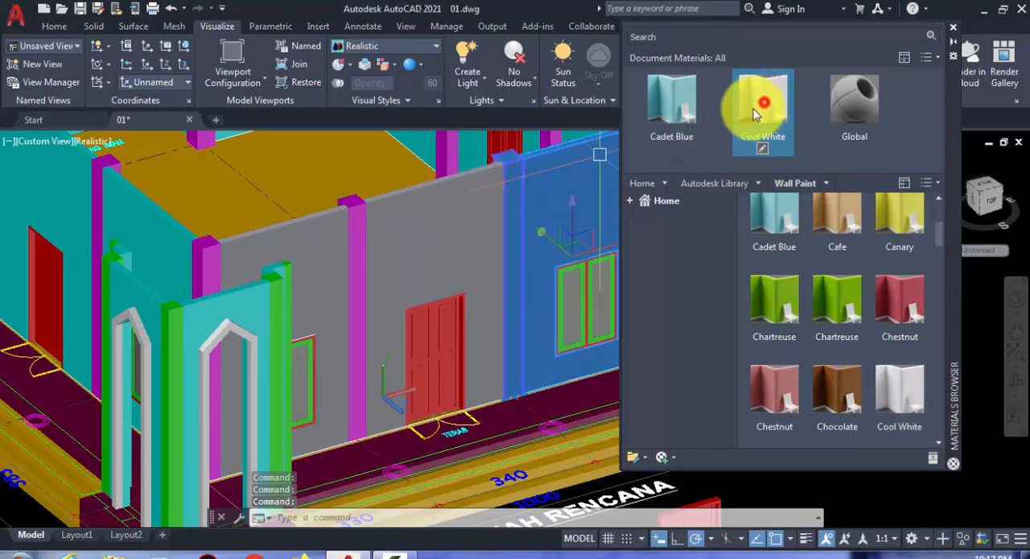
drag(756, 112, 357, 228)
click(331, 228)
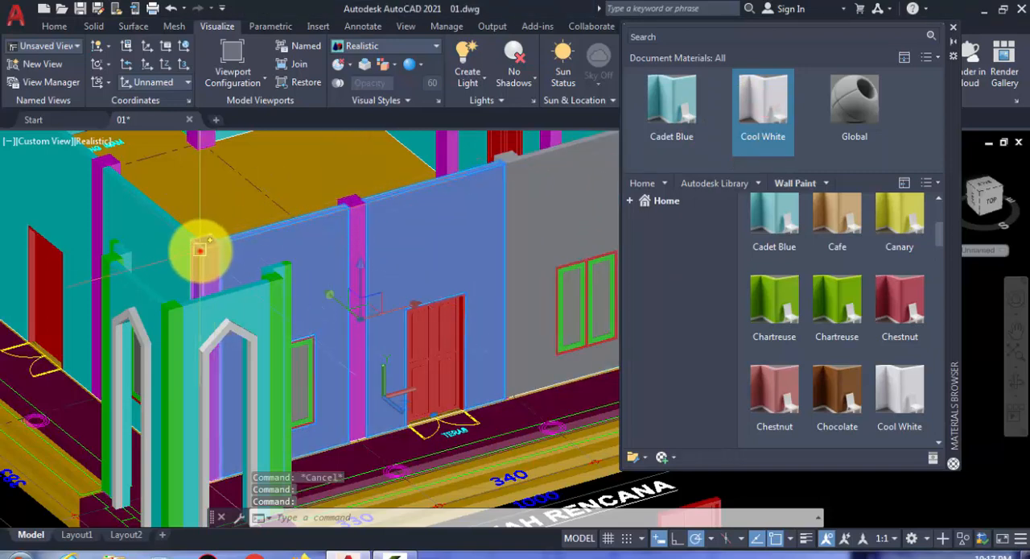
scroll(310, 246, up, 3)
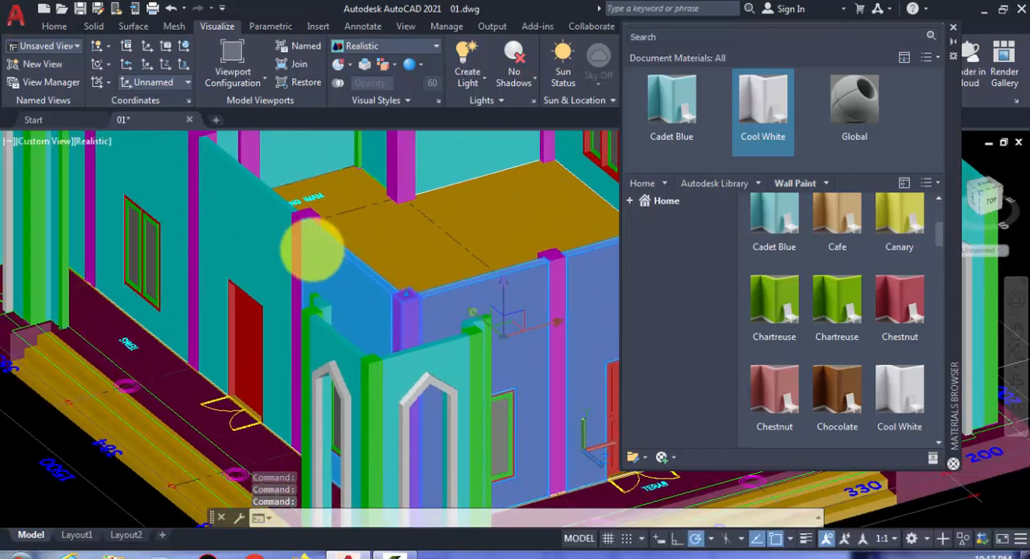
click(282, 221)
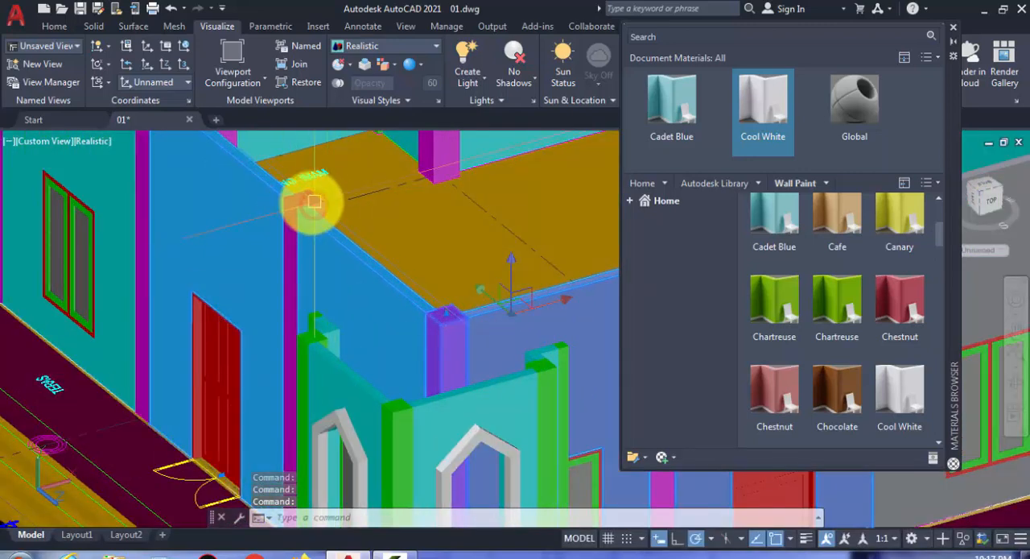
scroll(314, 202, up, 5)
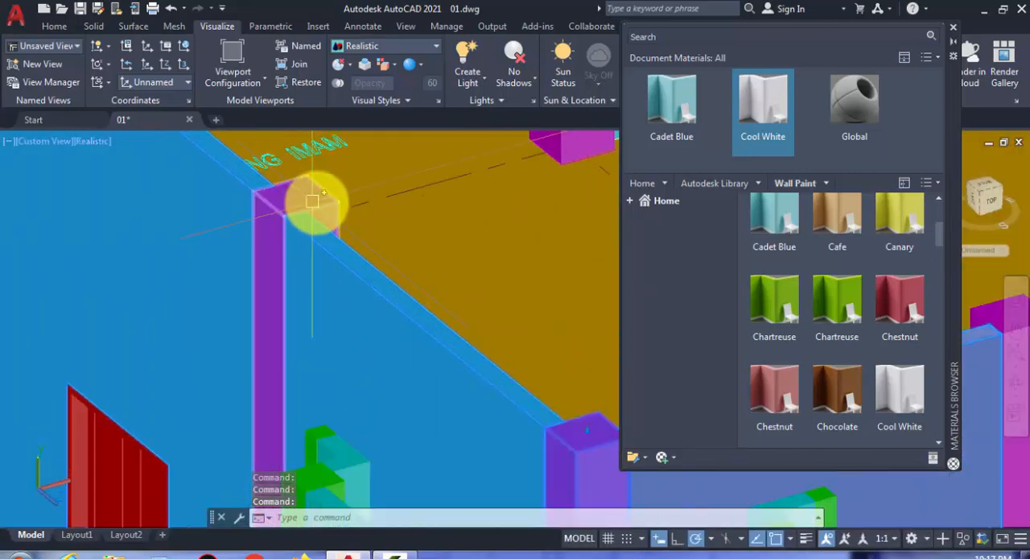
click(753, 98)
scroll(228, 292, down, 3)
key(Escape)
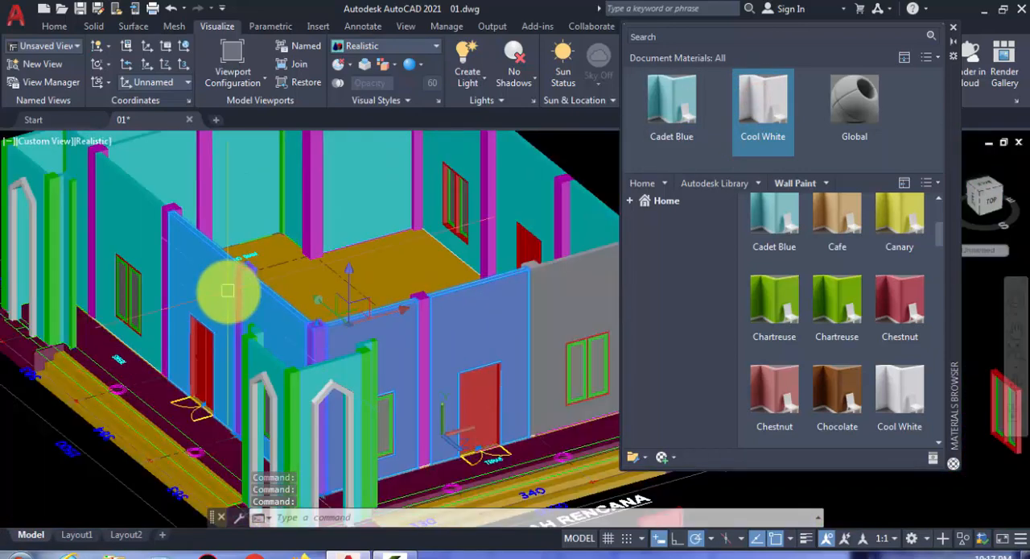
- Apply the Cool White wall paint to the side wall section beside the front corner column
click(266, 308)
click(745, 129)
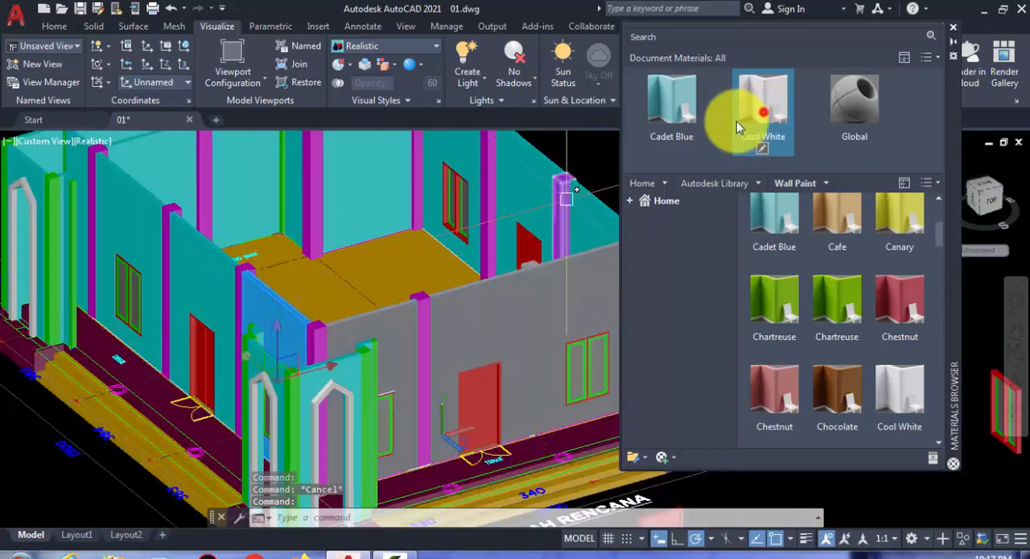
scroll(240, 265, up, 3)
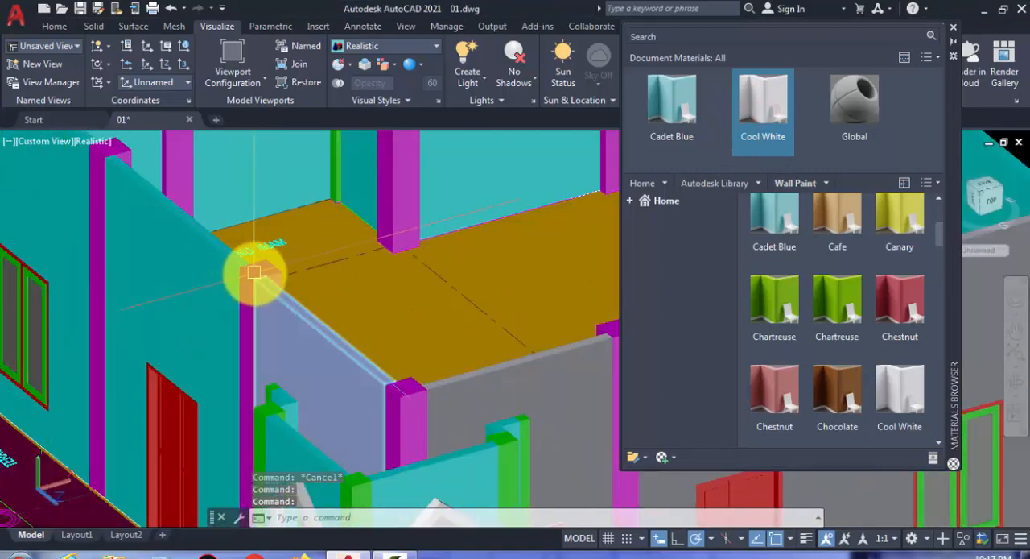
- Apply the Cool White wall paint to the remaining wall sections and columns of the side wall with the door and window
click(283, 271)
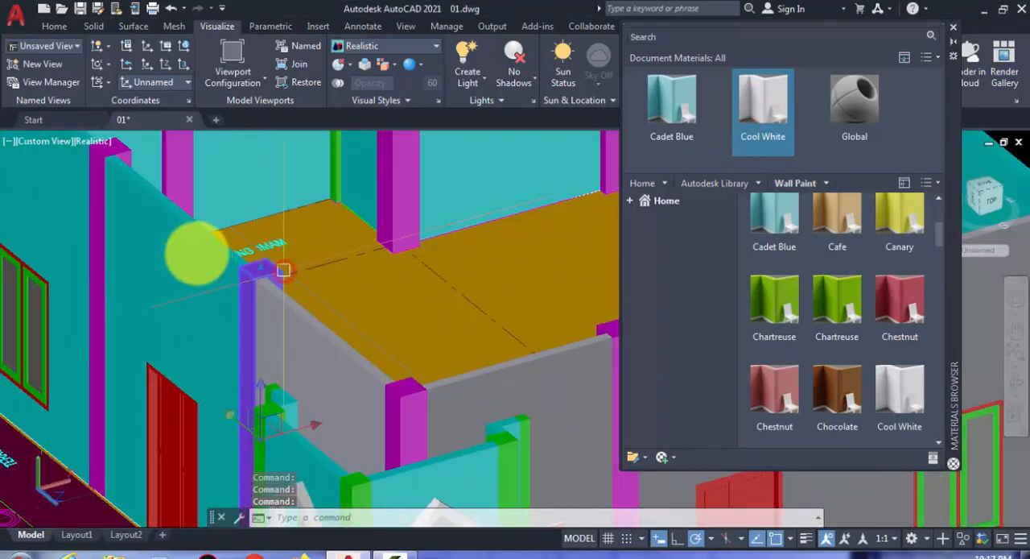
scroll(153, 222, down, 5)
scroll(152, 205, up, 5)
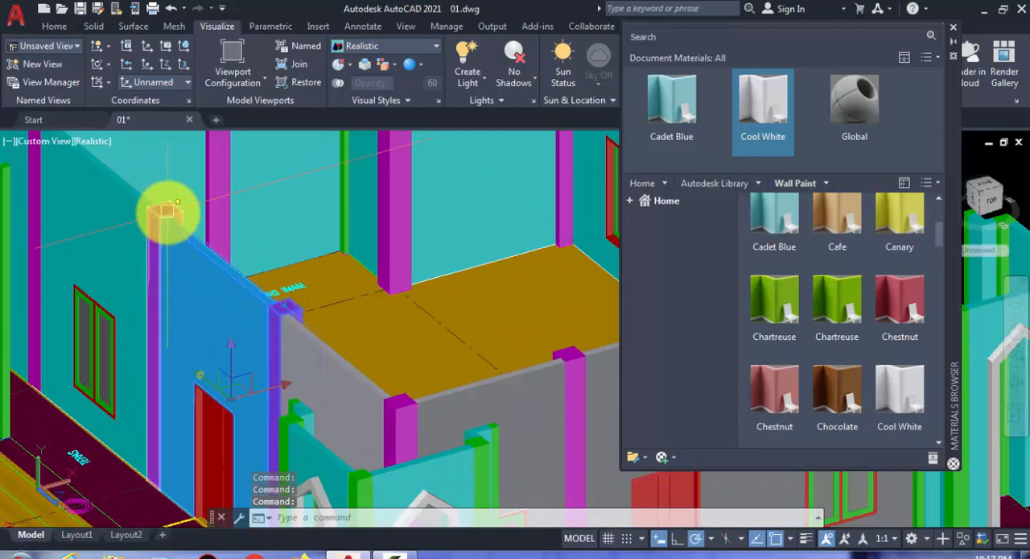
scroll(161, 216, down, 3)
scroll(97, 190, up, 2)
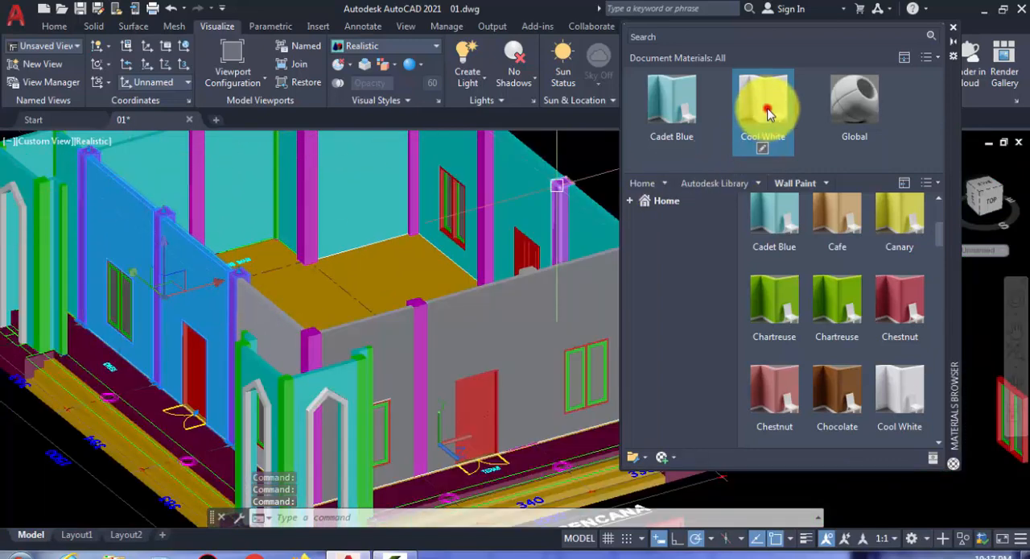
- Apply the Cool White wall paint to the opposite side wall, its columns, and the adjoining rear wall sections and columns
scroll(366, 276, down, 2)
middle_drag(334, 280, 281, 309)
scroll(483, 279, up, 2)
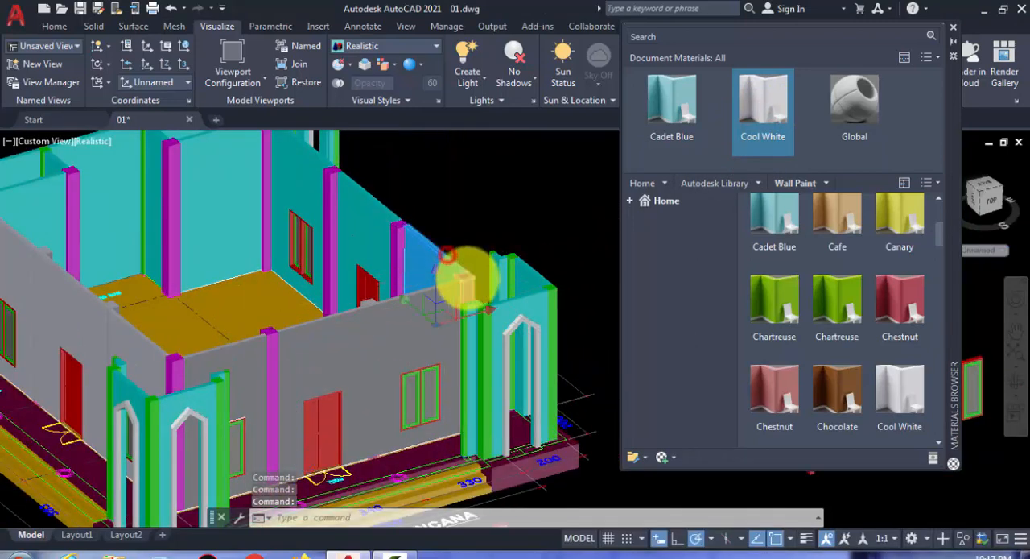
scroll(451, 266, up, 2)
scroll(444, 331, up, 2)
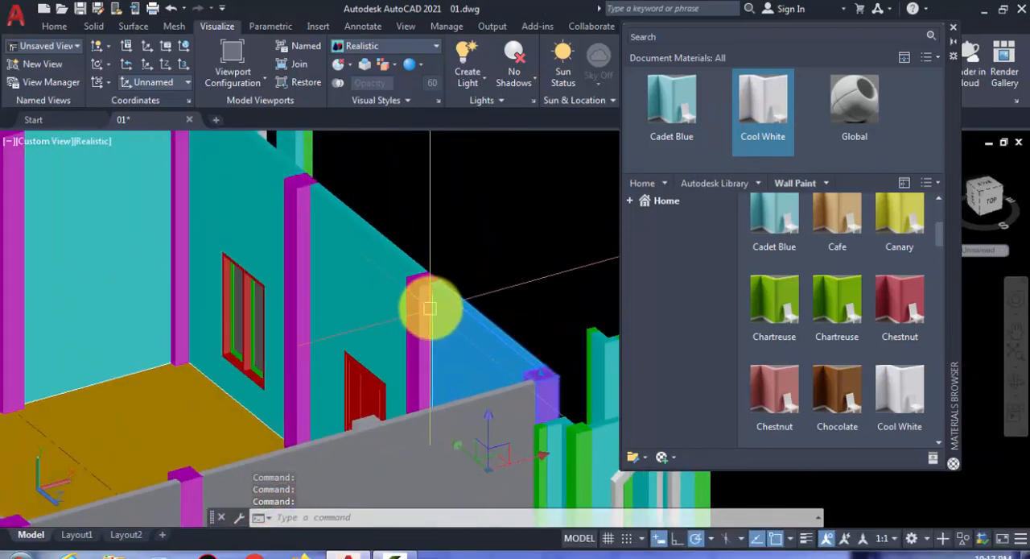
click(300, 215)
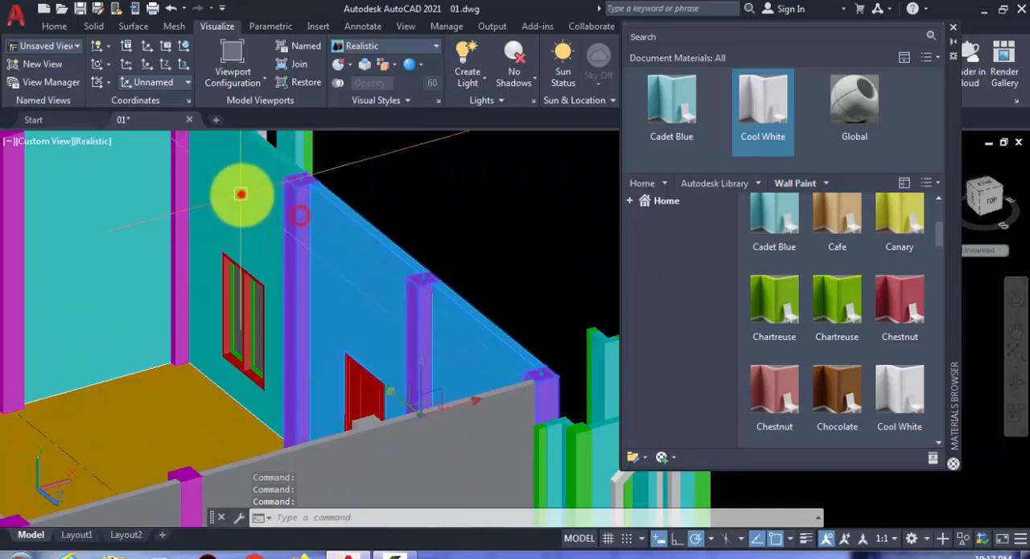
click(240, 194)
middle_drag(243, 216, 538, 343)
click(477, 244)
click(378, 248)
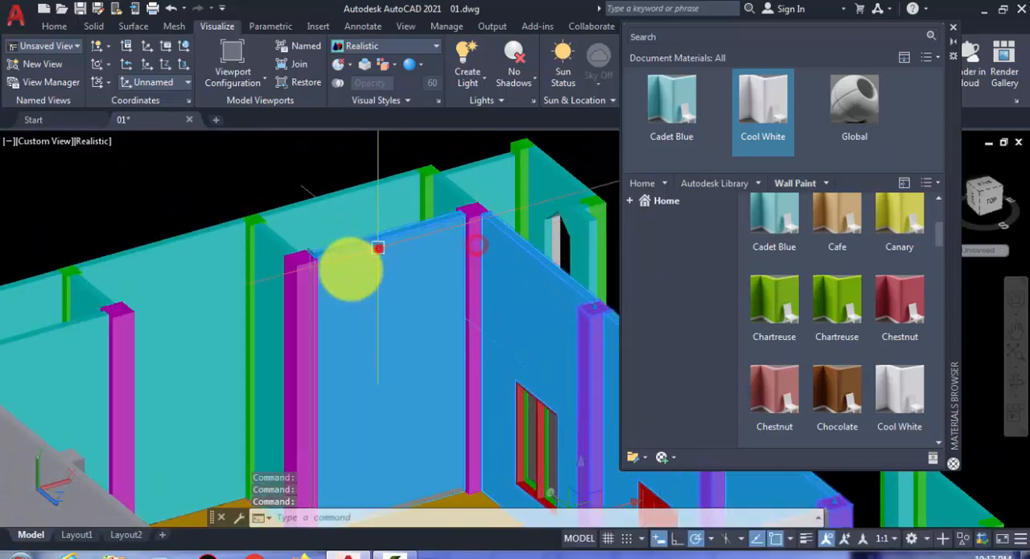
click(314, 292)
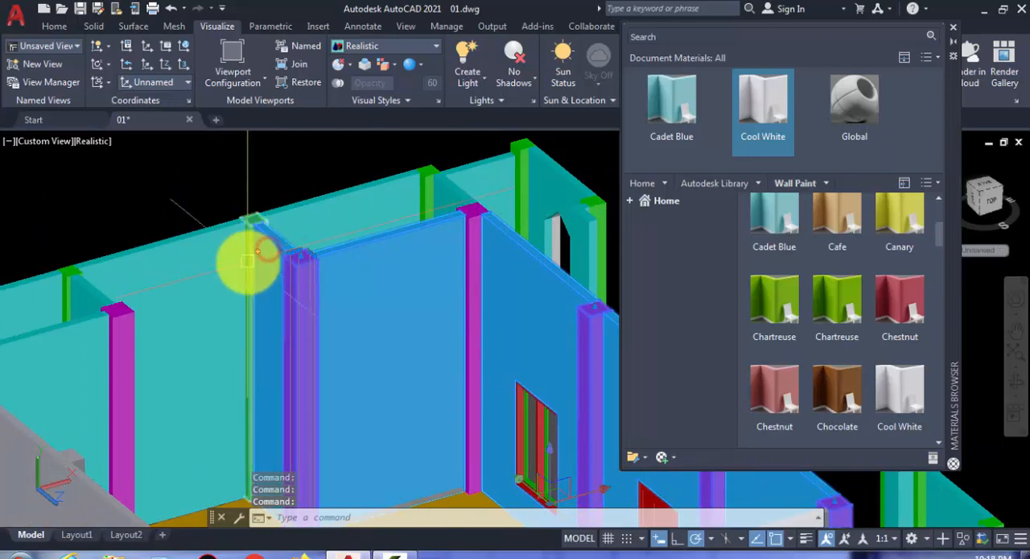
click(170, 263)
click(391, 199)
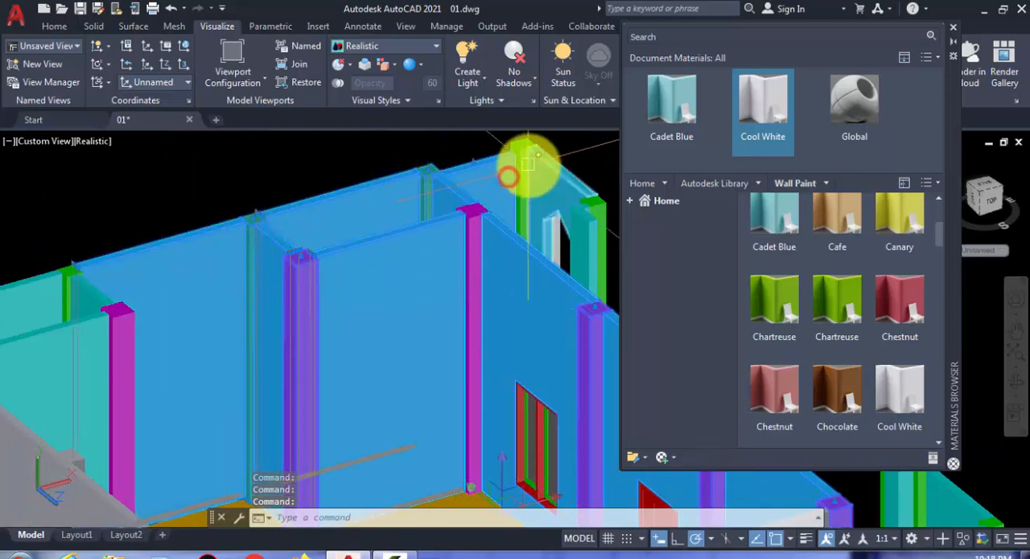
click(767, 117)
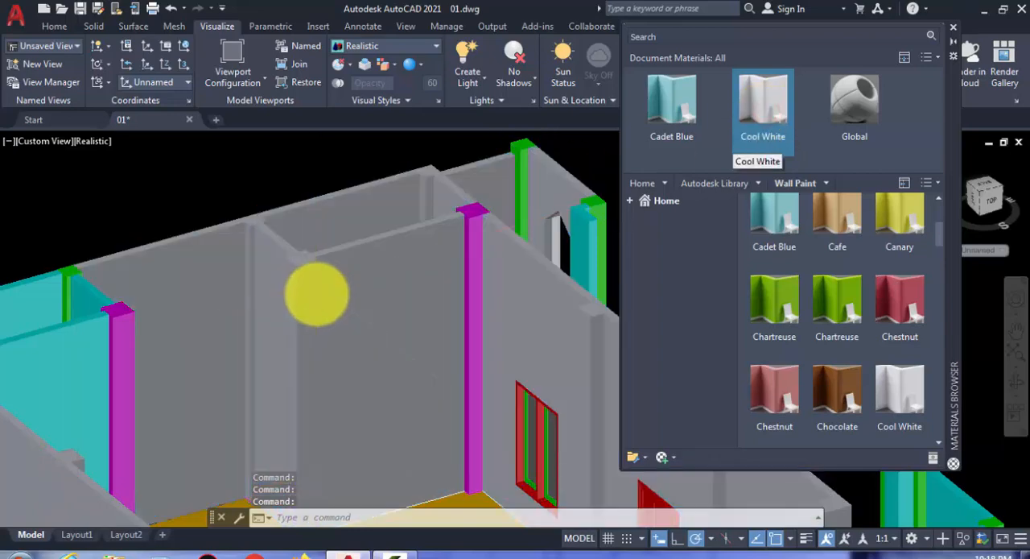
- Apply the Cool White wall paint to the inner rear column and the two magenta columns along the front wall
scroll(317, 296, down, 5)
scroll(274, 275, up, 2)
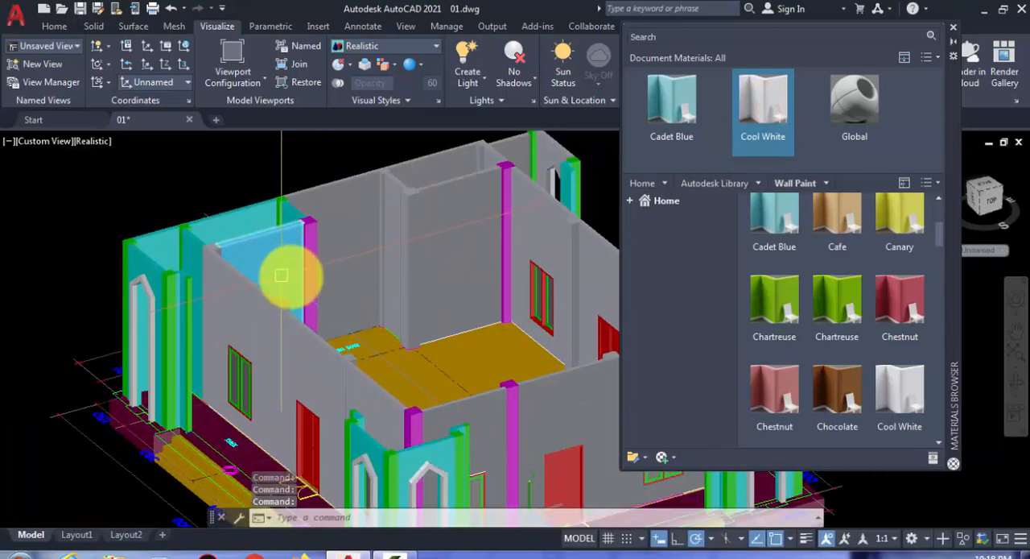
click(318, 261)
click(417, 418)
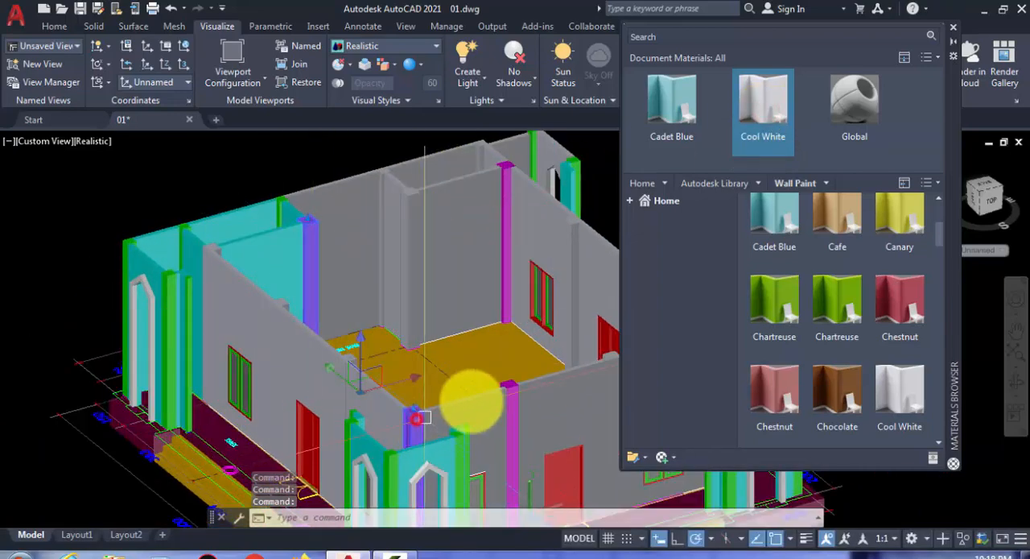
click(515, 388)
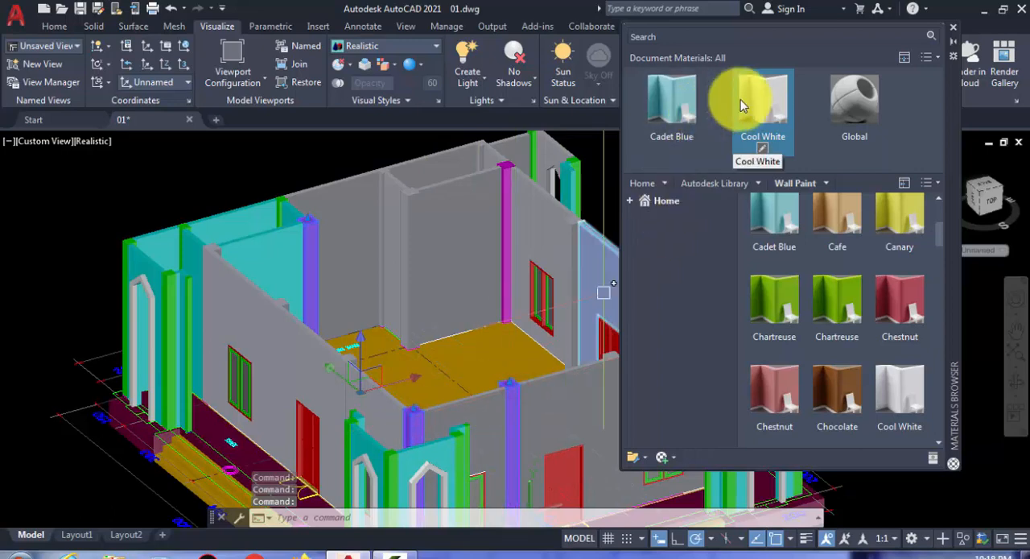
drag(723, 119, 252, 288)
- Apply the Cadet Blue wall paint to the remaining rear room walls and the adjacent arched corner porch with its columns
click(264, 252)
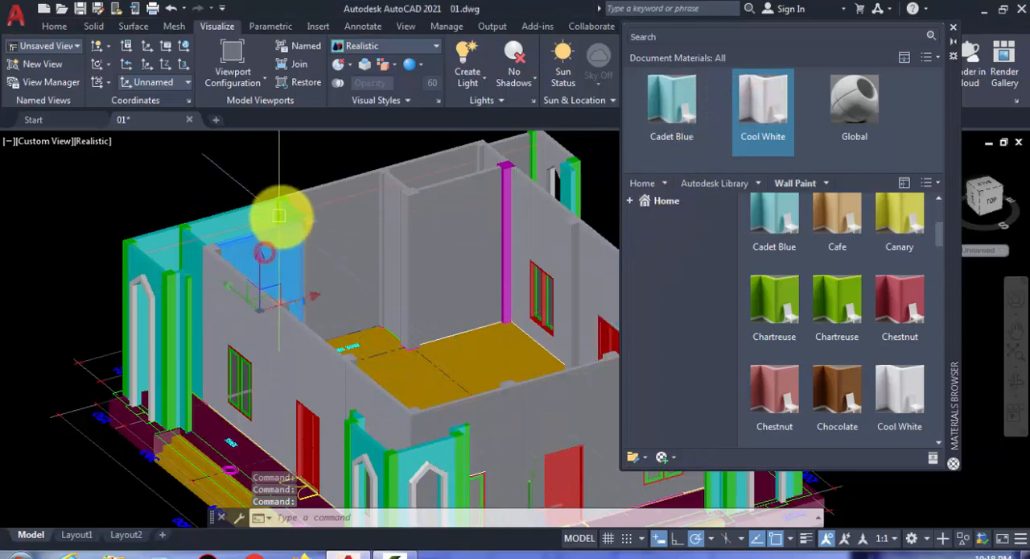
scroll(289, 216, up, 5)
shift+middle_drag(291, 211, 397, 306)
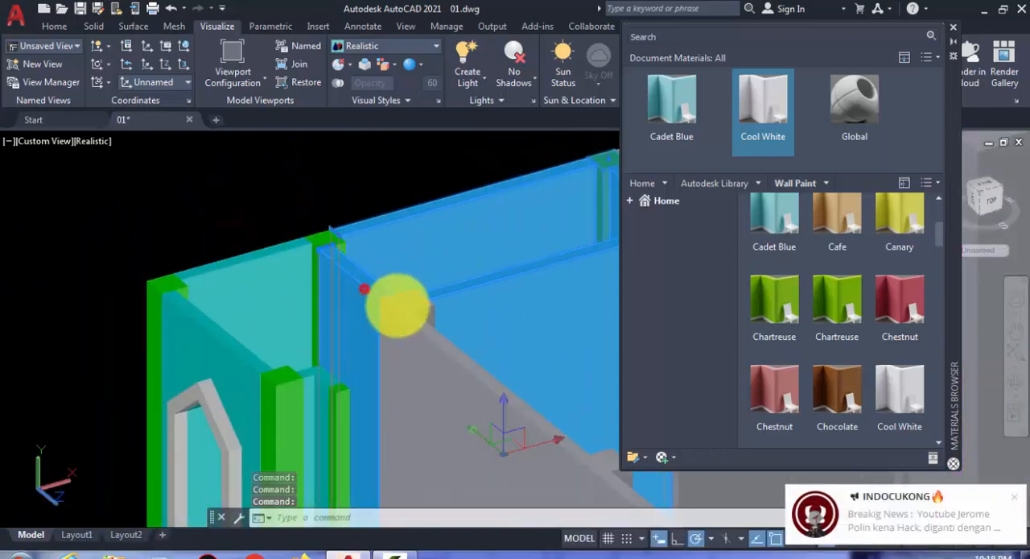
click(1016, 499)
click(278, 257)
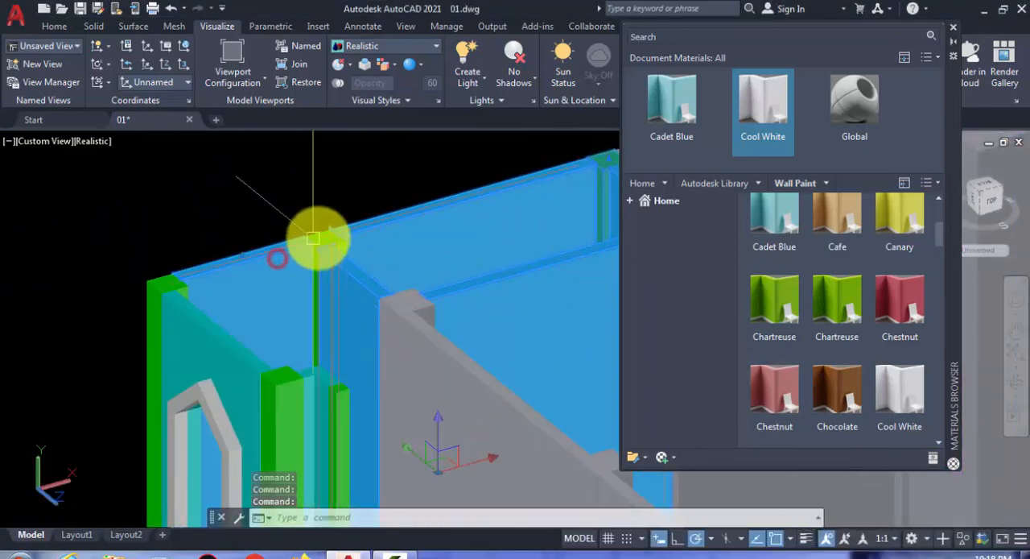
click(320, 237)
click(174, 286)
click(194, 313)
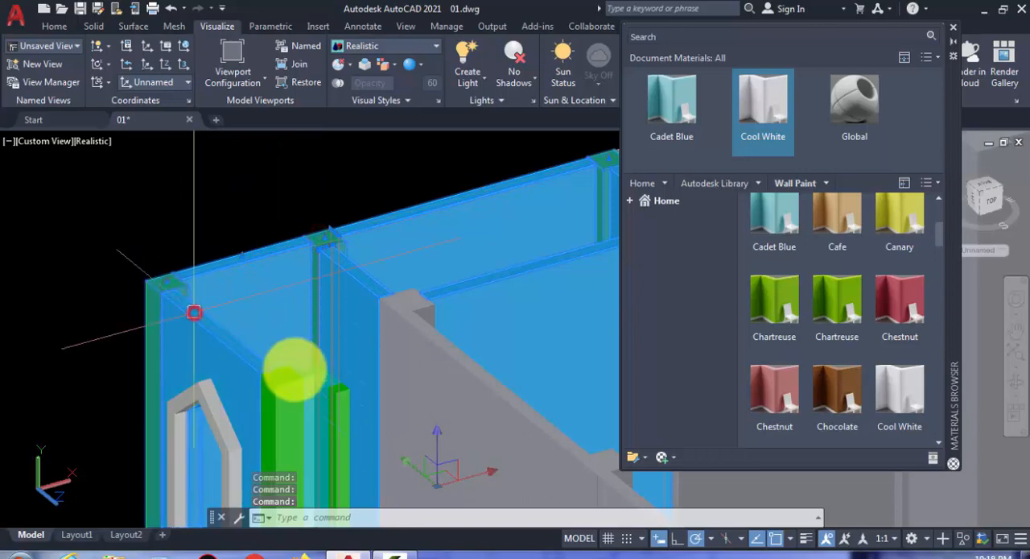
scroll(292, 393, up, 3)
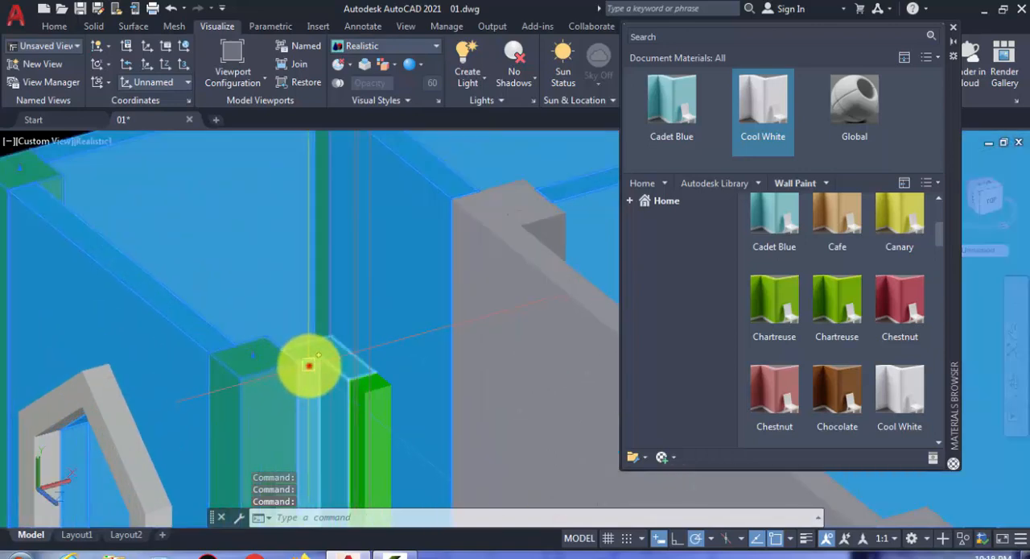
click(674, 117)
click(758, 113)
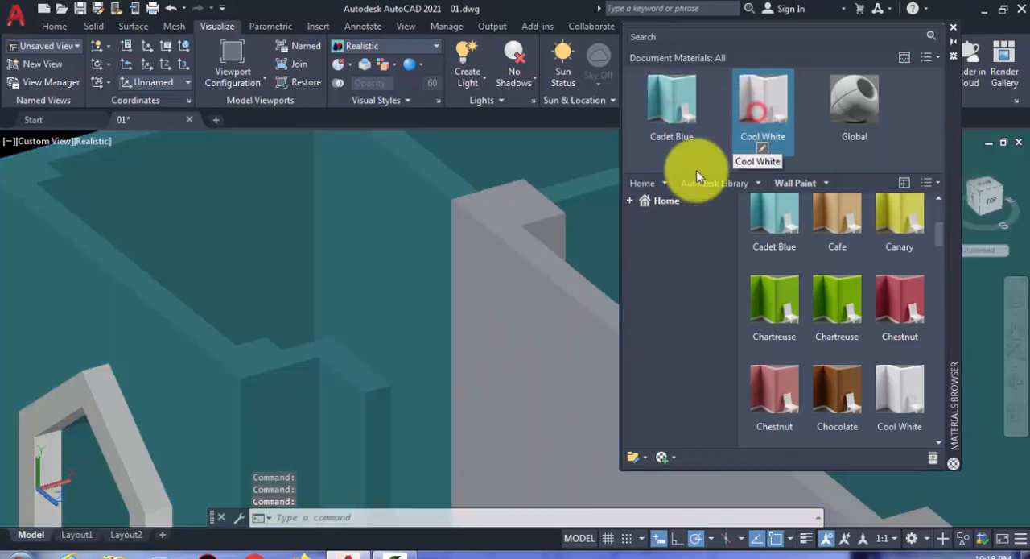
- Apply the Cool White wall paint to the Cadet Blue rear room walls and arched corner porch sections
scroll(266, 422, down, 4)
click(276, 420)
click(220, 380)
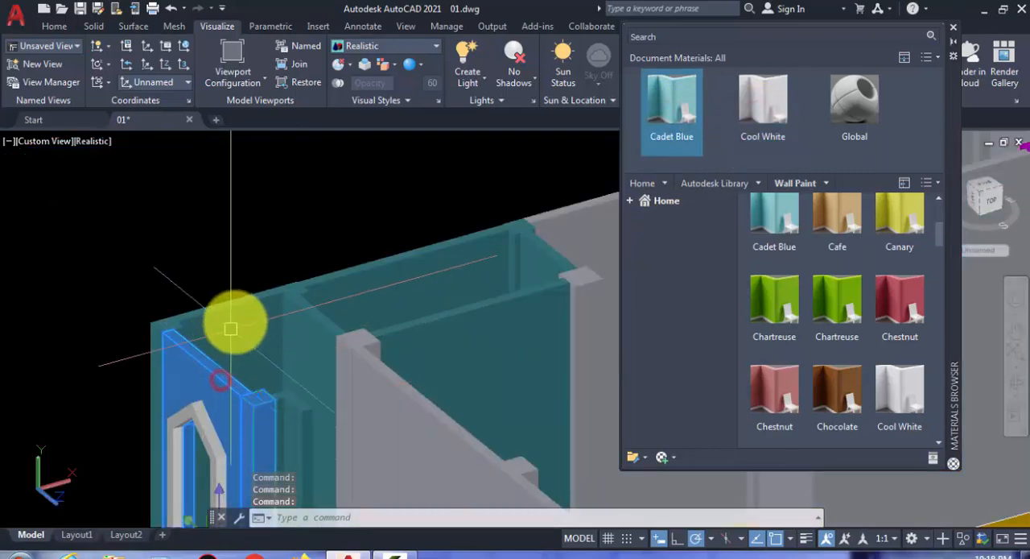
click(160, 328)
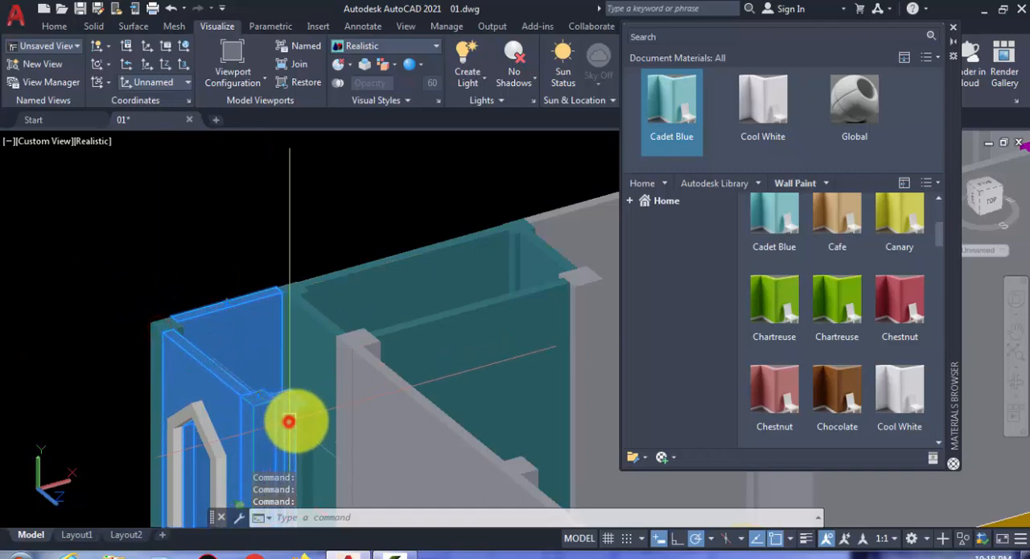
click(300, 420)
click(323, 336)
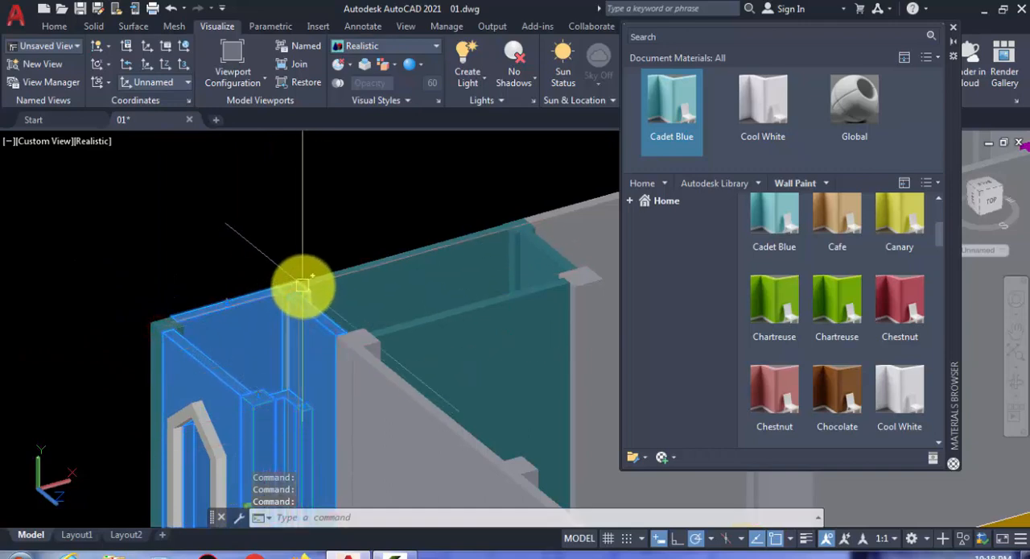
click(496, 341)
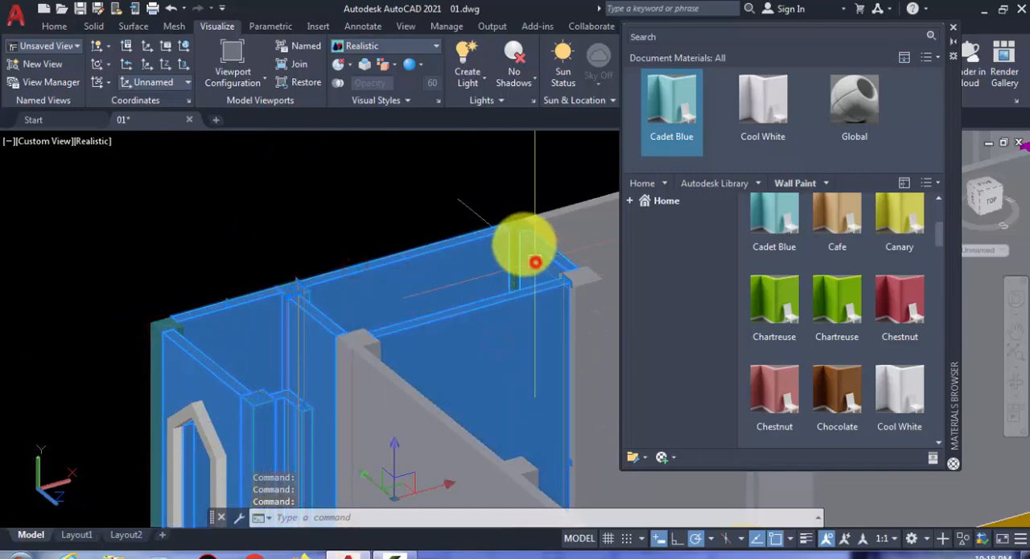
click(769, 101)
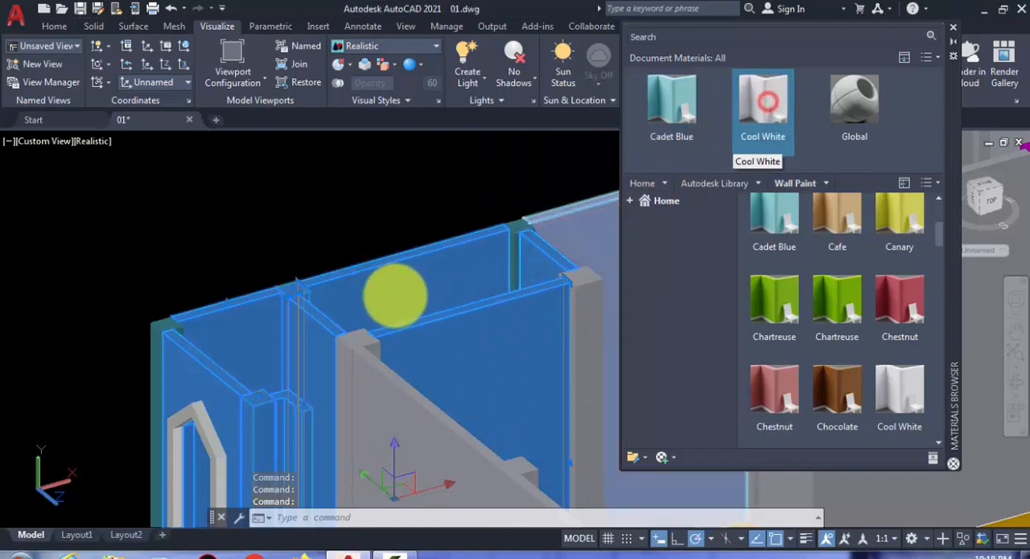
key(Escape)
- Apply the Cool White wall paint to the outer corner column of the arched porch and the remaining rear wall column
scroll(389, 295, down, 6)
middle_drag(360, 309, 321, 284)
scroll(334, 296, up, 8)
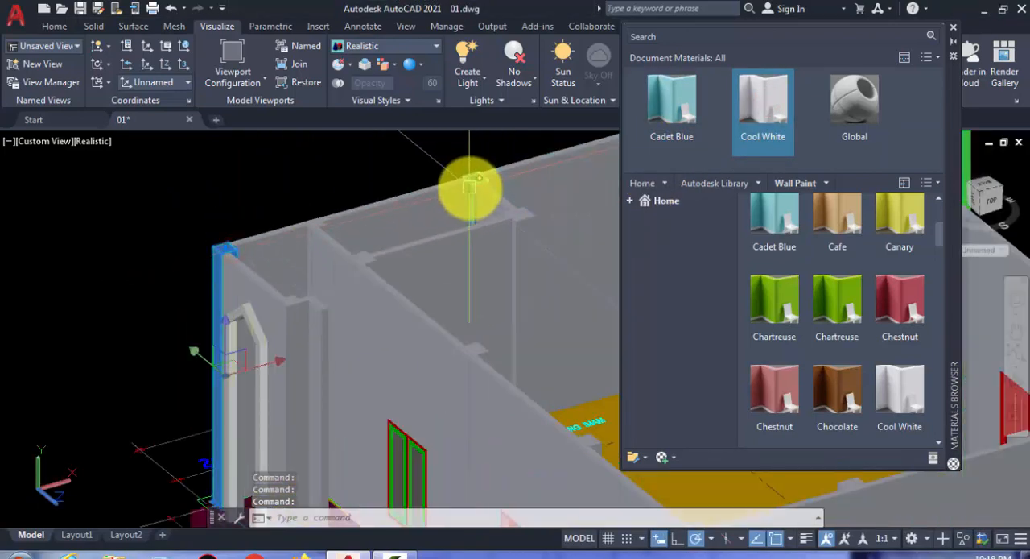
click(471, 188)
click(762, 107)
key(Escape)
- Apply the Cool White wall paint to the last magenta interior column and the far rear corner porch's walls and columns
scroll(350, 275, down, 5)
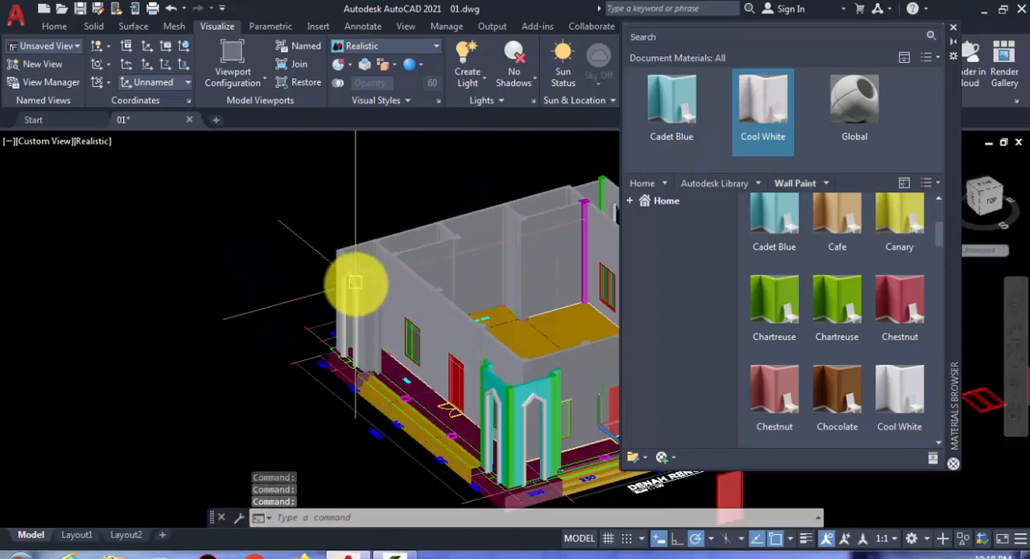
middle_drag(356, 283, 168, 272)
scroll(411, 200, up, 3)
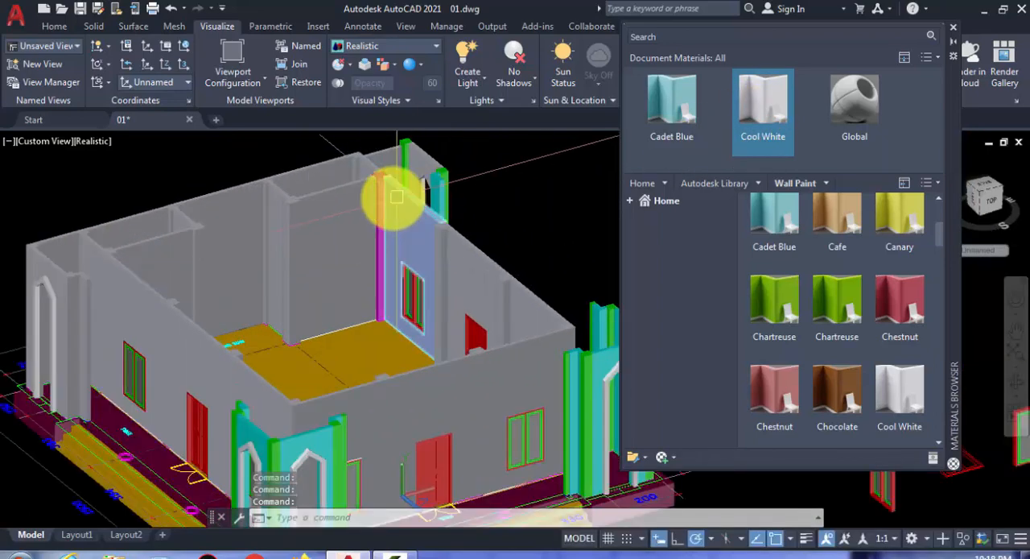
scroll(404, 145, up, 5)
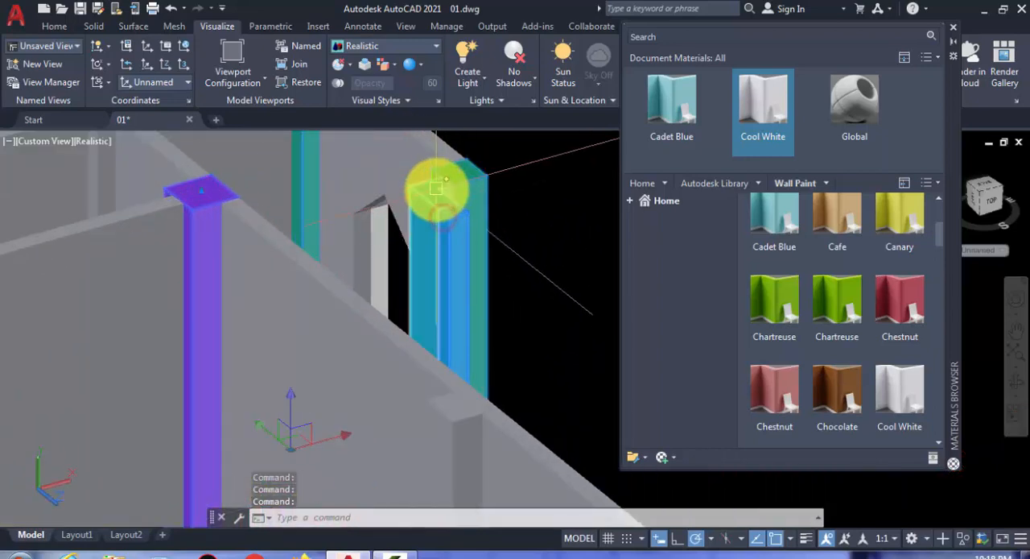
click(765, 108)
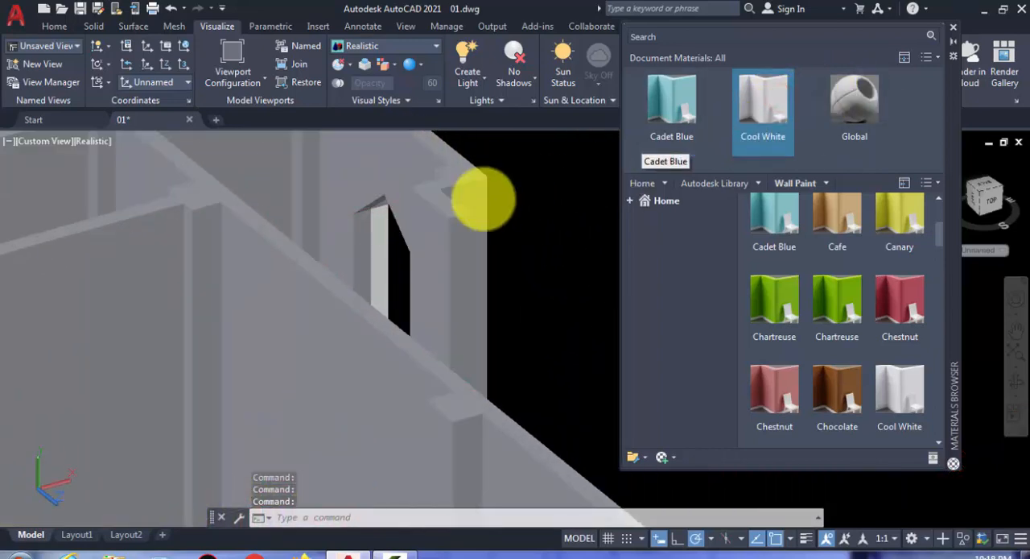
- Apply the Cool White wall paint to the arched walls and green columns of the nearest front corner porch
scroll(411, 229, down, 8)
middle_drag(425, 241, 463, 167)
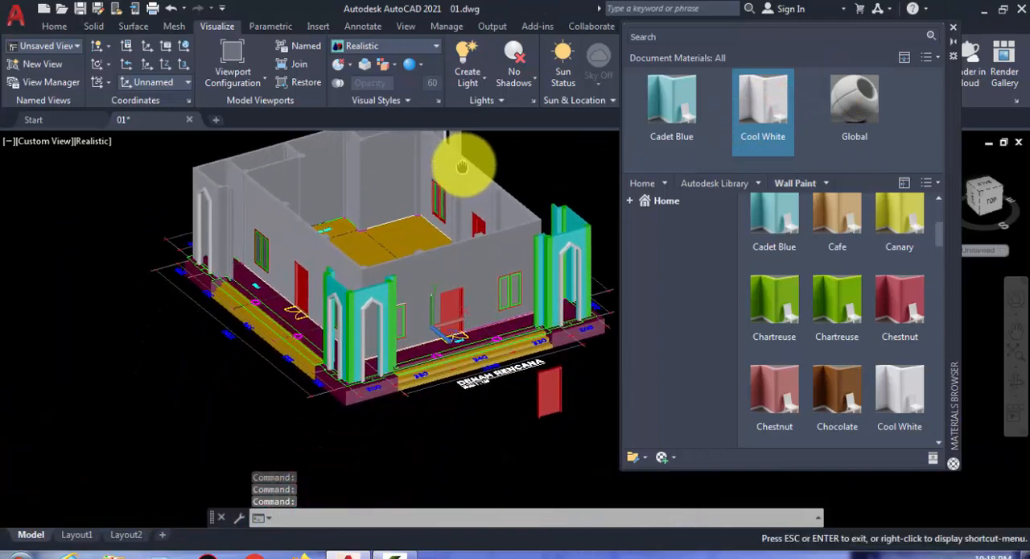
scroll(379, 318, up, 8)
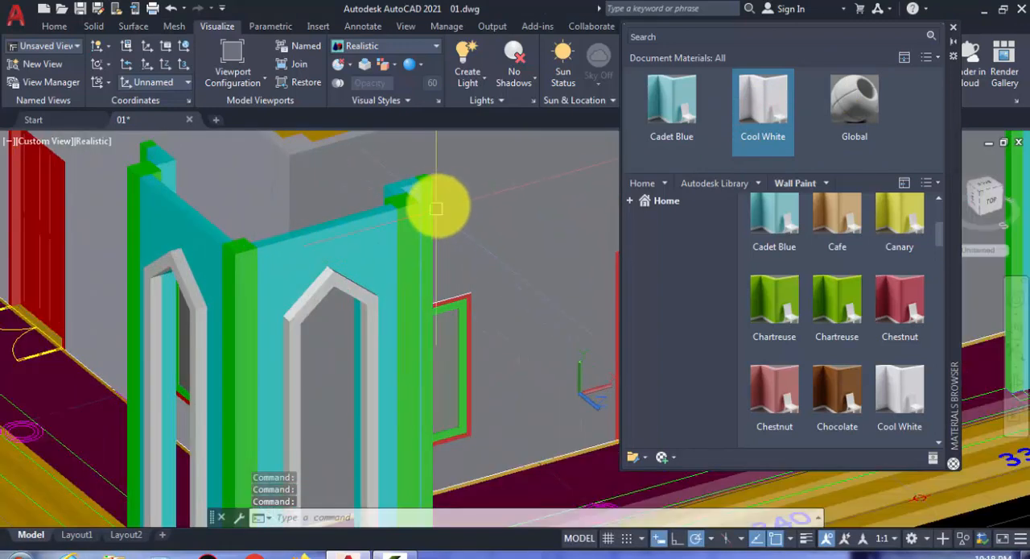
scroll(410, 186, up, 3)
click(409, 185)
click(407, 233)
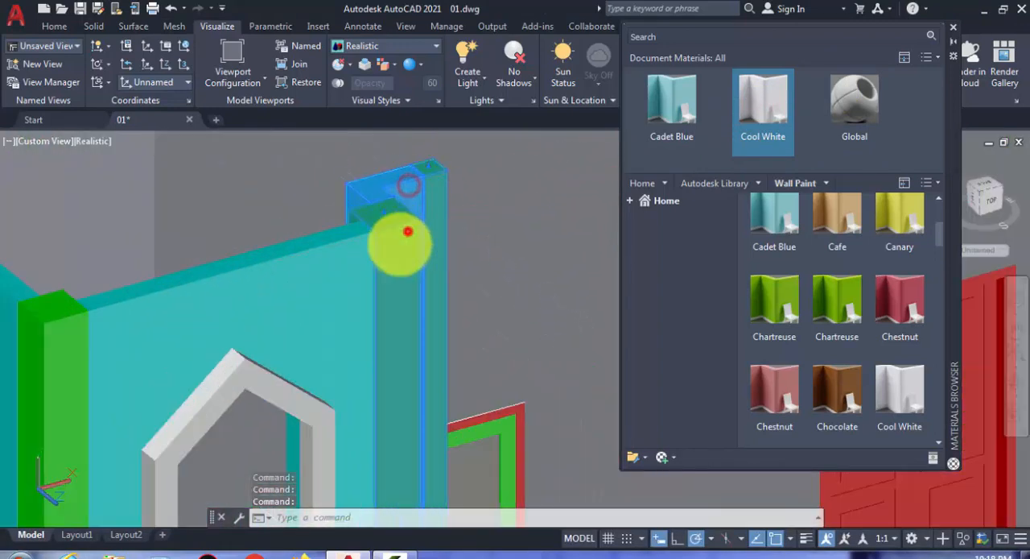
click(320, 278)
scroll(314, 304, down, 2)
middle_drag(308, 309, 575, 253)
middle_drag(467, 268, 469, 270)
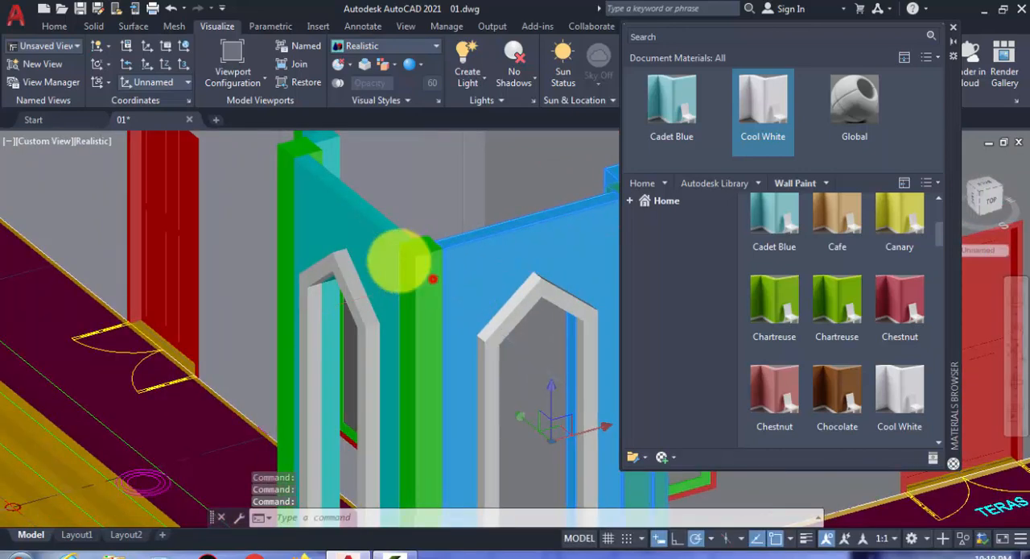
scroll(372, 303, up, 5)
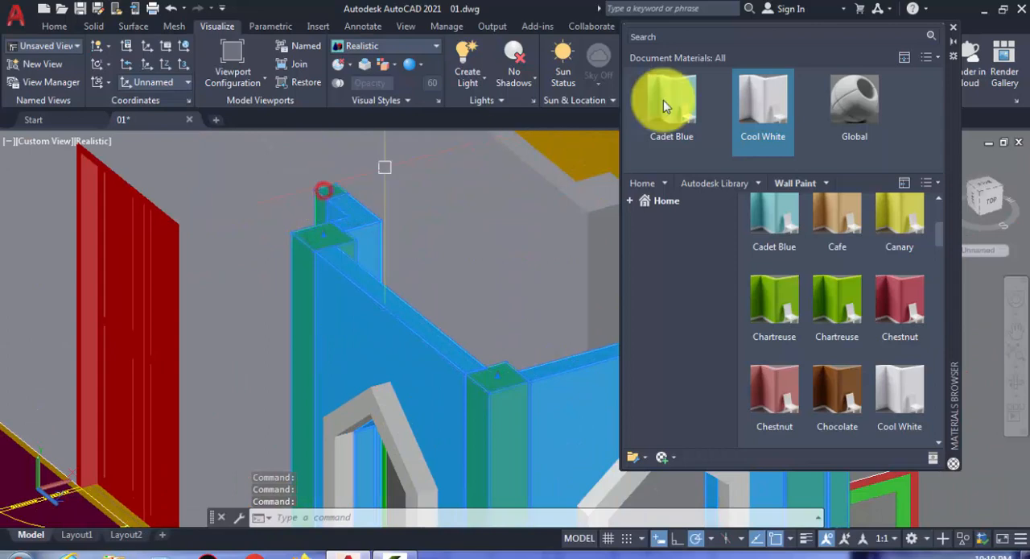
drag(760, 97, 265, 315)
scroll(278, 320, down, 3)
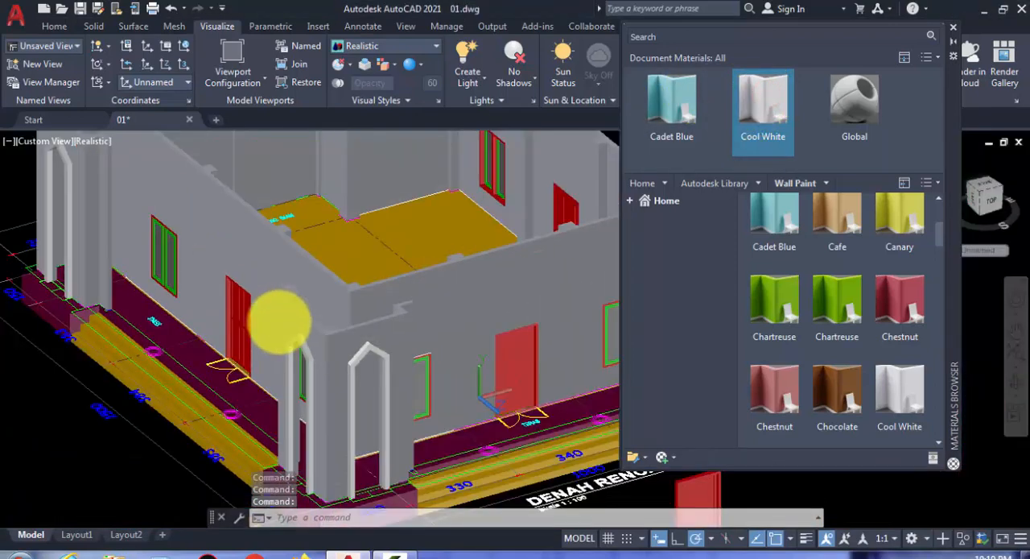
- Apply the Cool White wall paint to the cyan walls and green columns of the right-hand front corner porch
scroll(277, 320, down, 2)
scroll(471, 322, down, 2)
scroll(516, 326, down, 2)
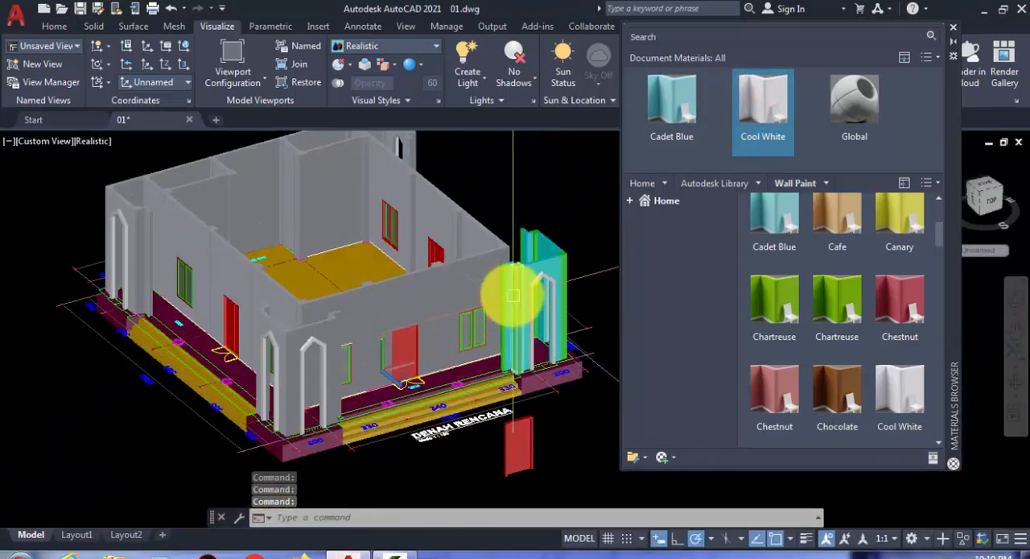
scroll(507, 290, up, 3)
click(500, 279)
scroll(500, 279, up, 3)
click(508, 260)
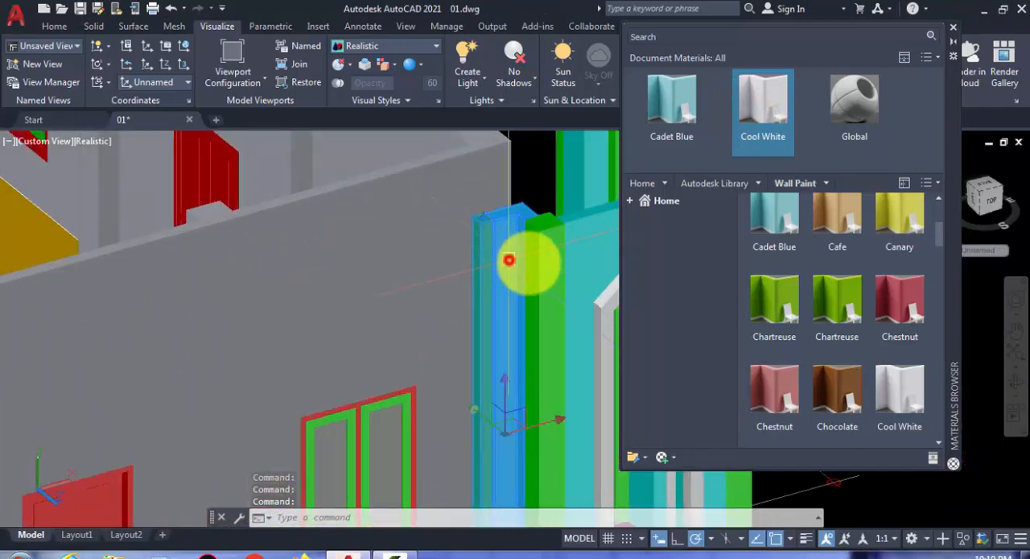
click(542, 257)
middle_drag(544, 258, 382, 336)
click(552, 272)
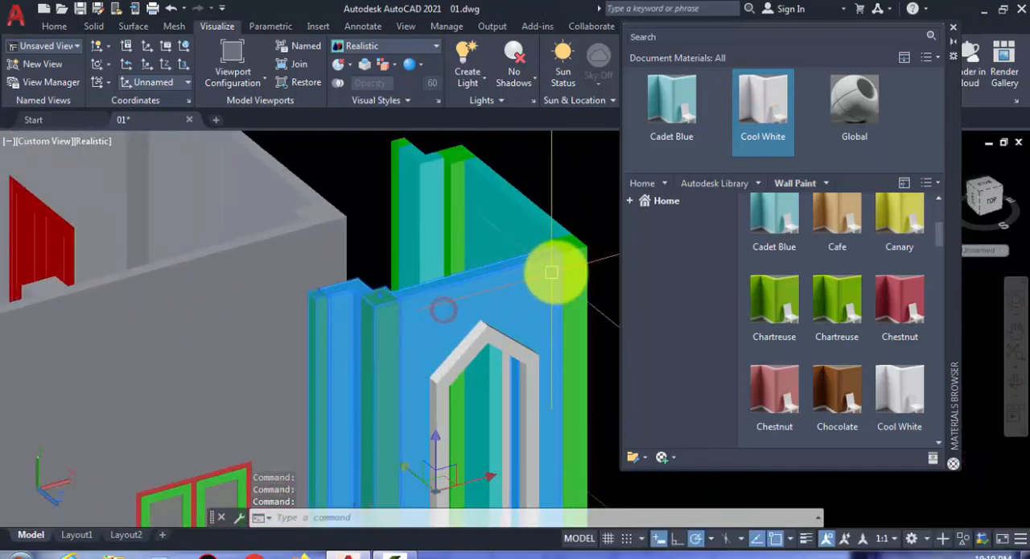
click(523, 220)
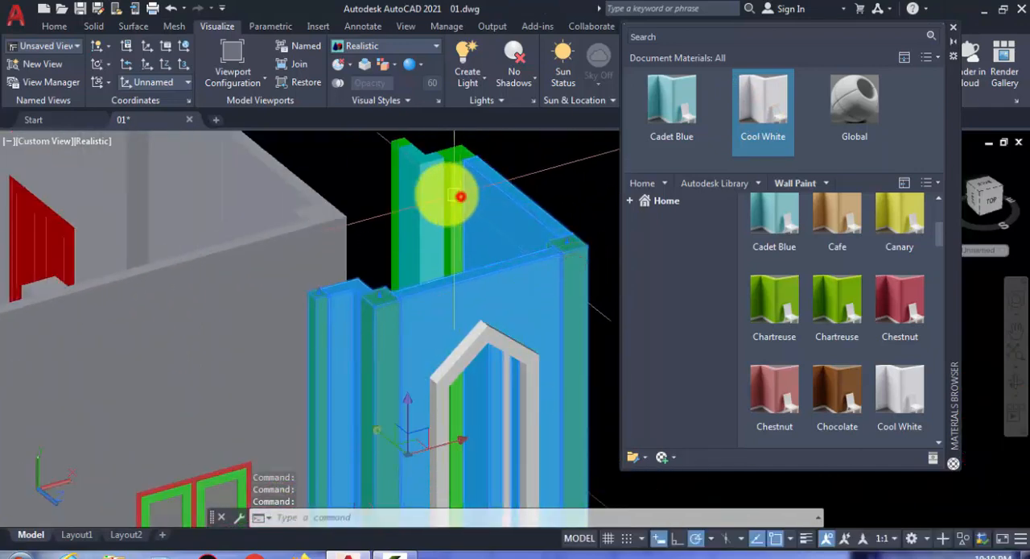
click(431, 185)
click(460, 177)
click(398, 182)
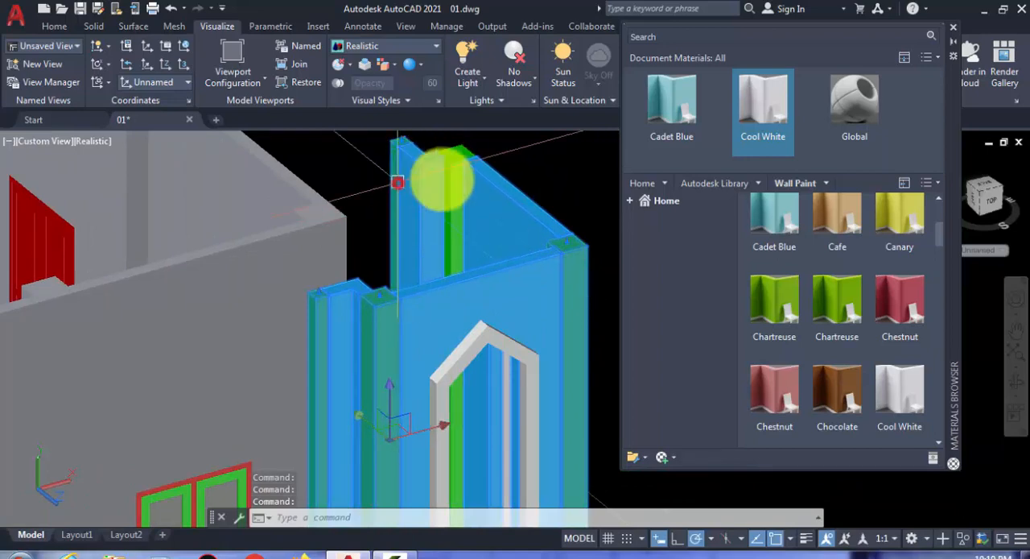
click(773, 110)
- Apply the Cool White wall paint to the remaining green column at the back of the same corner porch
click(452, 179)
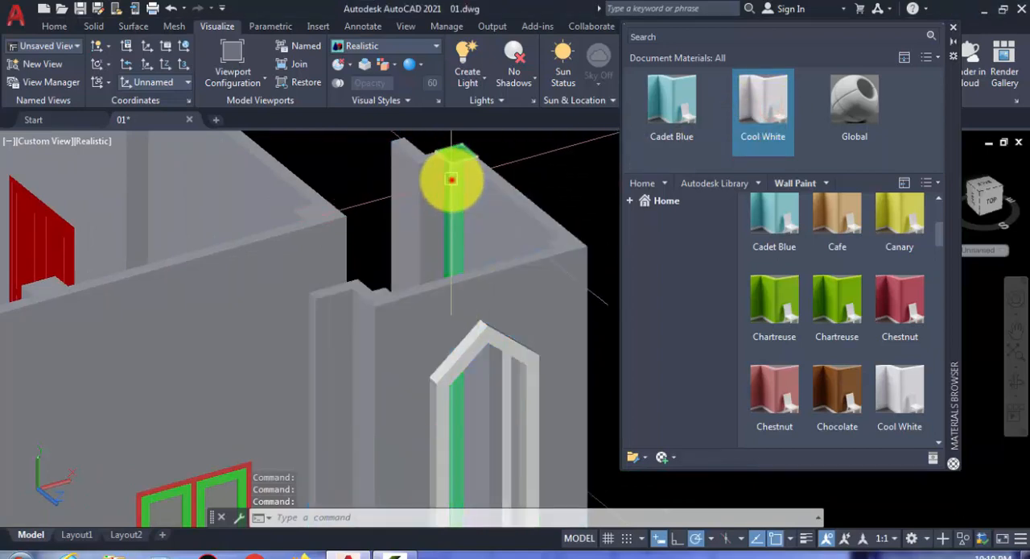
click(749, 111)
scroll(391, 349, down, 10)
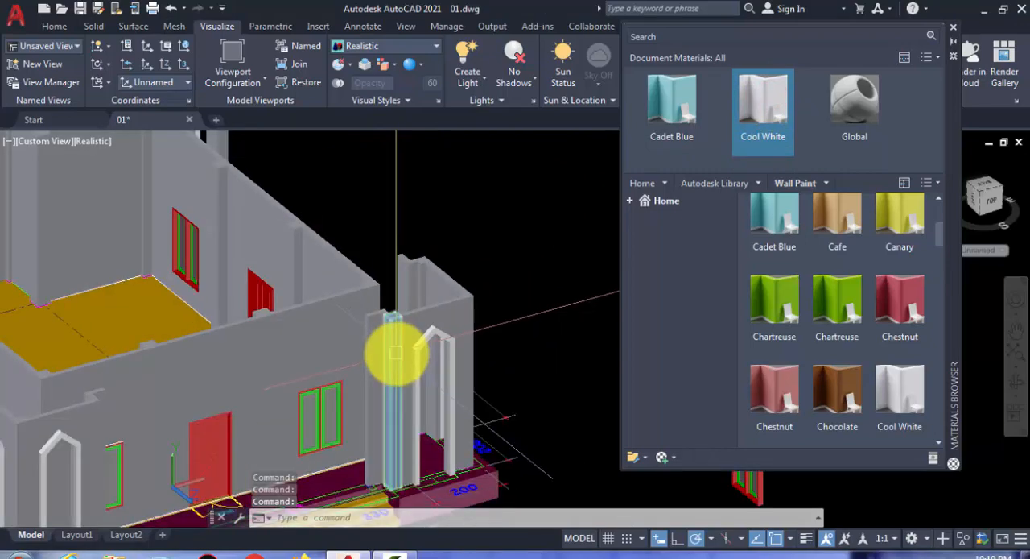
scroll(358, 348, up, 6)
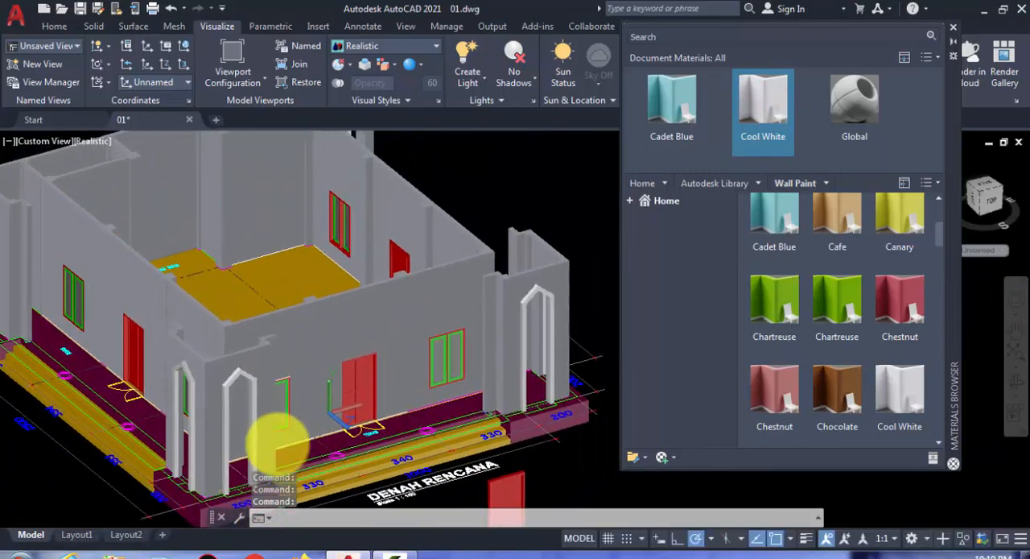
shift+middle_drag(356, 379, 384, 324)
scroll(476, 323, up, 5)
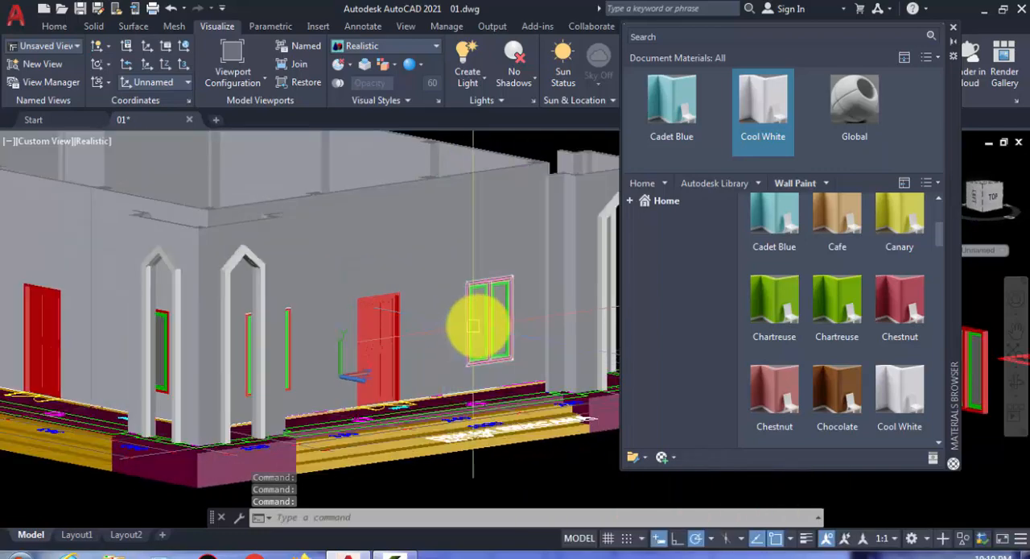
click(472, 294)
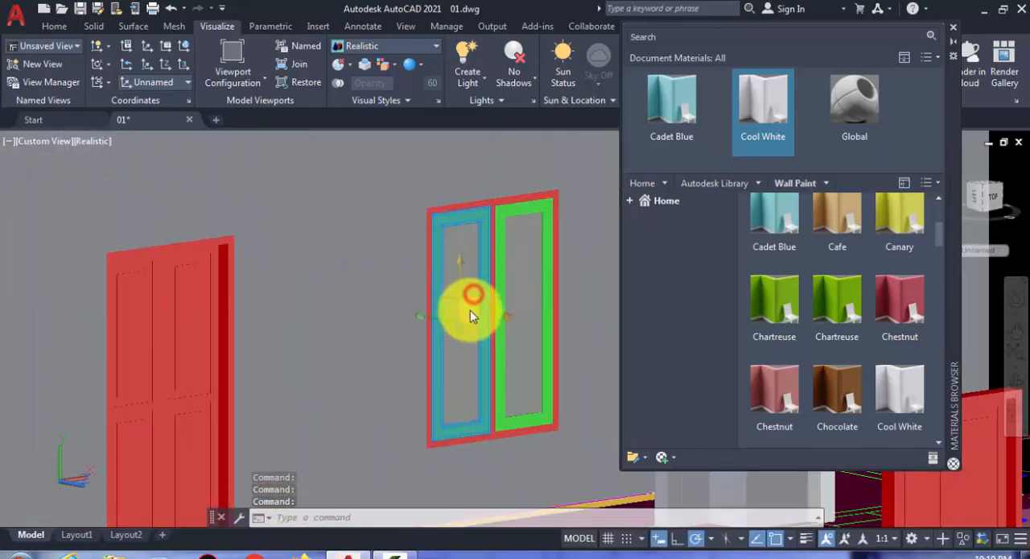
scroll(455, 312, down, 3)
key(Escape)
- Ungroup the red double door beside the double window in the front wall, accepting the proposed group
click(287, 319)
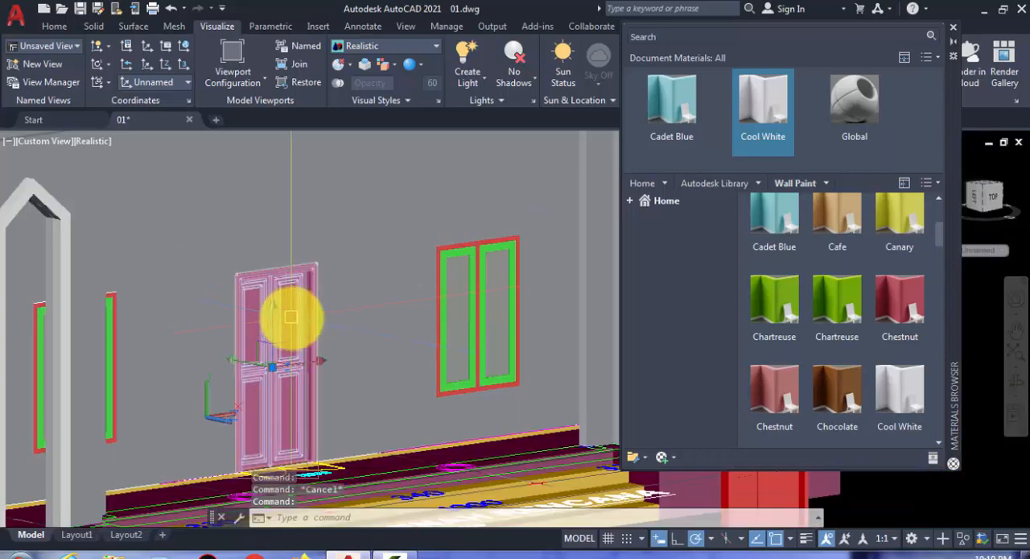
text(ungroup)
key(Return)
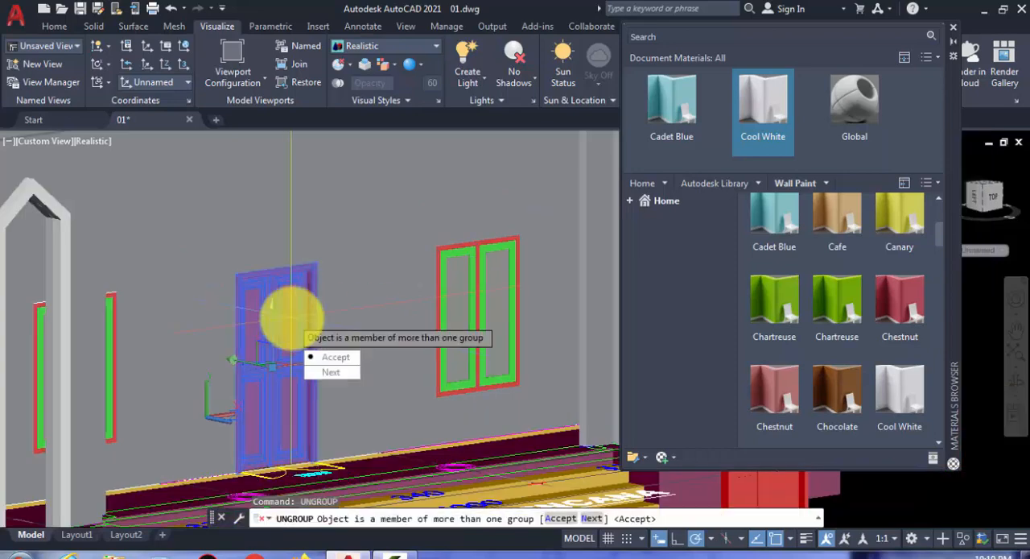
key(Return)
key(Escape)
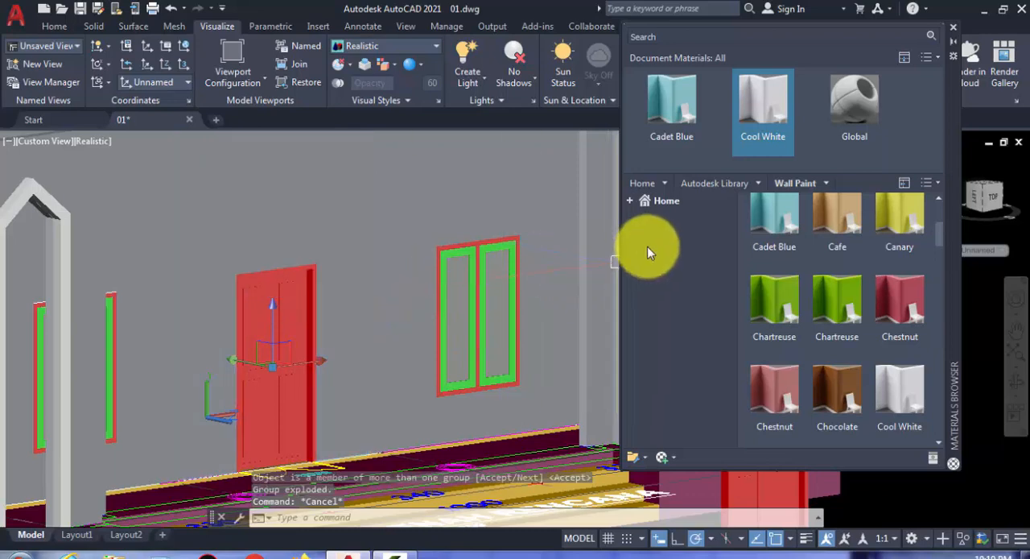
- Display the Autodesk Library's material categories to choose a different material type
click(745, 144)
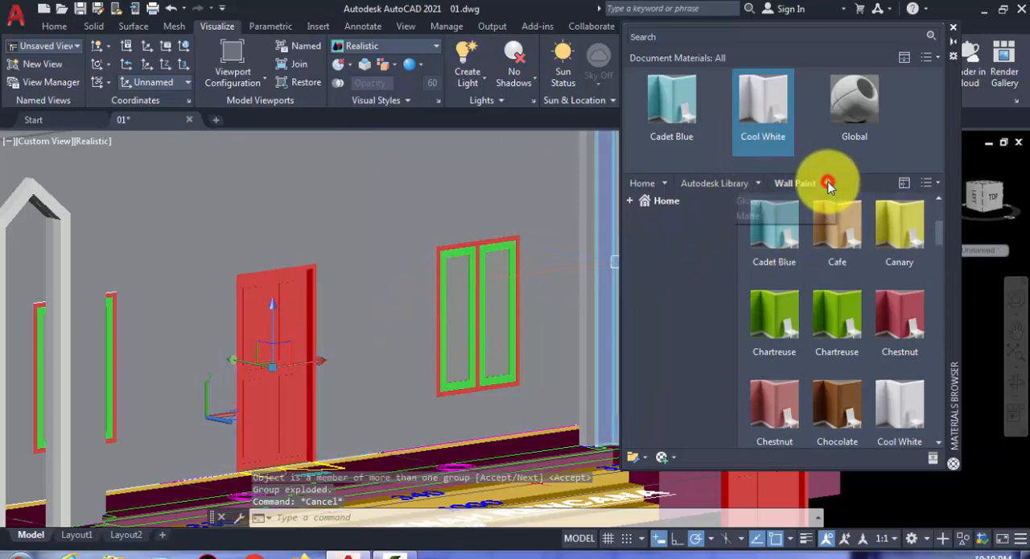
click(760, 182)
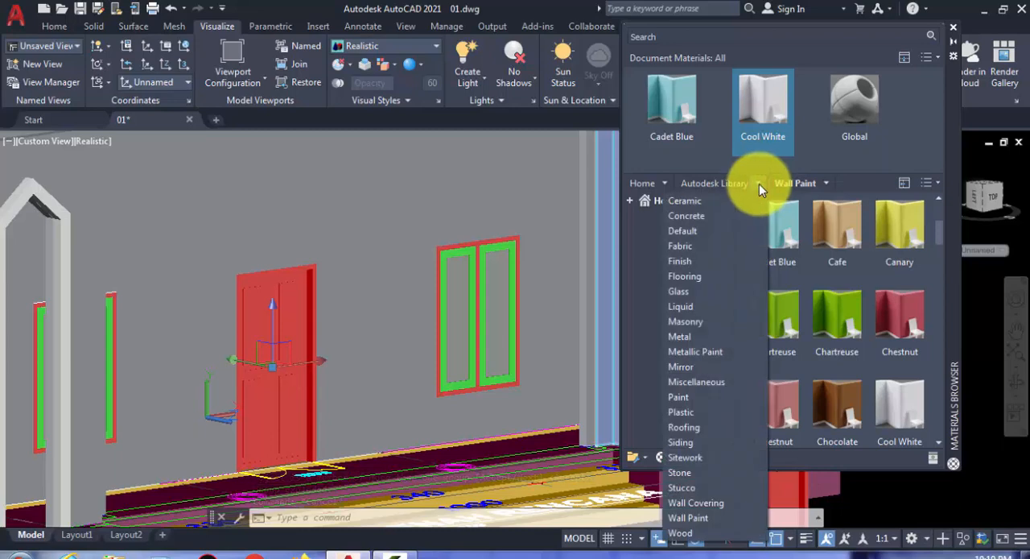
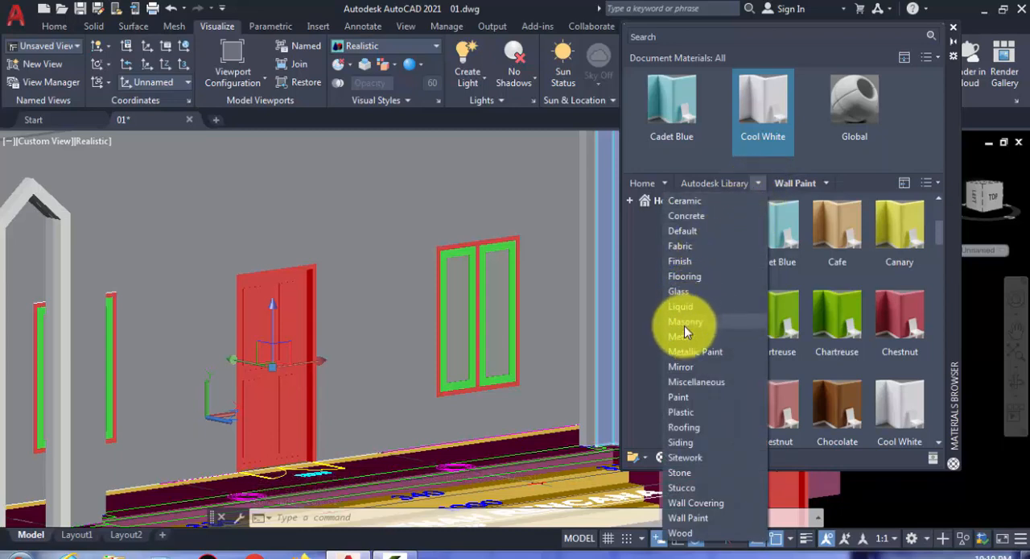
- Apply the library's Blue - Glazing glass to both panes of the double window right of the front door
click(672, 289)
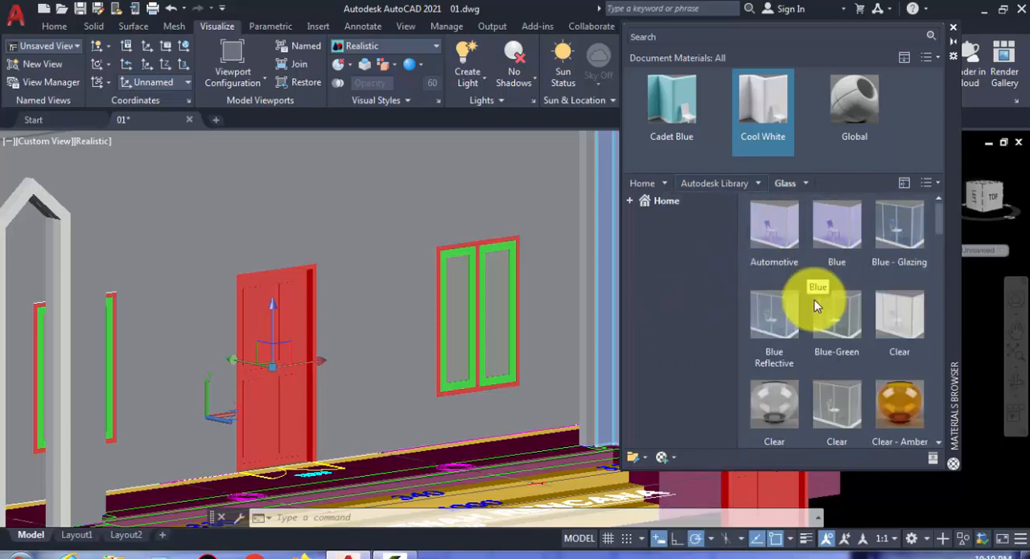
click(890, 275)
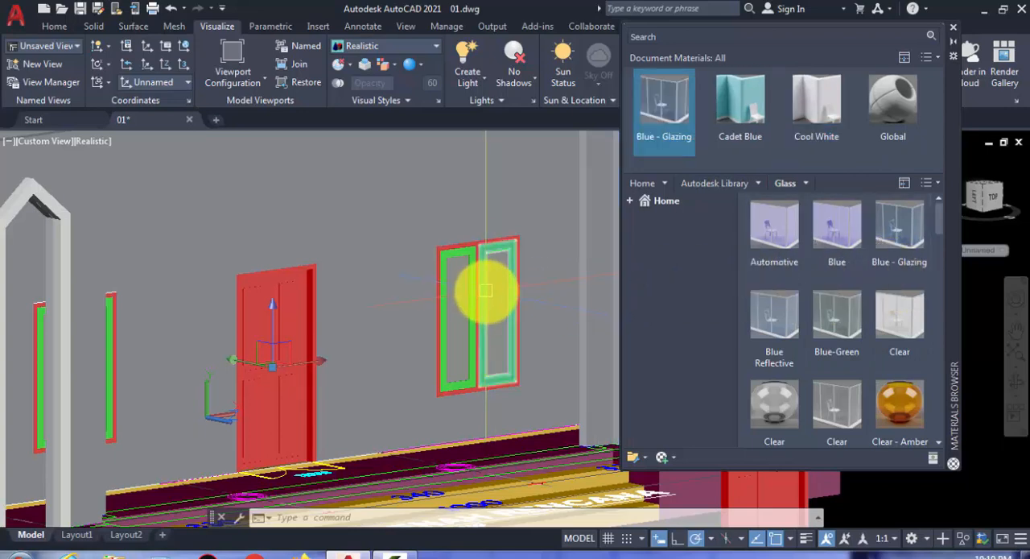
scroll(485, 291, up, 4)
click(507, 282)
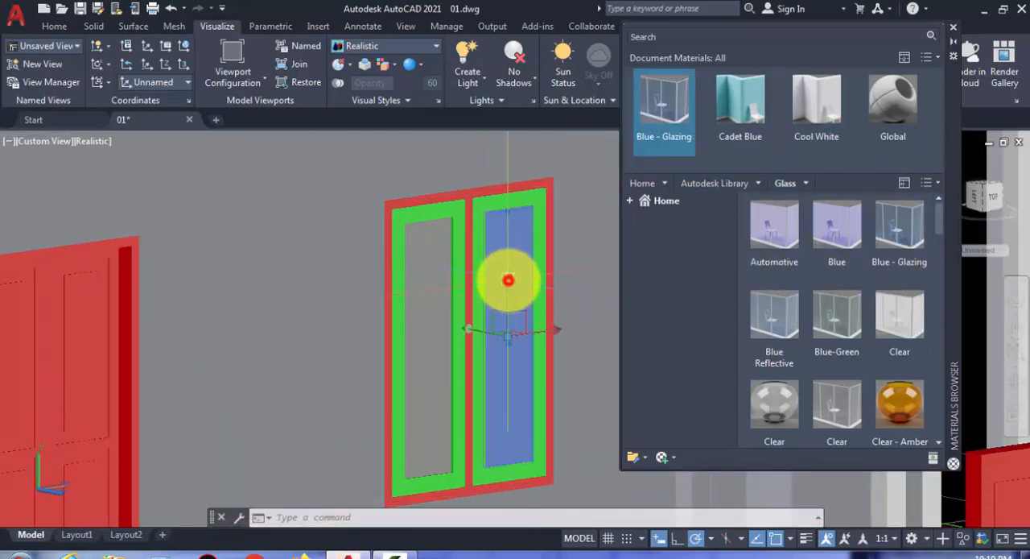
click(438, 276)
click(672, 110)
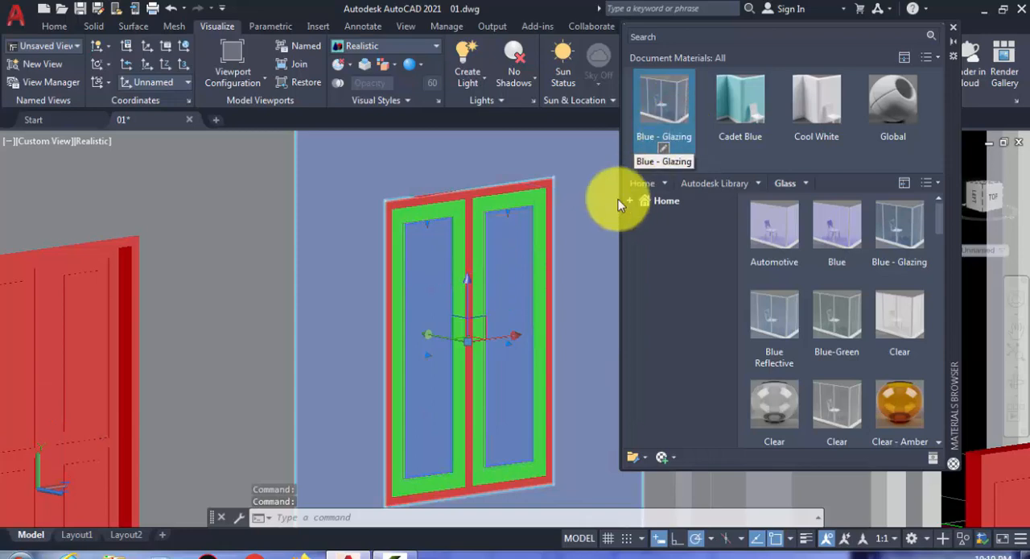
key(Escape)
- Try to apply Blue - Glazing to the left pane and the right sash of the double window left of the front door
scroll(476, 311, down, 4)
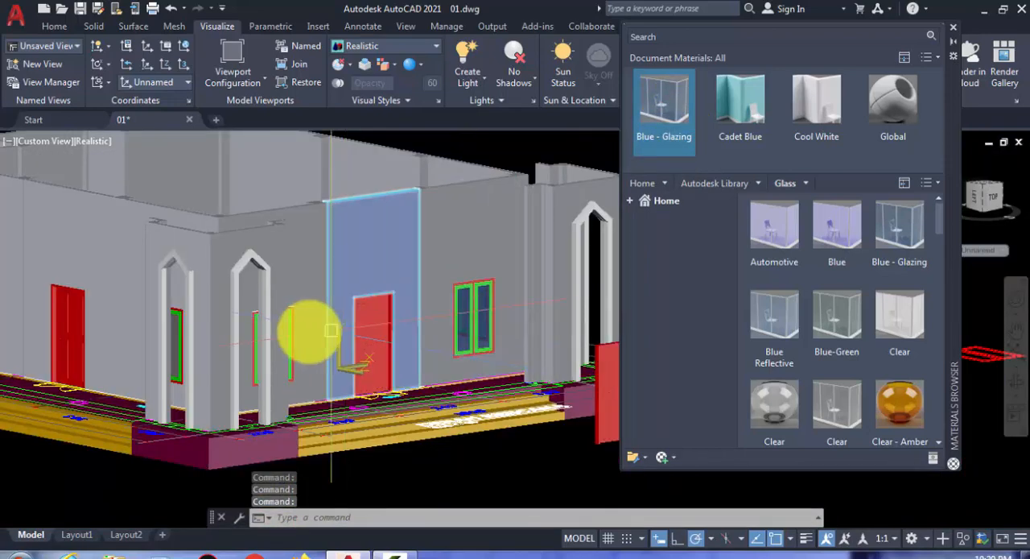
shift+middle_drag(331, 330, 293, 368)
scroll(265, 346, up, 2)
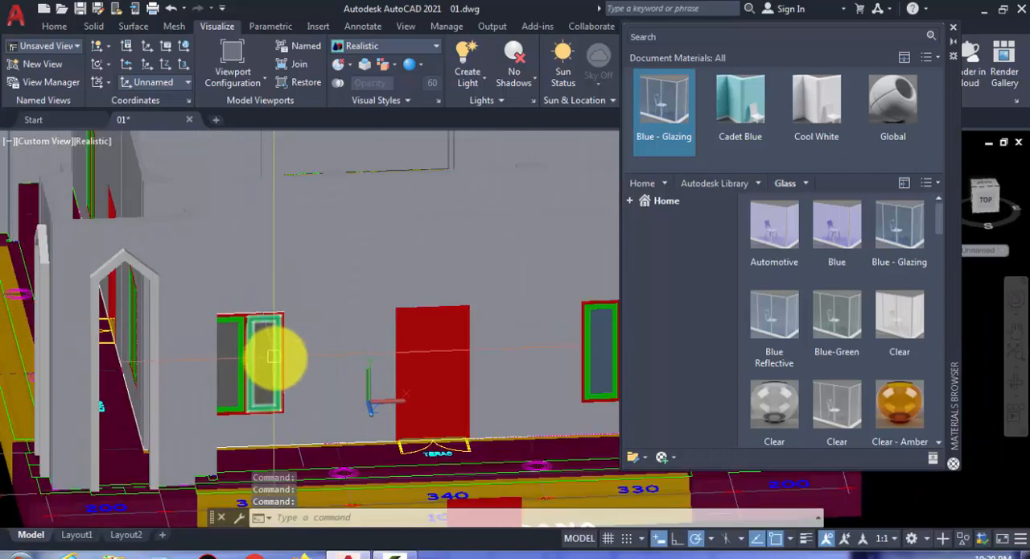
scroll(271, 358, up, 2)
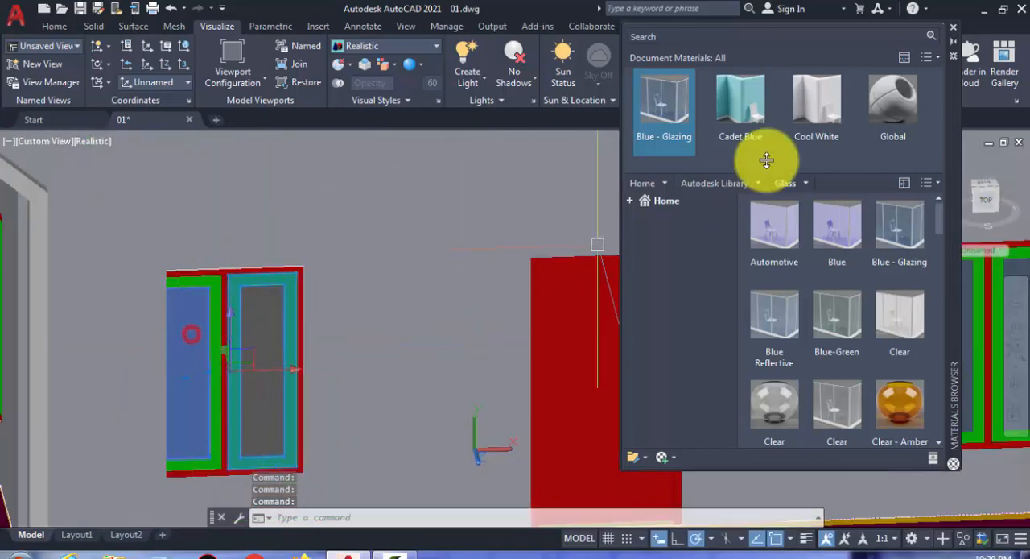
drag(660, 103, 326, 299)
scroll(272, 333, down, 3)
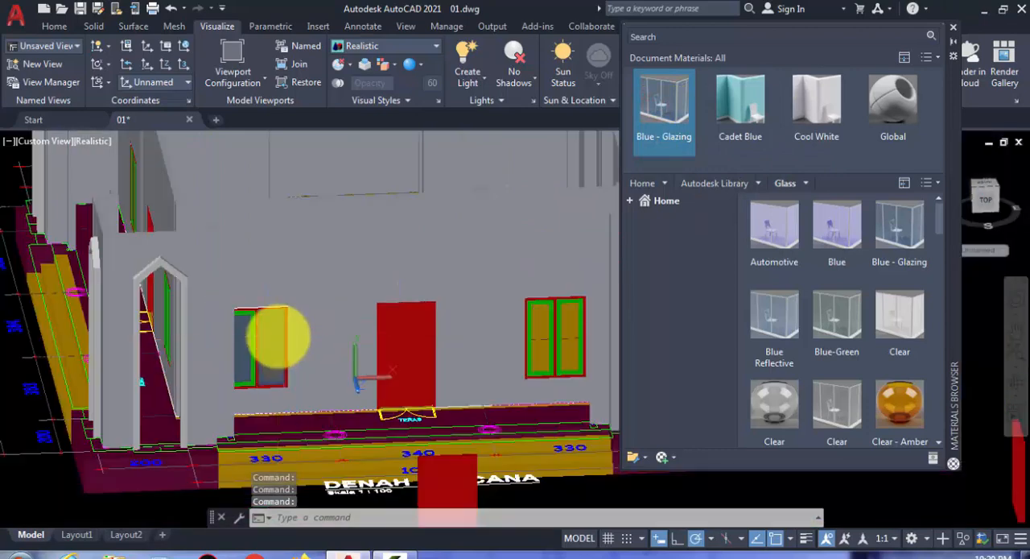
scroll(270, 342, up, 5)
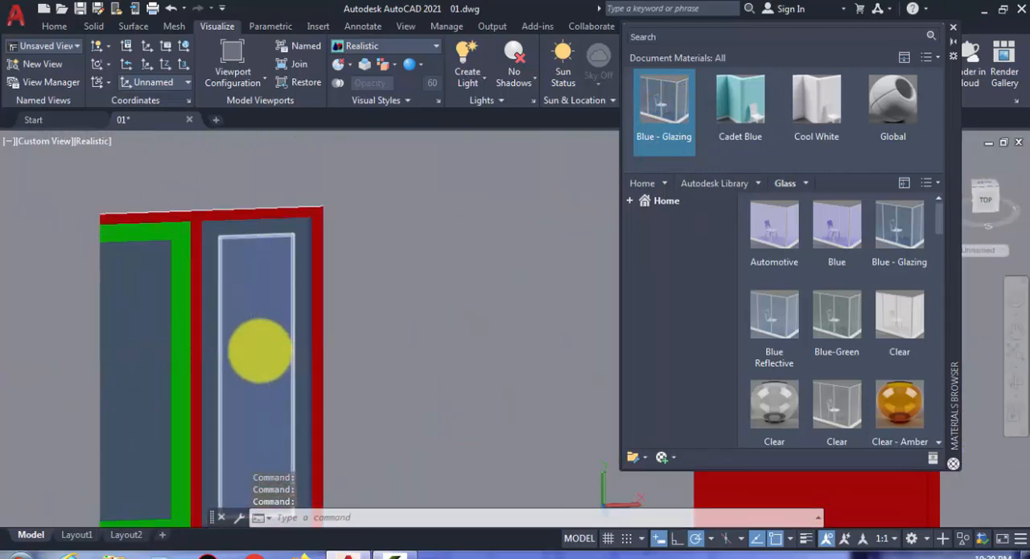
scroll(259, 350, down, 2)
- Apply Blue - Glazing to both glass panes of the double window left of the front door
scroll(257, 344, up, 3)
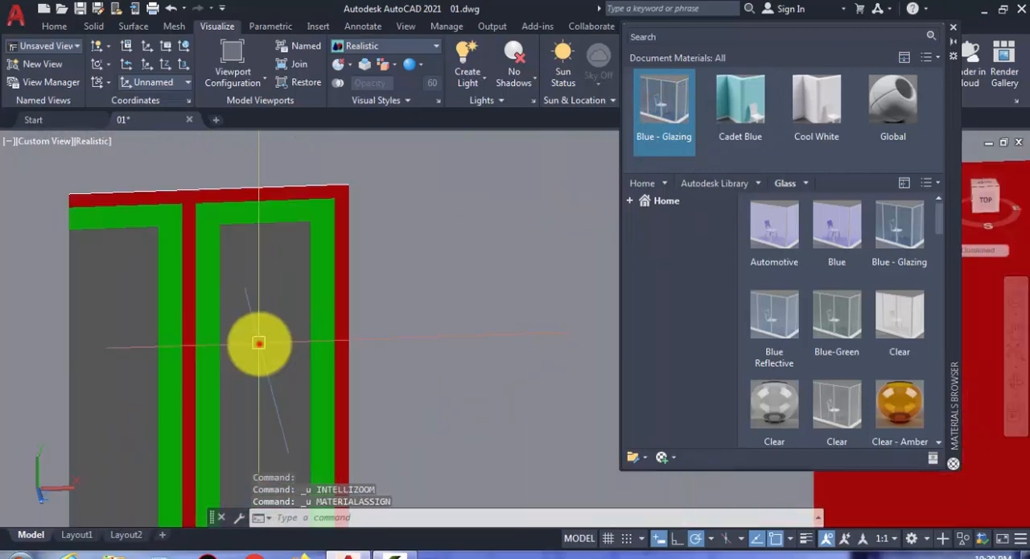
click(118, 309)
click(680, 103)
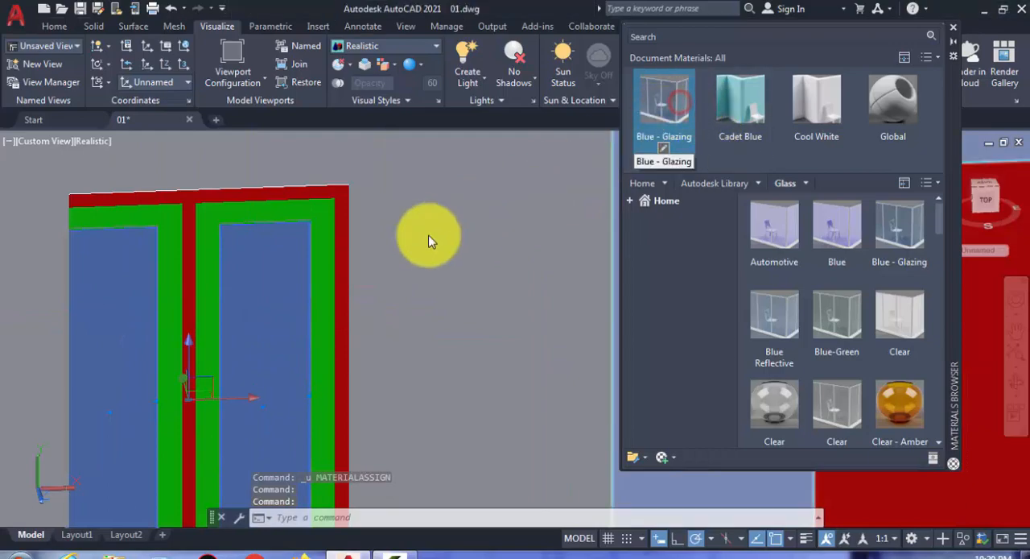
- Apply Blue - Glazing to both panes of the double window right of the door in the long side wall
scroll(326, 297, down, 3)
scroll(307, 314, down, 3)
shift+middle_drag(207, 317, 472, 311)
scroll(610, 310, up, 6)
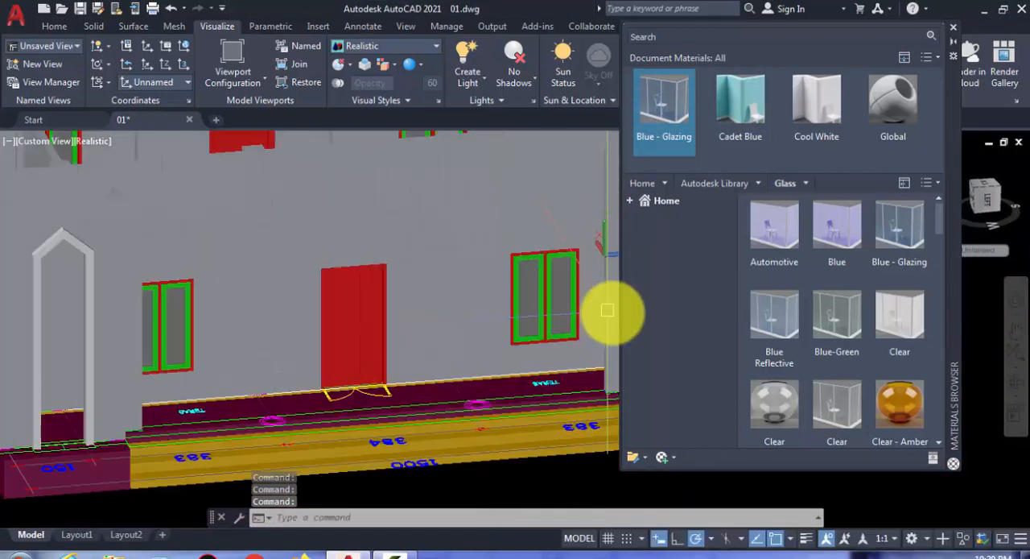
click(510, 265)
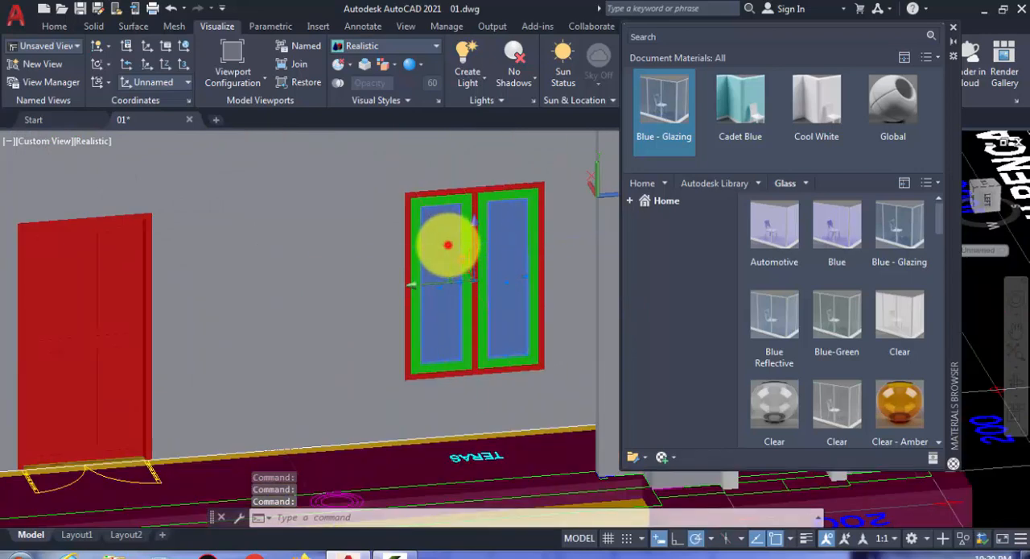
click(448, 244)
click(680, 97)
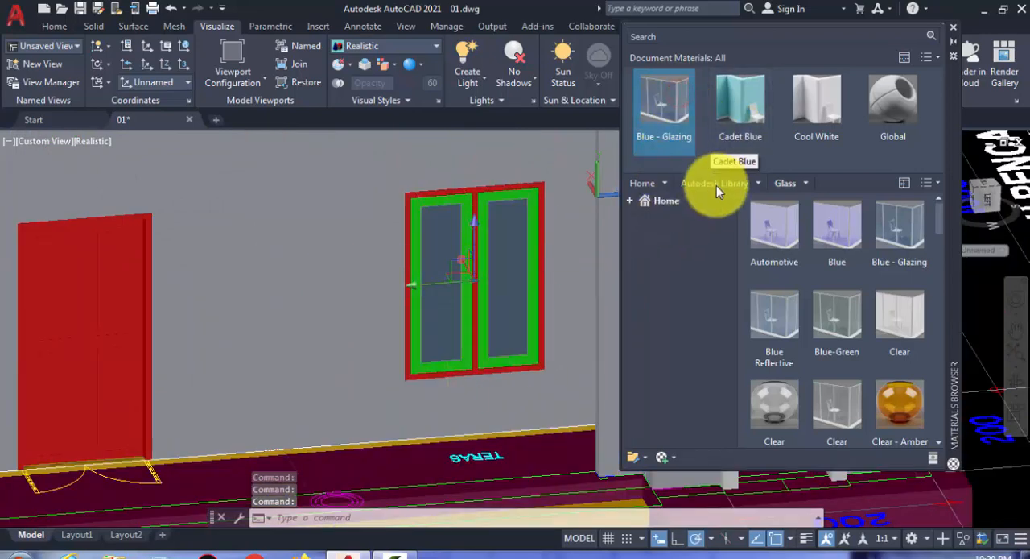
- Apply Blue - Glazing to both panes of the double window left of the door in the same side wall
scroll(612, 238, down, 3)
middle_drag(207, 265, 451, 269)
scroll(326, 281, up, 4)
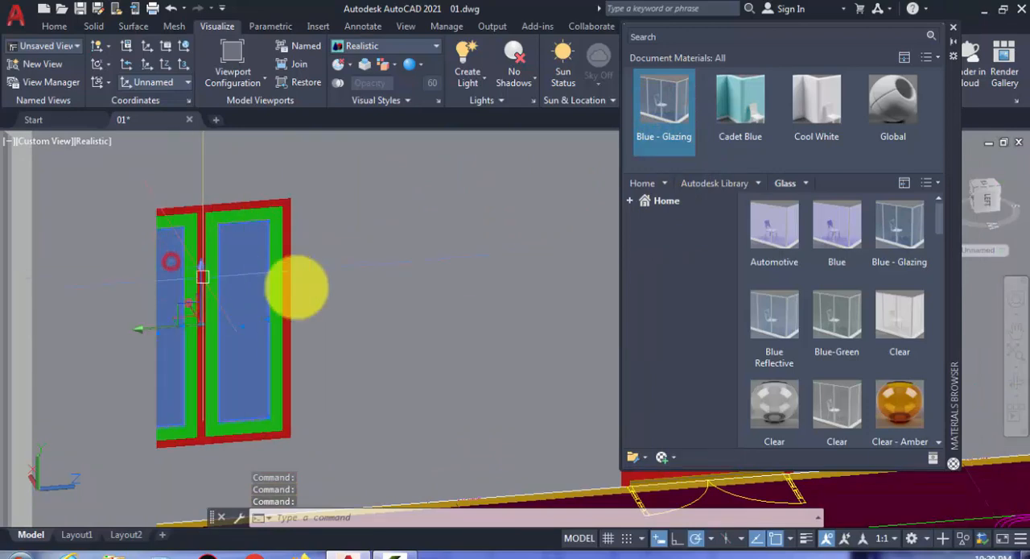
- Apply Blue - Glazing to the panes of both double windows in the opposite side wall, seen across the building's interior
scroll(318, 276, down, 6)
middle_drag(345, 256, 306, 426)
scroll(400, 308, up, 5)
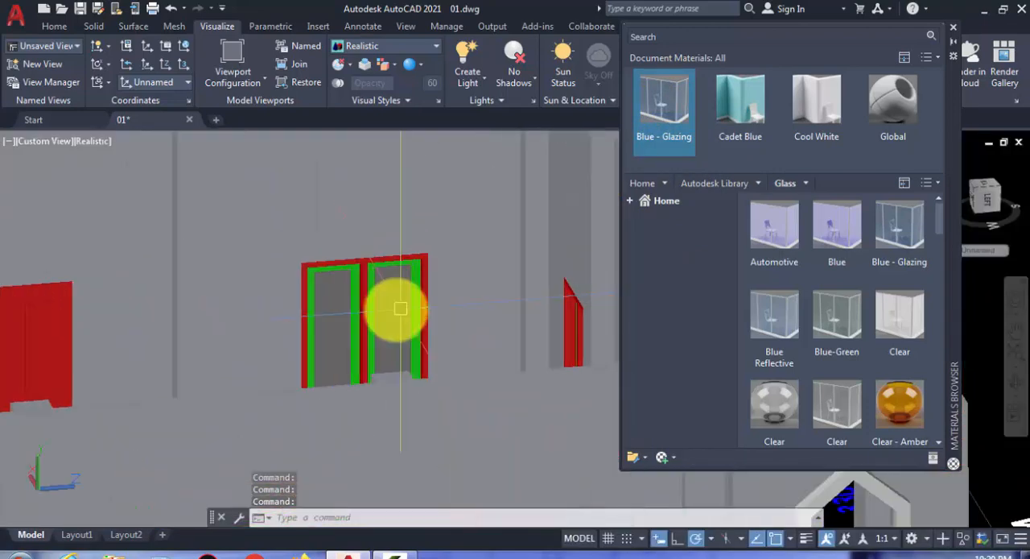
middle_drag(267, 315, 581, 311)
middle_drag(231, 338, 605, 286)
scroll(368, 299, up, 4)
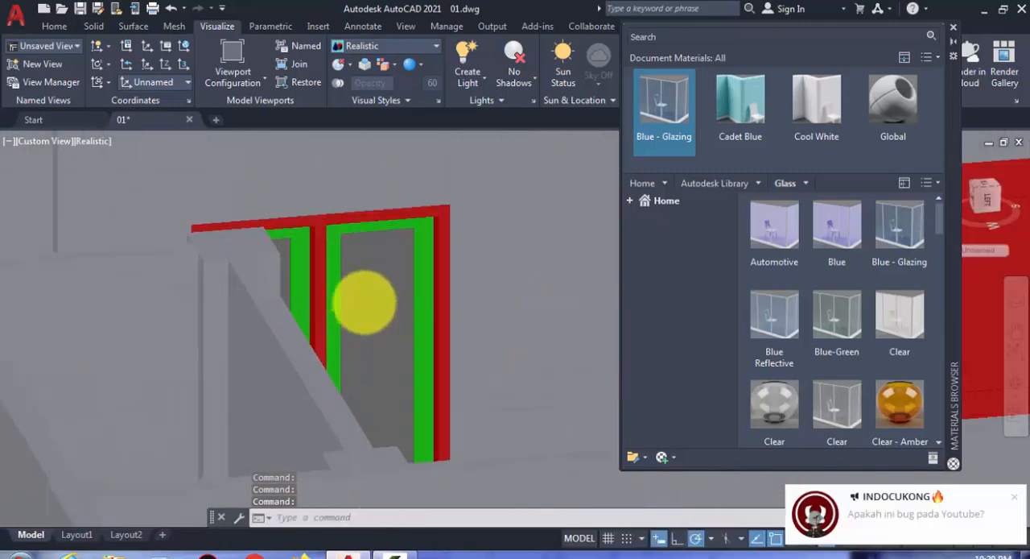
click(361, 301)
scroll(258, 241, up, 2)
scroll(250, 217, up, 3)
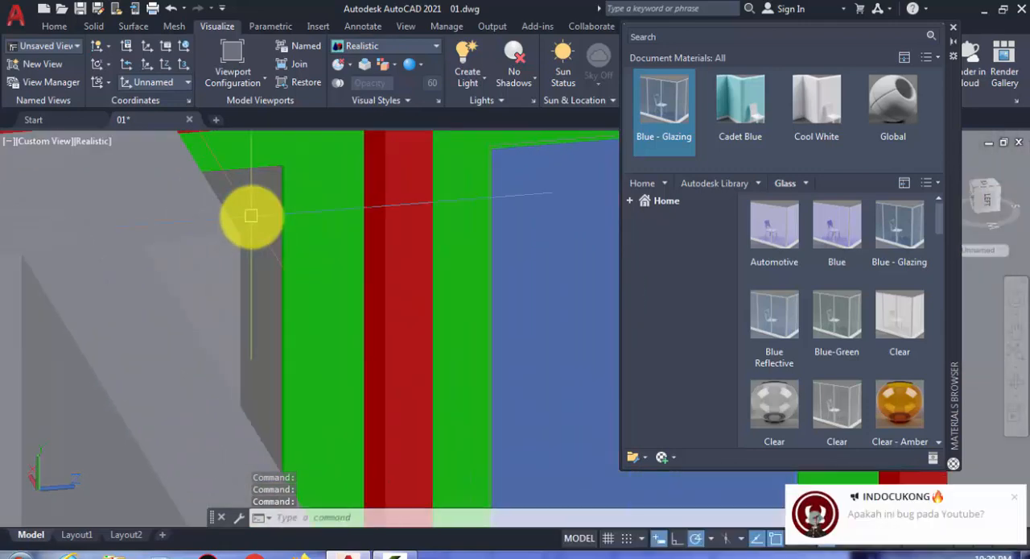
click(666, 114)
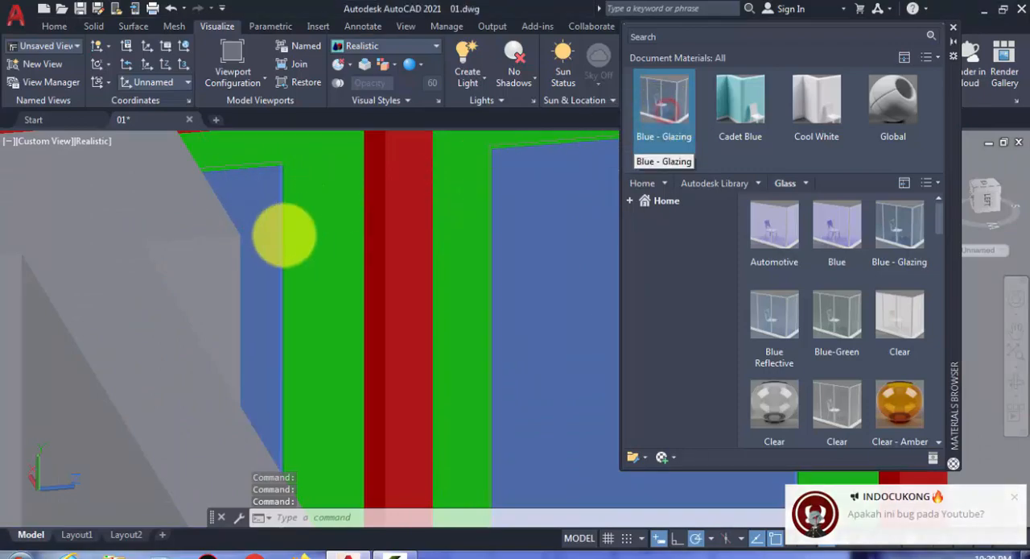
key(Escape)
- Select the red outer frame of the double window left of the front door
scroll(280, 270, down, 10)
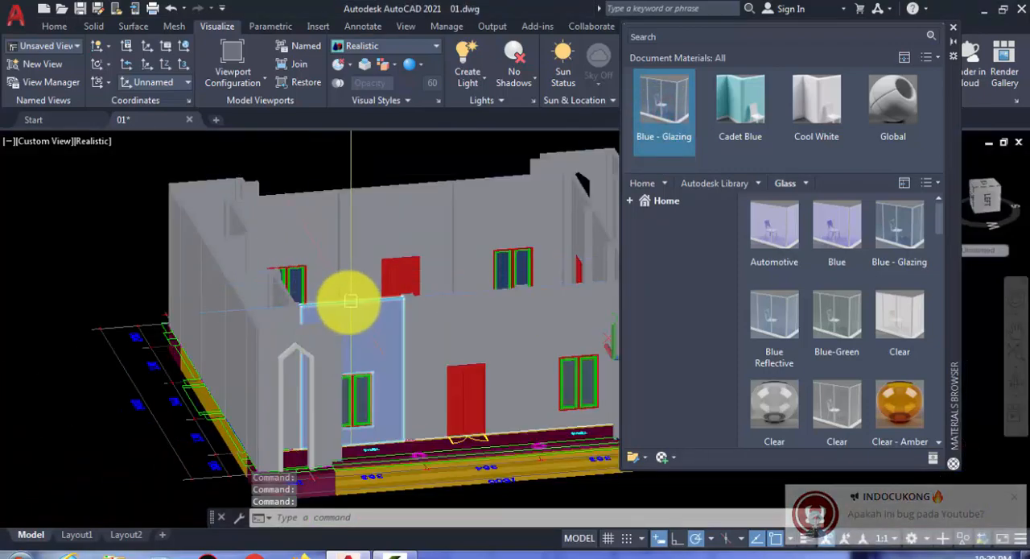
shift+middle_drag(345, 299, 114, 297)
scroll(265, 362, up, 10)
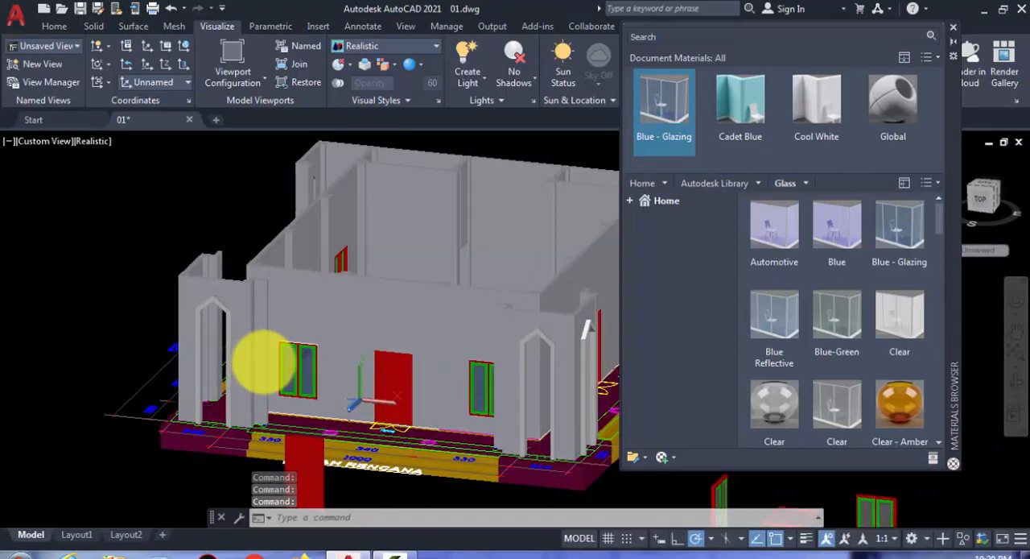
click(413, 310)
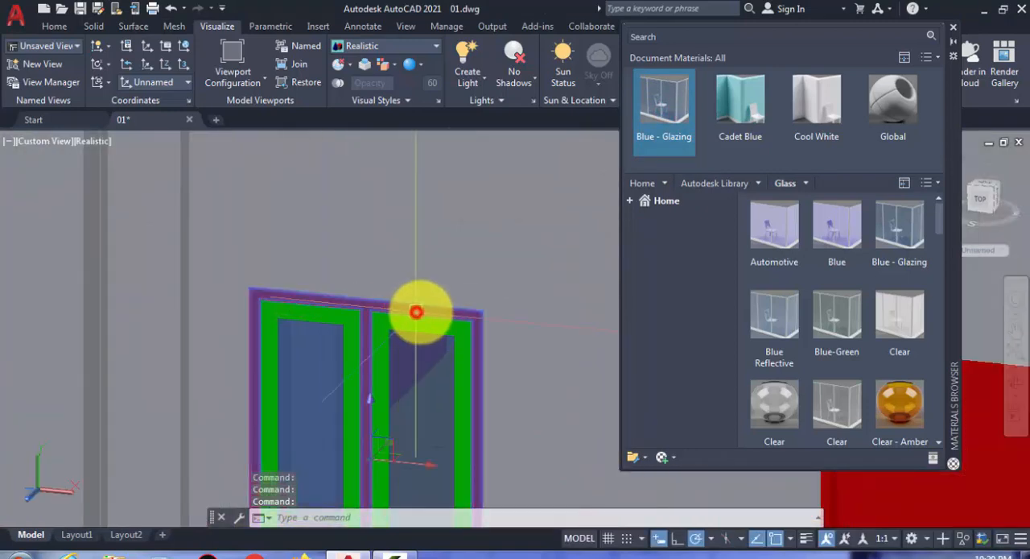
- Look through the Autodesk Library's Paint materials for a window frame finish
click(757, 183)
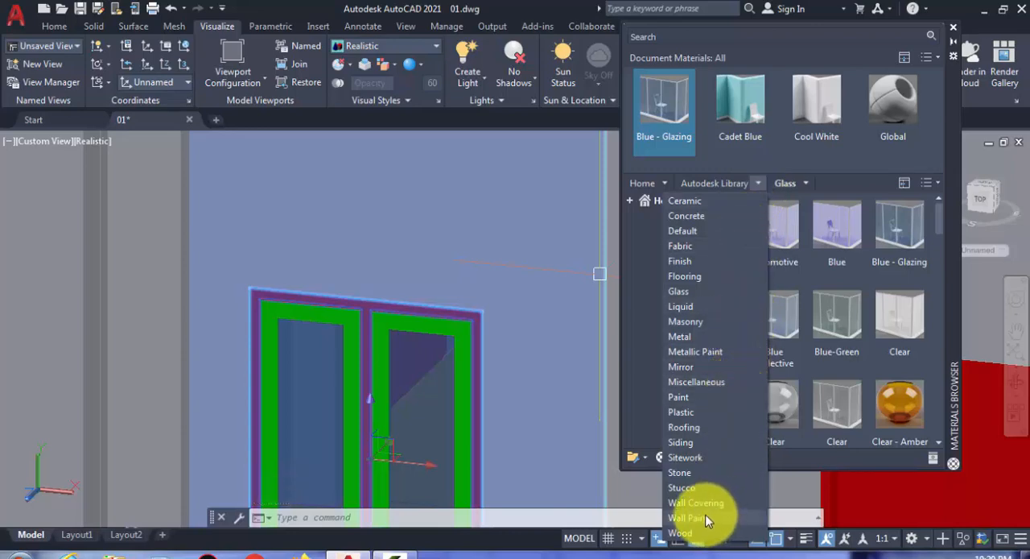
click(679, 397)
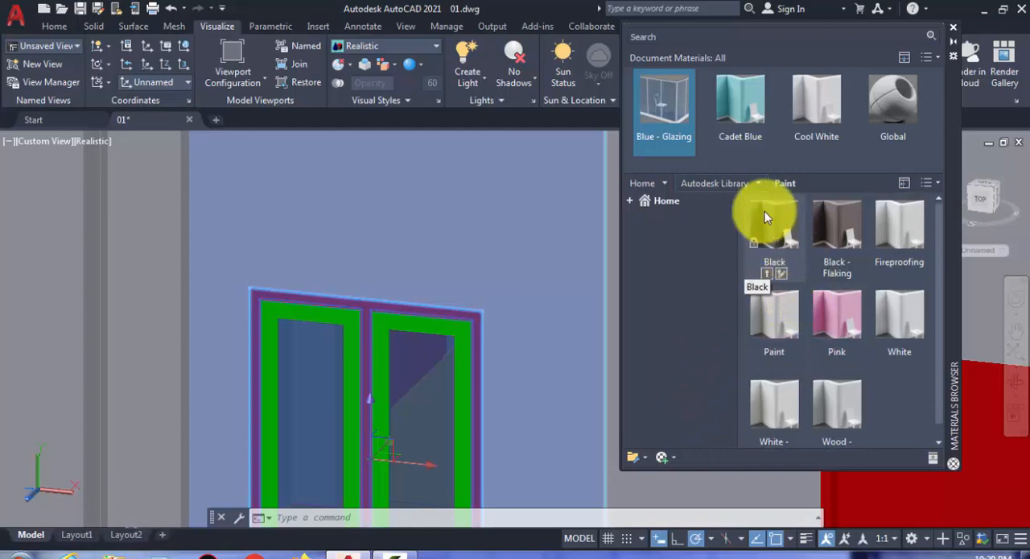
click(757, 180)
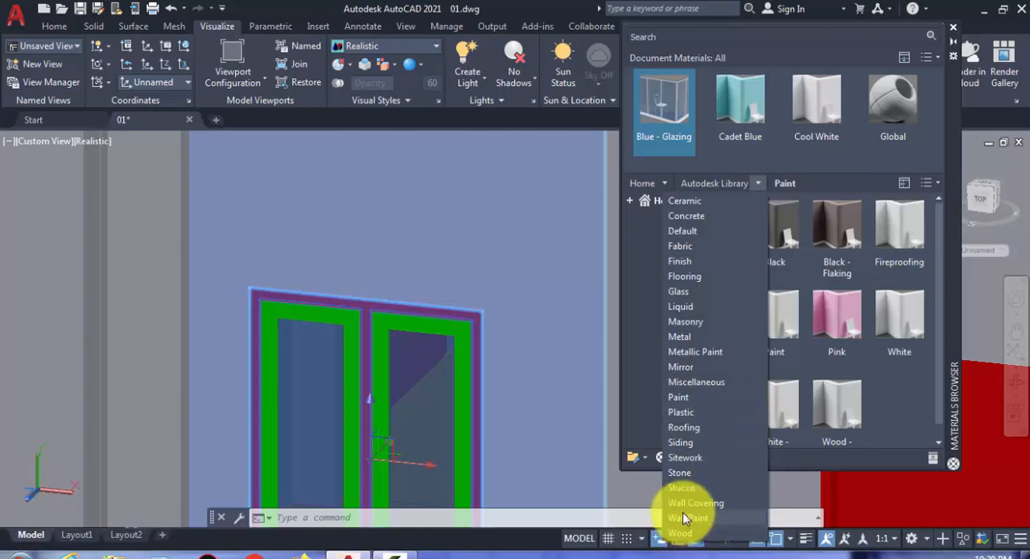
click(952, 142)
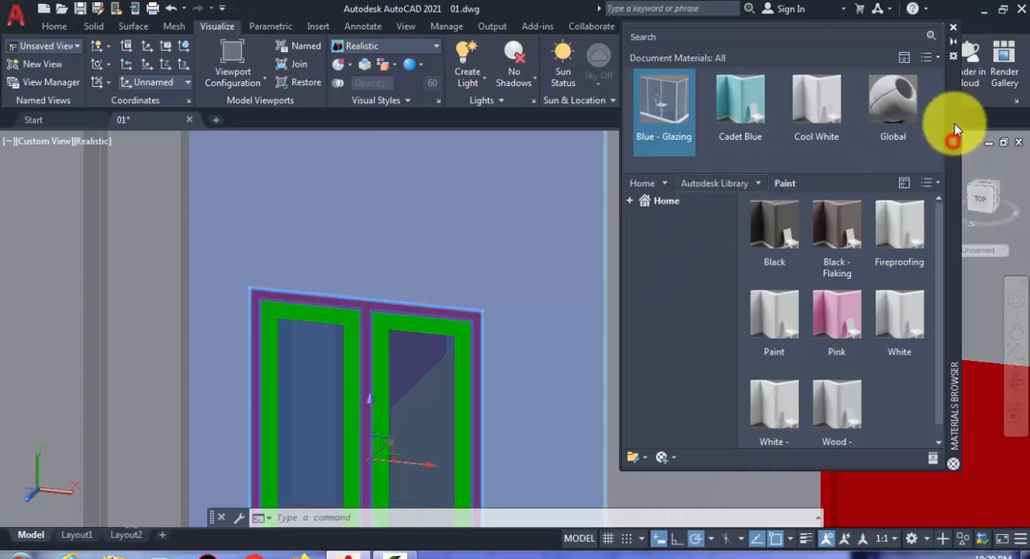
- Apply the Andiroba material from the library's Wood category to the selected window frame
click(755, 185)
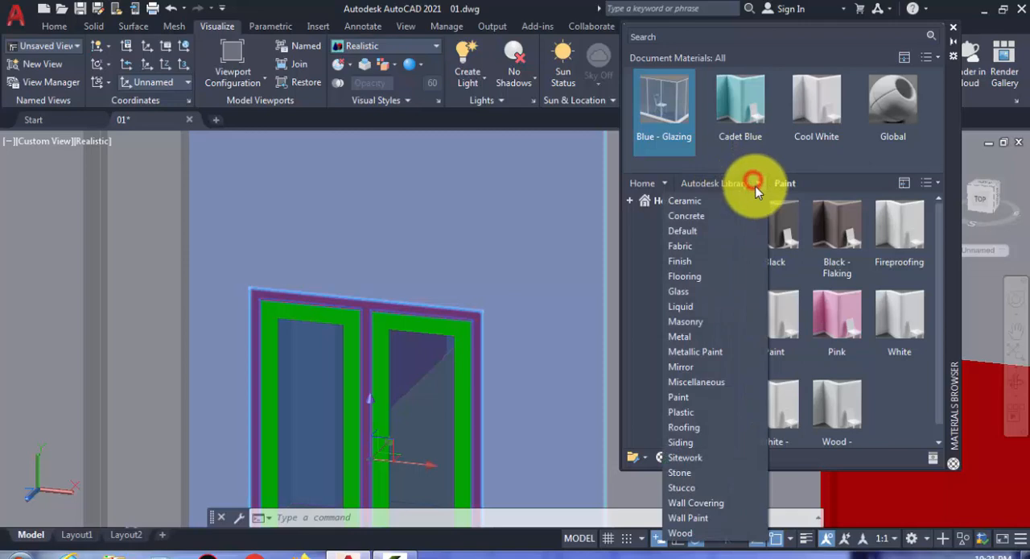
click(691, 532)
scroll(464, 344, down, 3)
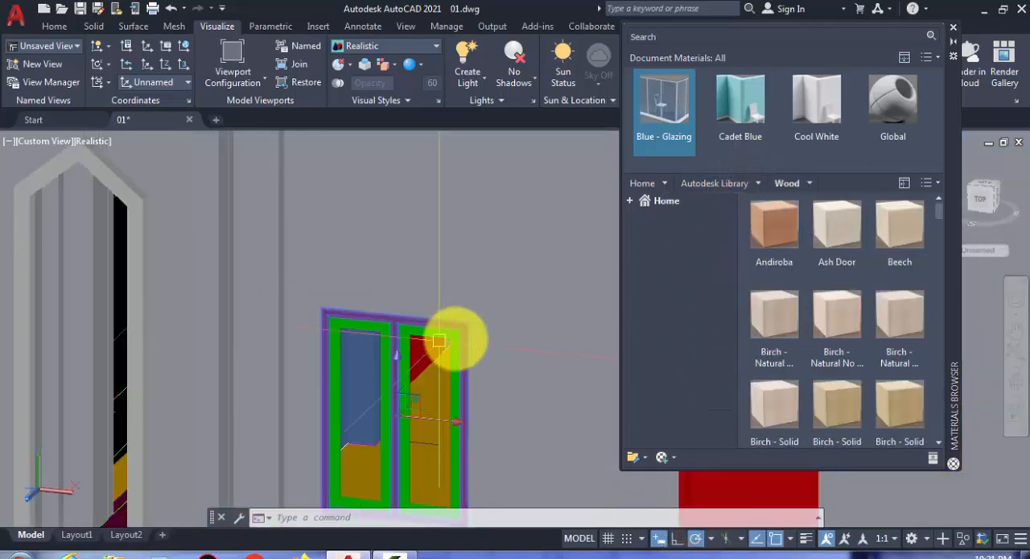
middle_drag(458, 339, 461, 255)
key(Escape)
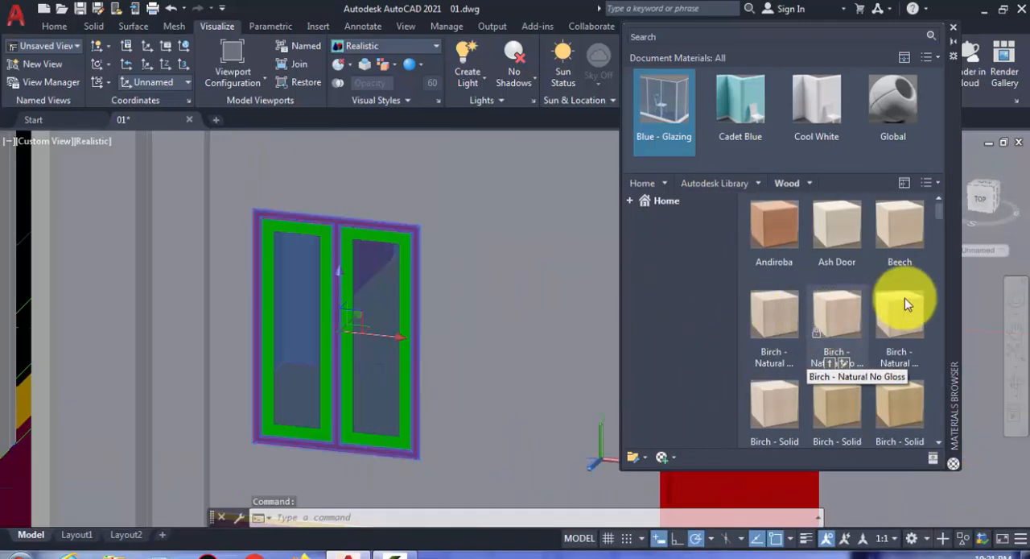
drag(941, 225, 934, 367)
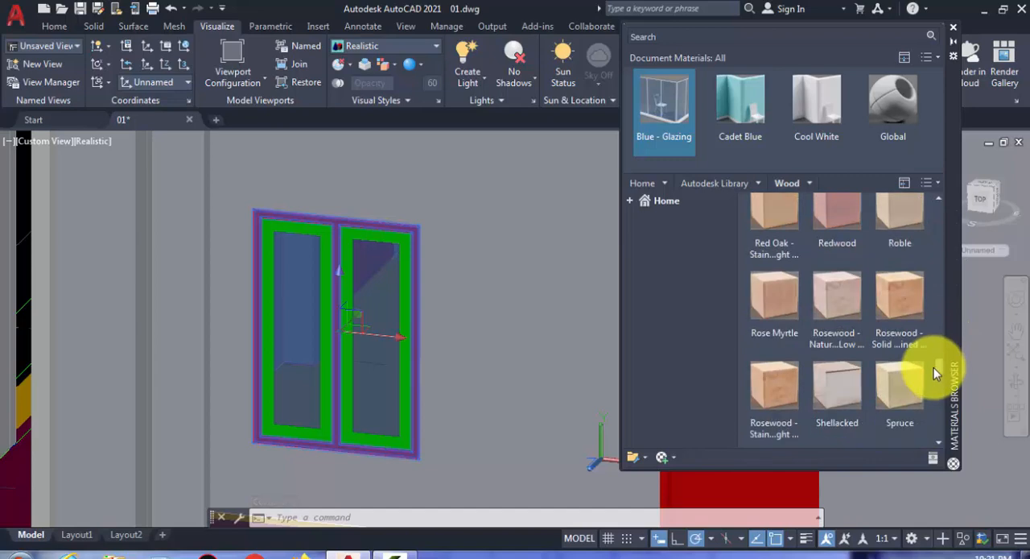
scroll(865, 271, up, 1)
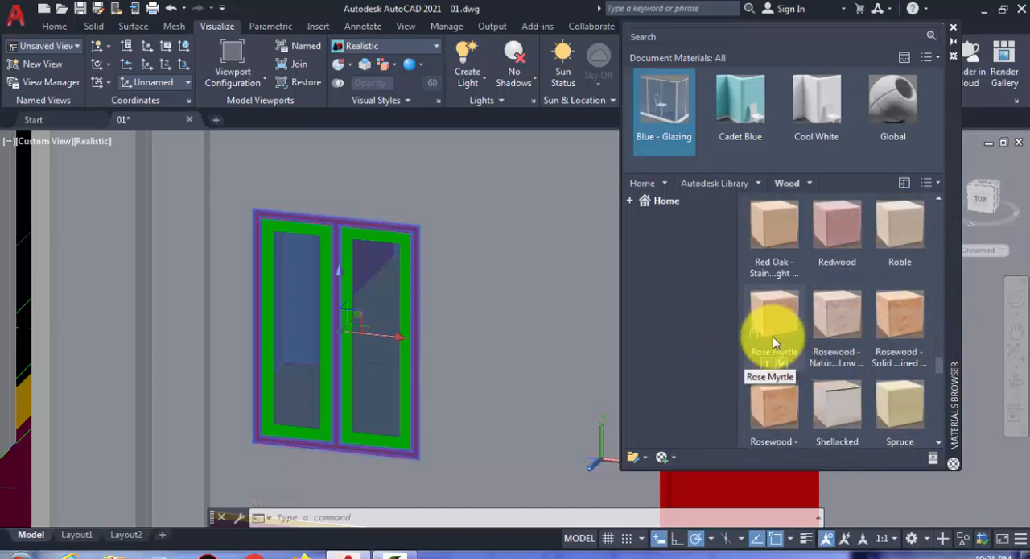
drag(941, 363, 932, 180)
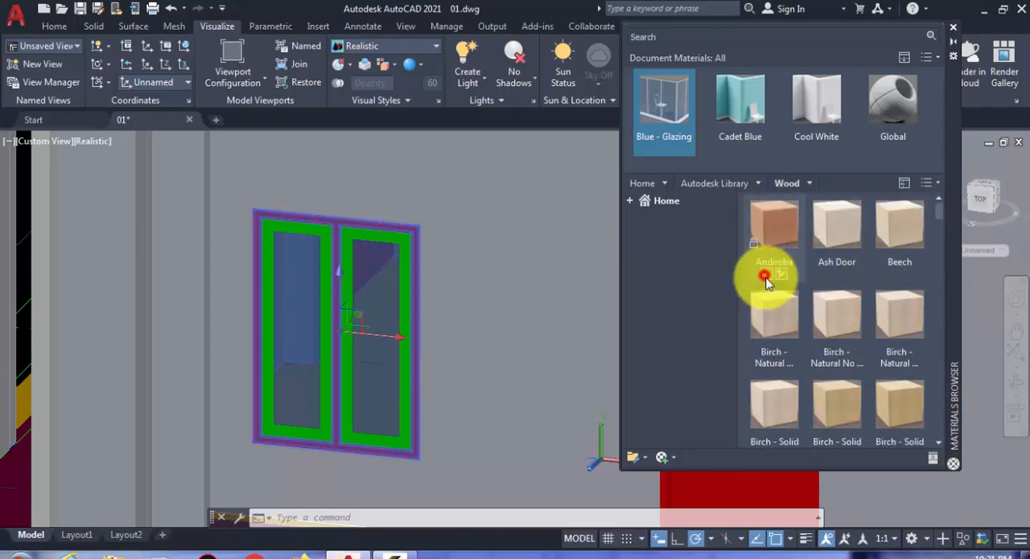
click(764, 276)
key(Escape)
- Apply the Andiroba wood to both green sashes of the same front window
scroll(385, 233, up, 6)
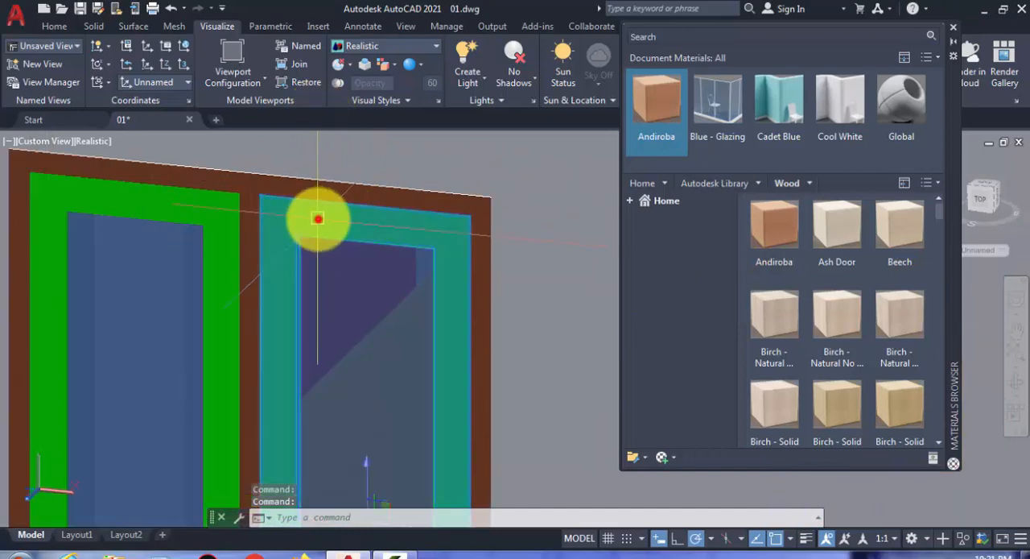
click(200, 204)
click(656, 106)
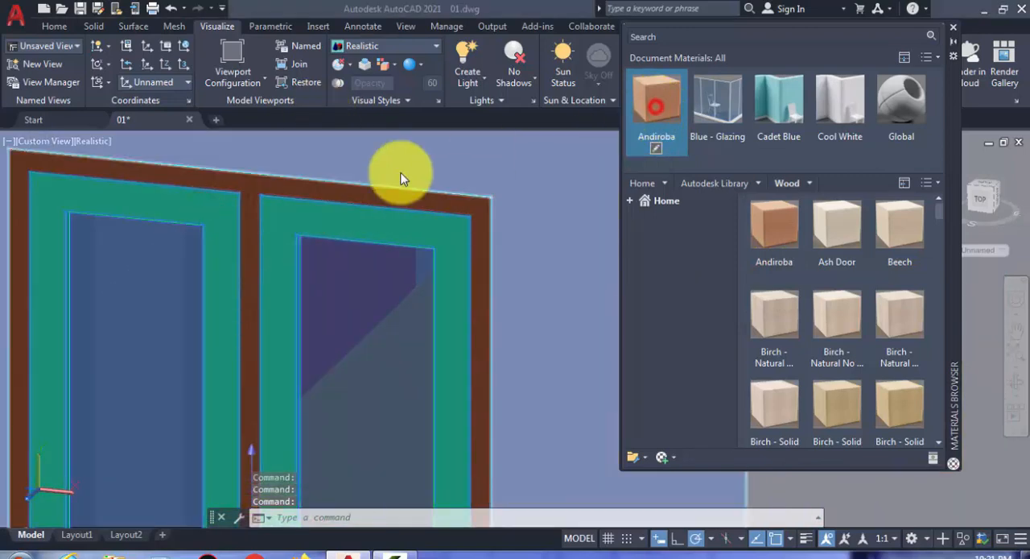
scroll(133, 195, down, 8)
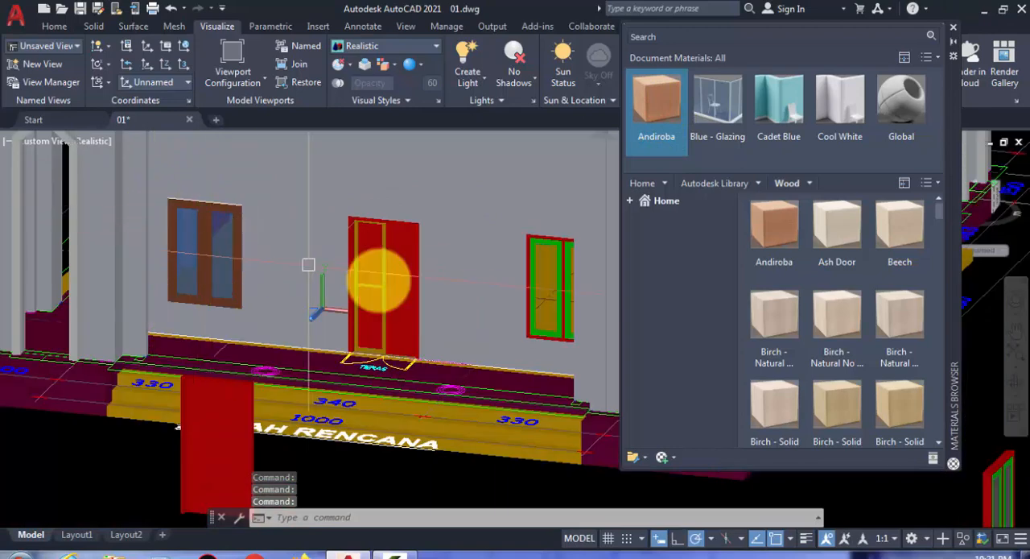
- Apply the Andiroba wood to the outer frame and both sashes of the double window right of the front door
scroll(529, 252, up, 6)
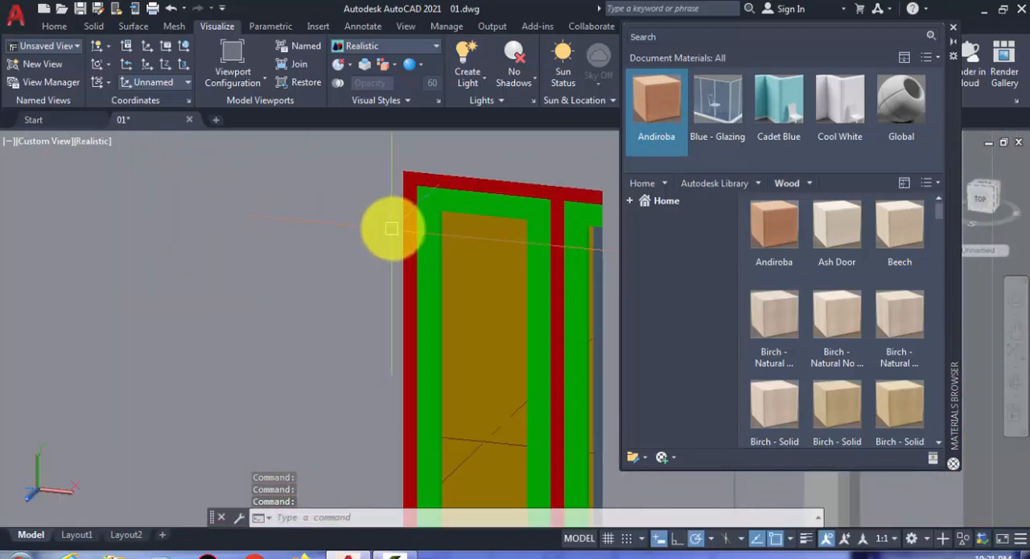
scroll(414, 201, up, 2)
scroll(441, 194, down, 4)
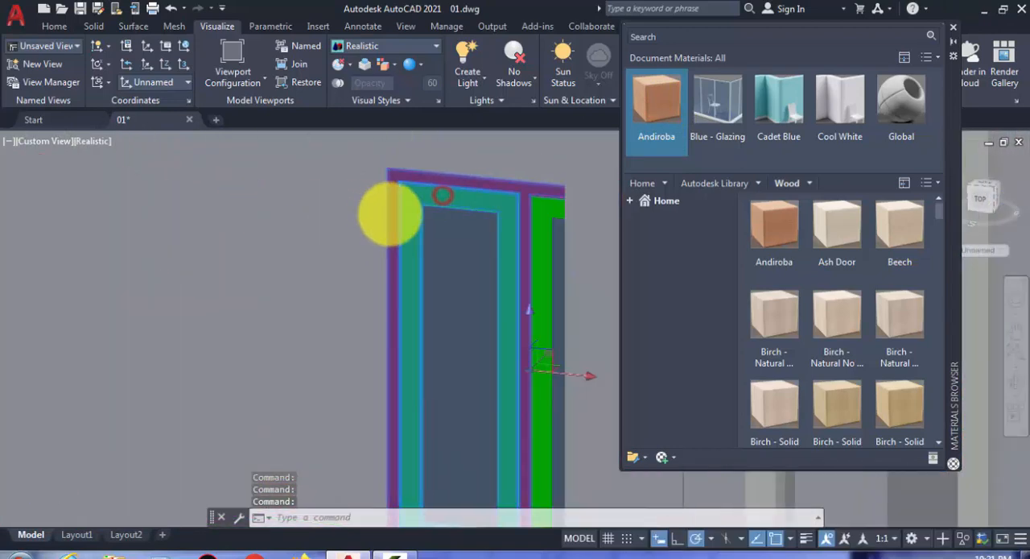
scroll(448, 212, up, 4)
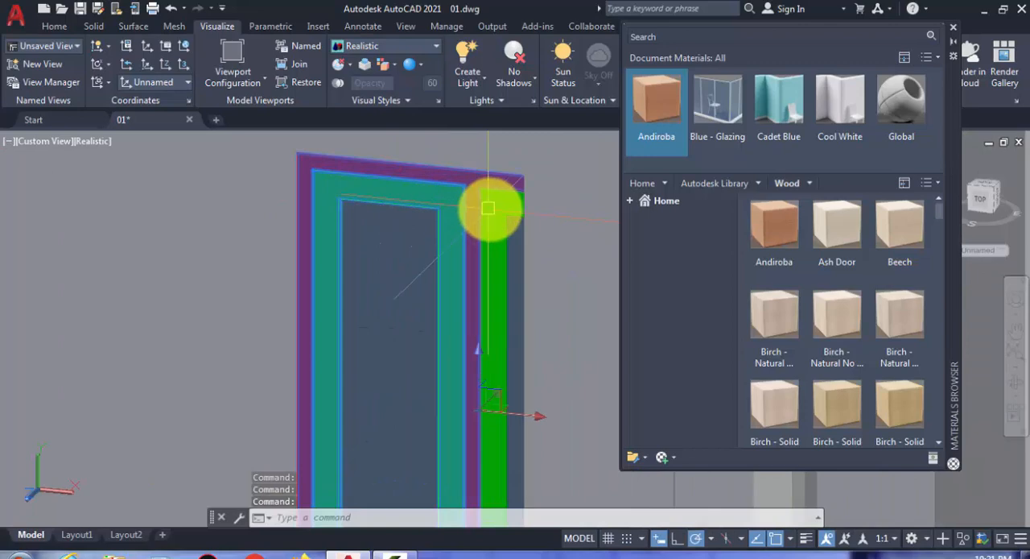
click(656, 115)
- Apply the Andiroba wood to the frame and both sashes of the window left of the door on the side facade
scroll(403, 222, down, 7)
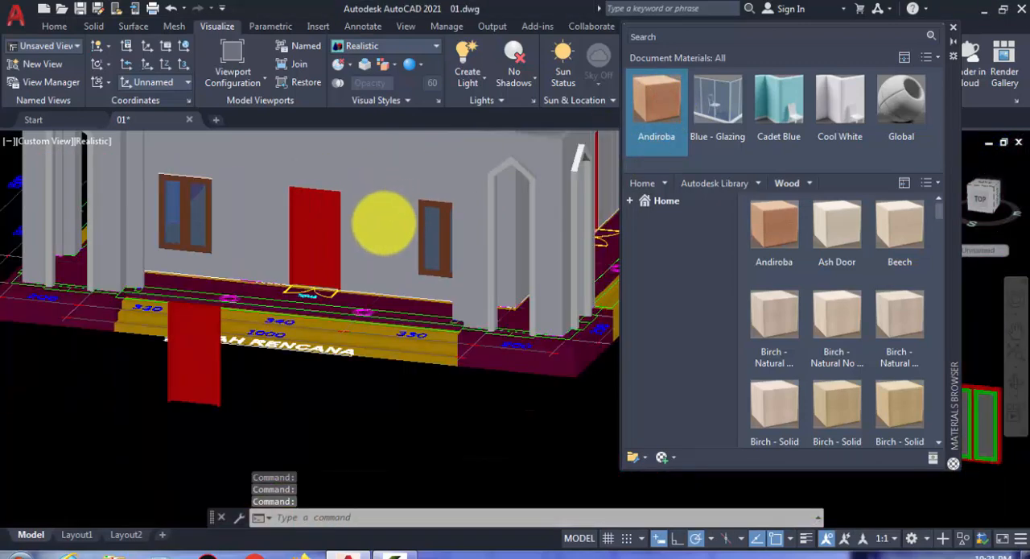
mouse_move(249, 229)
shift+middle_down()
mouse_move(410, 230)
mouse_move(266, 231)
shift+middle_up()
scroll(268, 231, up, 8)
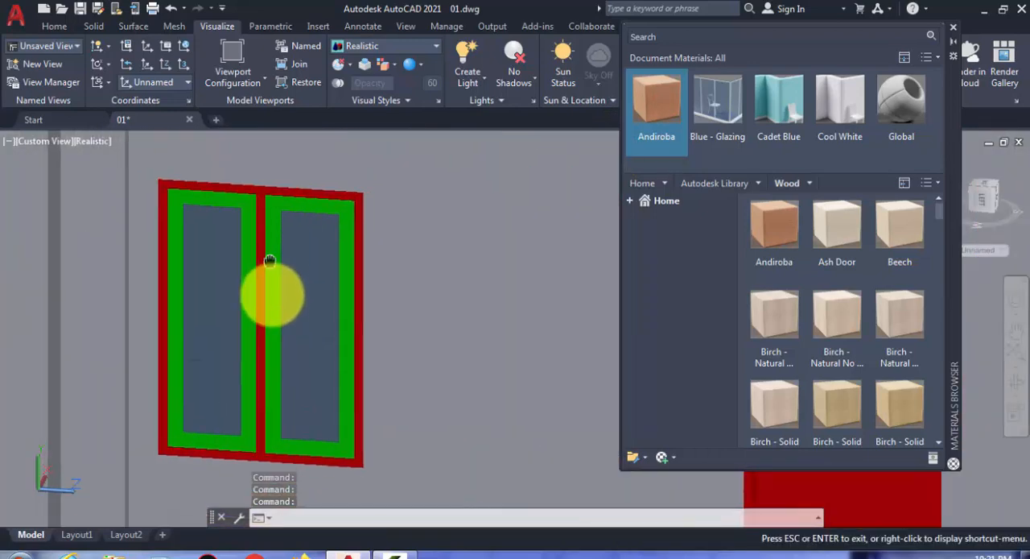
click(246, 218)
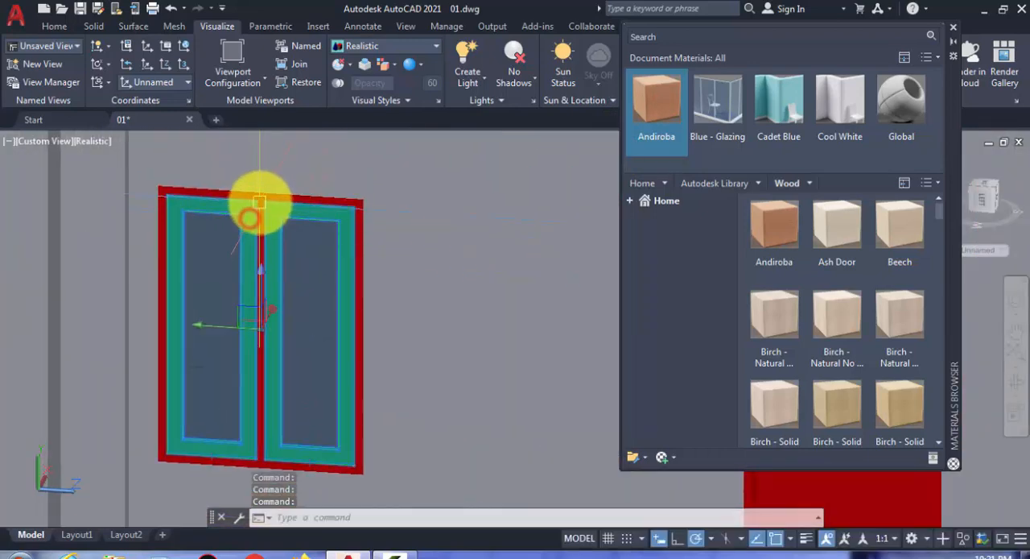
click(260, 200)
drag(657, 103, 200, 306)
- Apply the Andiroba wood to the frame and both sashes of the window right of the side facade's door
scroll(209, 306, down, 4)
middle_drag(230, 306, 120, 312)
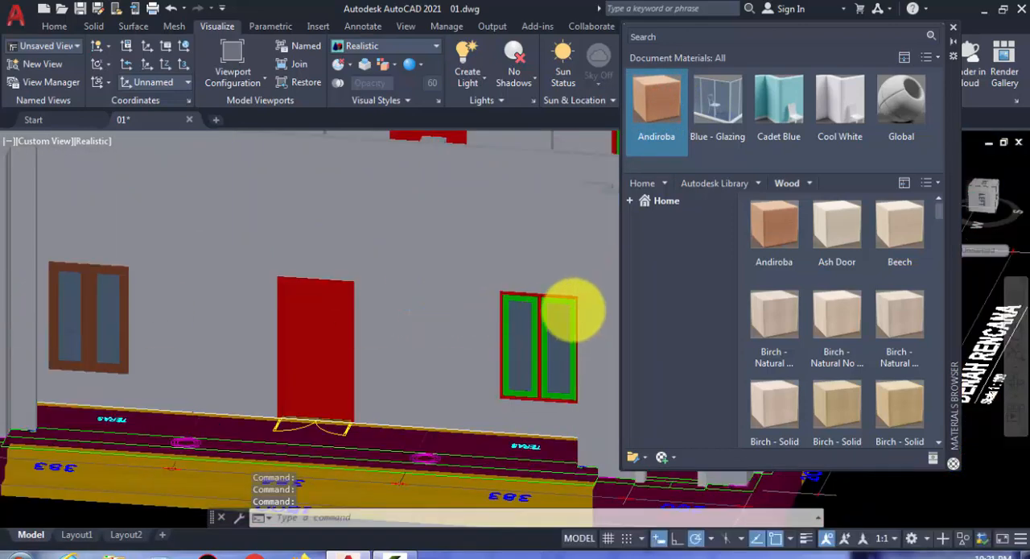
scroll(531, 297, up, 6)
click(525, 291)
click(493, 280)
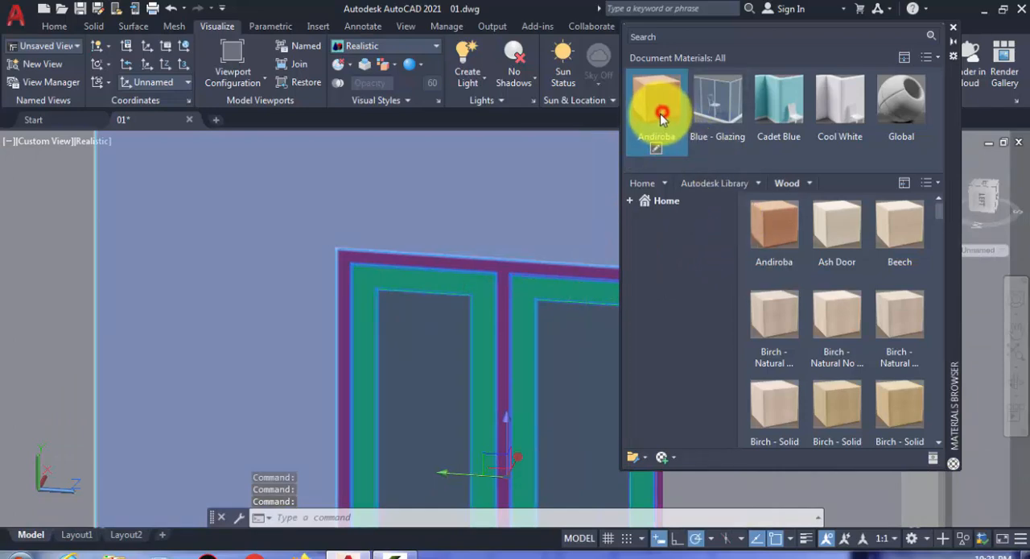
click(656, 141)
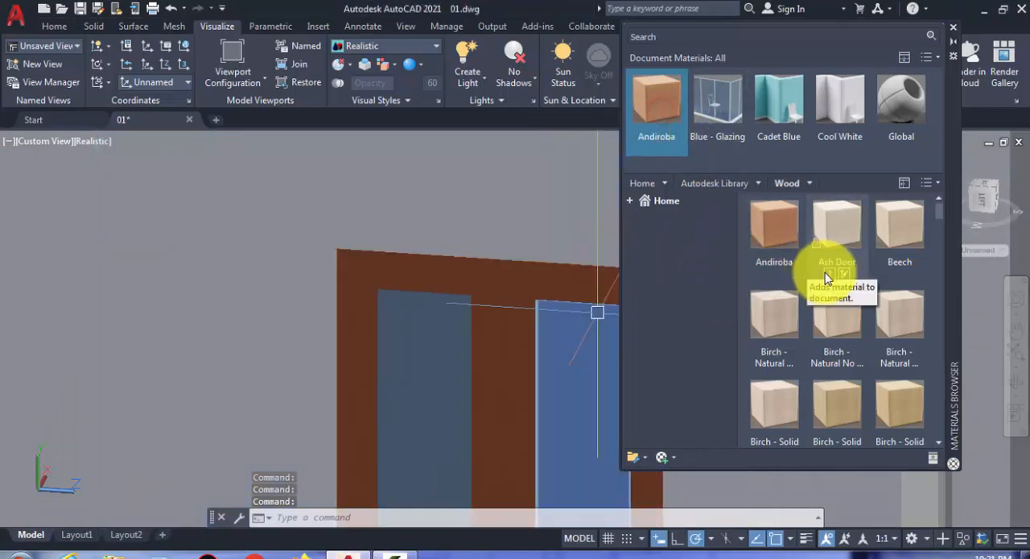
- Add the Ash Door wood to the document materials and apply it to both sashes of the side facade's right window
click(827, 278)
click(560, 300)
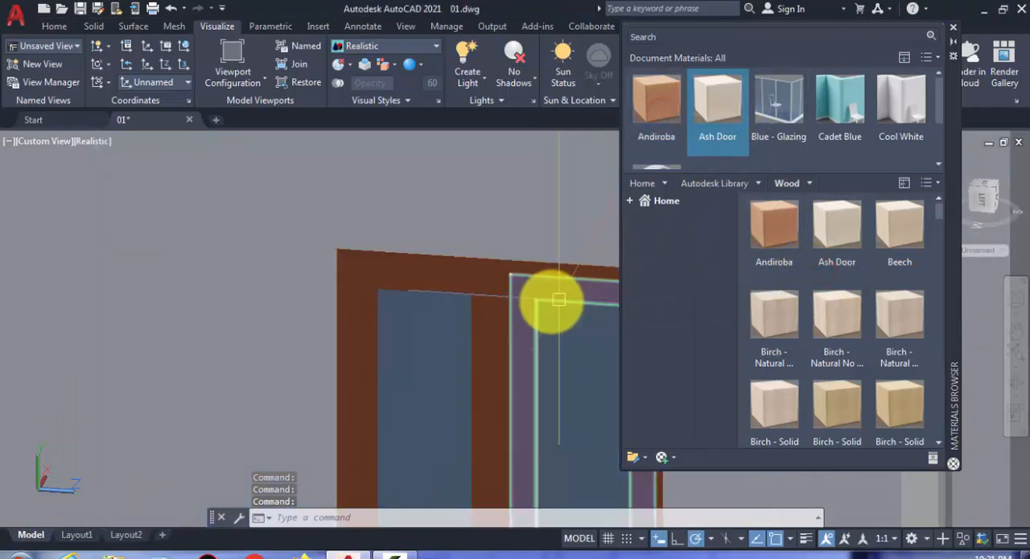
click(717, 108)
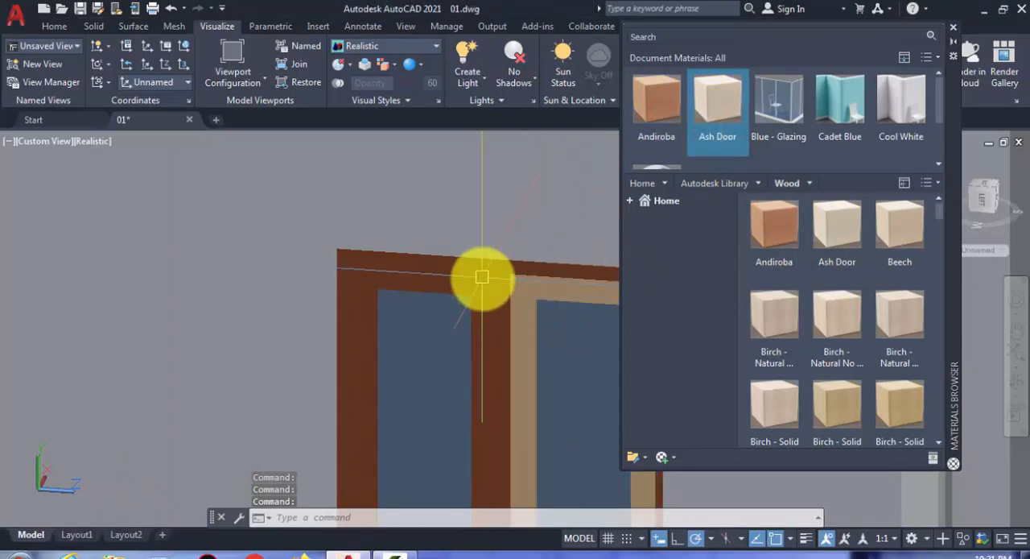
click(481, 285)
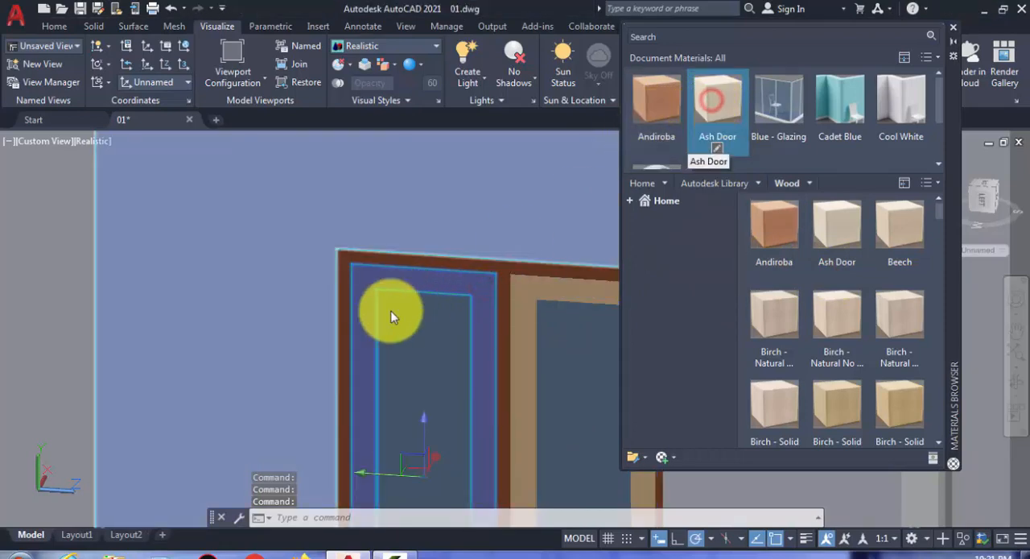
- Apply the Ash Door wood to both sashes of the window left of the side facade's door
scroll(391, 312, down, 6)
middle_drag(301, 296, 656, 303)
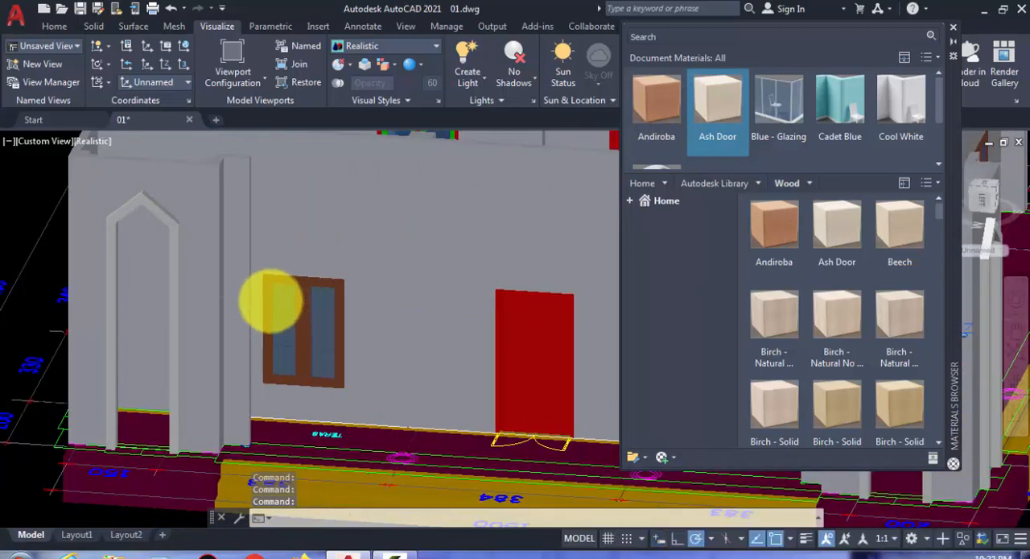
scroll(270, 299, up, 4)
click(322, 260)
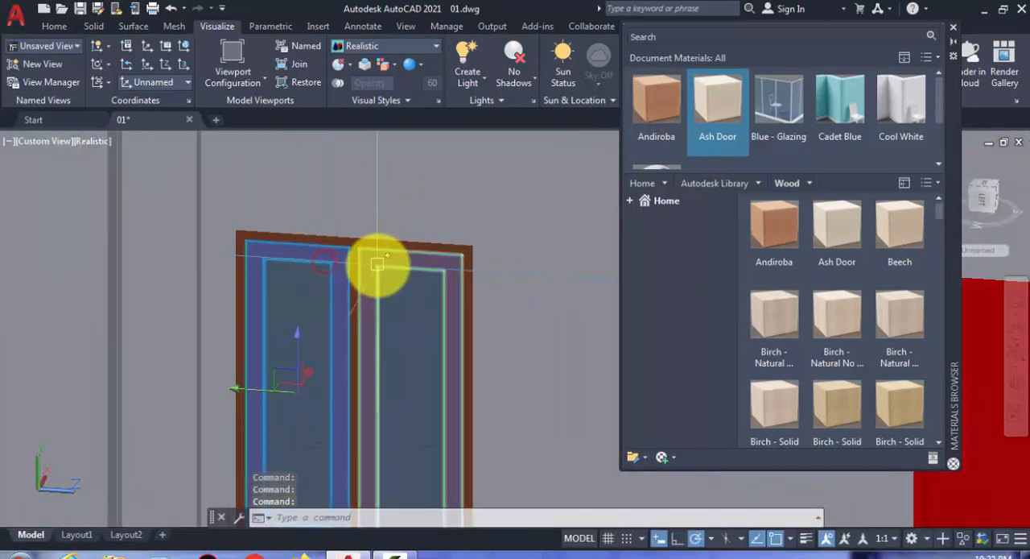
drag(719, 98, 277, 304)
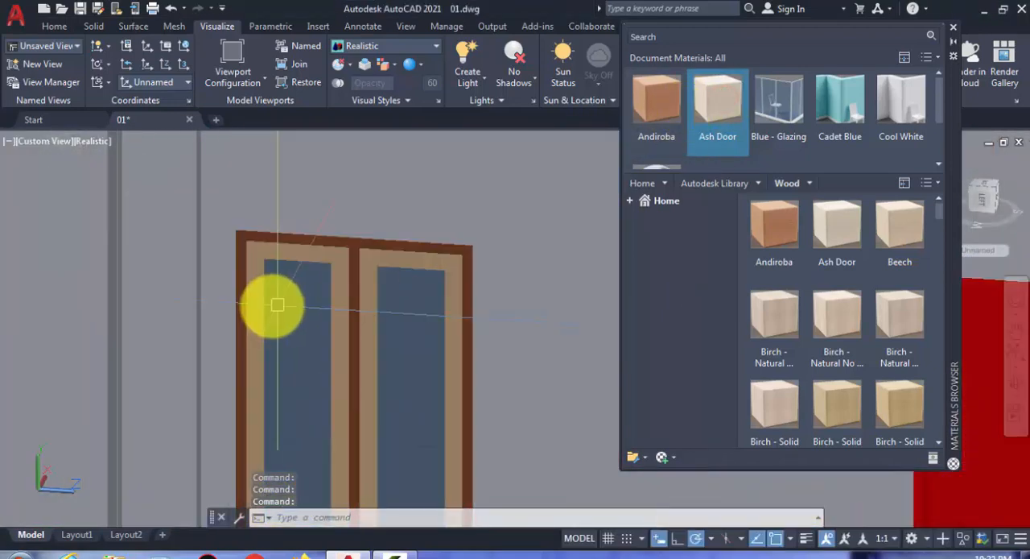
- Apply the Ash Door wood to both sashes of the double window left of the front door
scroll(277, 304, down, 5)
shift+middle_drag(268, 306, 249, 311)
scroll(299, 315, up, 6)
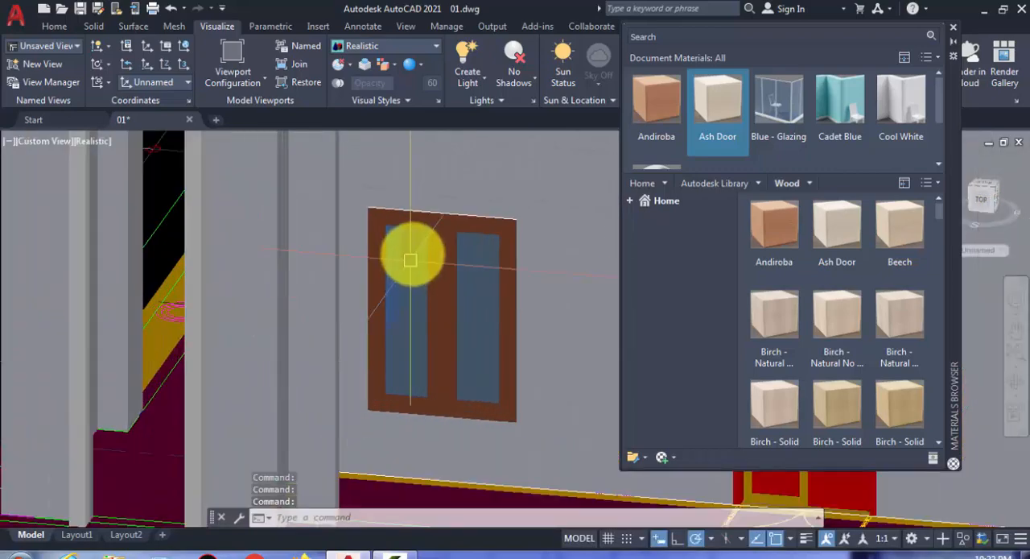
scroll(410, 259, up, 4)
click(455, 230)
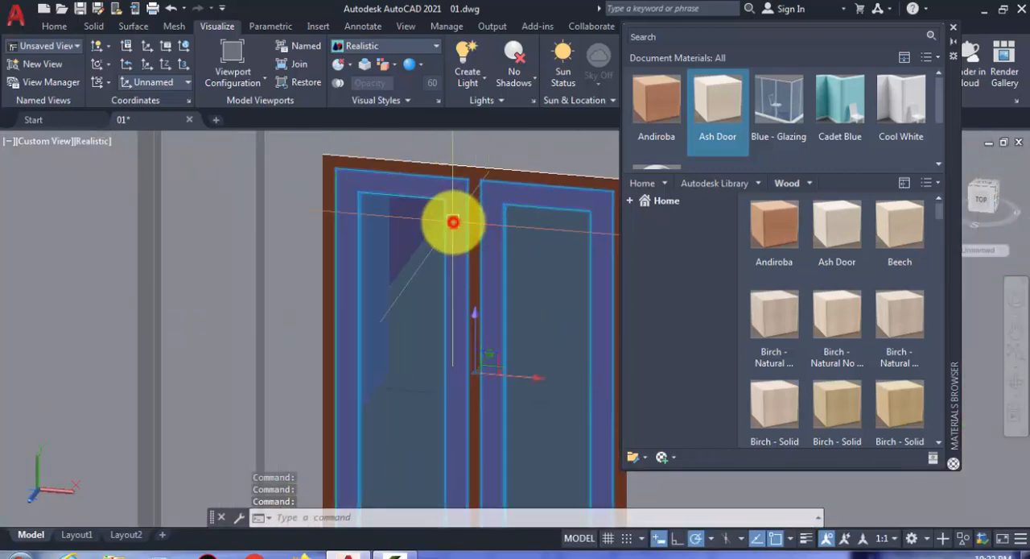
key(Escape)
- Apply the Ash Door wood to both sashes of the double window right of the front door
scroll(347, 319, down, 6)
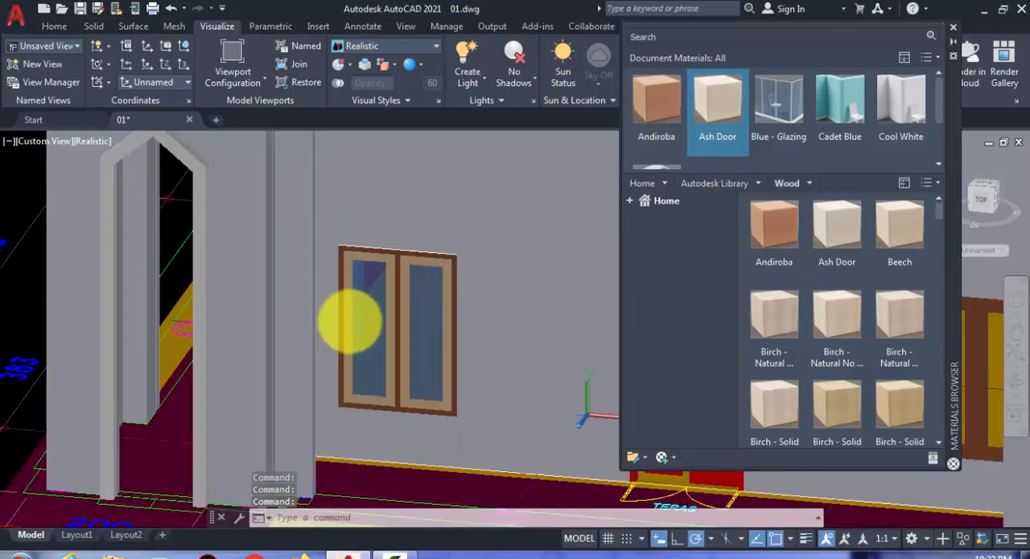
middle_drag(330, 326, 186, 332)
scroll(585, 348, up, 2)
middle_drag(585, 348, 437, 344)
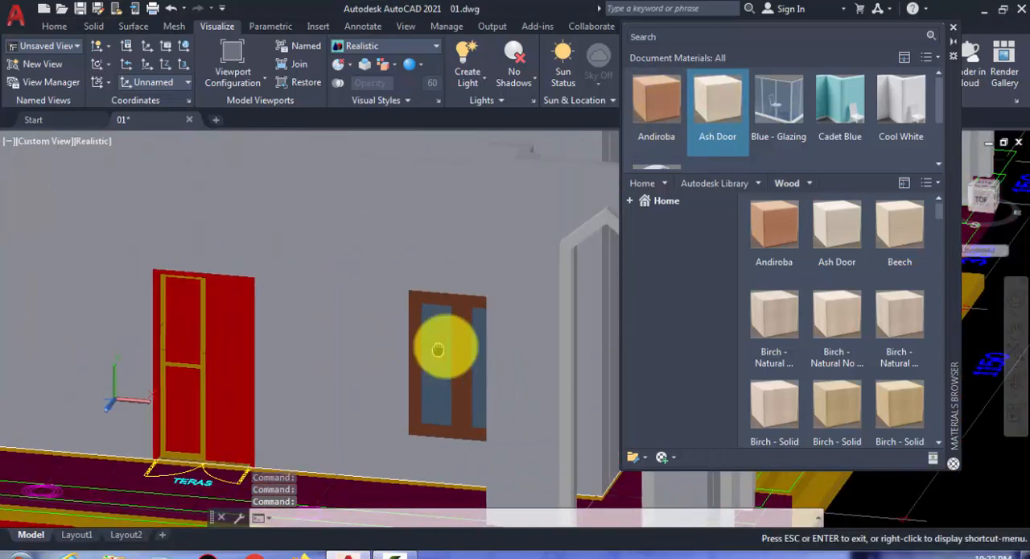
scroll(451, 334, up, 3)
click(409, 238)
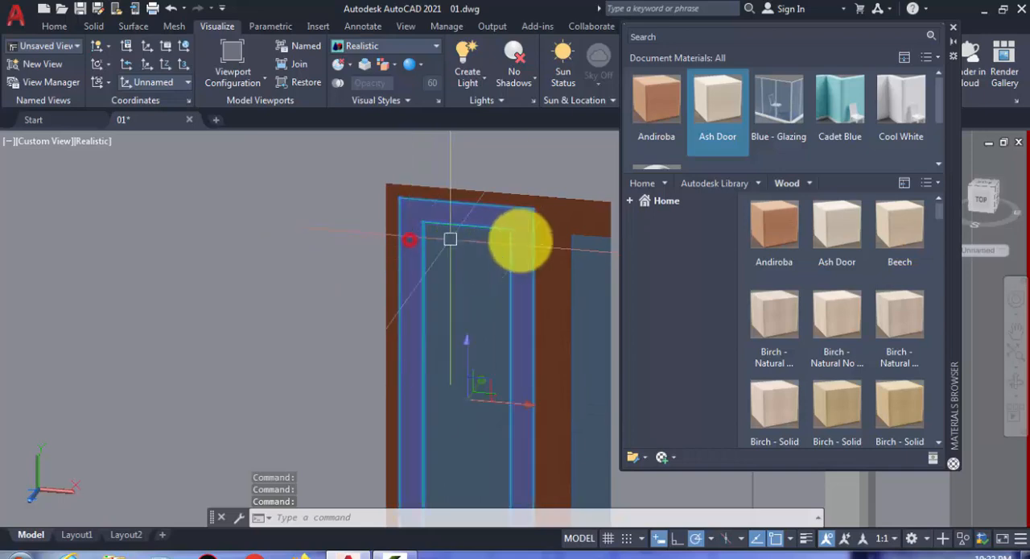
click(564, 243)
click(703, 101)
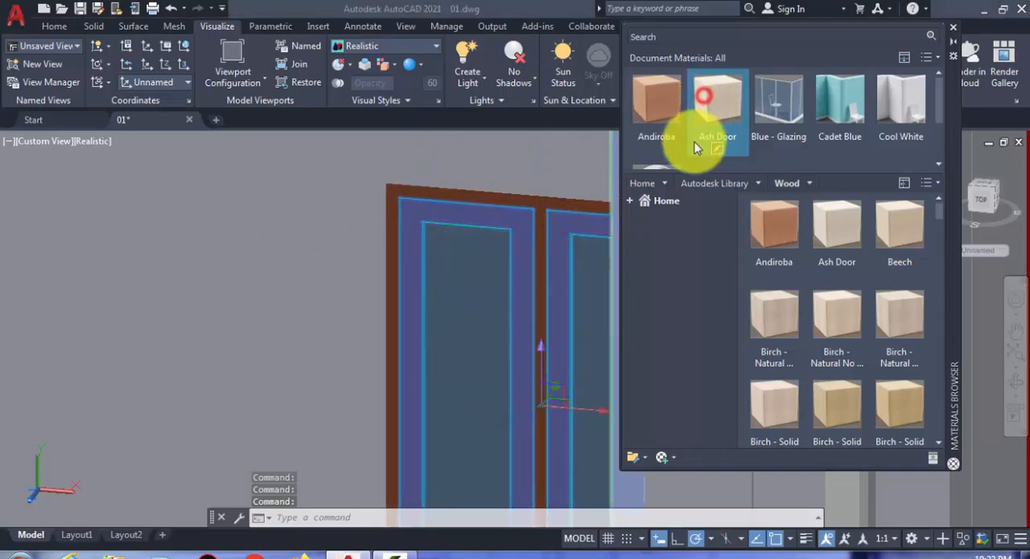
- Ungroup the left leaf of the red front door so its parts can be selected separately
scroll(391, 341, down, 5)
scroll(328, 307, up, 5)
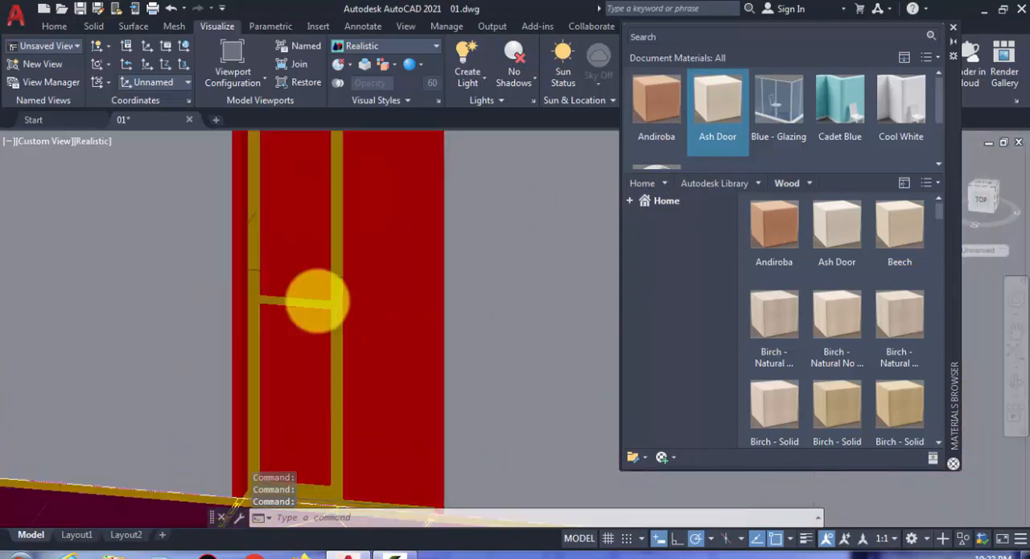
click(338, 318)
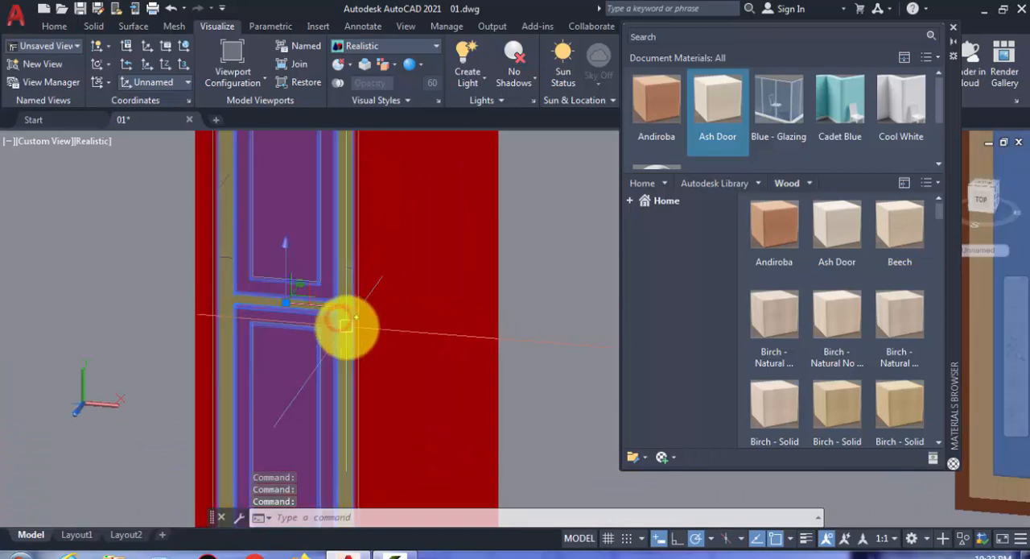
text(ung)
key(Return)
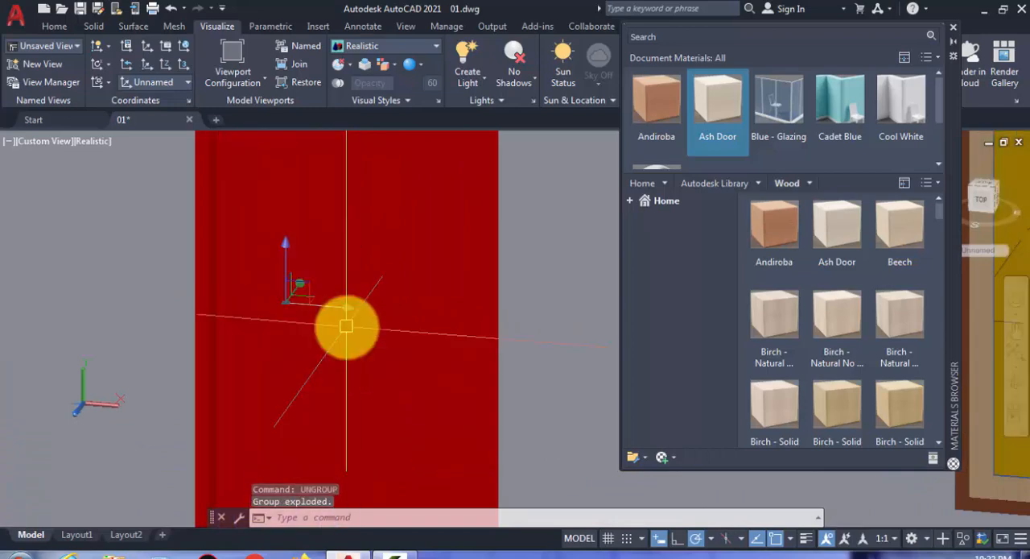
- Apply the Andiroba wood to the outer frame of the front door
scroll(345, 326, down, 6)
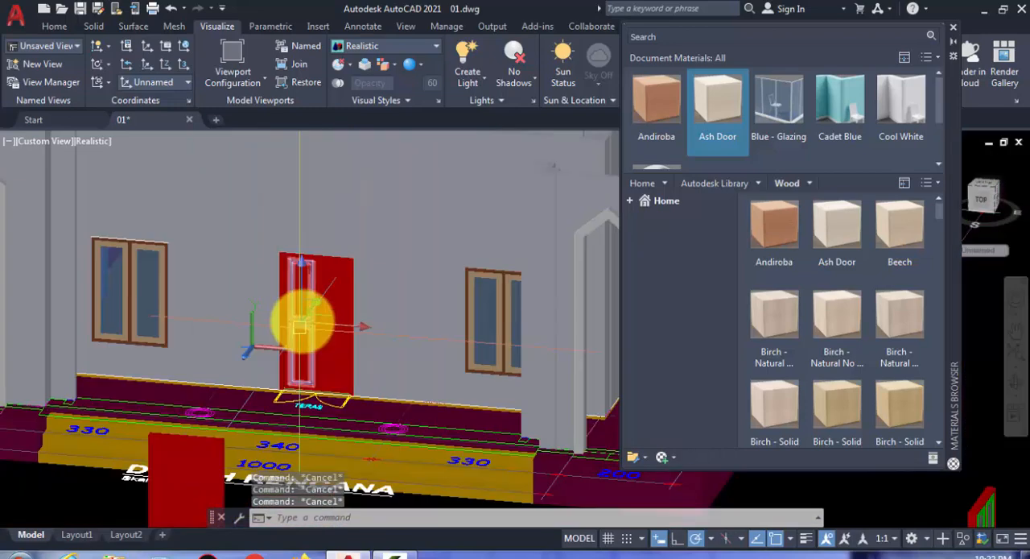
scroll(295, 317, up, 6)
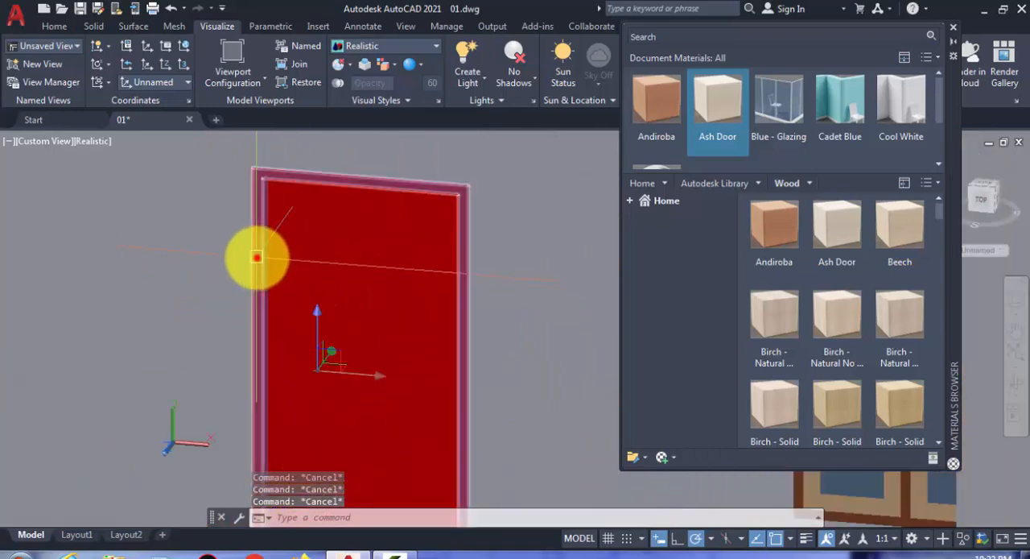
click(257, 257)
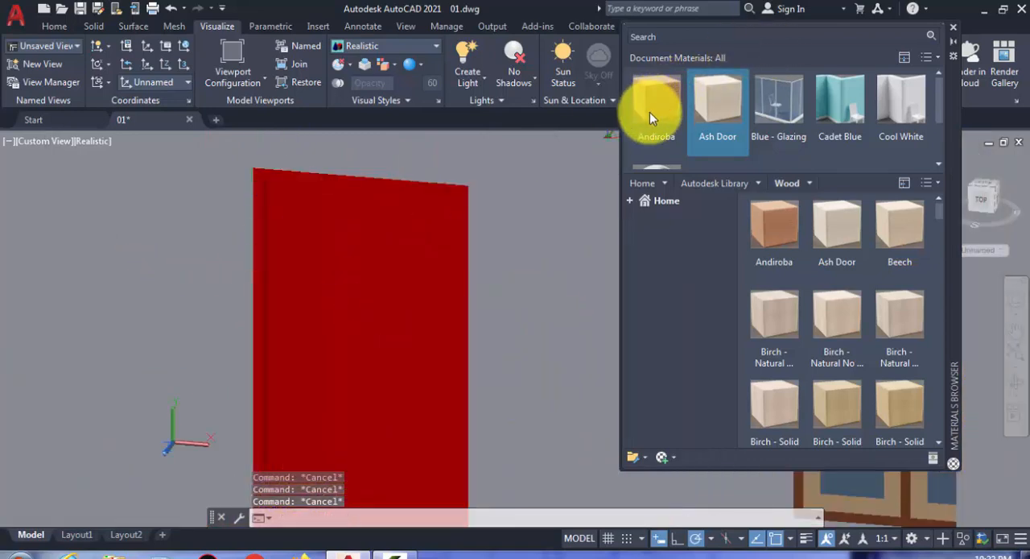
drag(649, 112, 258, 214)
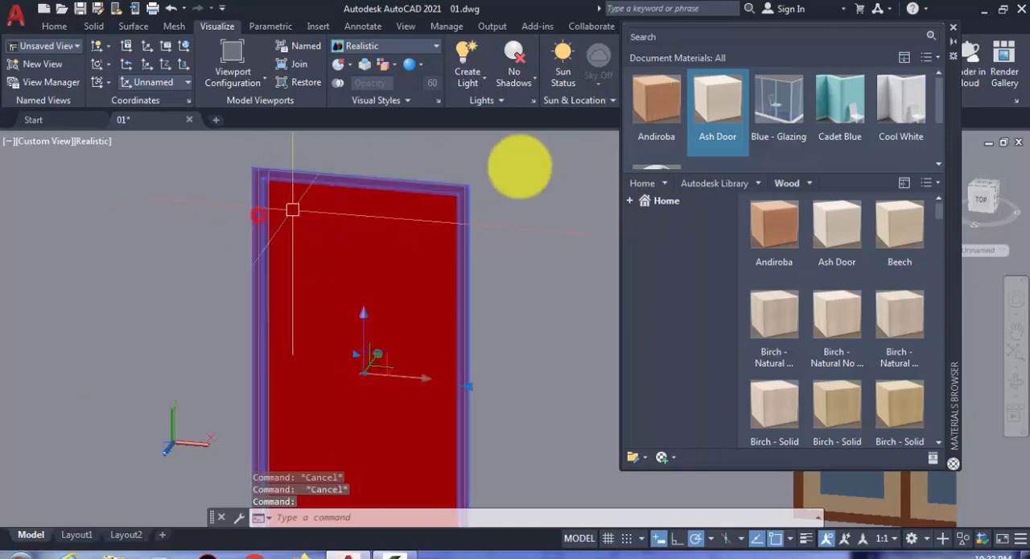
click(656, 95)
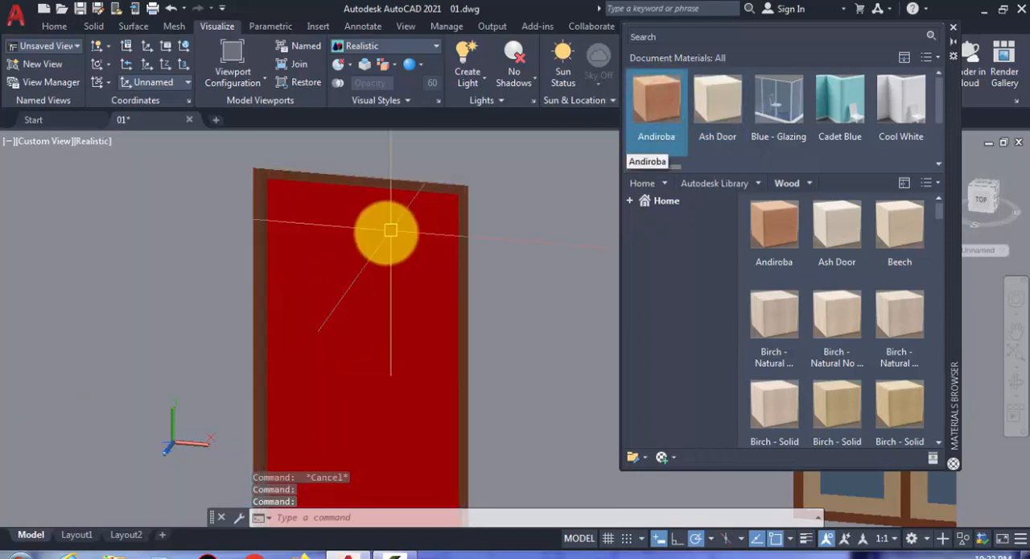
- Ungroup the right leaf of the front door
key(Escape)
click(384, 224)
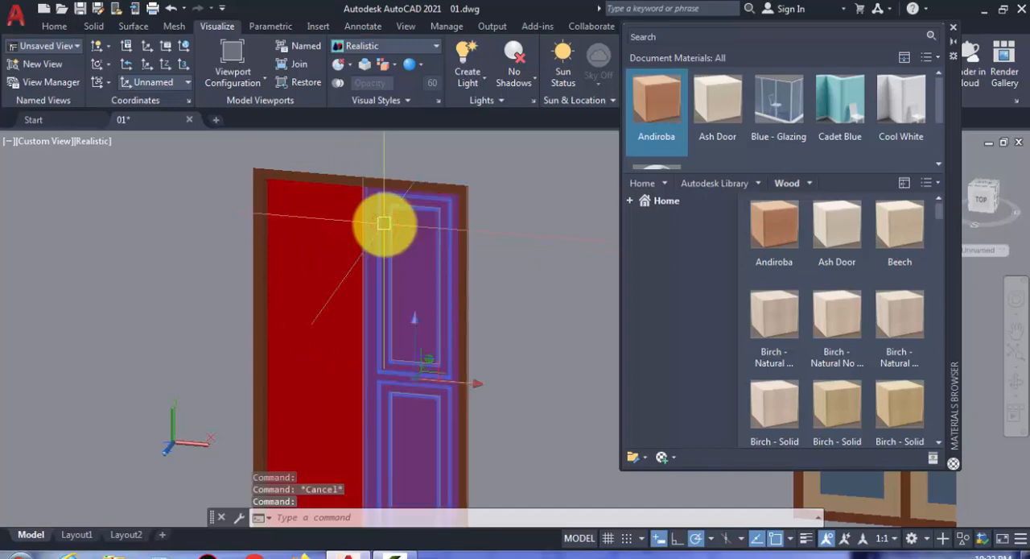
text(UNG)
key(Return)
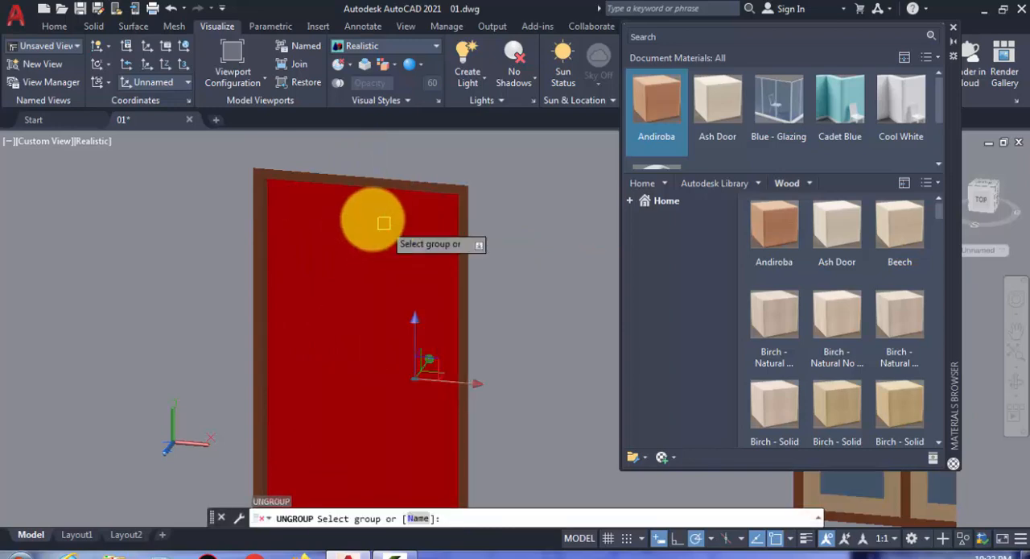
scroll(350, 208, up, 2)
key(Escape)
- Apply the Ash Door wood to the stiles and rails of both front door leaves
click(364, 212)
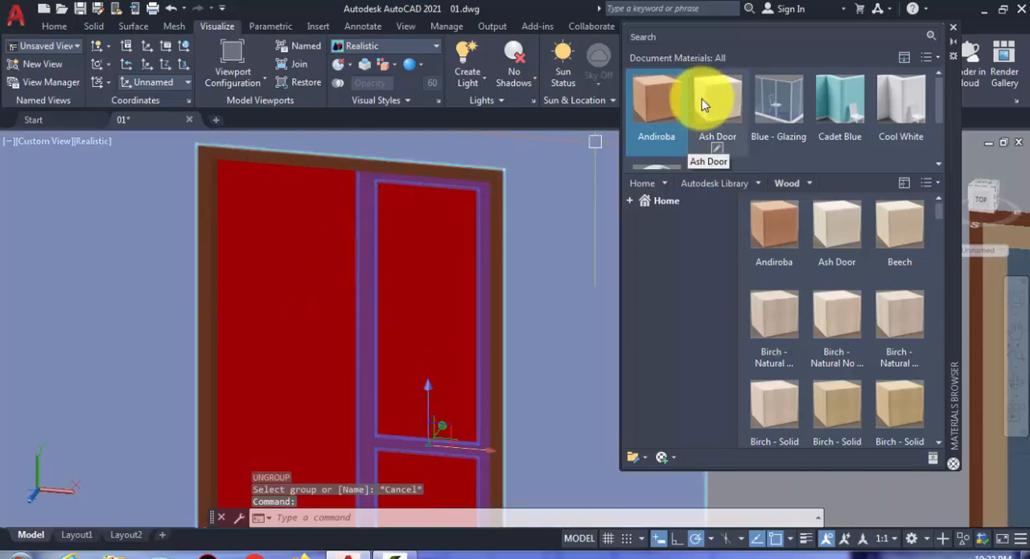
drag(708, 95, 345, 196)
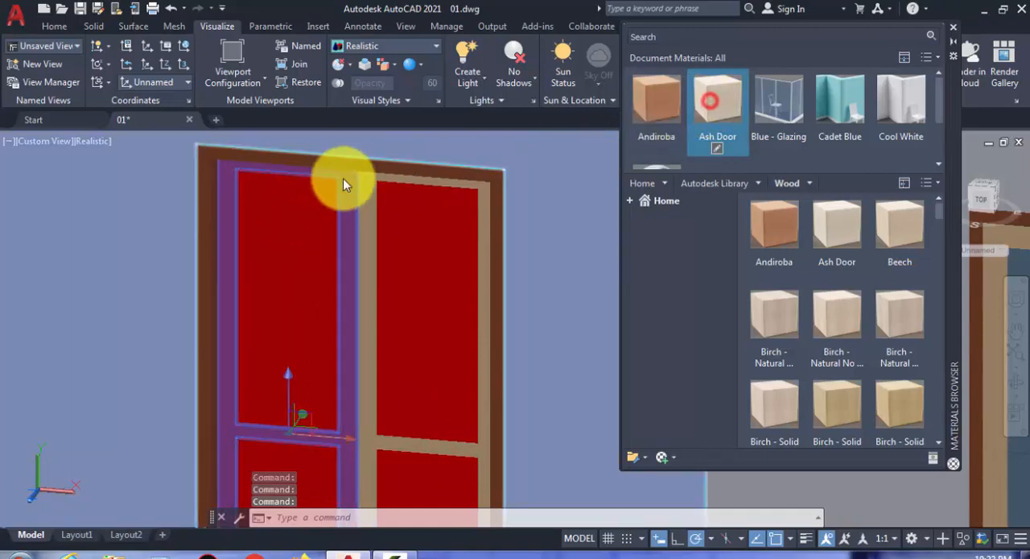
- Apply the Ash Door wood to the four inner panels of the front door's two leaves
click(278, 241)
click(417, 243)
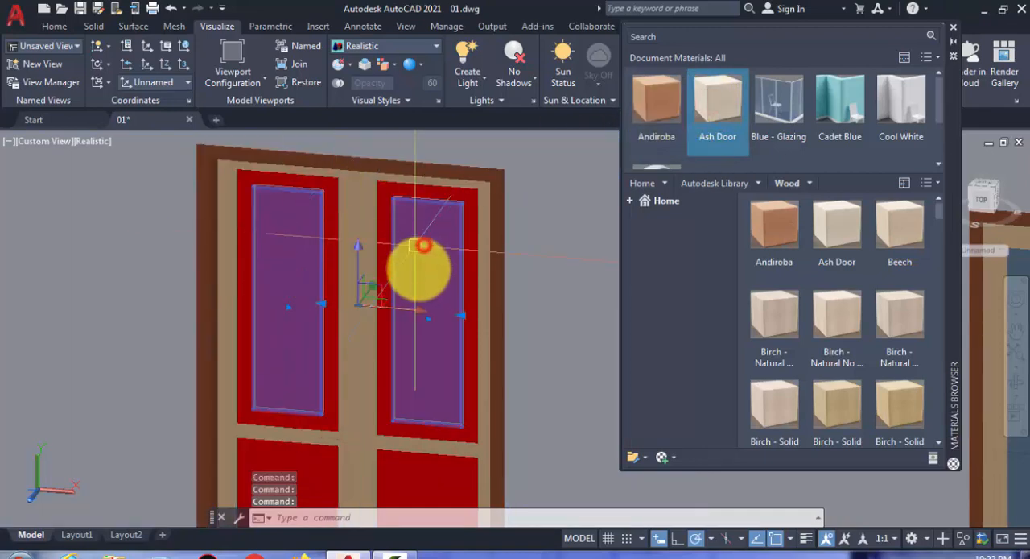
shift+middle_drag(417, 243, 432, 336)
click(424, 344)
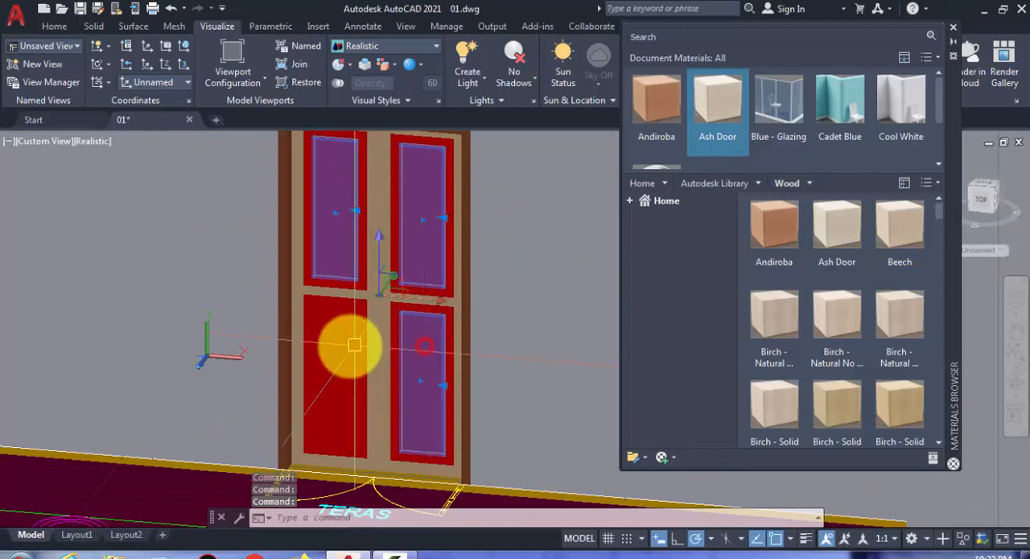
click(347, 346)
drag(713, 104, 425, 169)
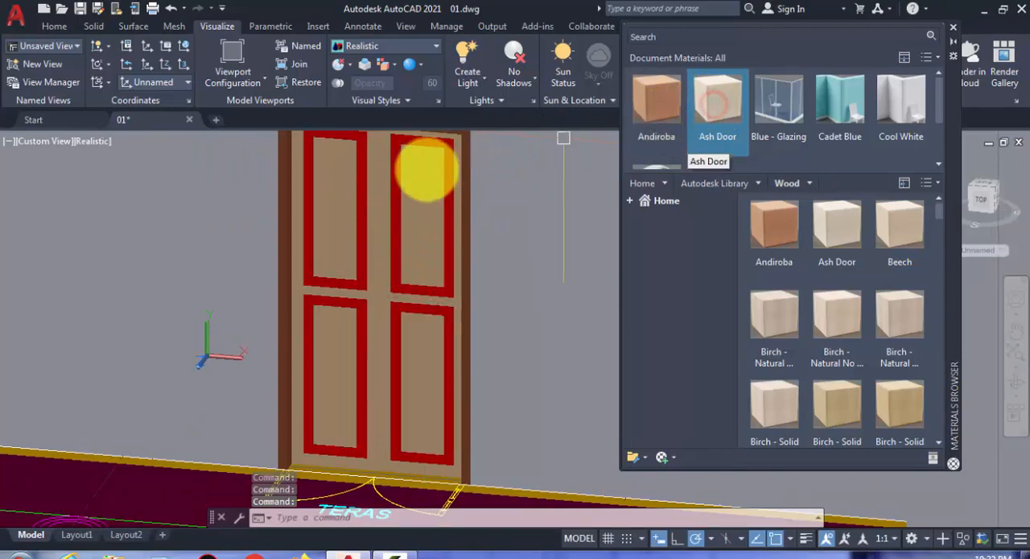
- Apply the Ash Door wood to the red mouldings around the panels on both front door leaves
scroll(419, 185, up, 5)
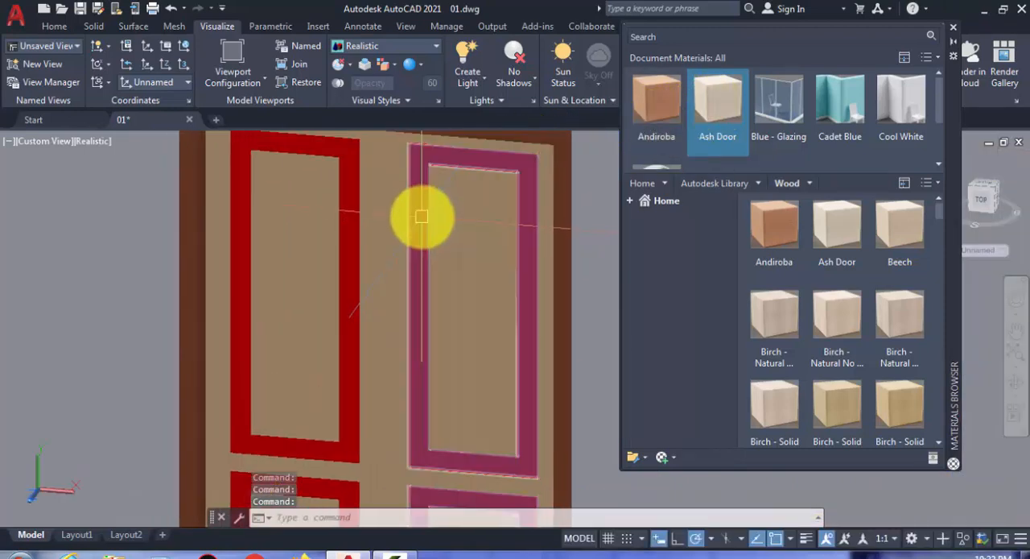
click(418, 218)
click(354, 209)
scroll(366, 241, down, 4)
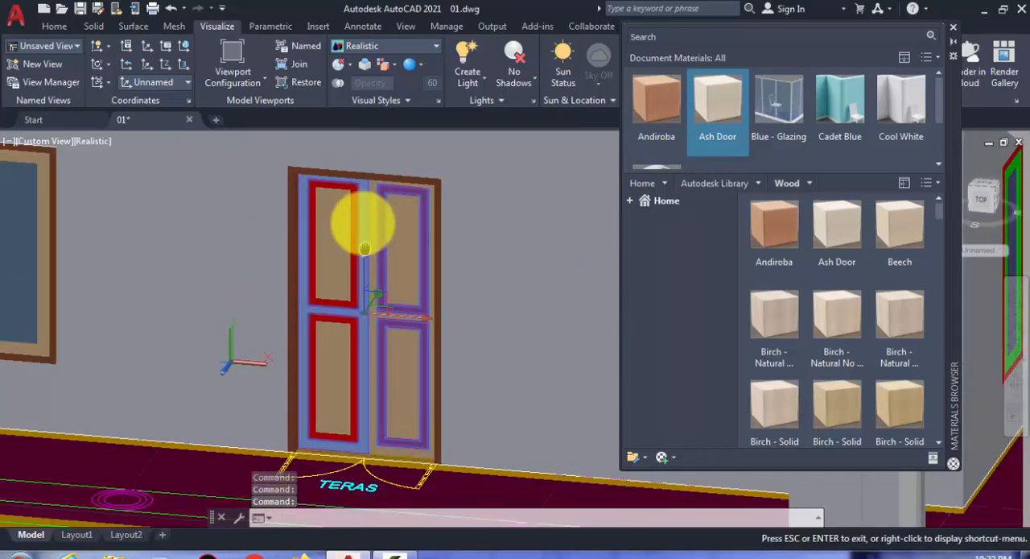
scroll(363, 229, up, 5)
scroll(355, 250, up, 2)
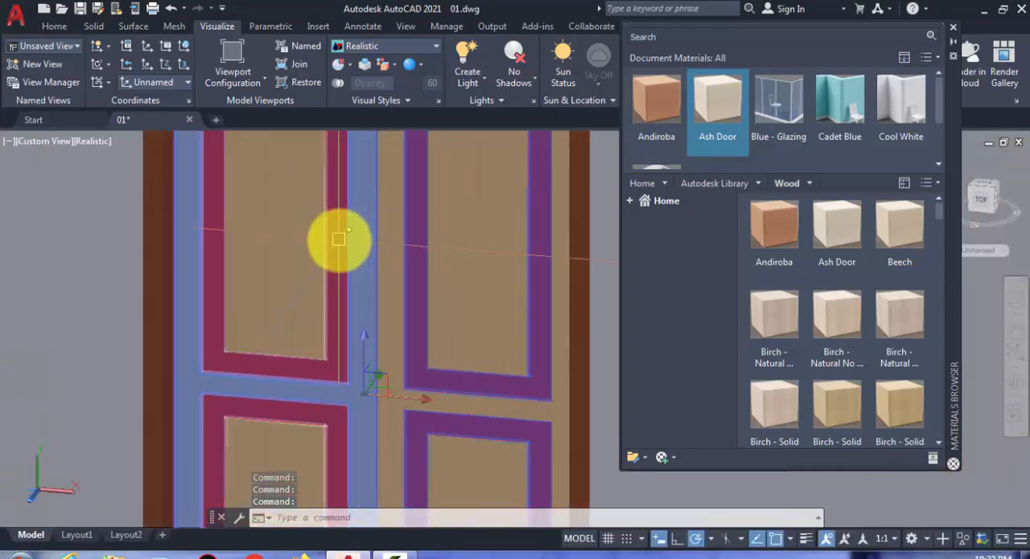
key(Escape)
click(339, 240)
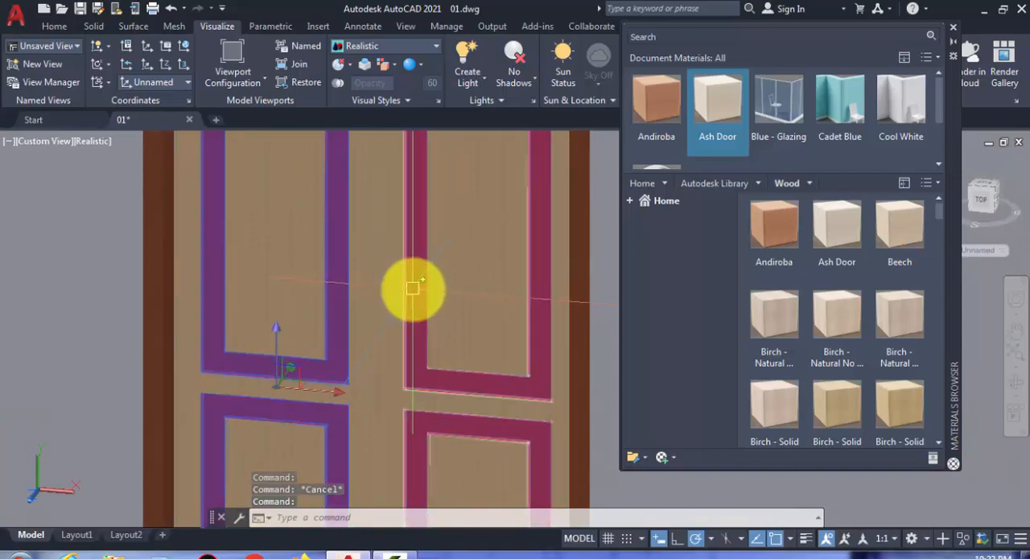
click(413, 290)
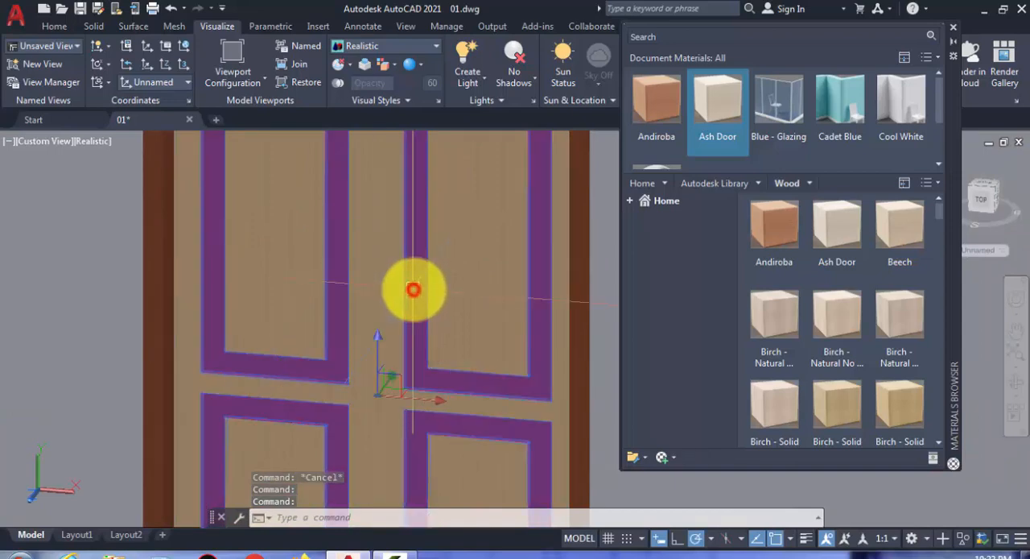
click(706, 114)
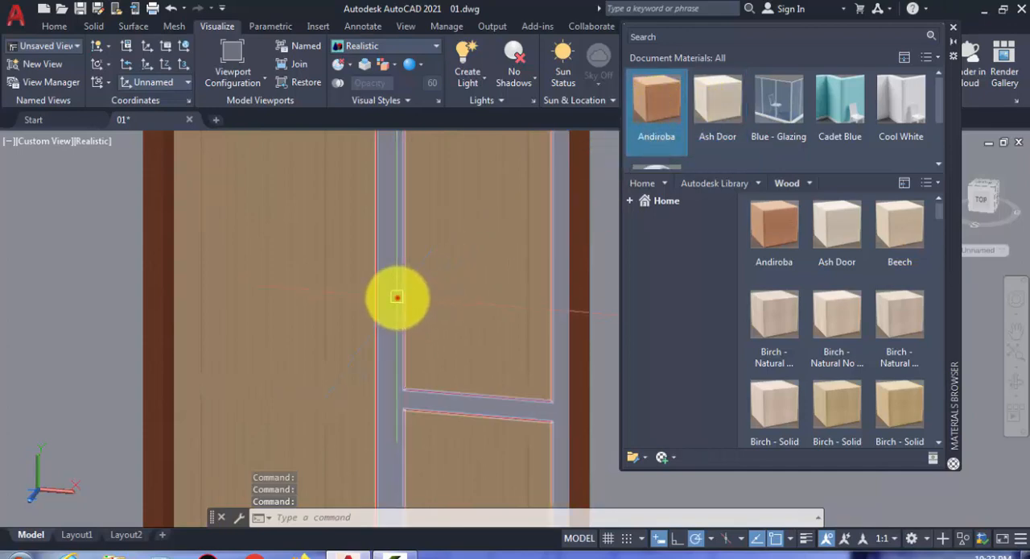
- Try to apply the Andiroba wood to the left leaf's panel mouldings and the right leaf's stiles and rails
click(397, 297)
click(334, 286)
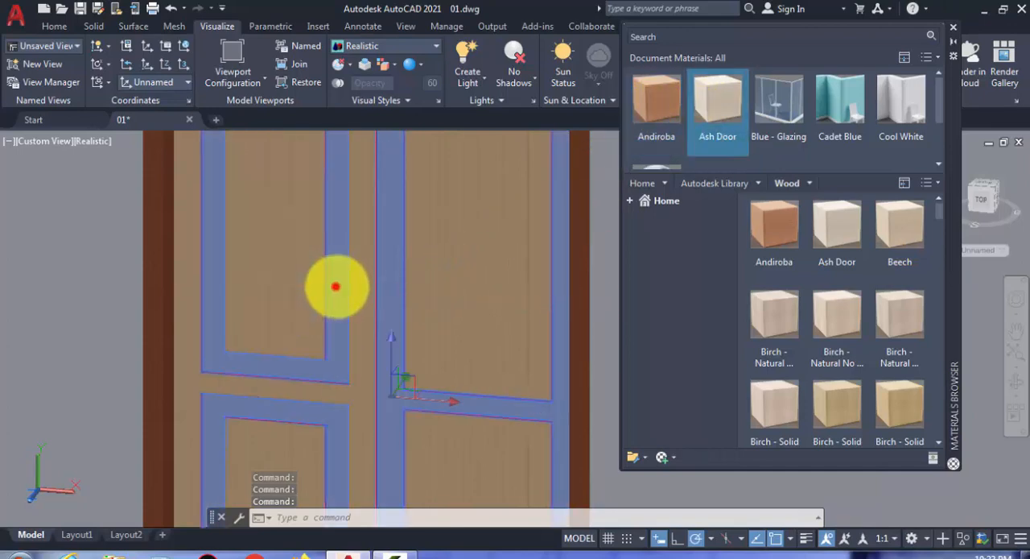
click(652, 109)
scroll(367, 322, down, 4)
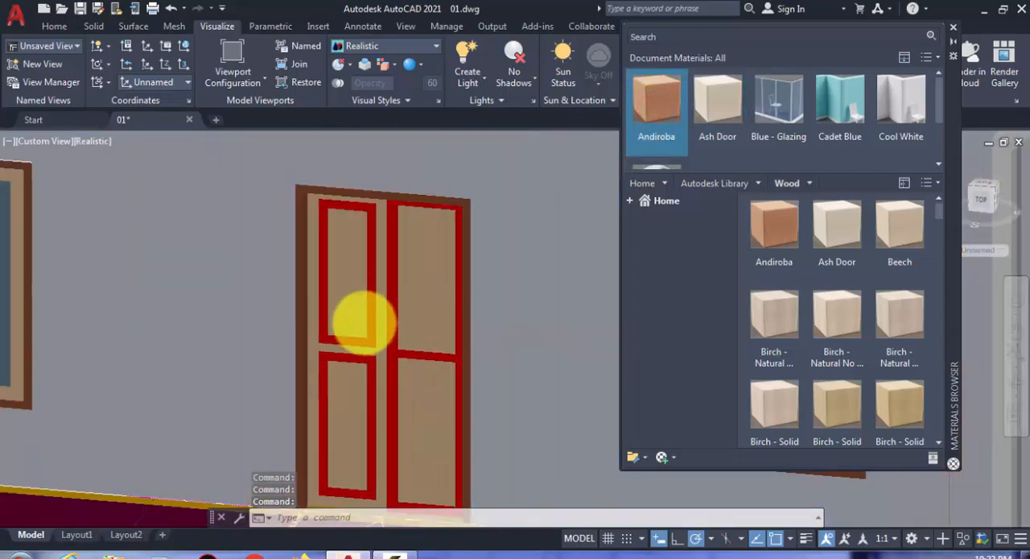
scroll(369, 298, up, 2)
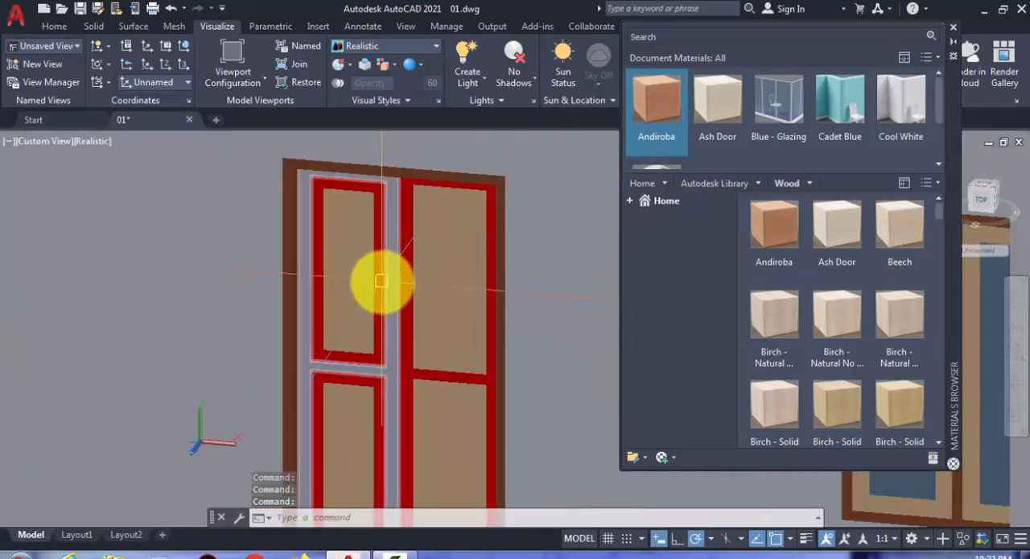
key(Escape)
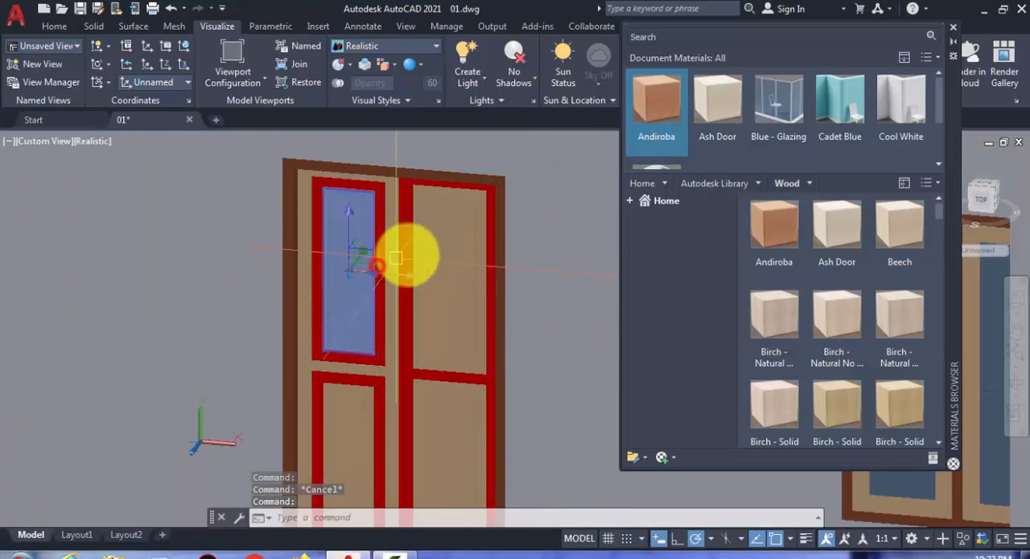
click(409, 248)
click(661, 101)
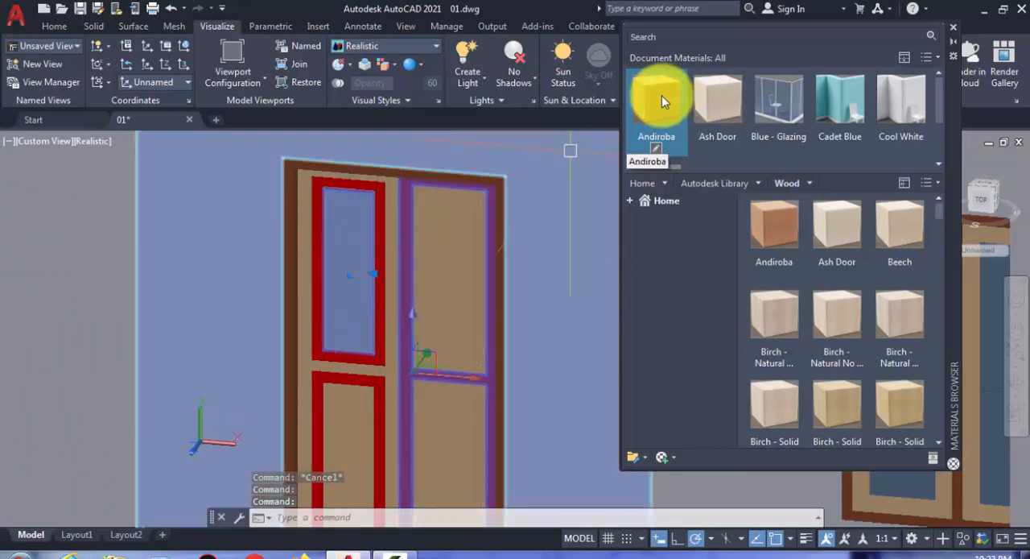
- Apply the Andiroba wood to the red mouldings around the panels of the front door's left leaf
key(Escape)
scroll(380, 203, up, 3)
click(378, 195)
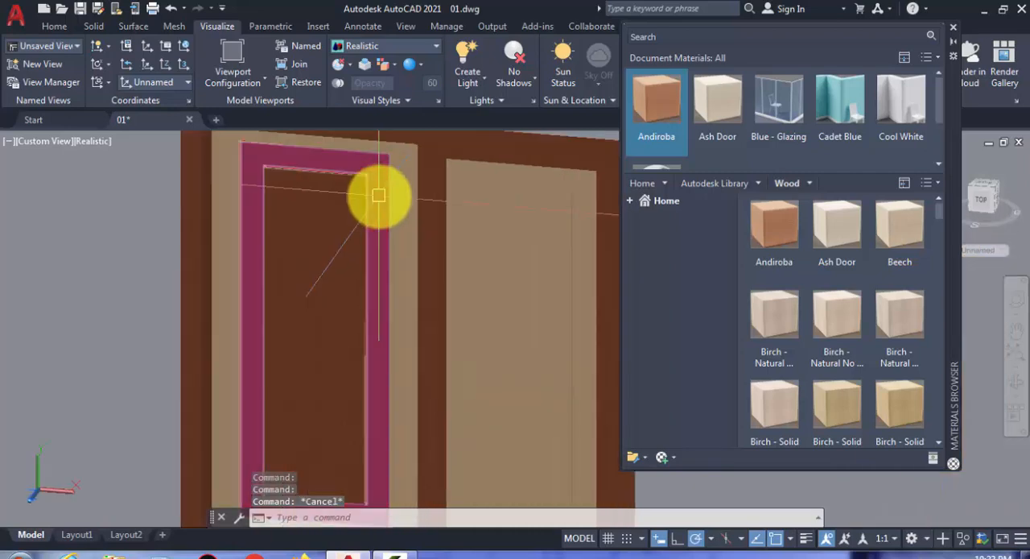
click(657, 102)
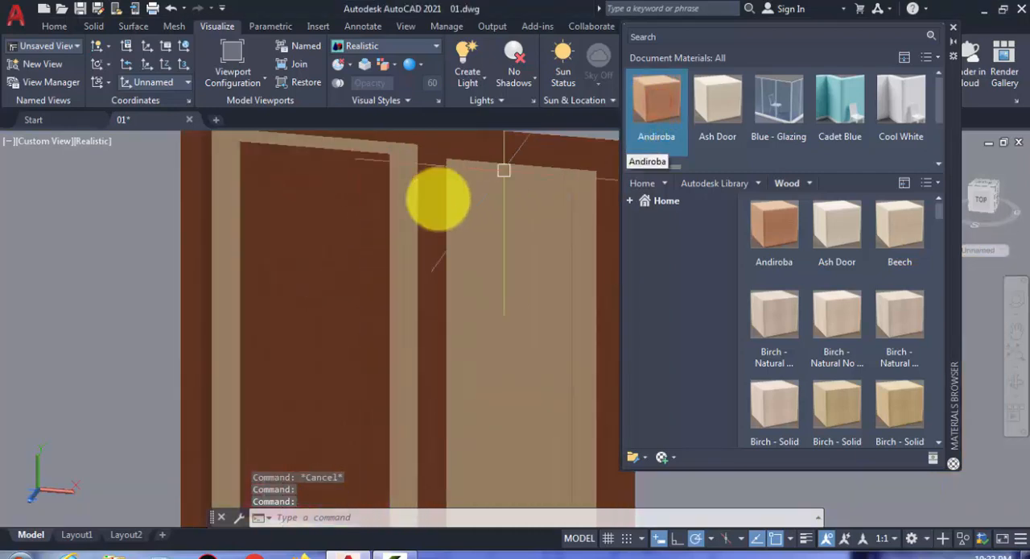
- Reapply the Ash Door wood to the upper panel of the front door's left leaf
scroll(294, 217, down, 5)
scroll(294, 217, up, 5)
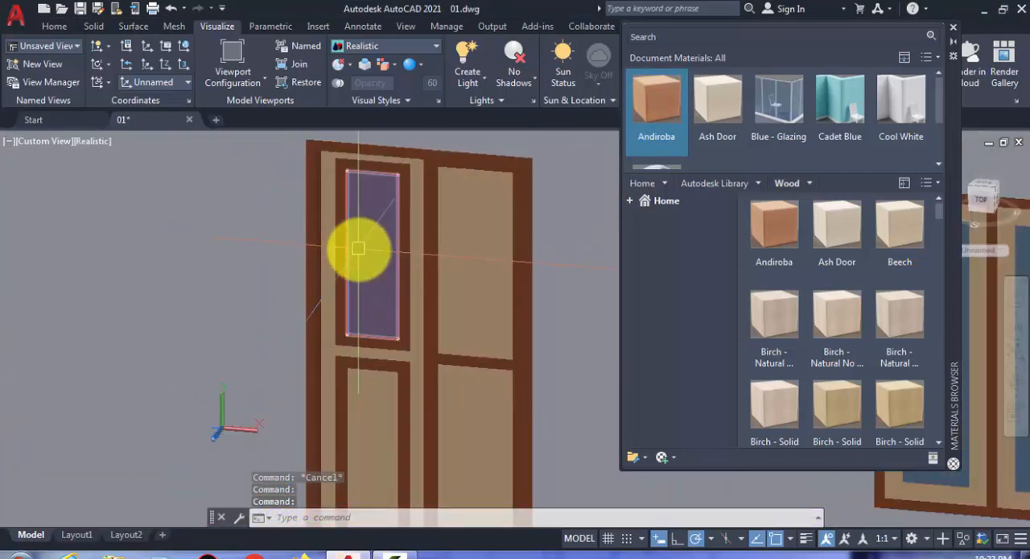
click(715, 99)
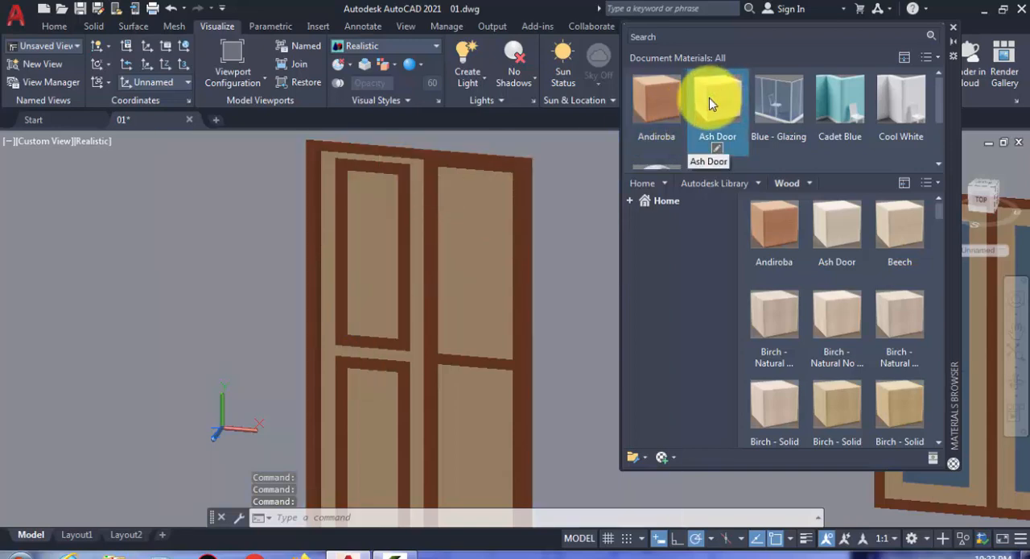
- Apply the Andiroba wood to the mouldings around the panels of the front door's right leaf
scroll(241, 298, down, 5)
scroll(302, 297, up, 3)
scroll(303, 297, up, 3)
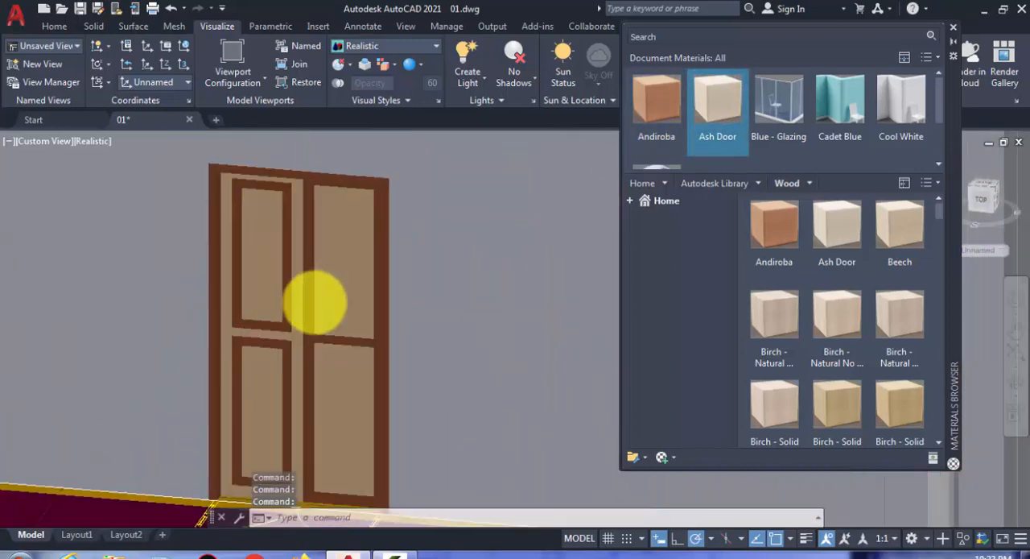
click(320, 297)
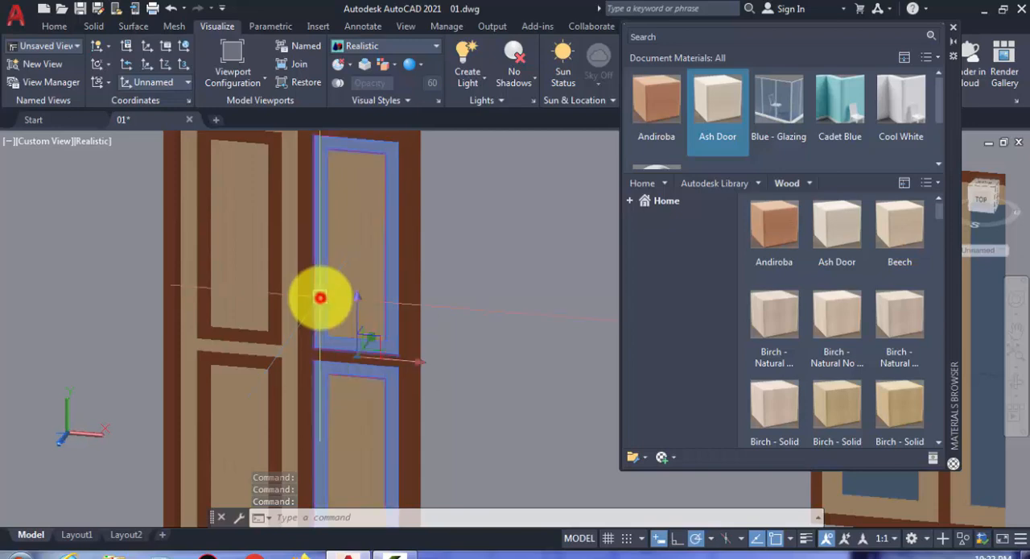
click(662, 96)
- Apply the Ash Door wood to the stiles and rails of the front door's right leaf
scroll(351, 261, down, 5)
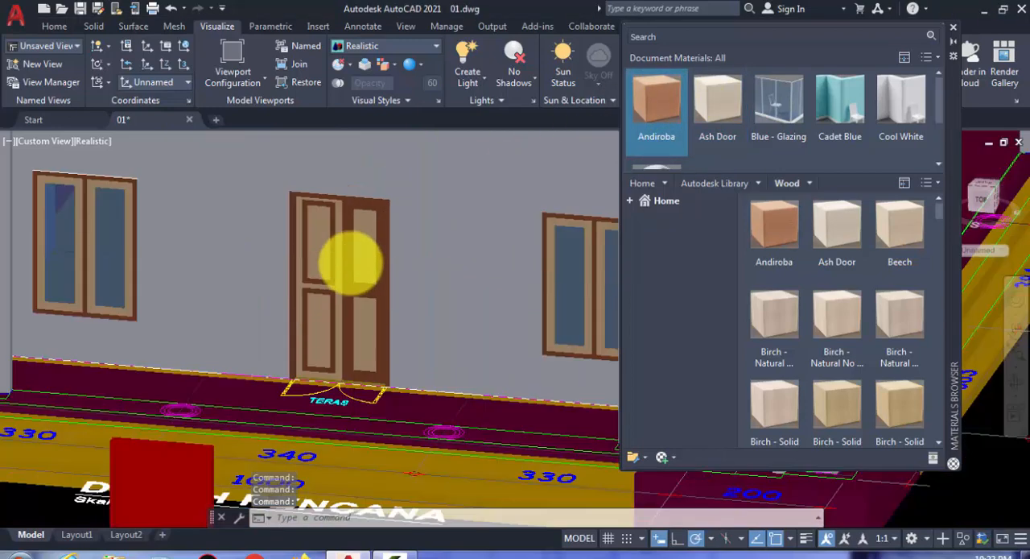
shift+middle_drag(335, 300, 278, 273)
scroll(406, 280, up, 4)
click(278, 274)
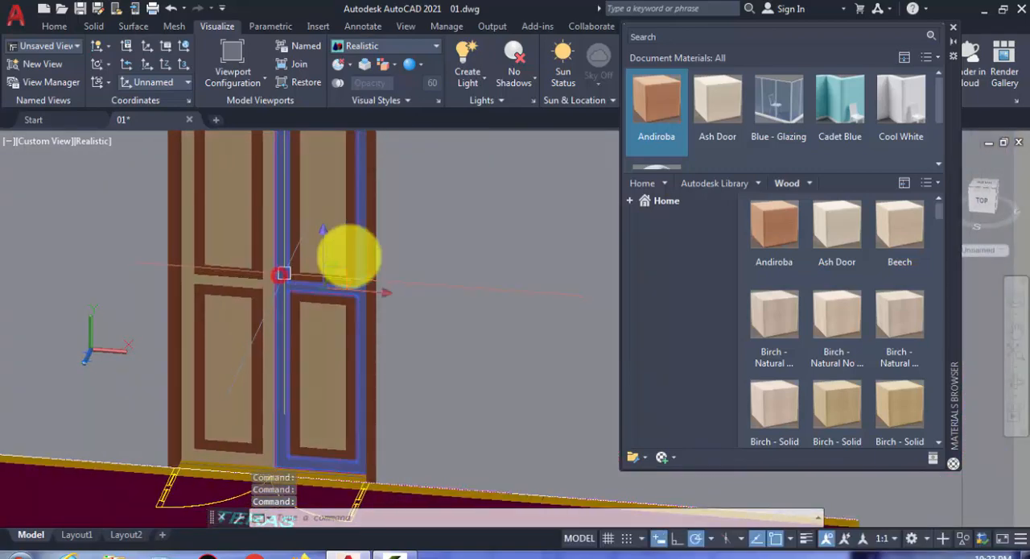
drag(725, 107, 349, 332)
- Apply the Andiroba wood to the frame and the Ash Door wood to the green sashes of the side-wall window beyond the red door
scroll(348, 333, down, 2)
scroll(349, 333, down, 3)
shift+middle_drag(305, 340, 422, 340)
key(Escape)
scroll(278, 348, down, 3)
mouse_move(525, 308)
middle_down()
mouse_move(459, 298)
mouse_move(322, 354)
middle_up()
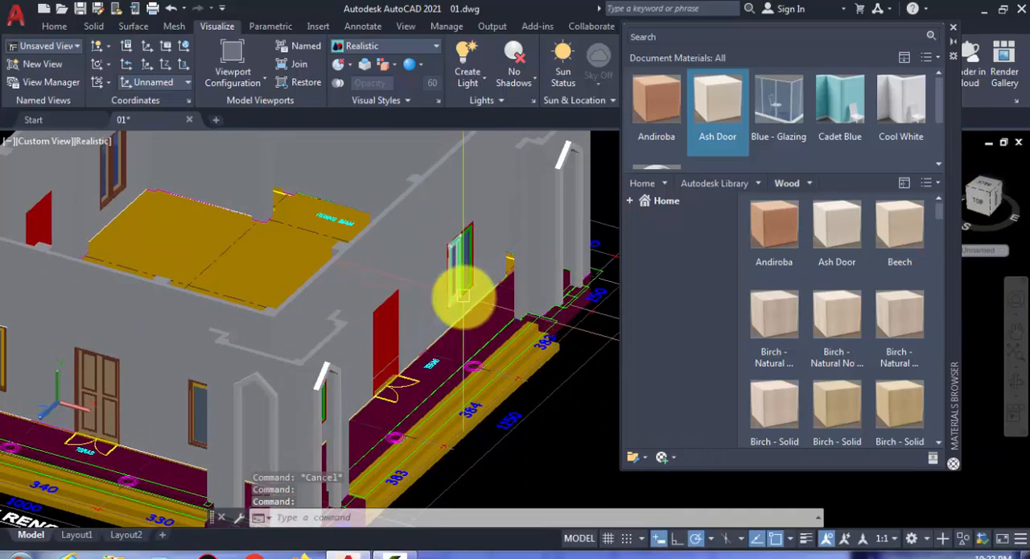
scroll(461, 296, up, 8)
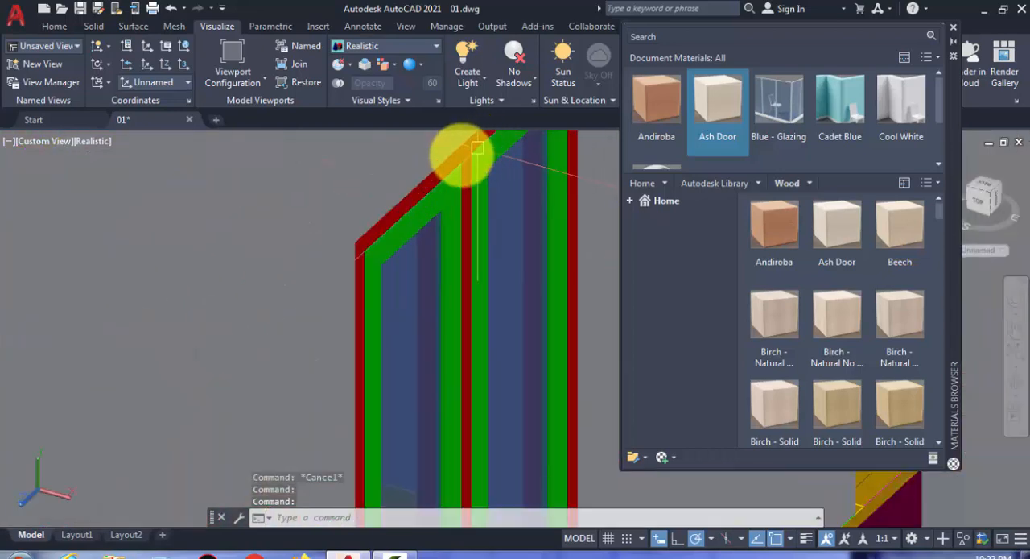
click(458, 160)
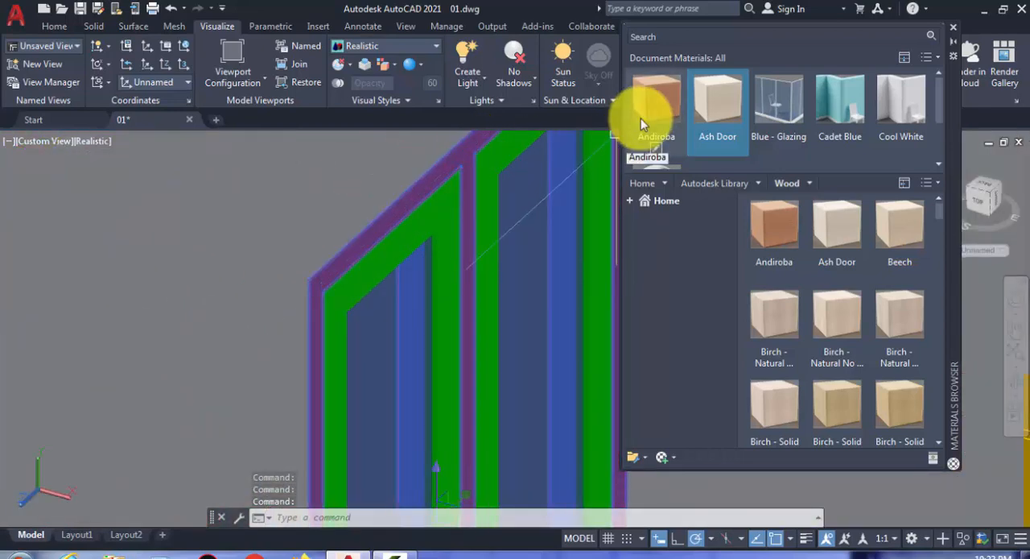
drag(644, 107, 460, 196)
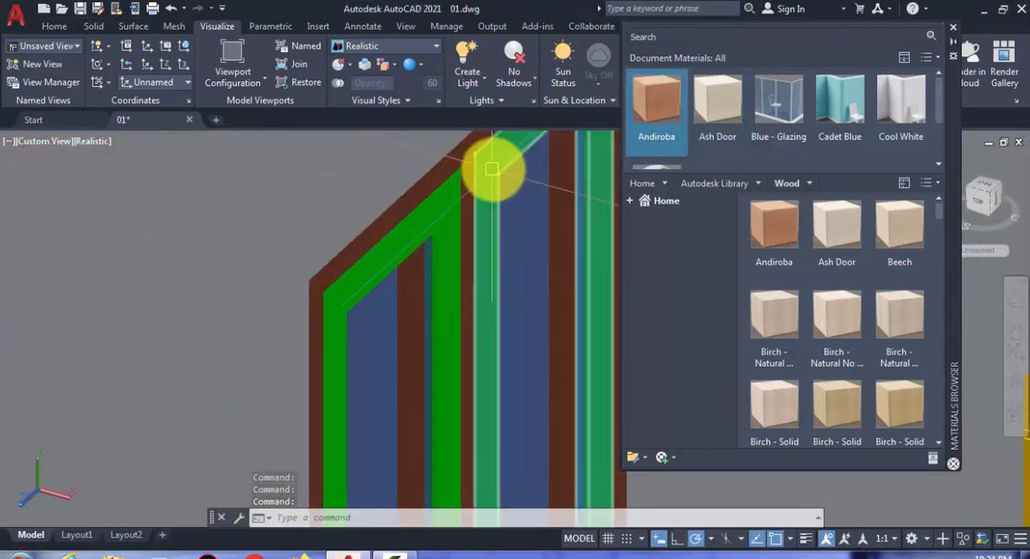
click(435, 195)
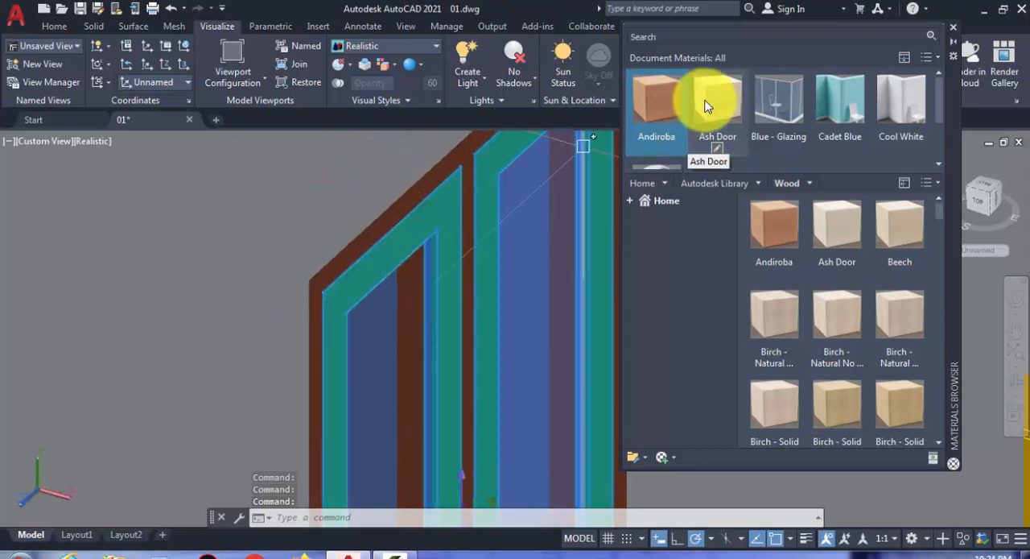
drag(707, 105, 577, 221)
- Erase the loose red door standing in front of the building beside the plan title
scroll(467, 248, down, 6)
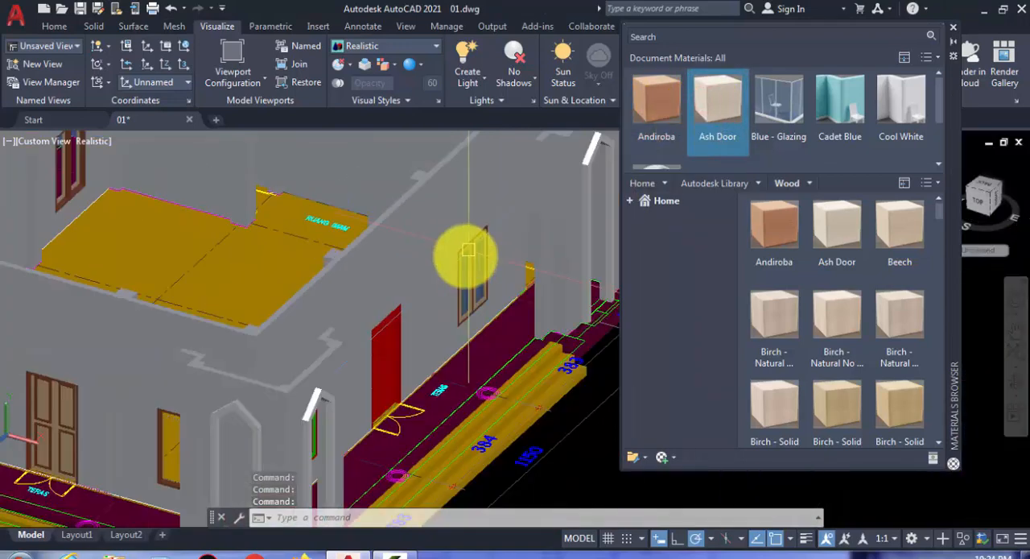
scroll(530, 271, down, 6)
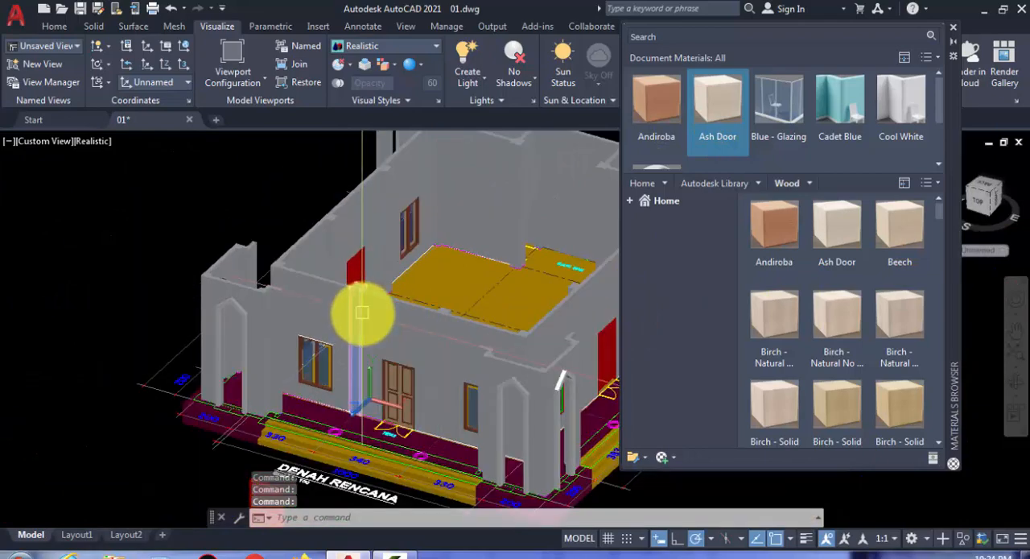
shift+middle_drag(379, 333, 228, 272)
middle_drag(400, 375, 346, 289)
scroll(435, 378, up, 2)
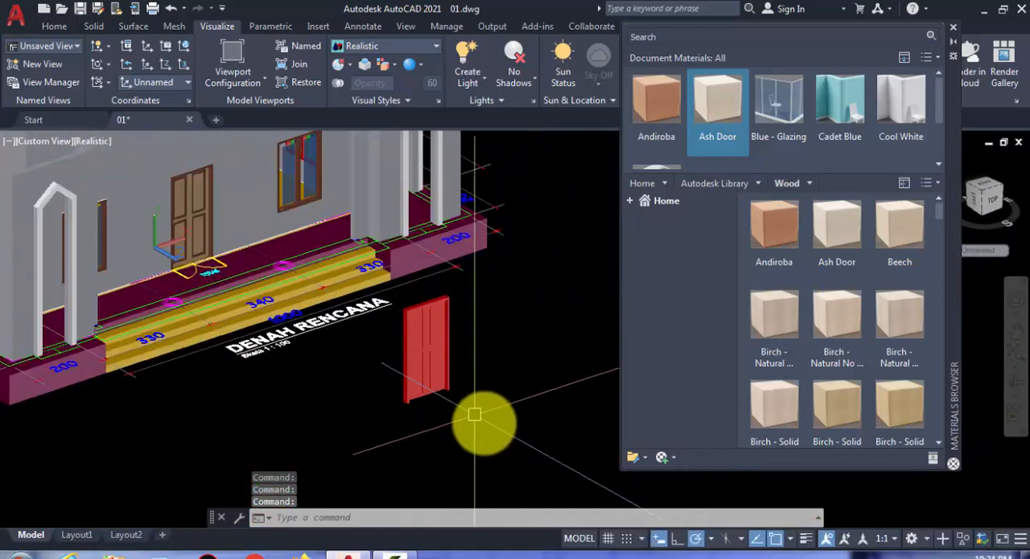
key(Return)
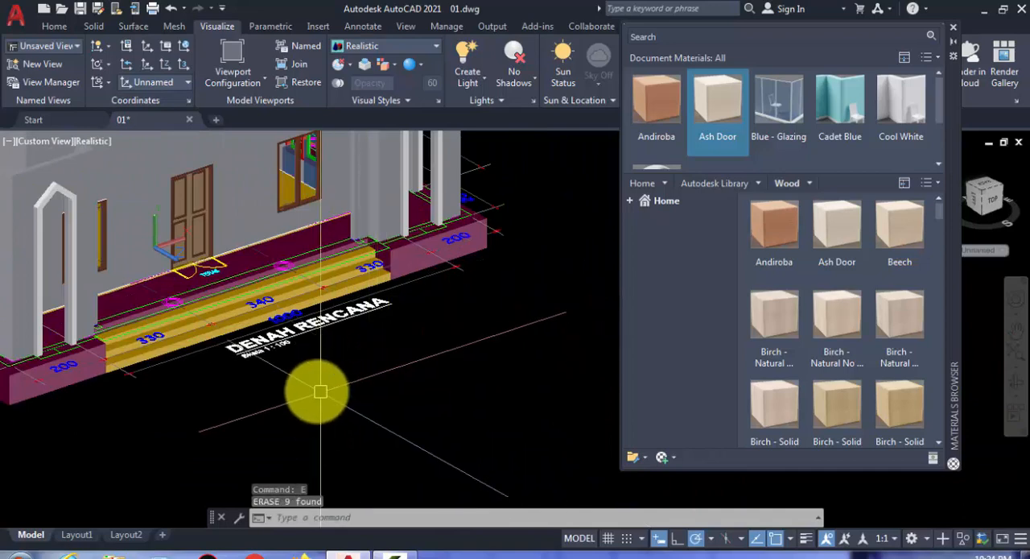
- Erase the three spare window models lying outside the building
scroll(414, 379, down, 4)
middle_drag(414, 379, 342, 383)
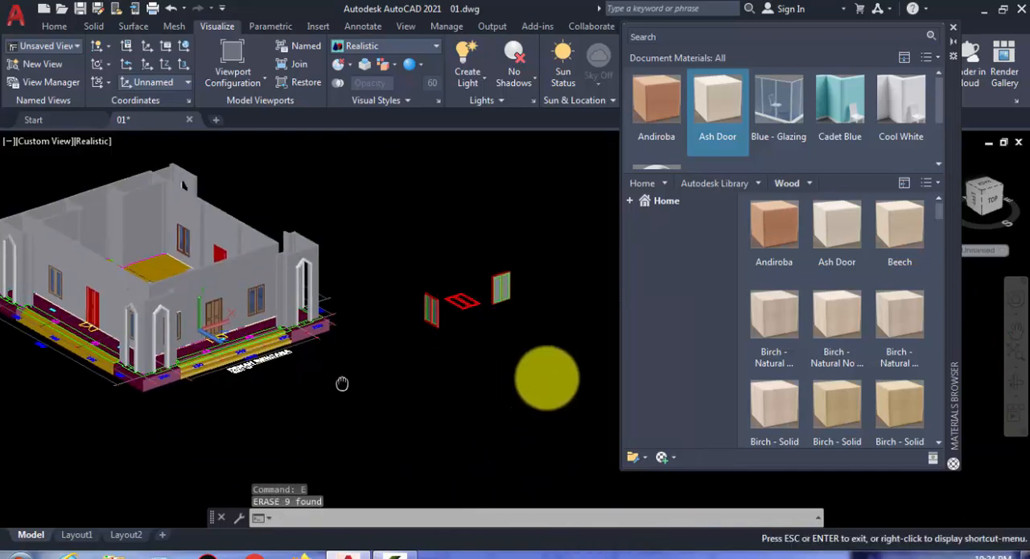
click(388, 230)
text(e)
key(Return)
- Examine the building's walls, windows and doors from several angles to review the applied materials
scroll(193, 314, up, 2)
scroll(391, 368, up, 4)
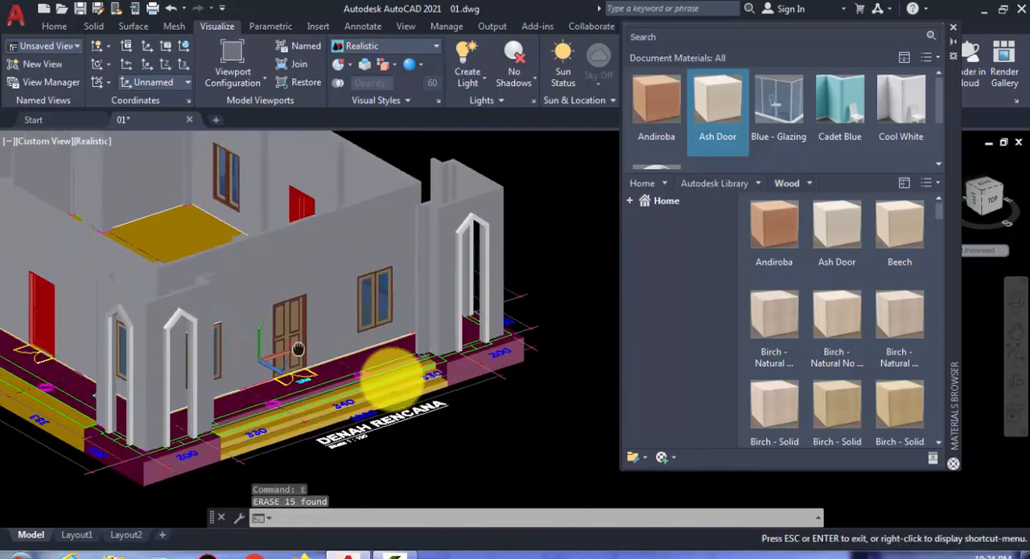
middle_drag(448, 413, 487, 439)
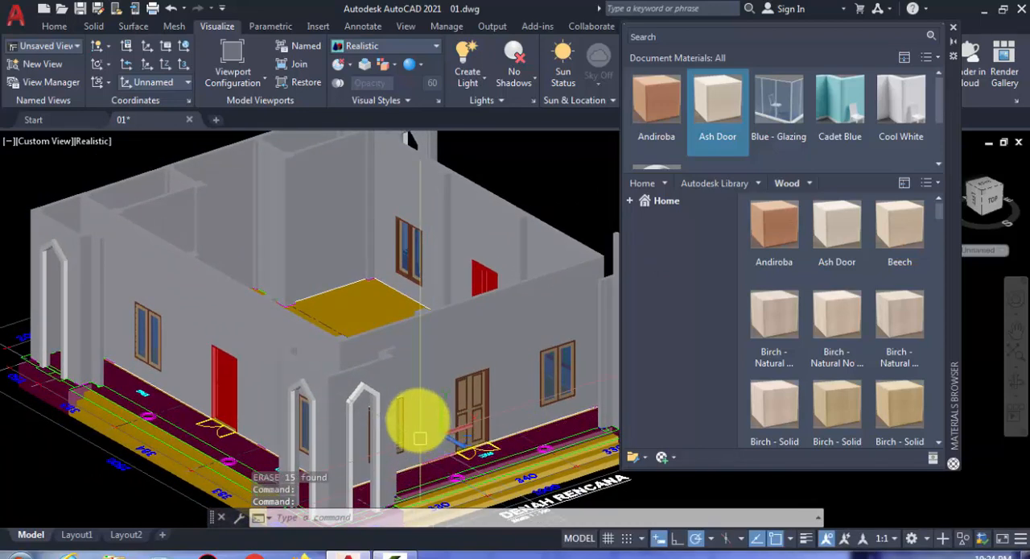
middle_drag(421, 438, 430, 323)
middle_drag(437, 374, 410, 441)
shift+middle_drag(367, 397, 419, 337)
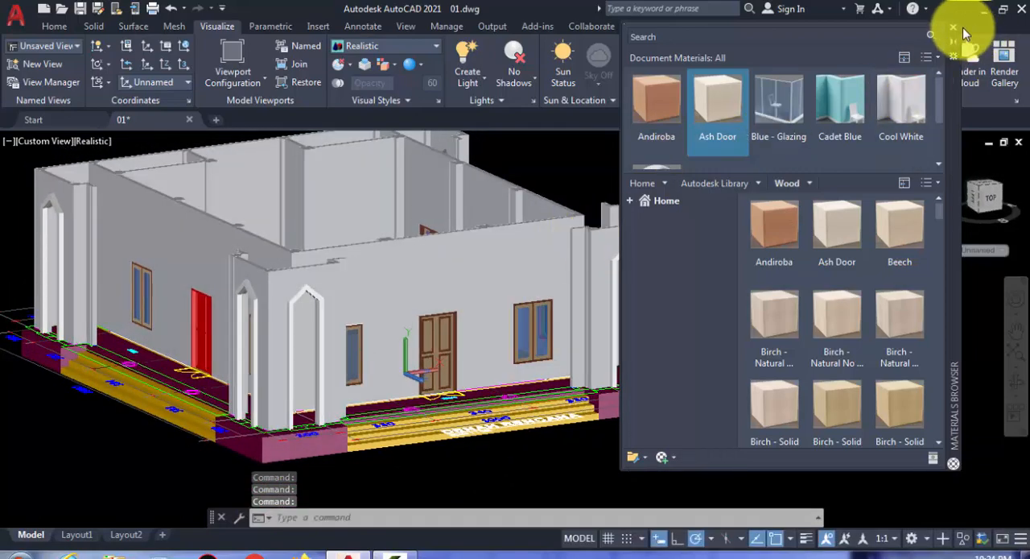
- Close the Materials Browser and inspect the finished doors, windows and corner arches around the front and side walls of the building
click(954, 33)
scroll(459, 357, up, 3)
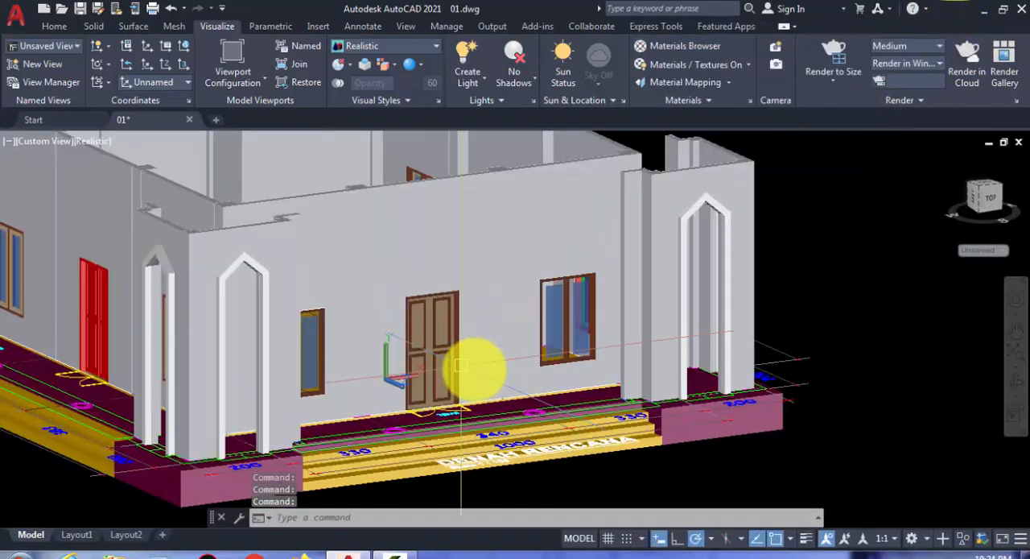
middle_drag(472, 368, 413, 418)
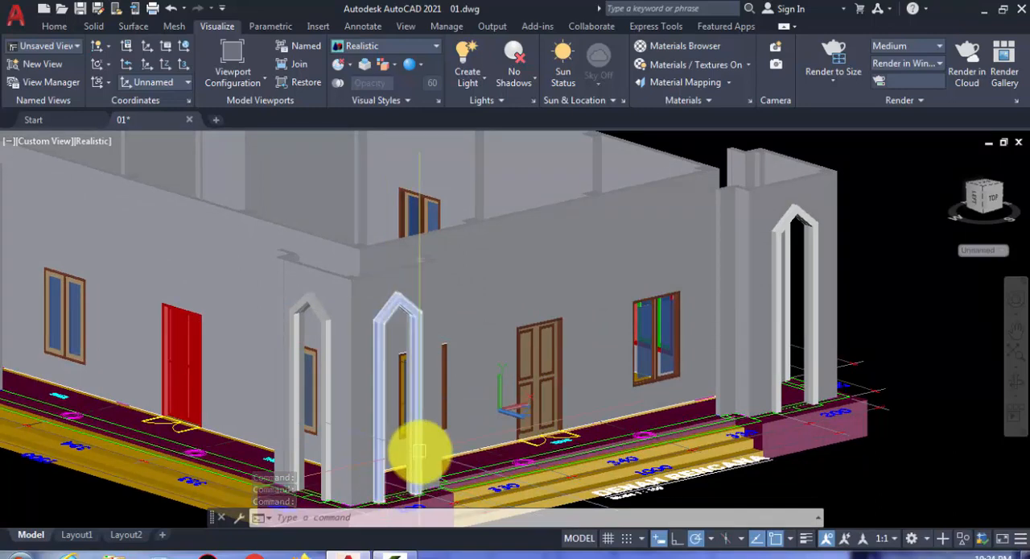
middle_drag(402, 432, 453, 414)
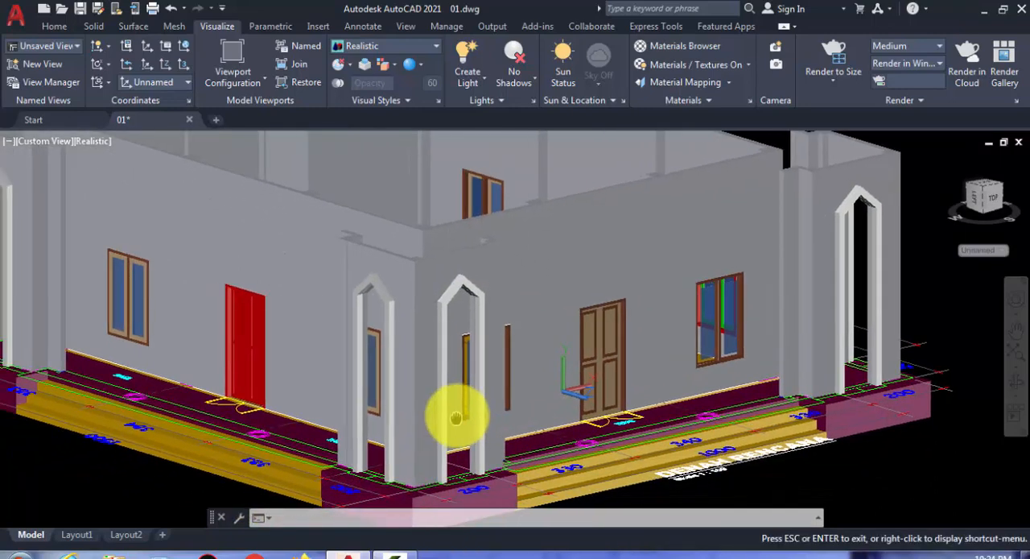
shift+middle_drag(475, 369, 514, 390)
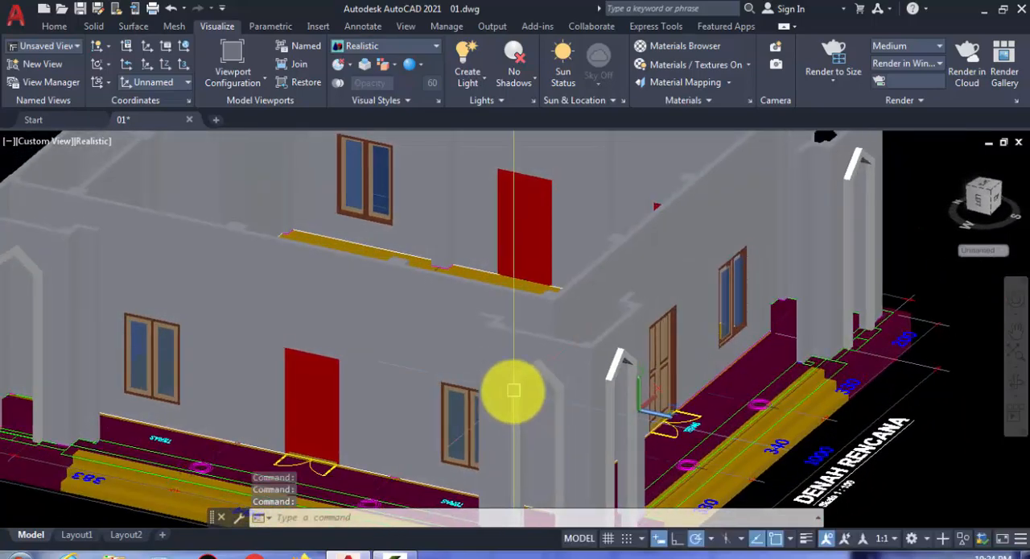
shift+middle_drag(440, 391, 409, 395)
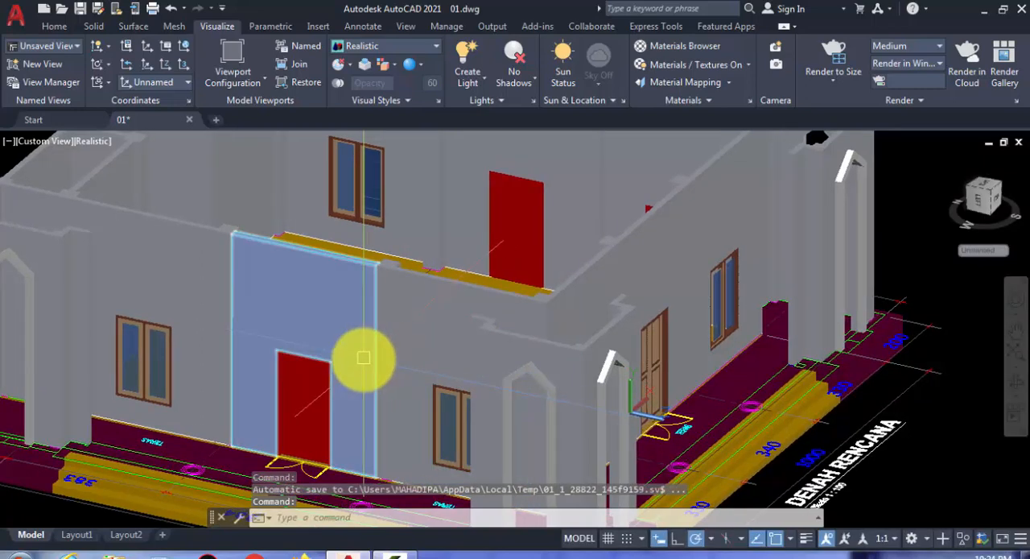
shift+middle_drag(421, 364, 319, 384)
scroll(319, 384, down, 3)
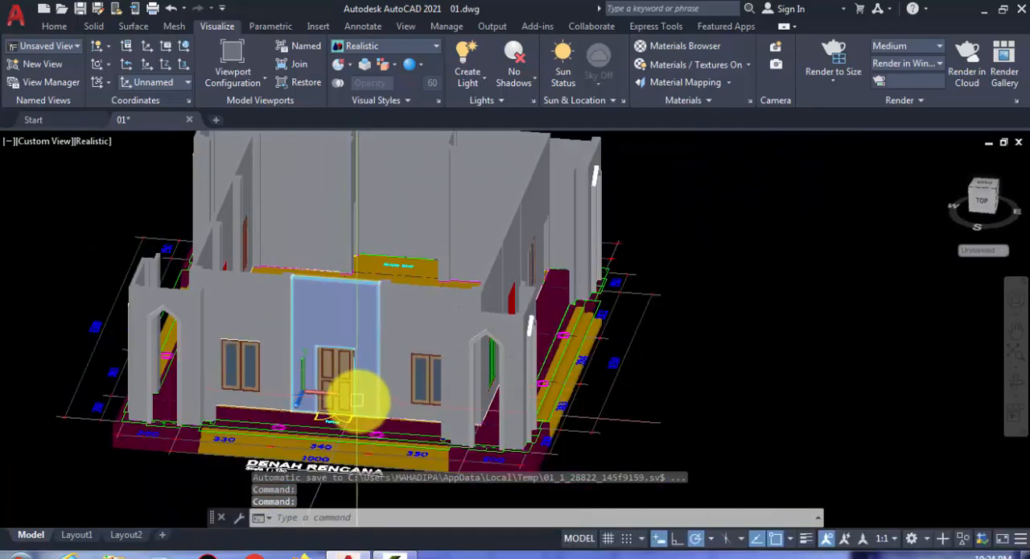